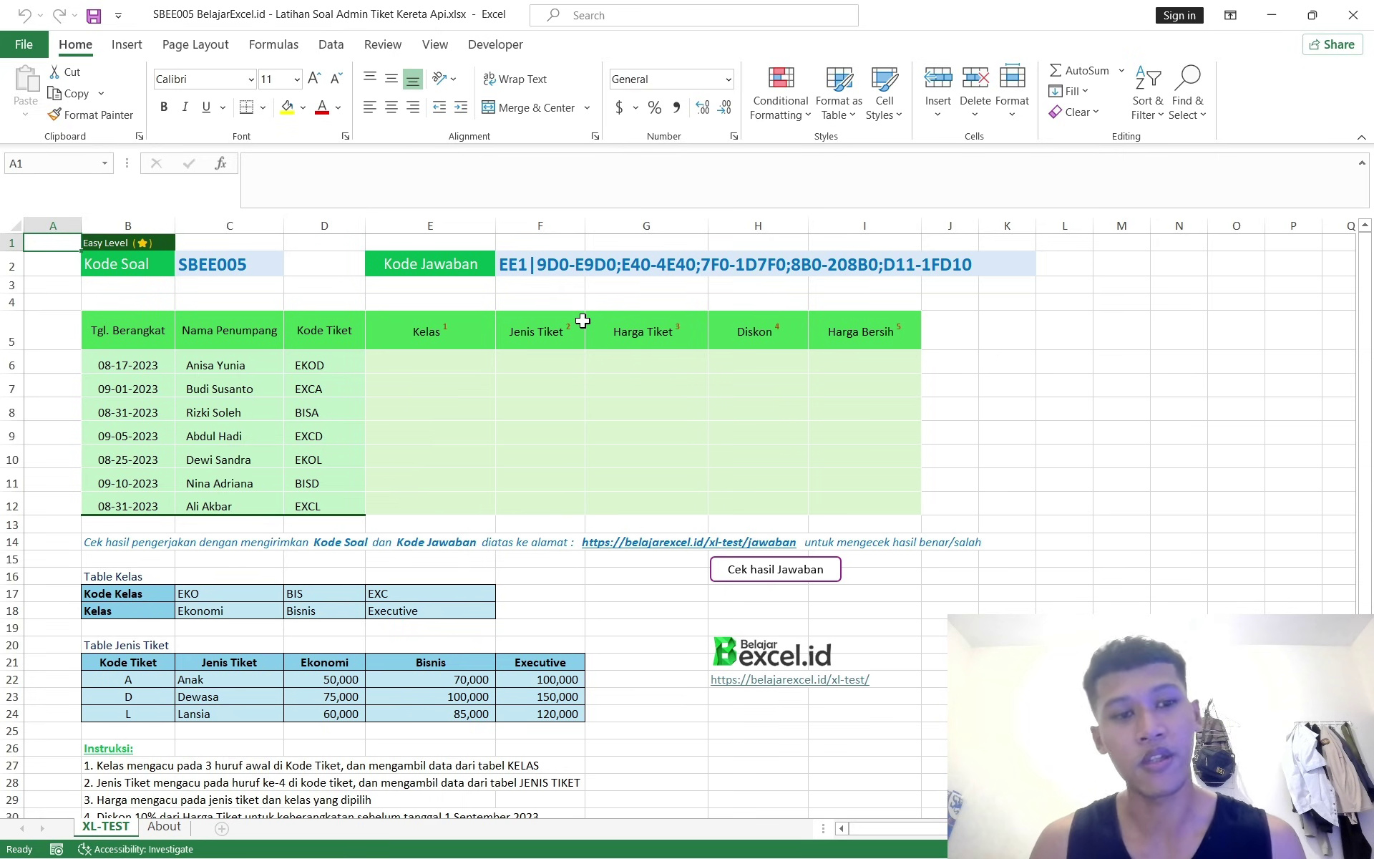
Review the ticket table, the Table Kelas and Table Jenis Tiket lookup tables, and the five instructions beneath them
scroll(510, 350, "down", 2)
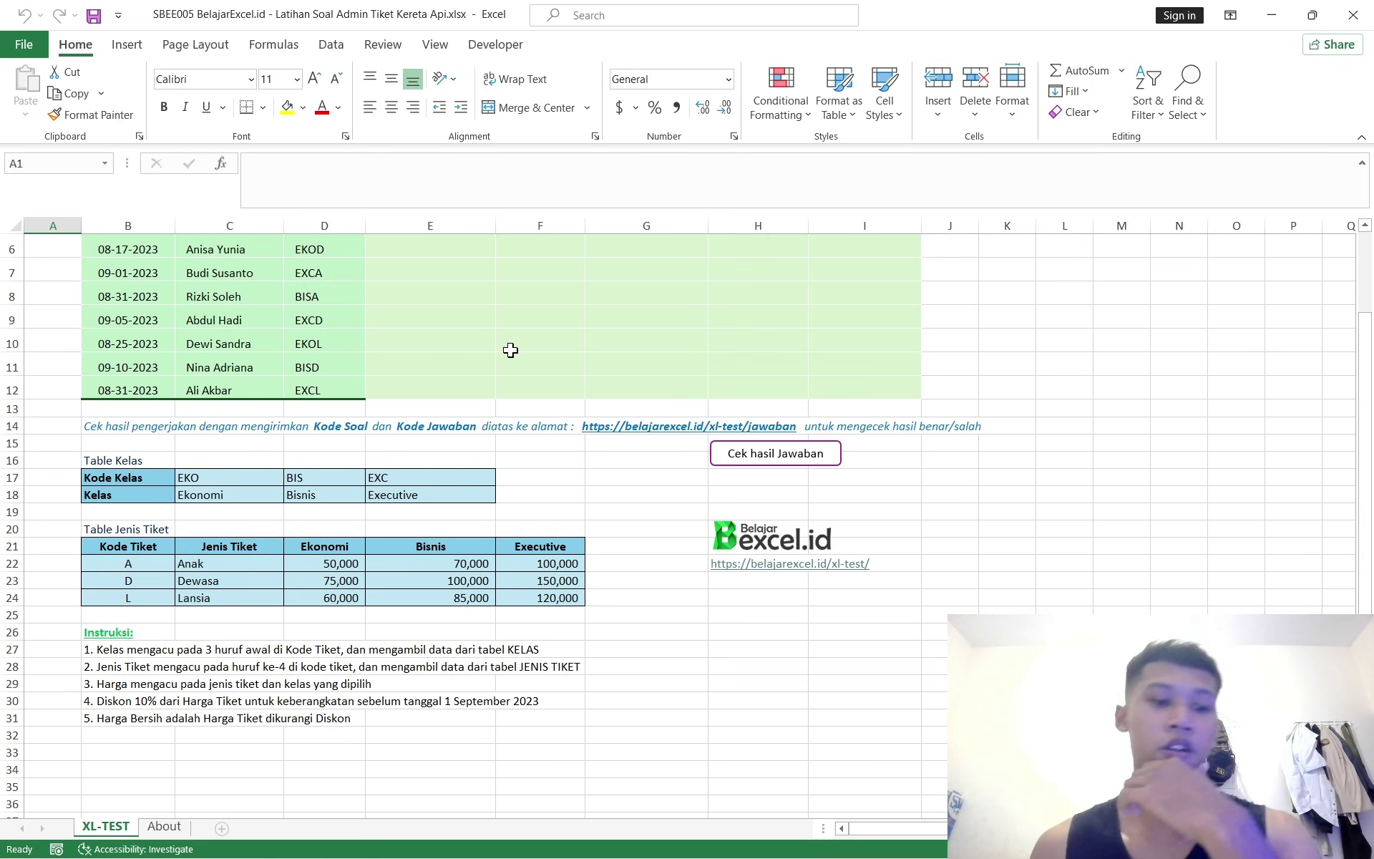
scroll(510, 350, "down", 2)
scroll(510, 350, "up", 4)
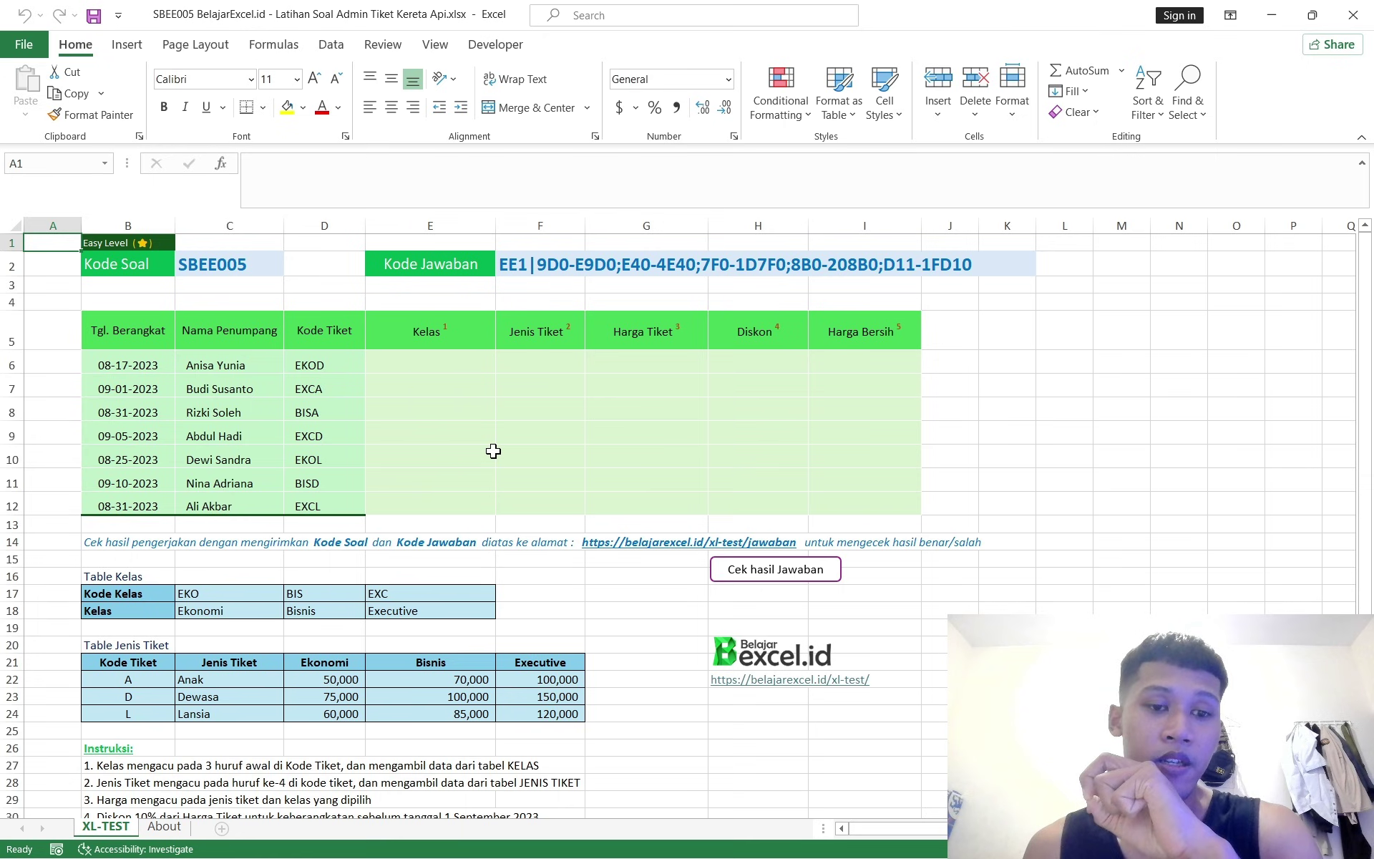
scroll(493, 451, "down", 2)
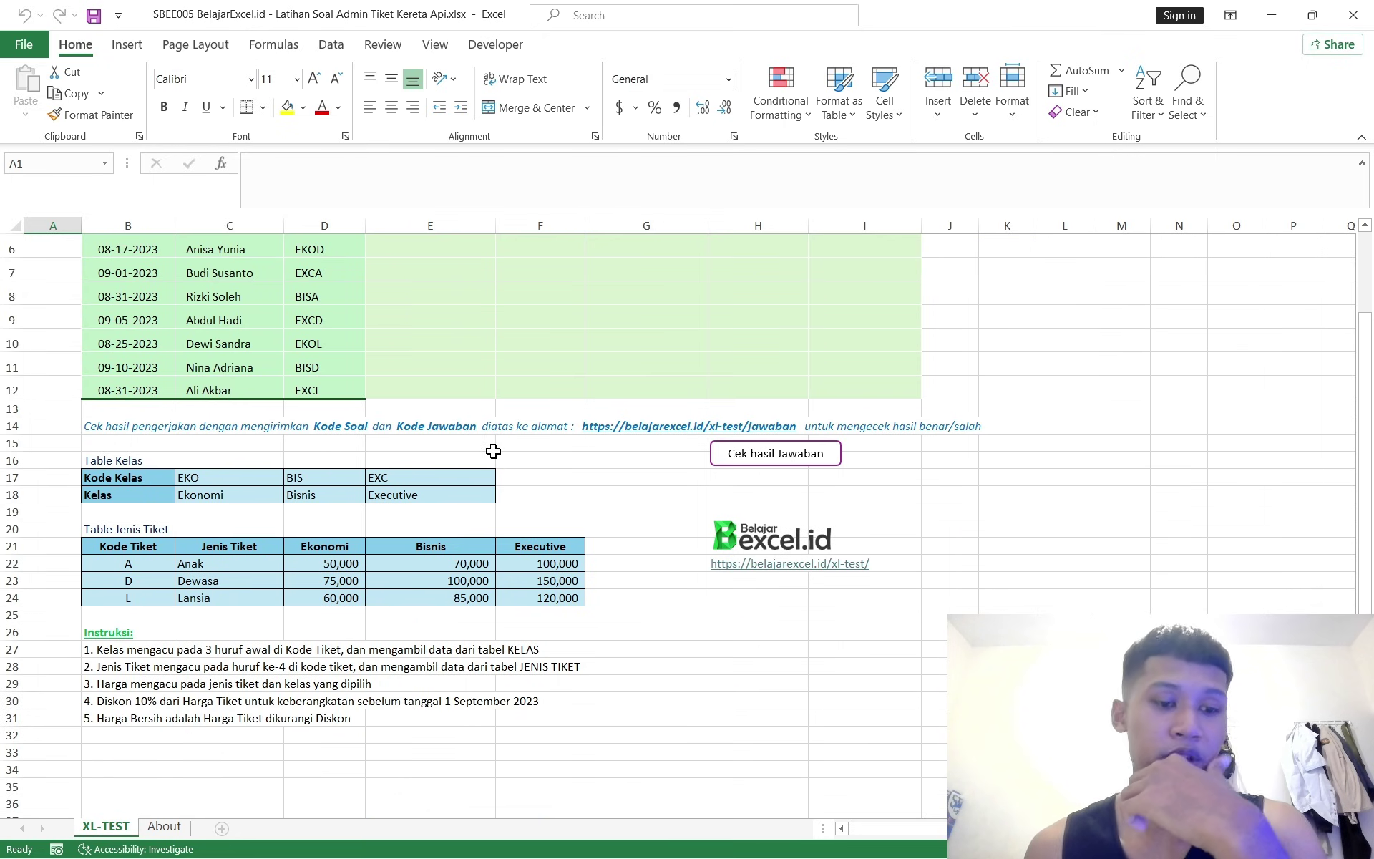
scroll(385, 566, "down", 2)
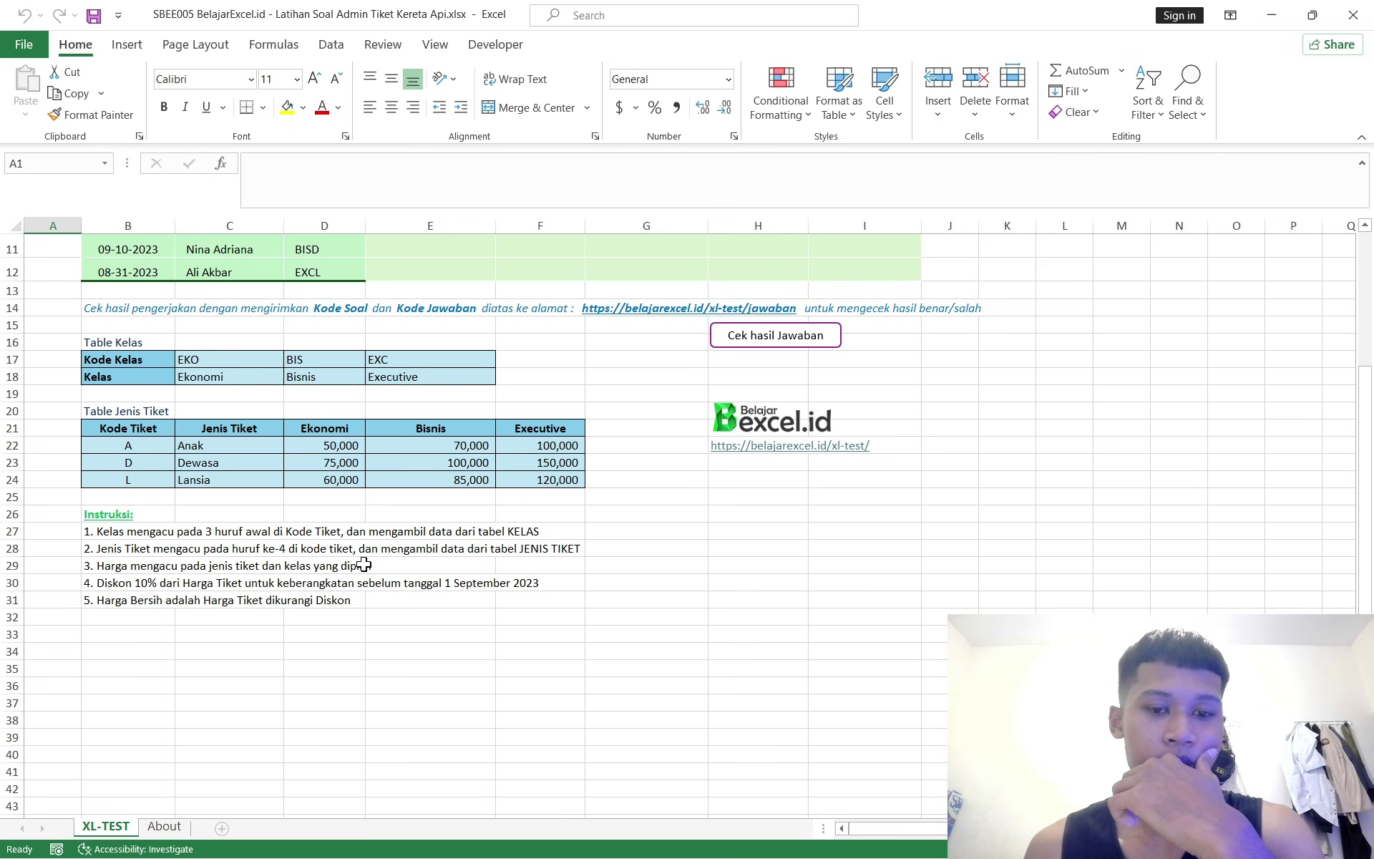
scroll(363, 565, "up", 4)
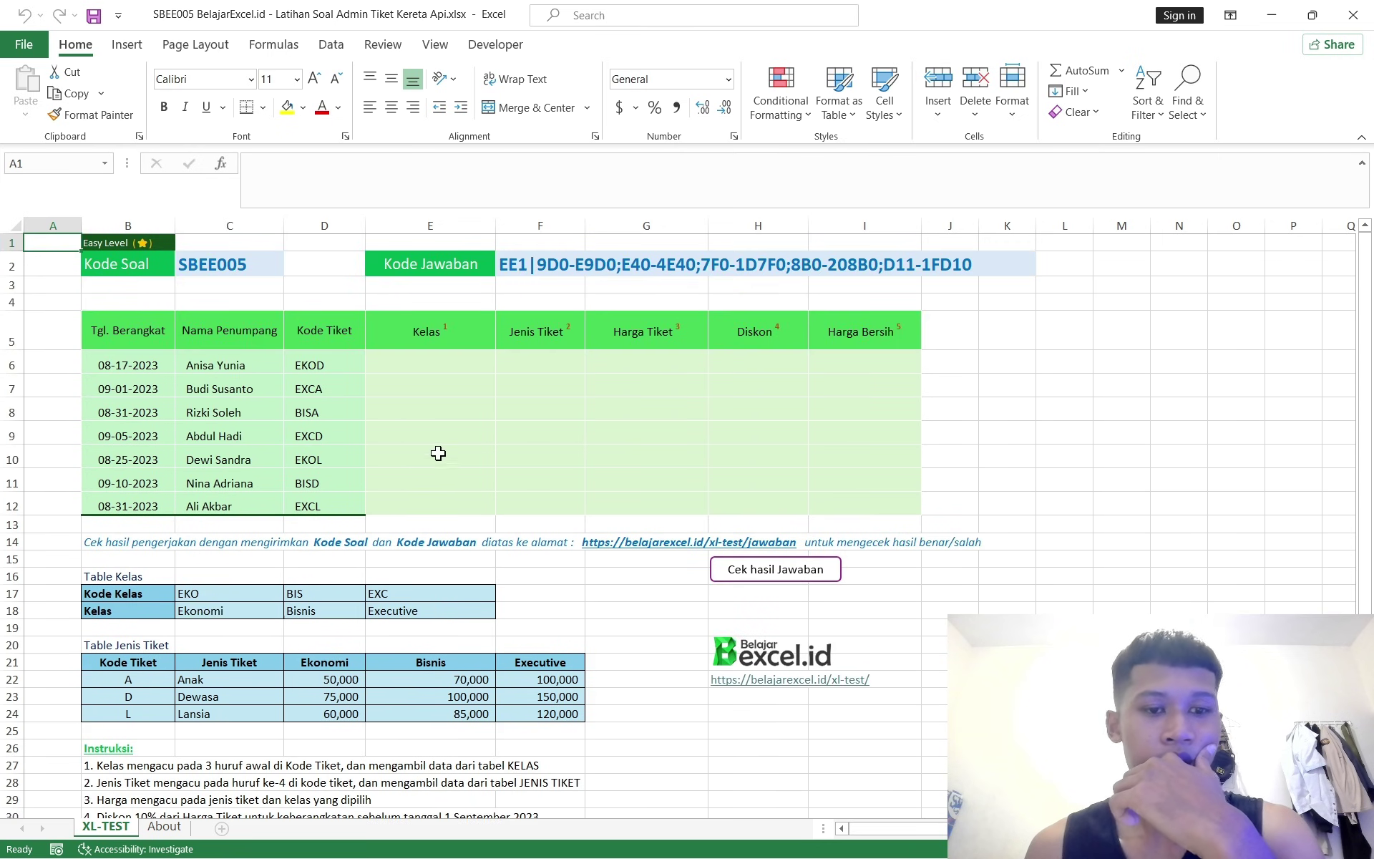
Start an HLOOKUP formula in Kelas cell E6, using LEFT(D6,3) as the lookup value
left_click(419, 349)
left_click(425, 362)
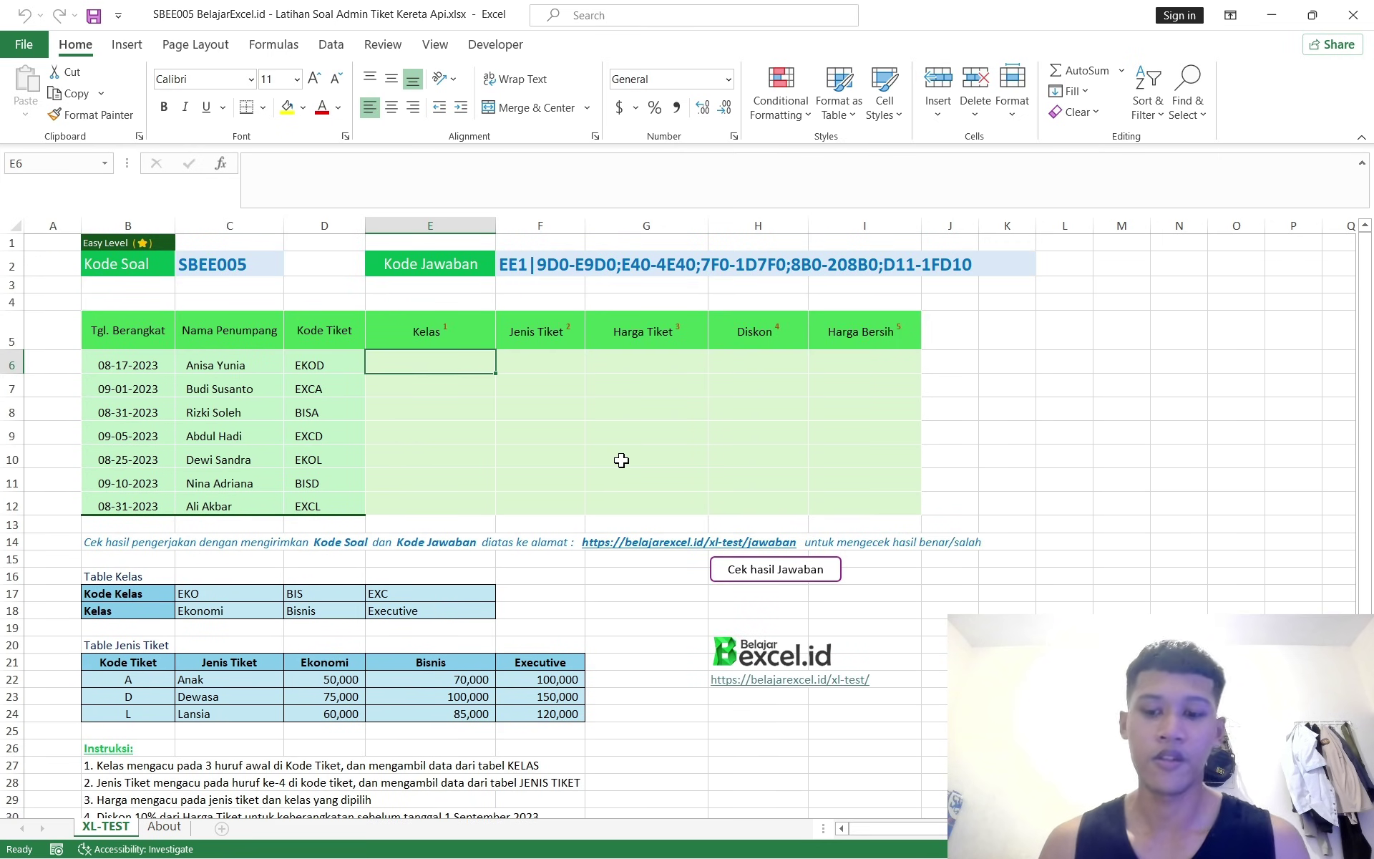
type("-")
key("BackSpace")
type("=")
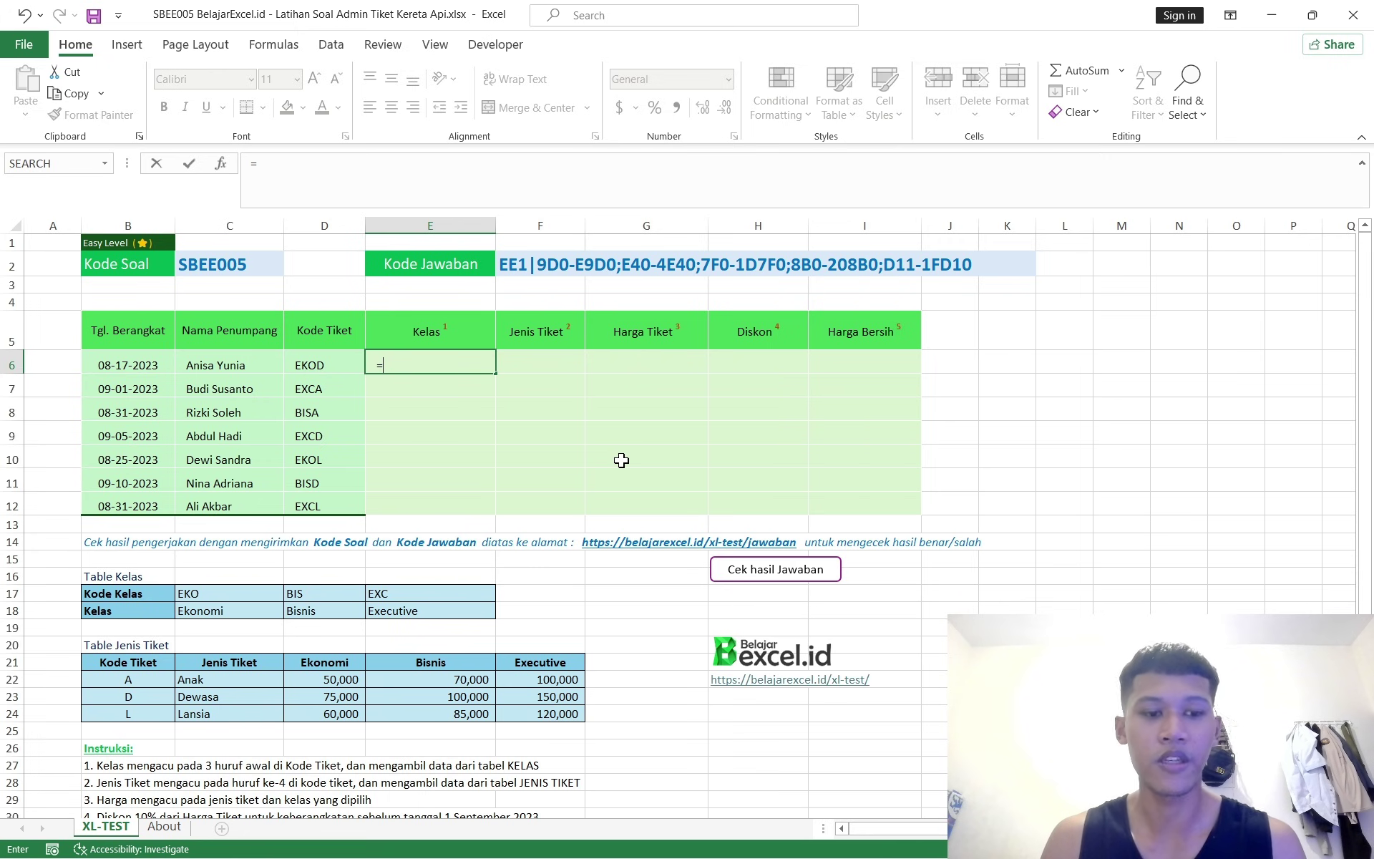
type("HLO")
key("Tab")
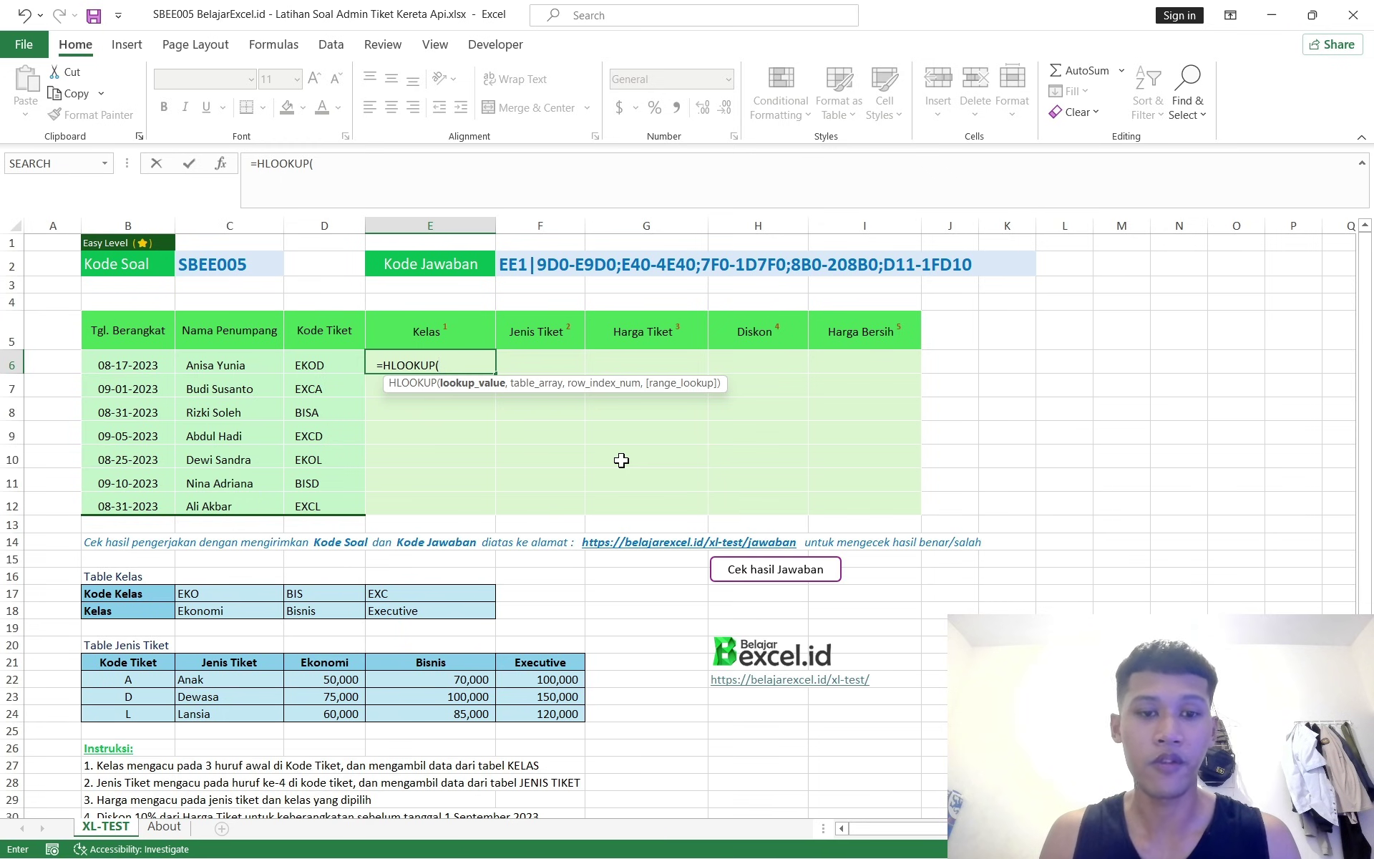
type("left")
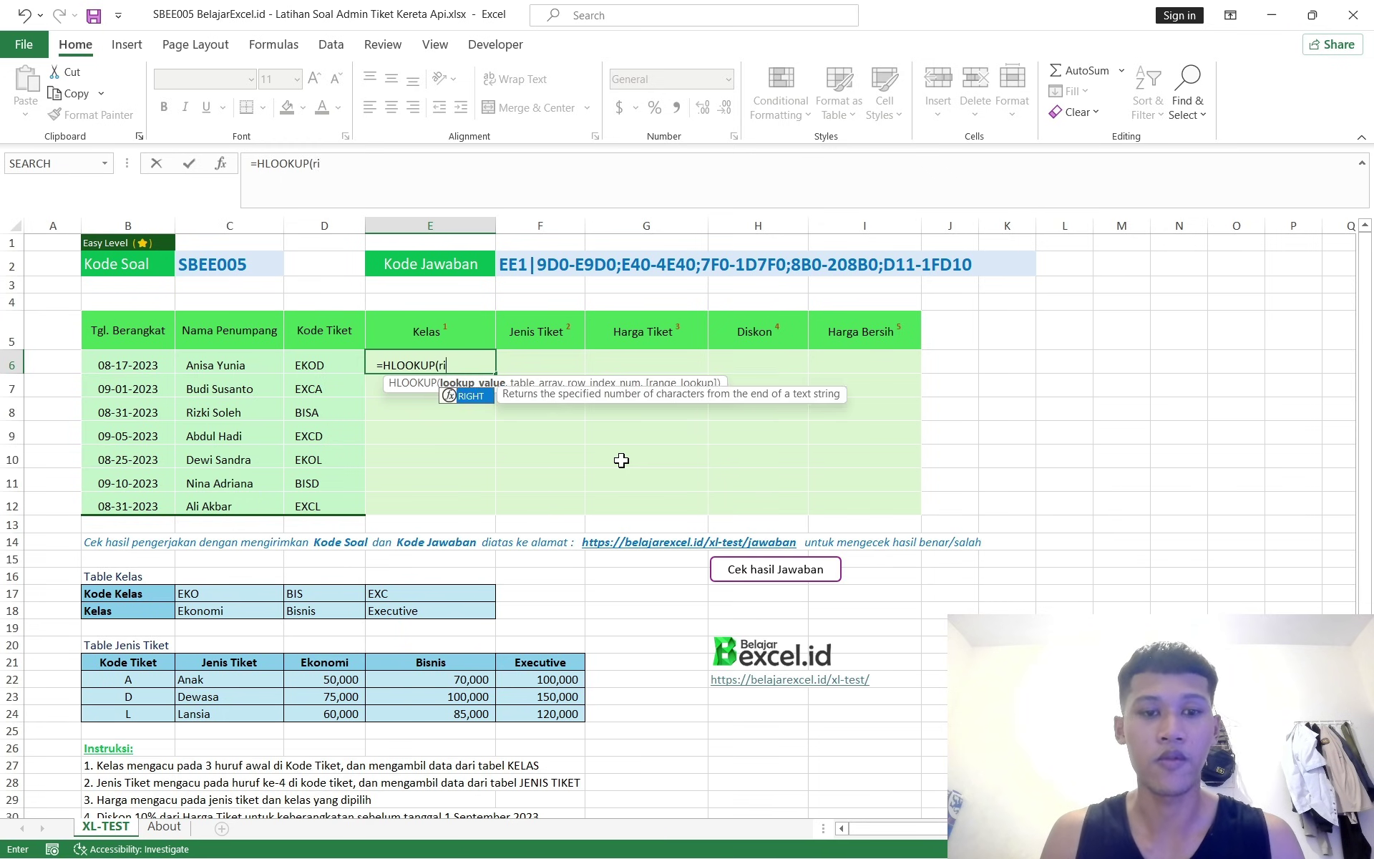
type("(")
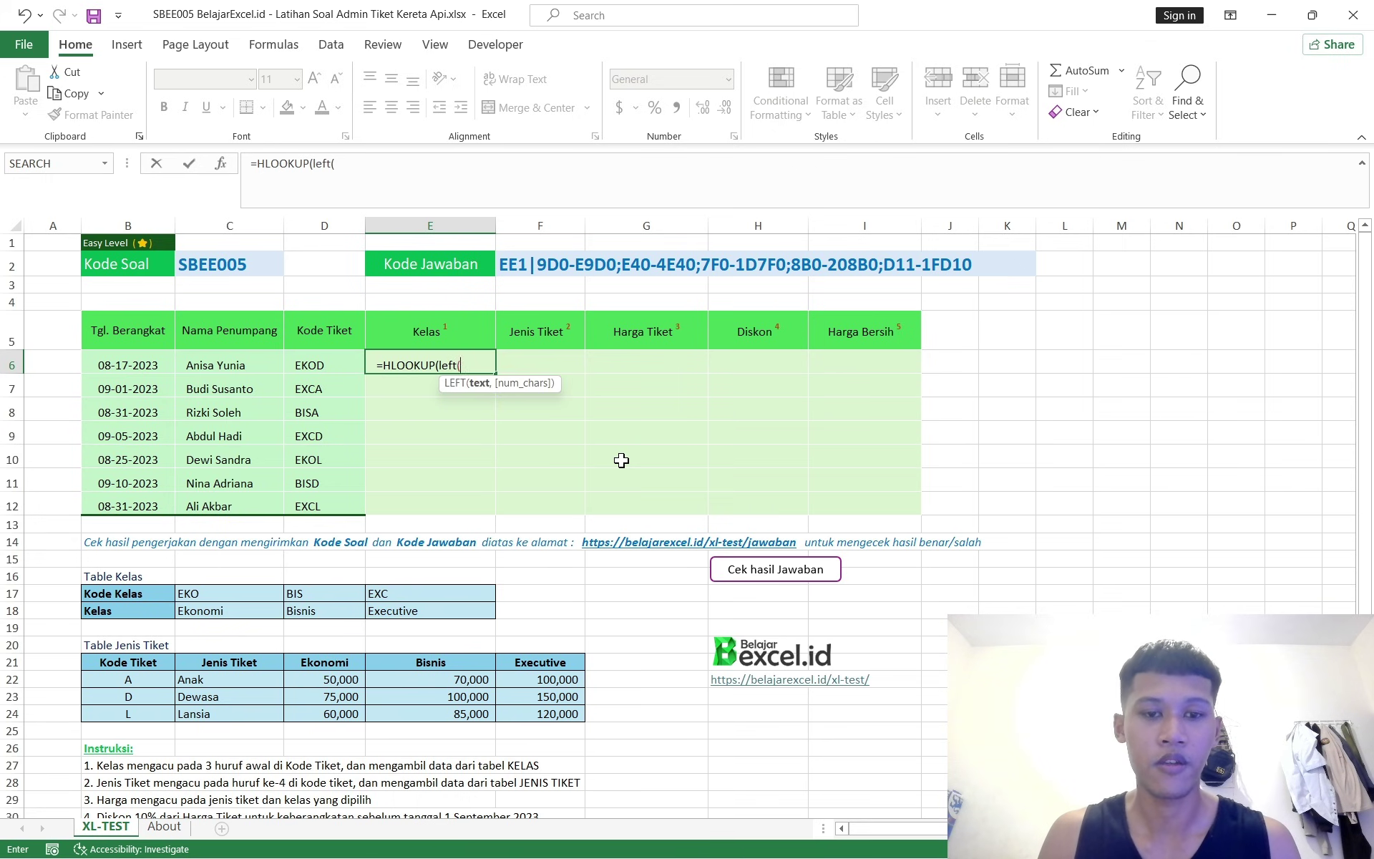
left_click(333, 366)
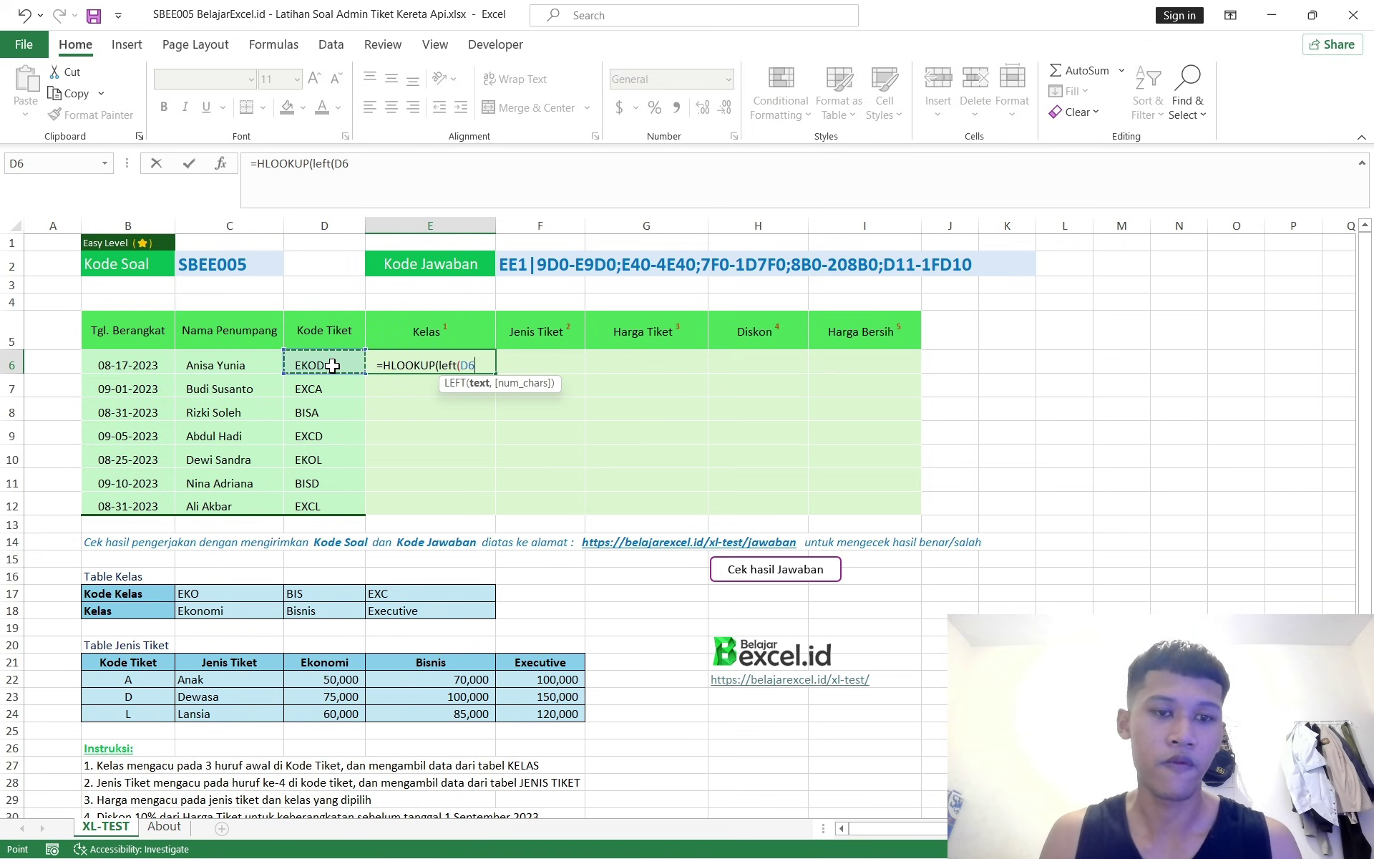
type(",")
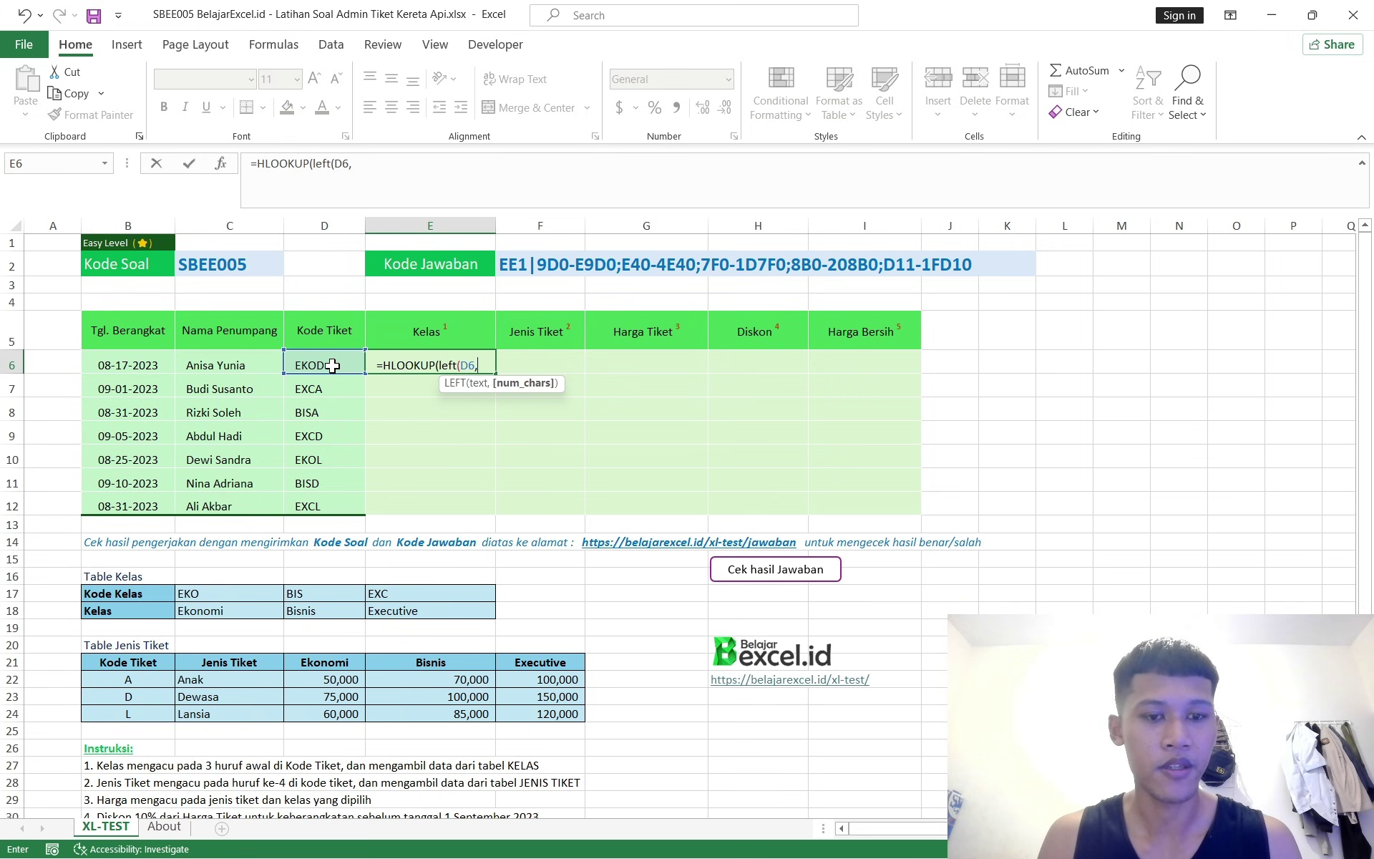
type("3),")
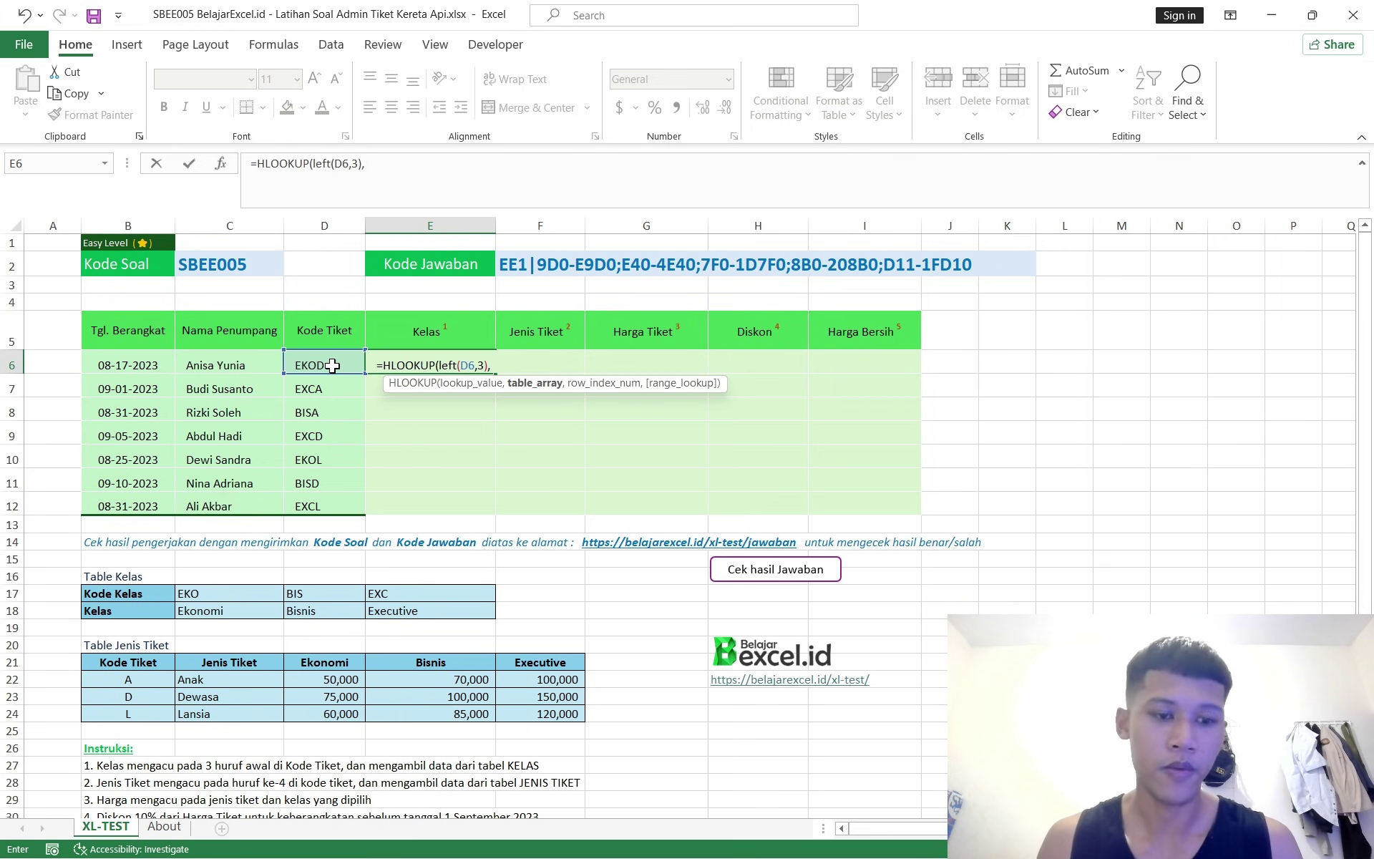
Complete the E6 HLOOKUP with C17:E18 (TABEL_KELAS) as the table, row index 2 and range lookup 0
left_click(221, 638)
left_click_drag(234, 593, 446, 608)
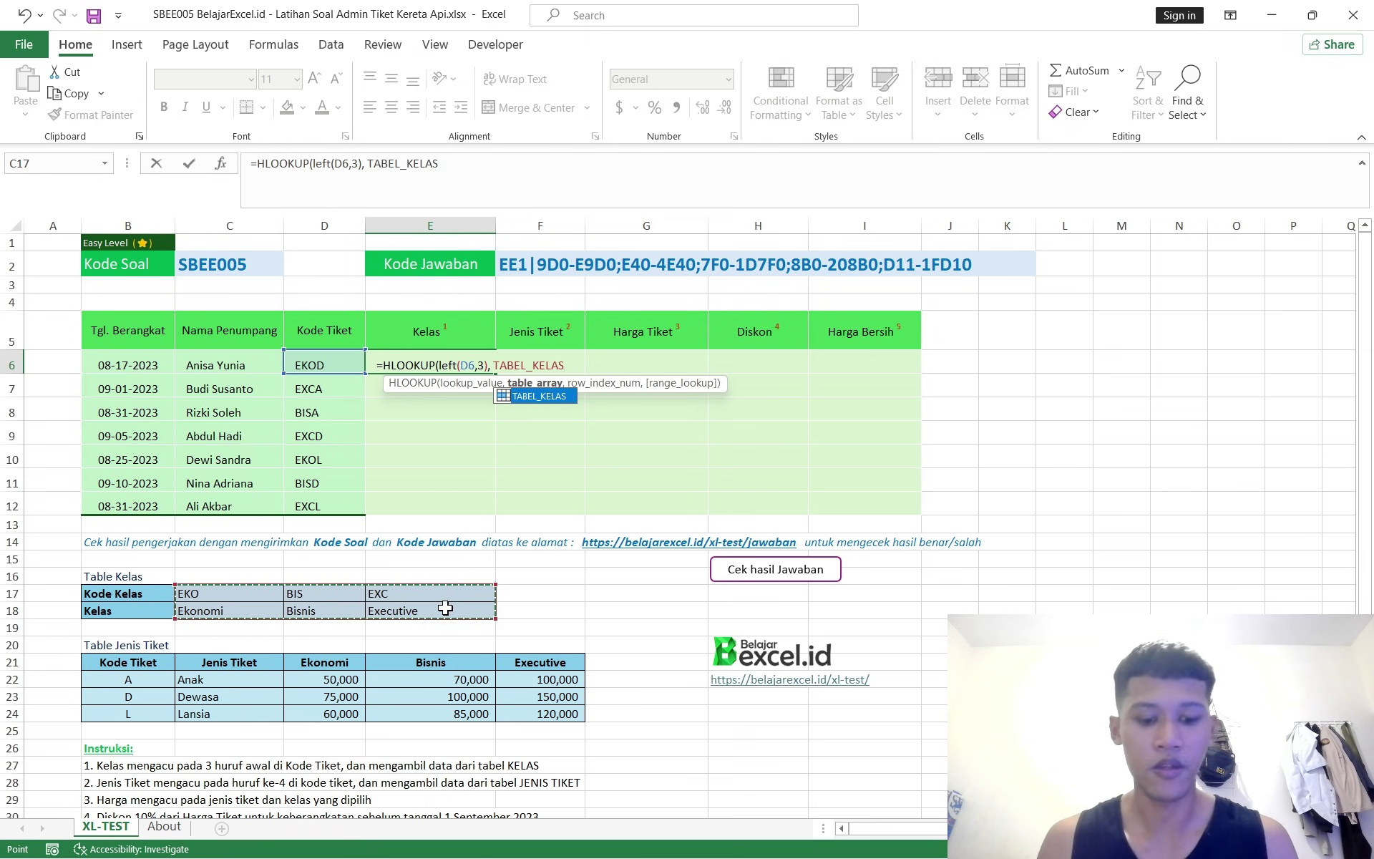
key("super")
key("super")
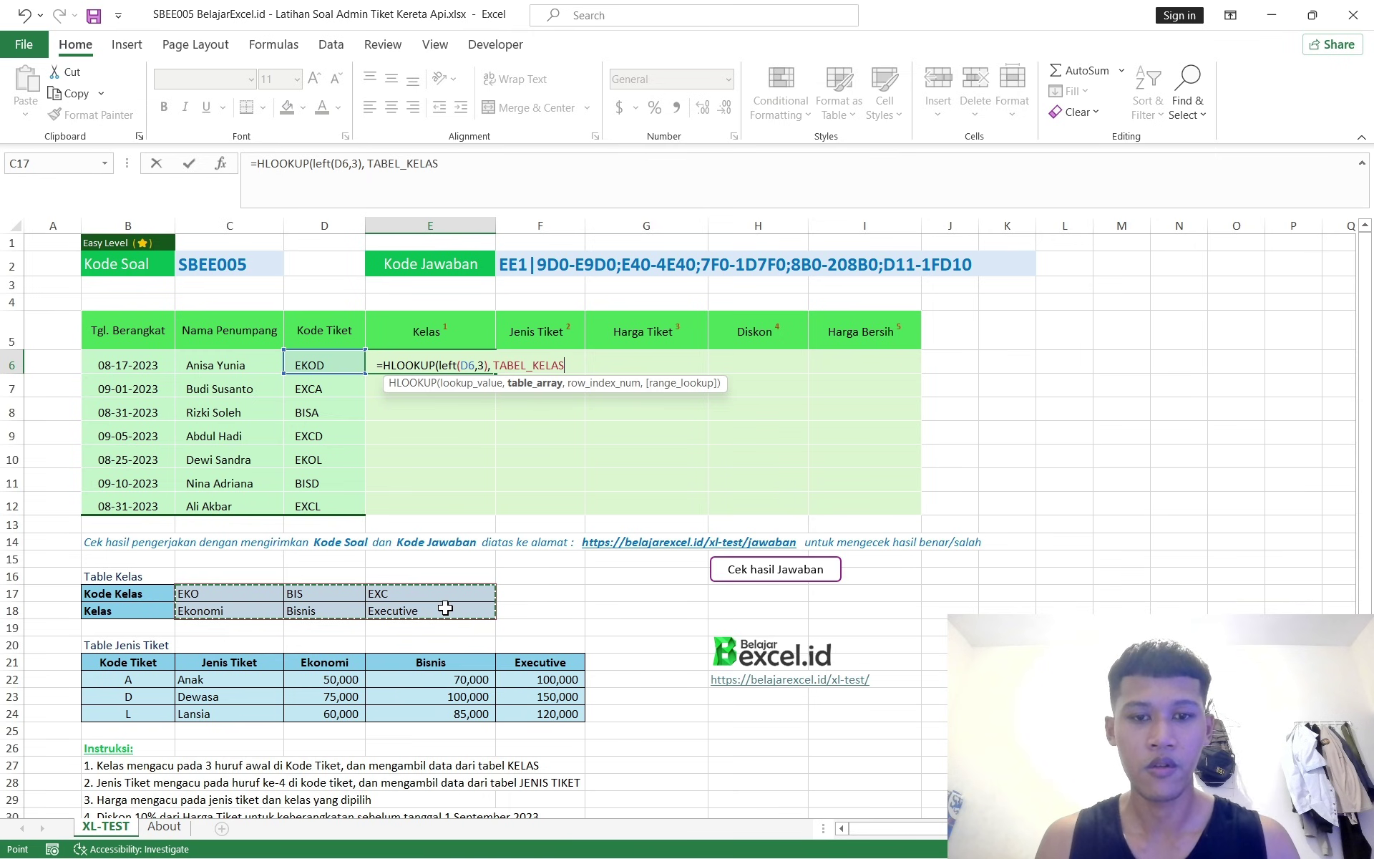
type(",")
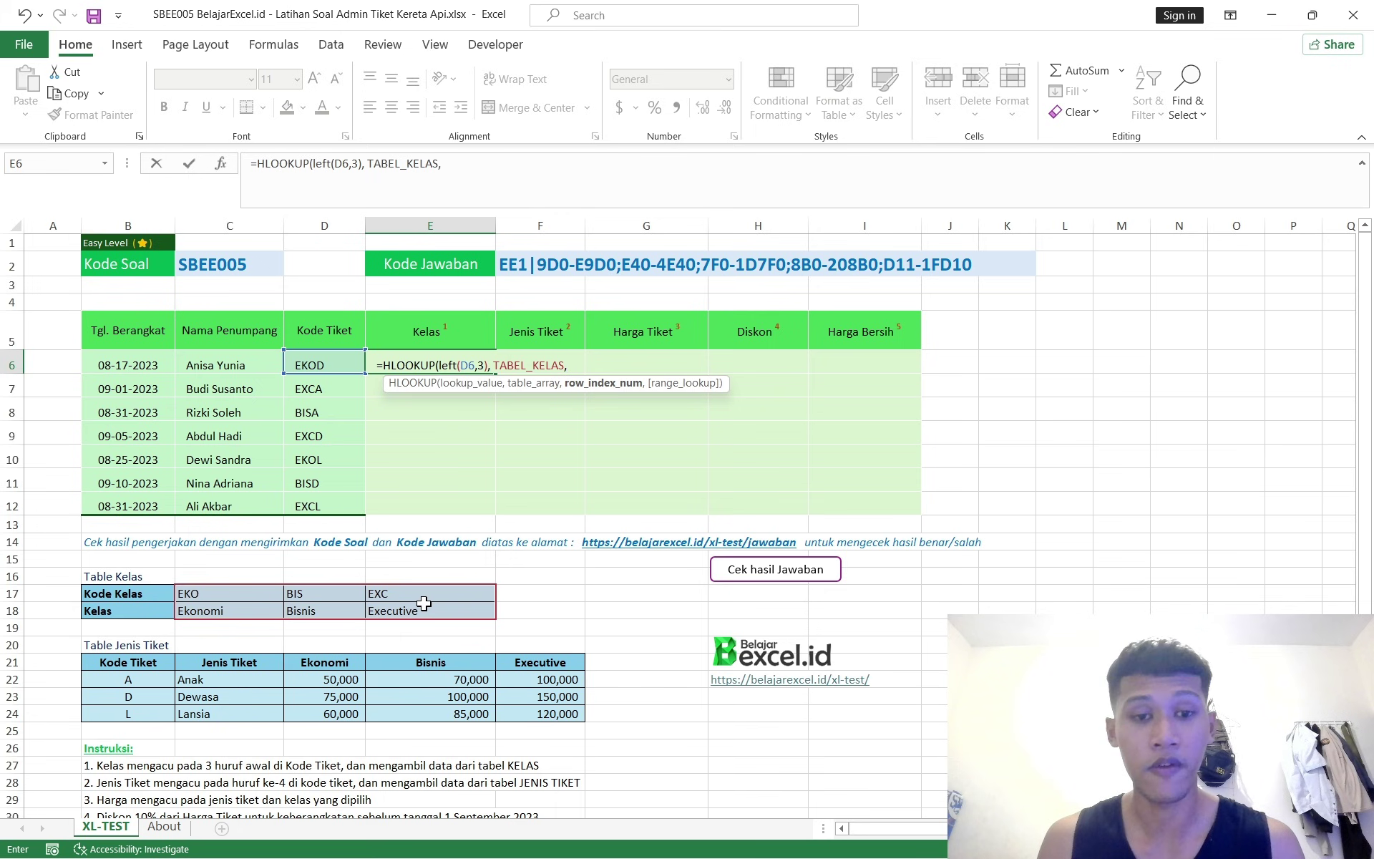
type("2,")
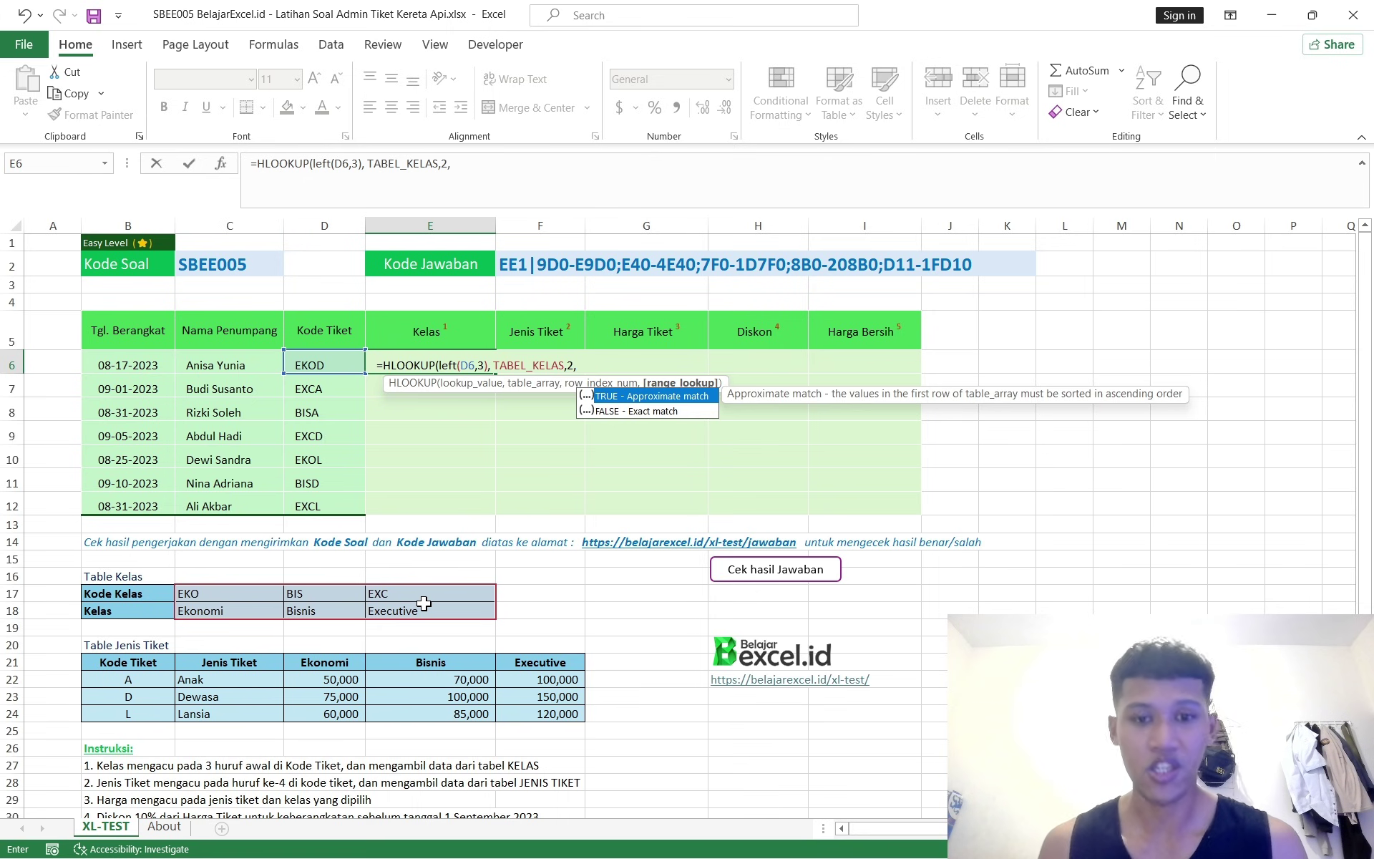
type("0")
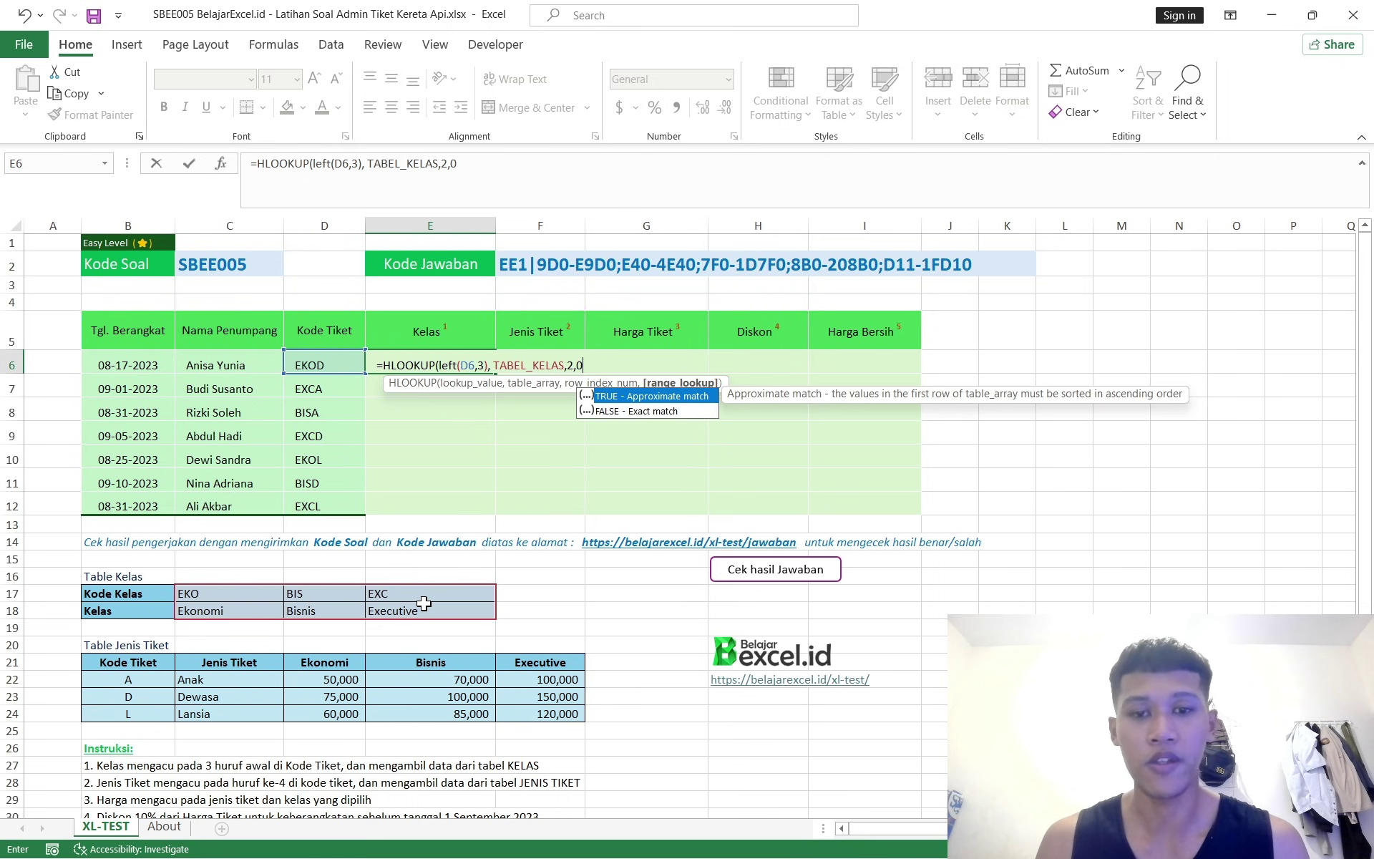
type(")")
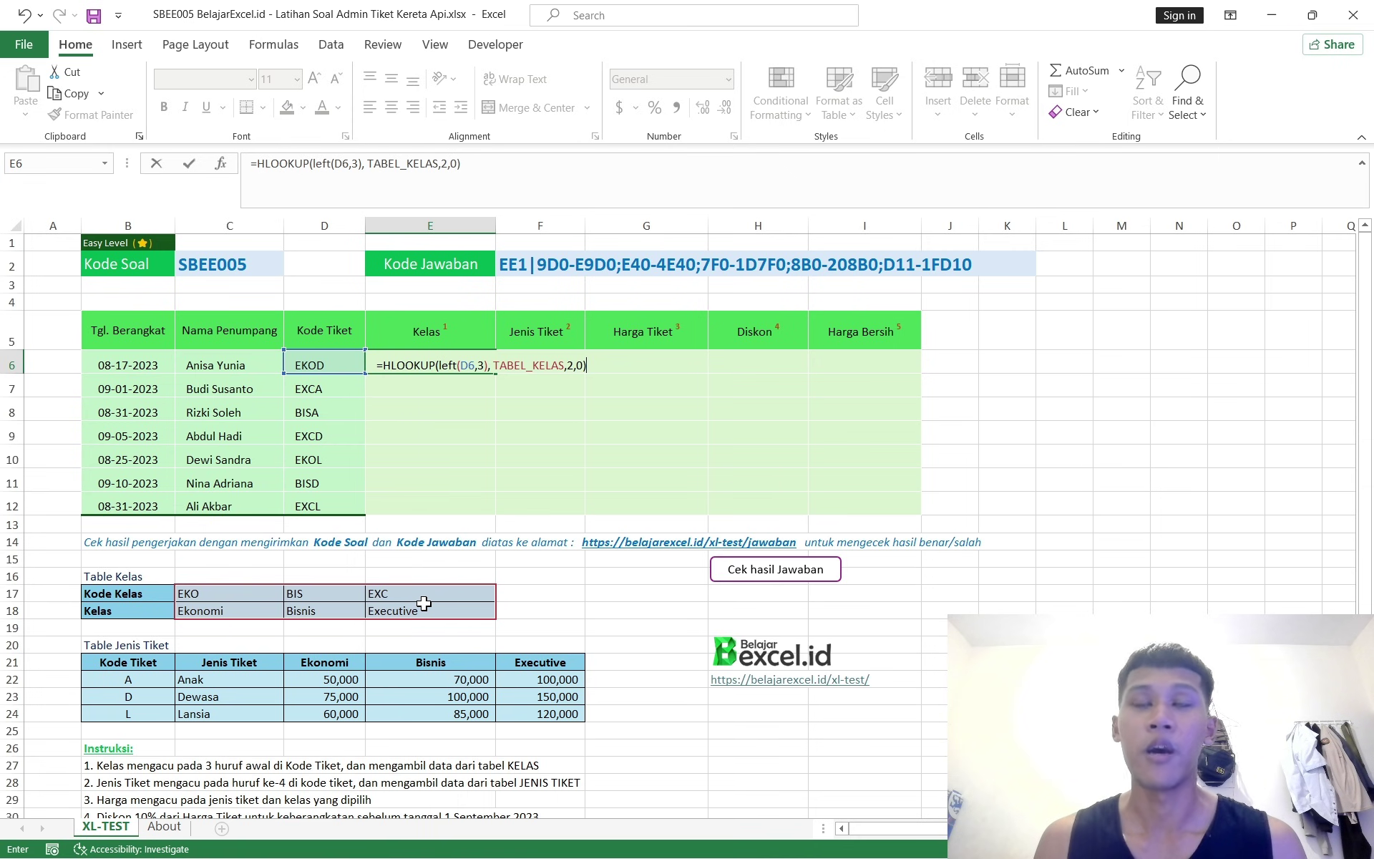
key("Return")
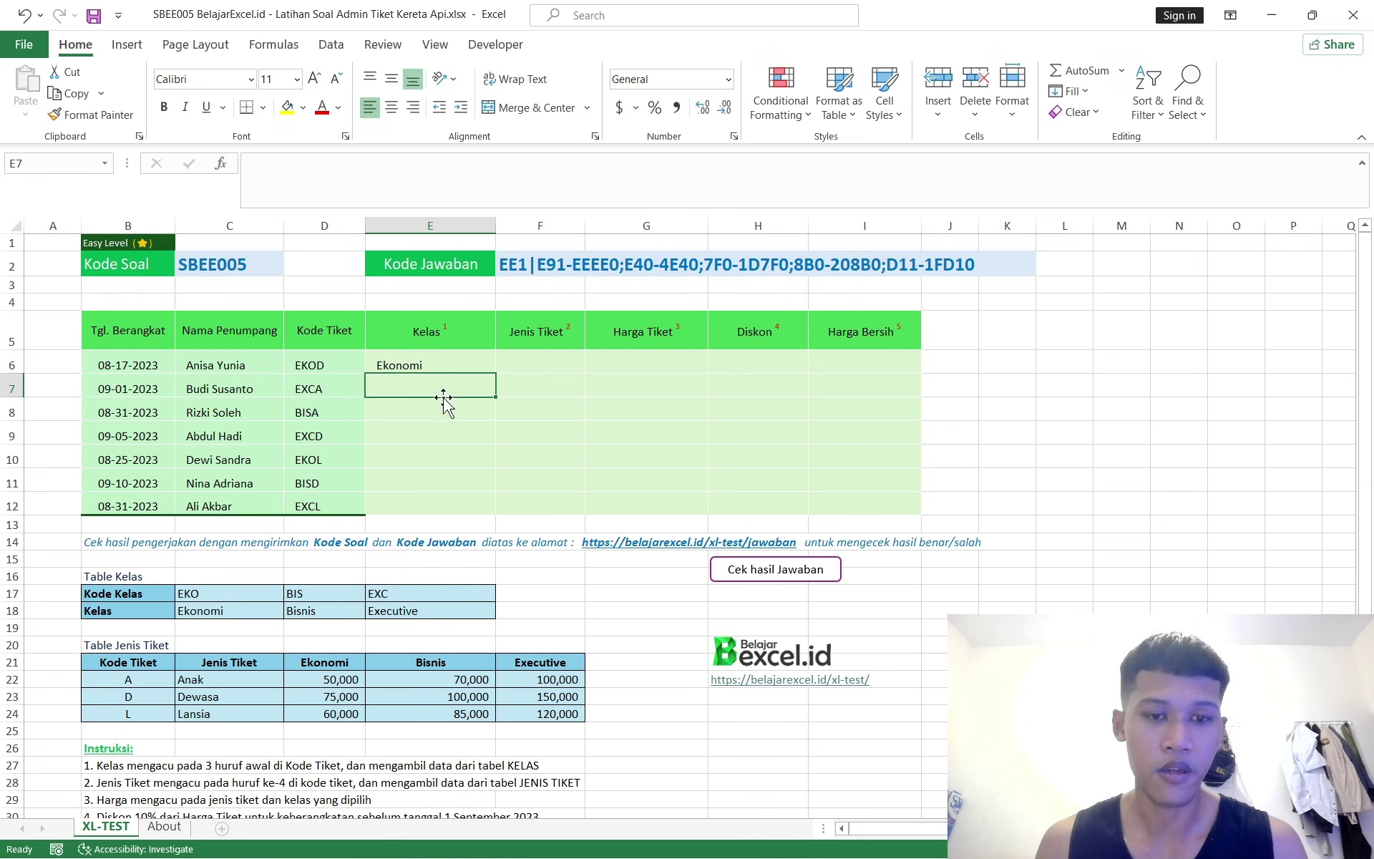
Fill the Kelas formula from E6 down to E12
left_click(448, 363)
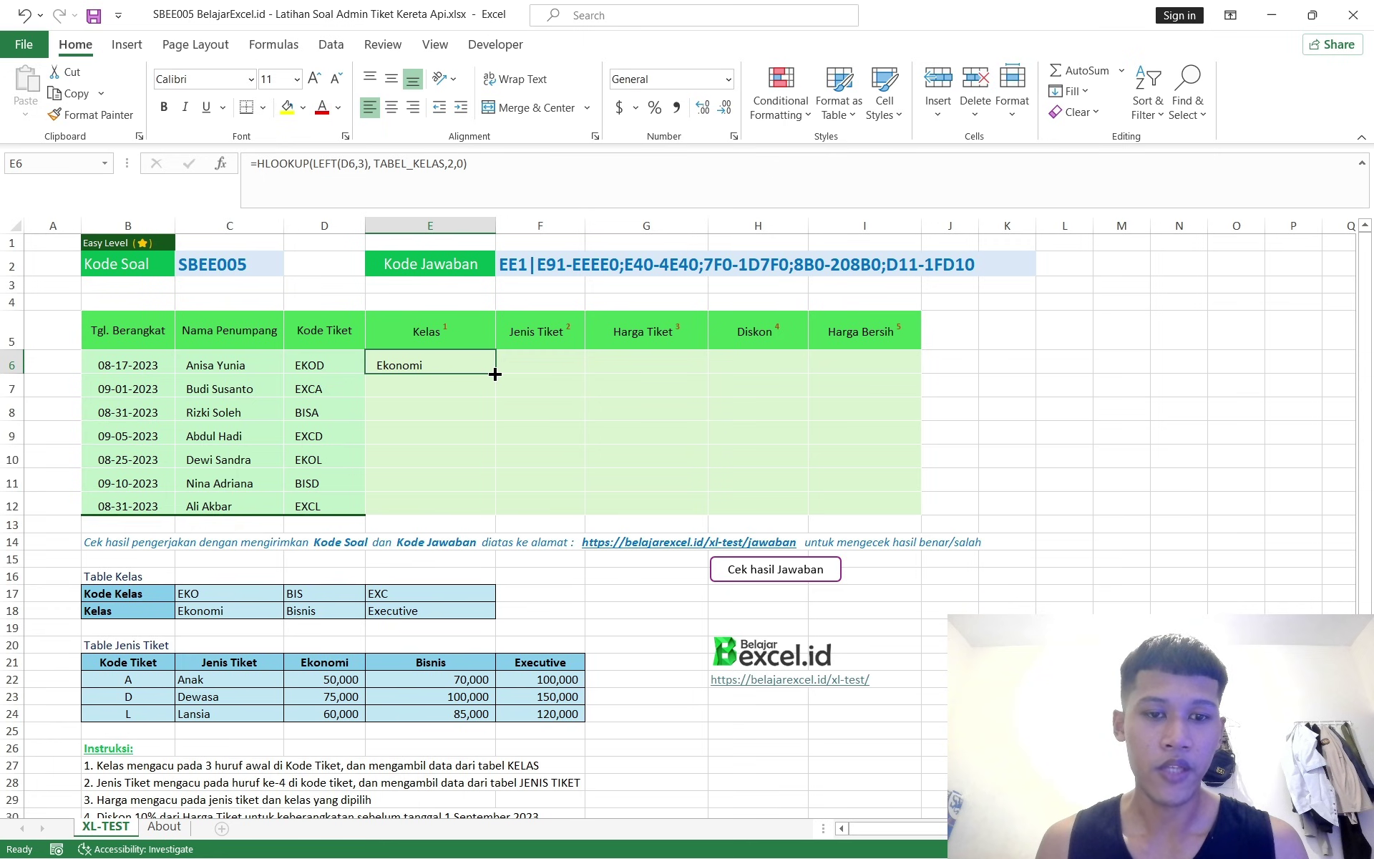
left_click_drag(495, 373, 491, 510)
left_click(552, 458)
left_click(549, 385)
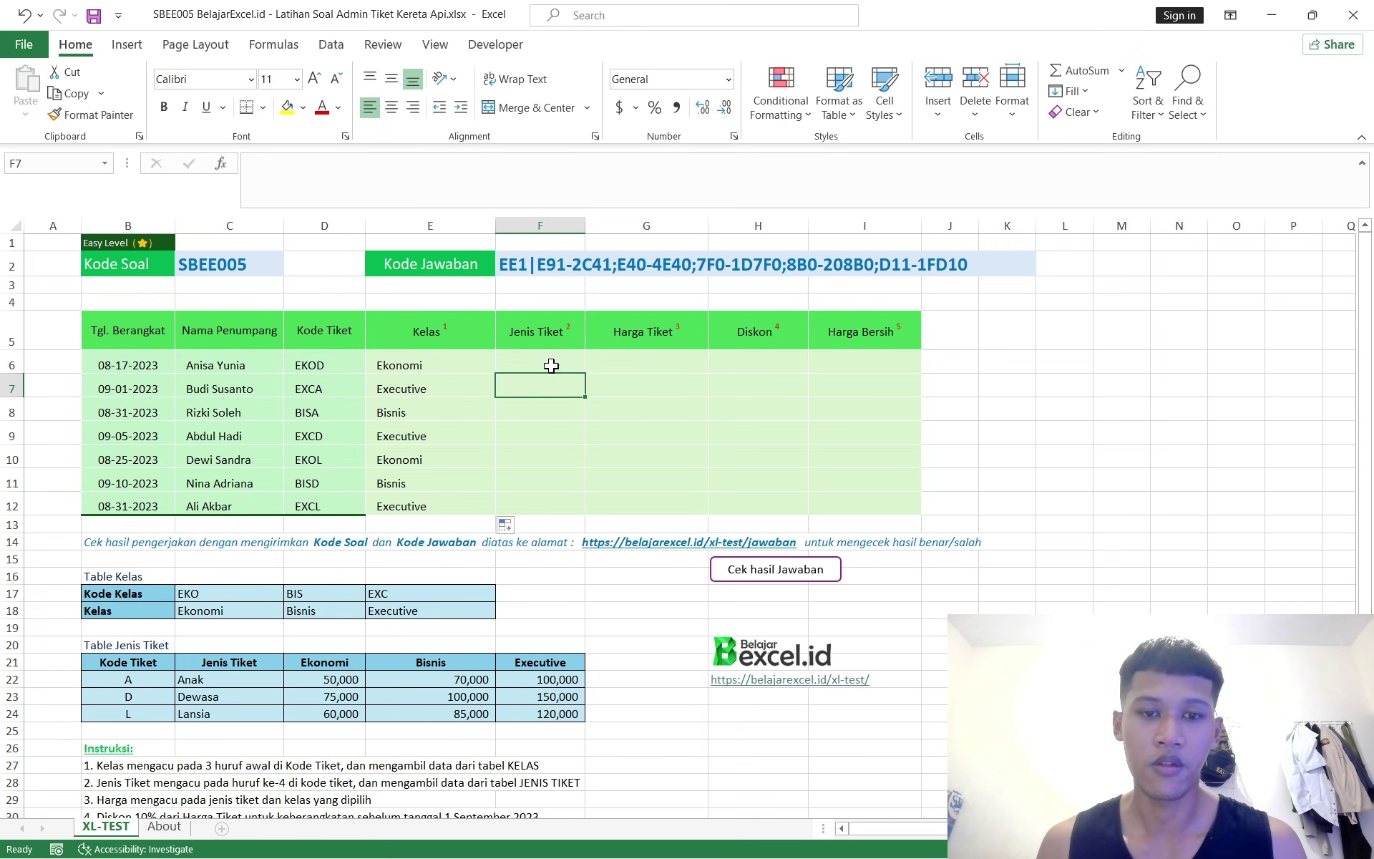
Start a VLOOKUP formula in Jenis Tiket cell F6, using RIGHT(D6,1) as the lookup value
left_click(552, 365)
scroll(558, 361, "down", 2)
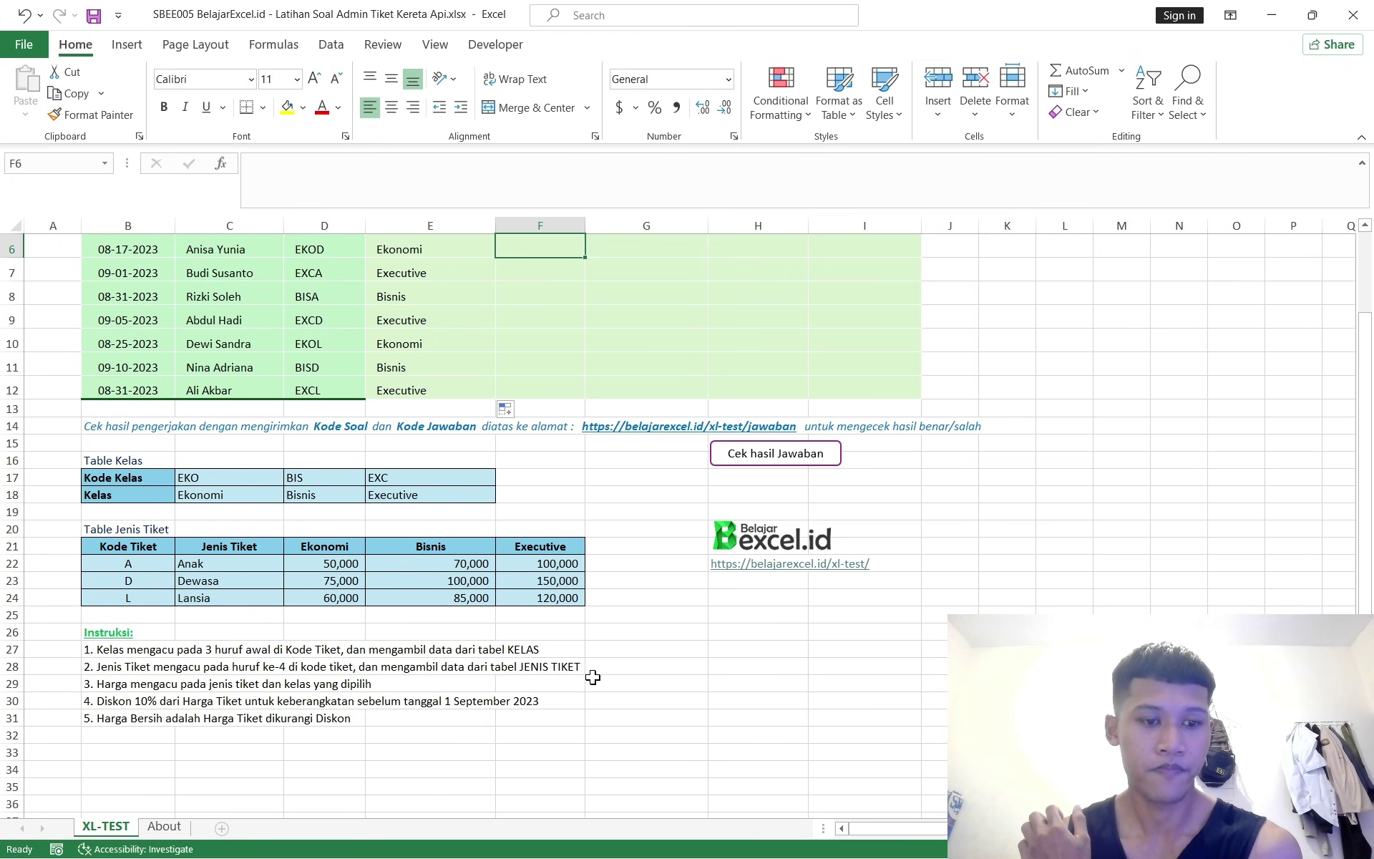
scroll(592, 677, "up", 2)
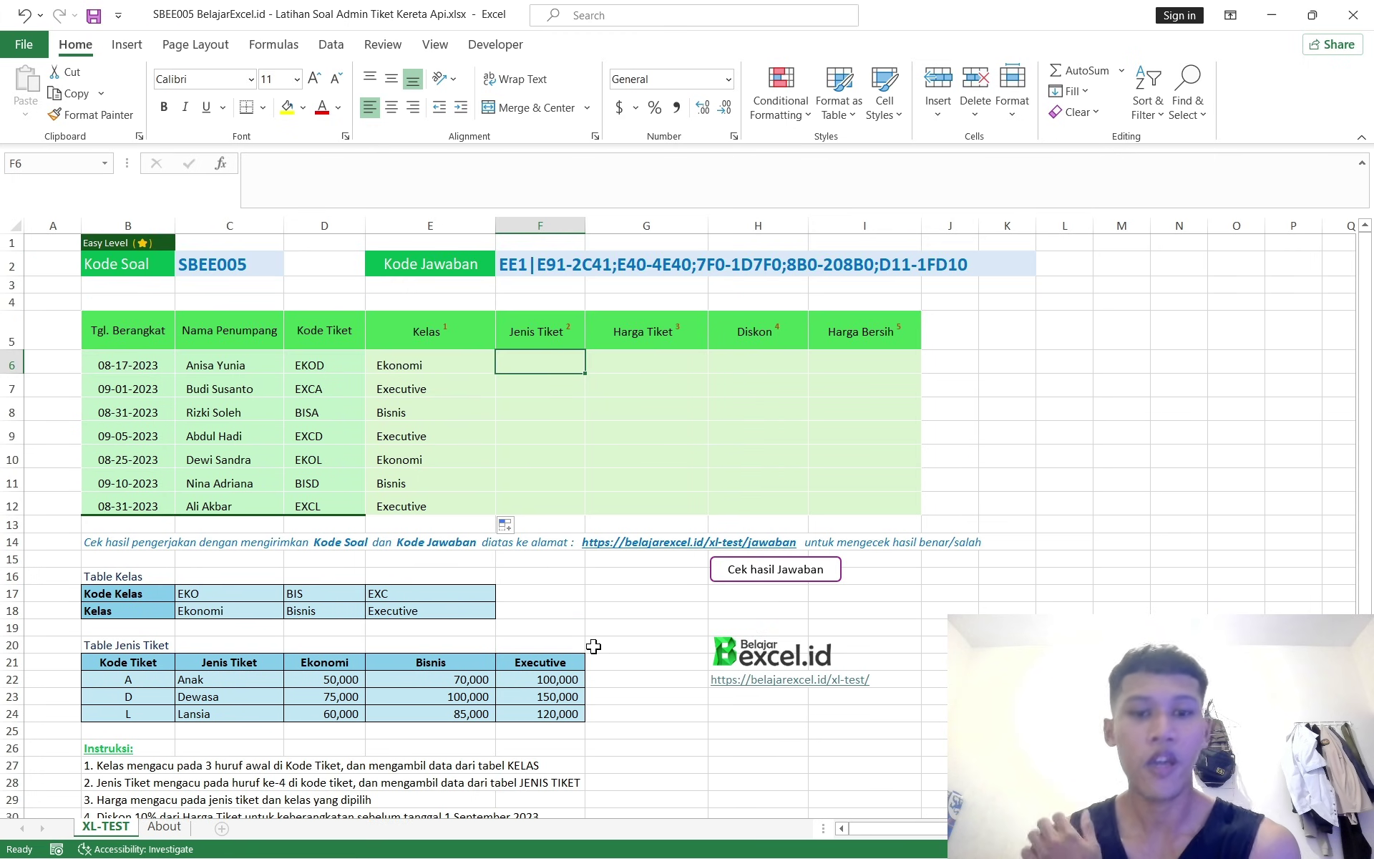
type("=v")
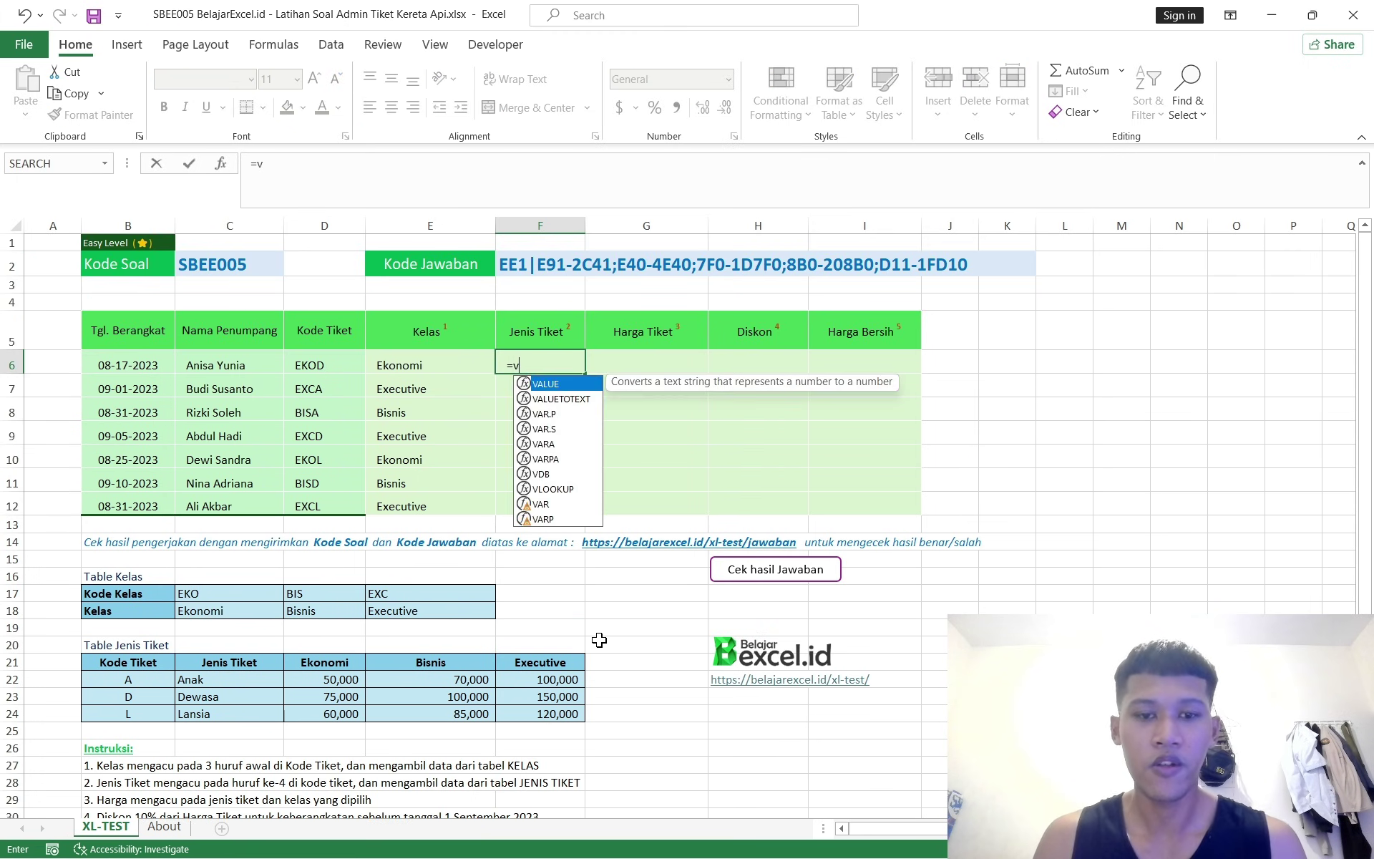
type("lookup")
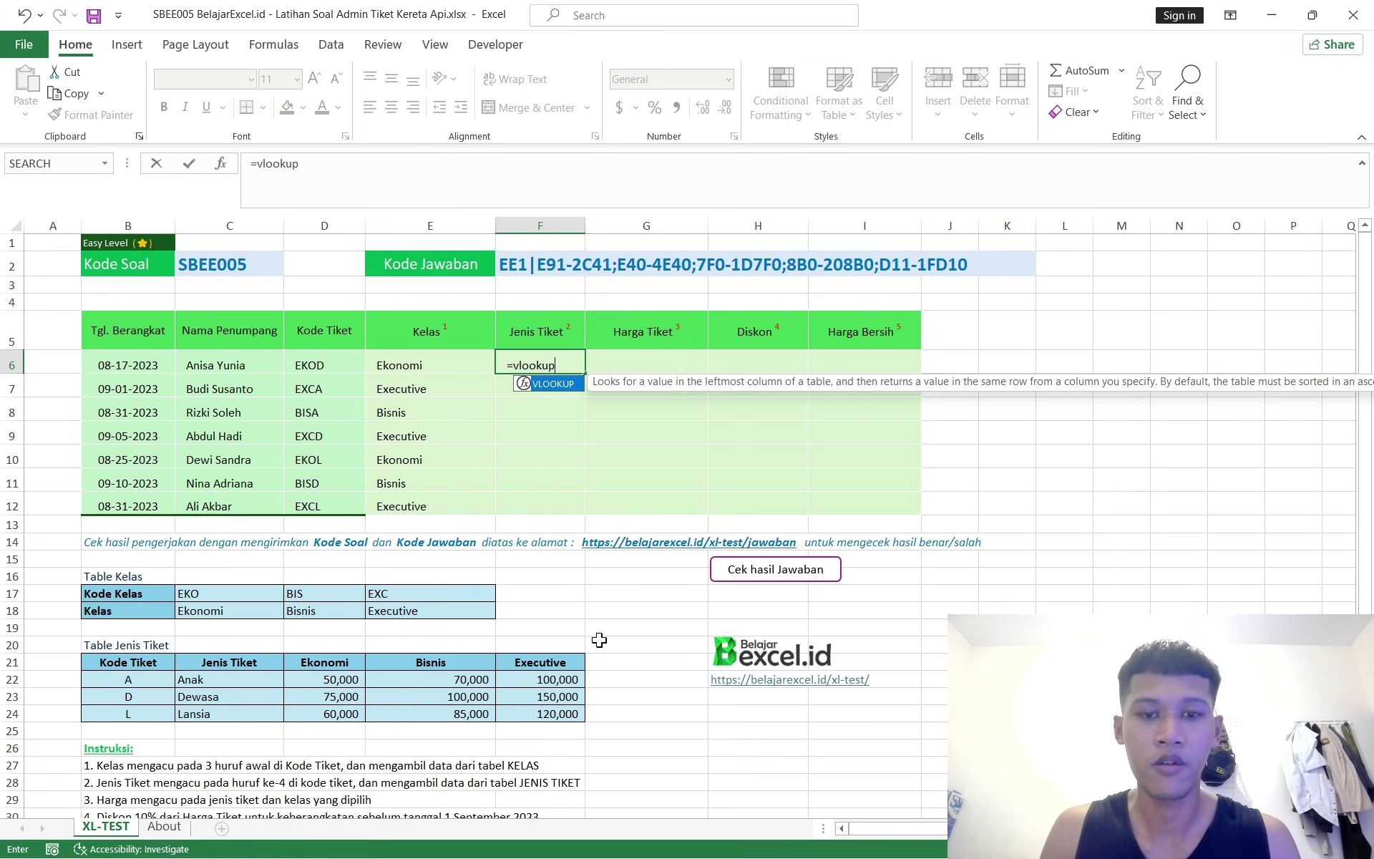
key("Tab")
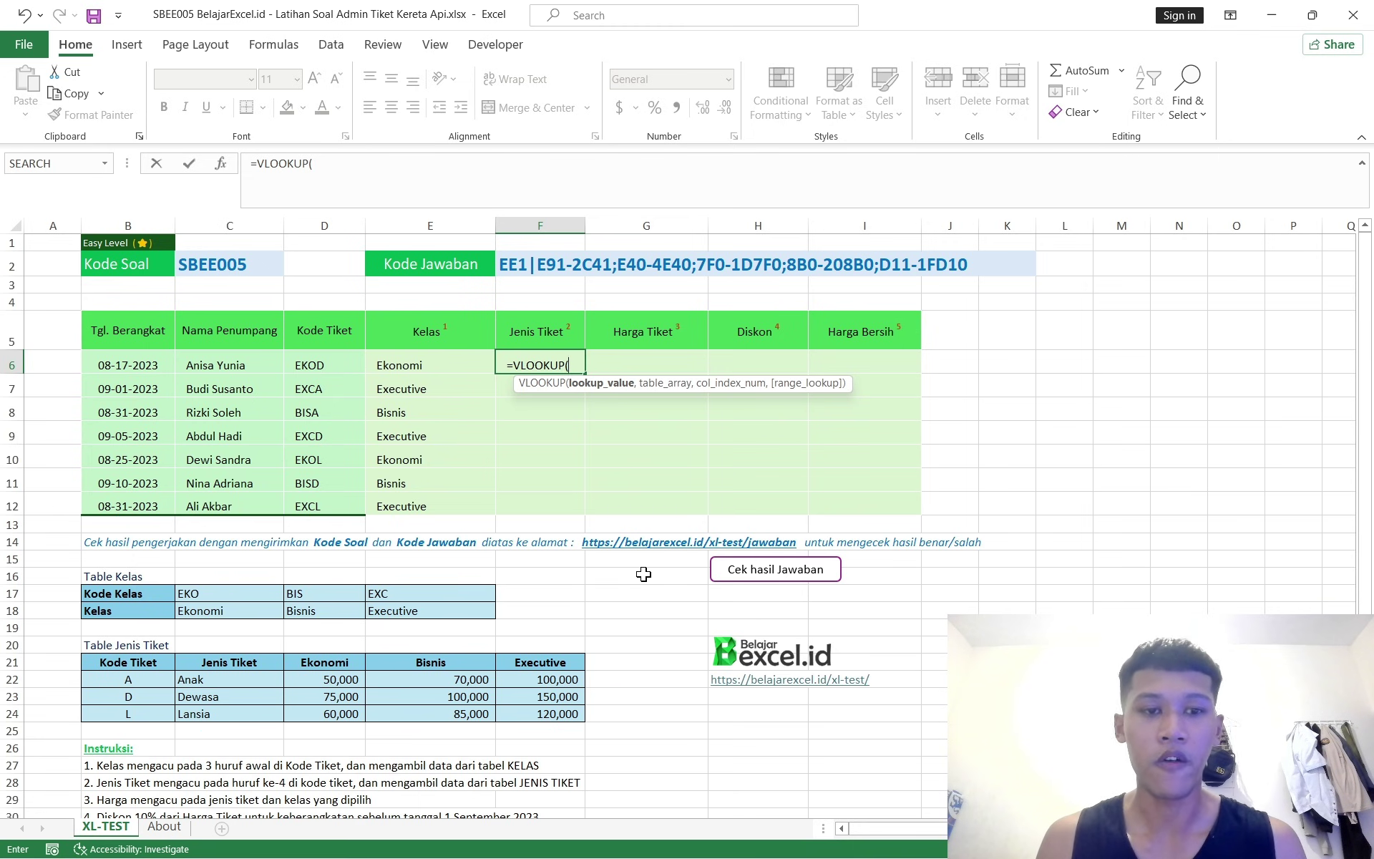
type("right(")
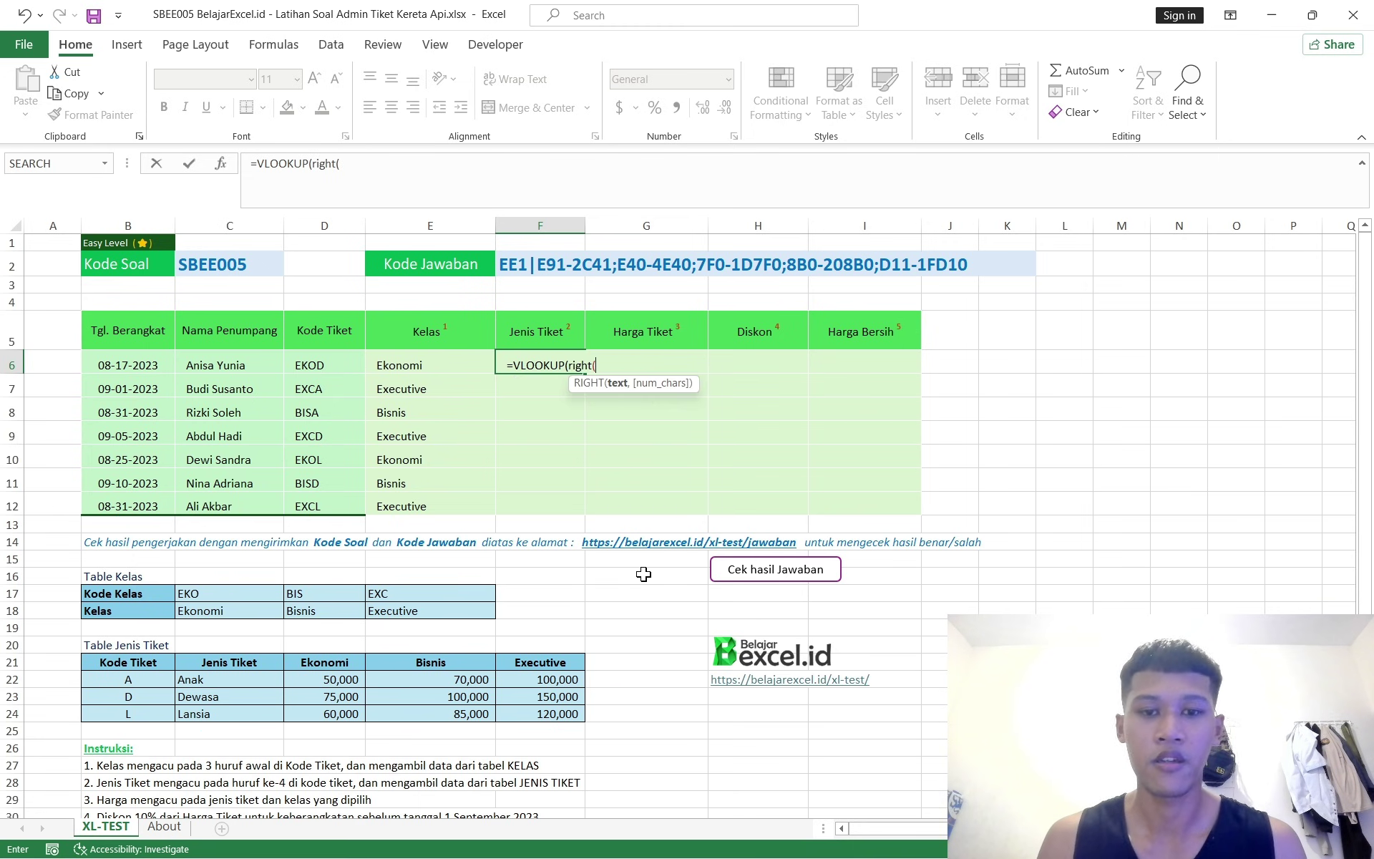
left_click(320, 362)
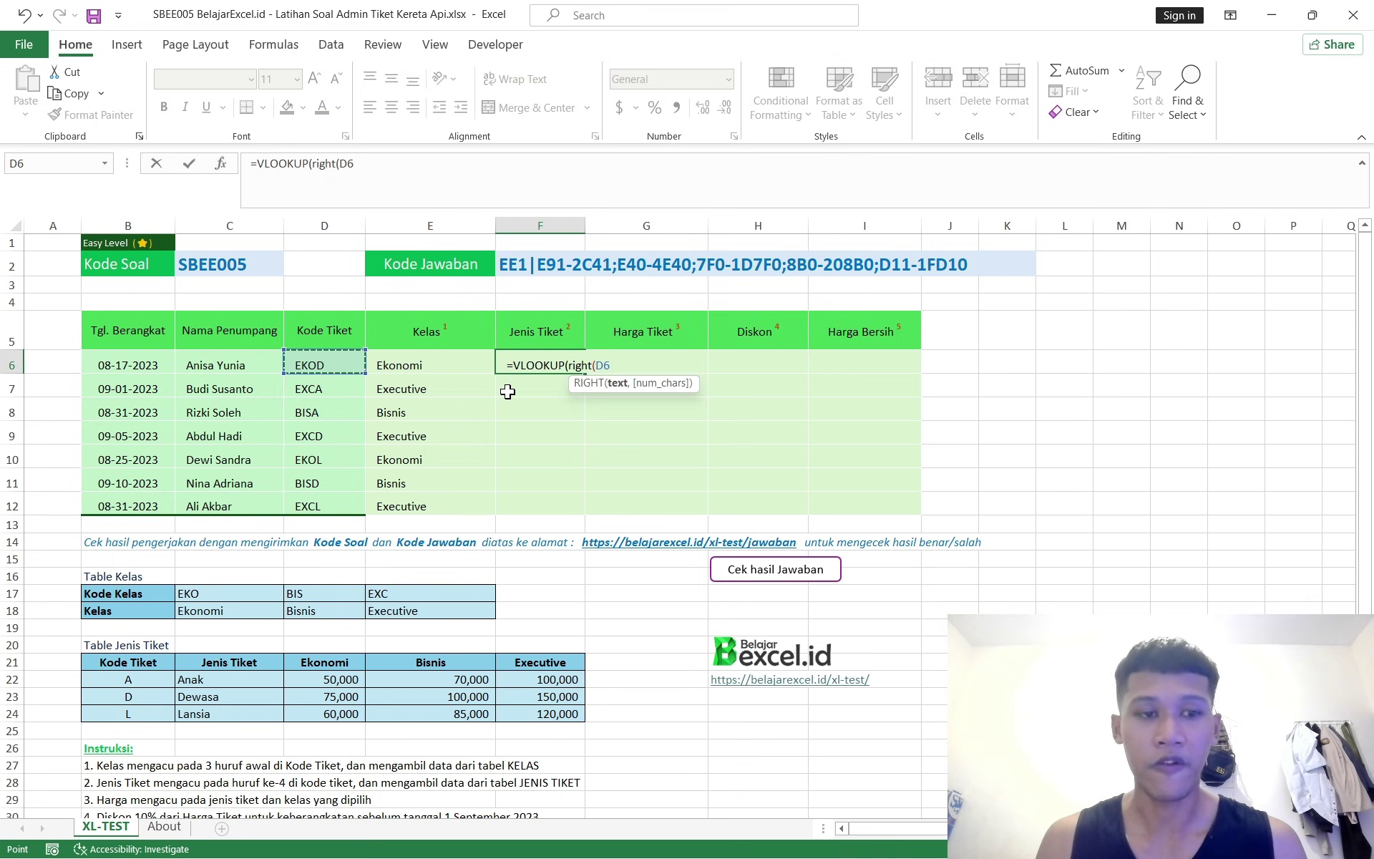
type(",")
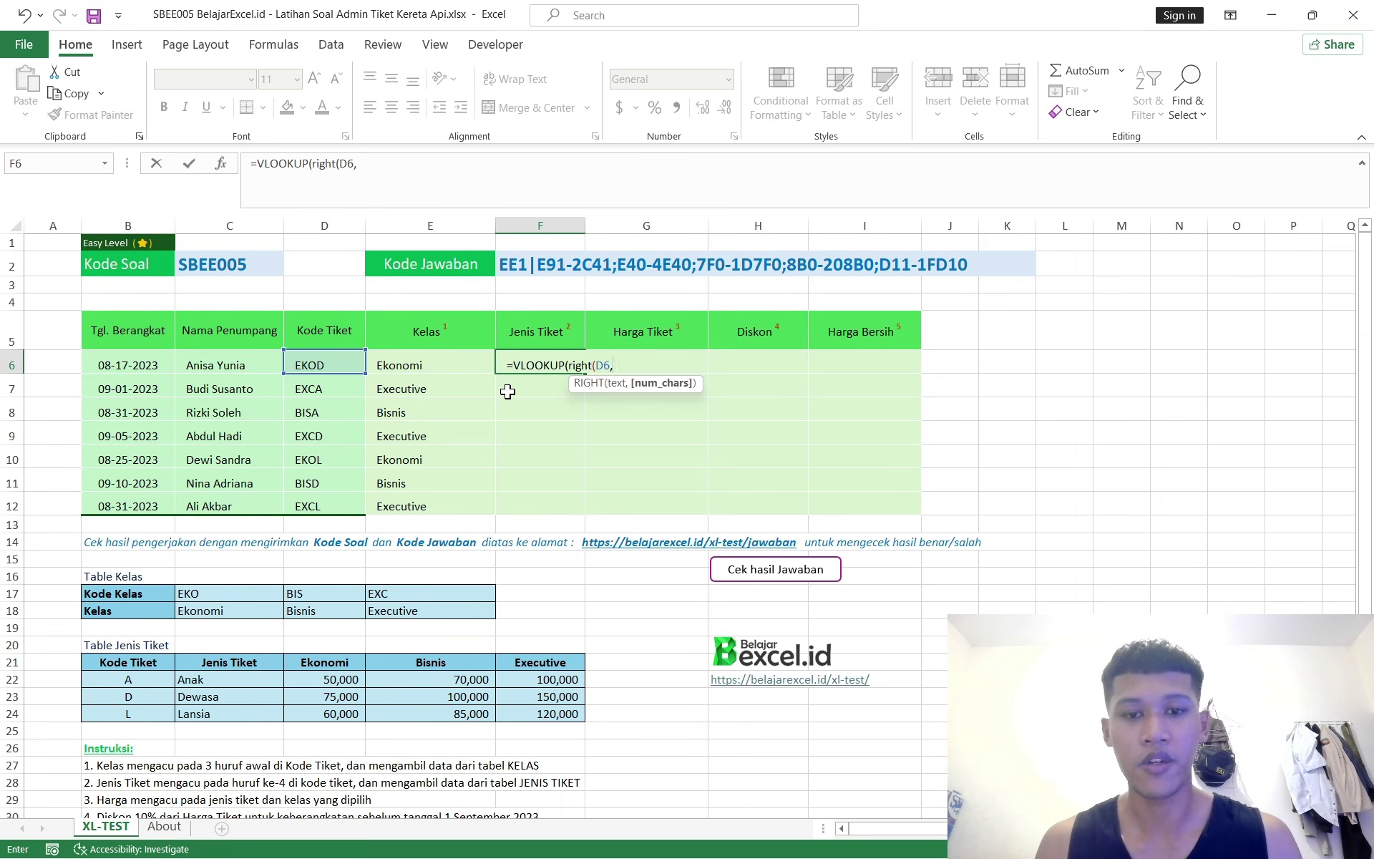
type("1)")
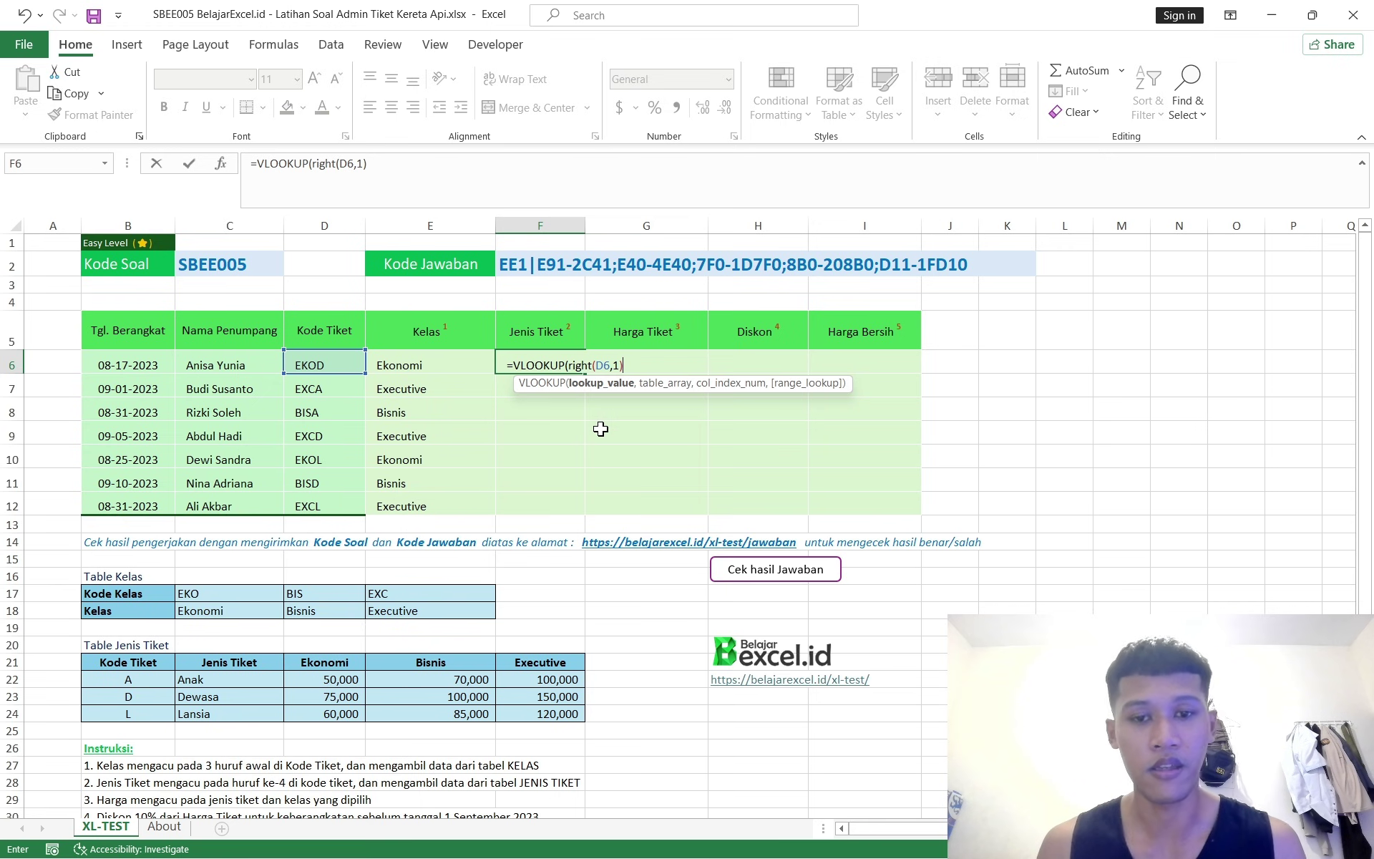
type(",")
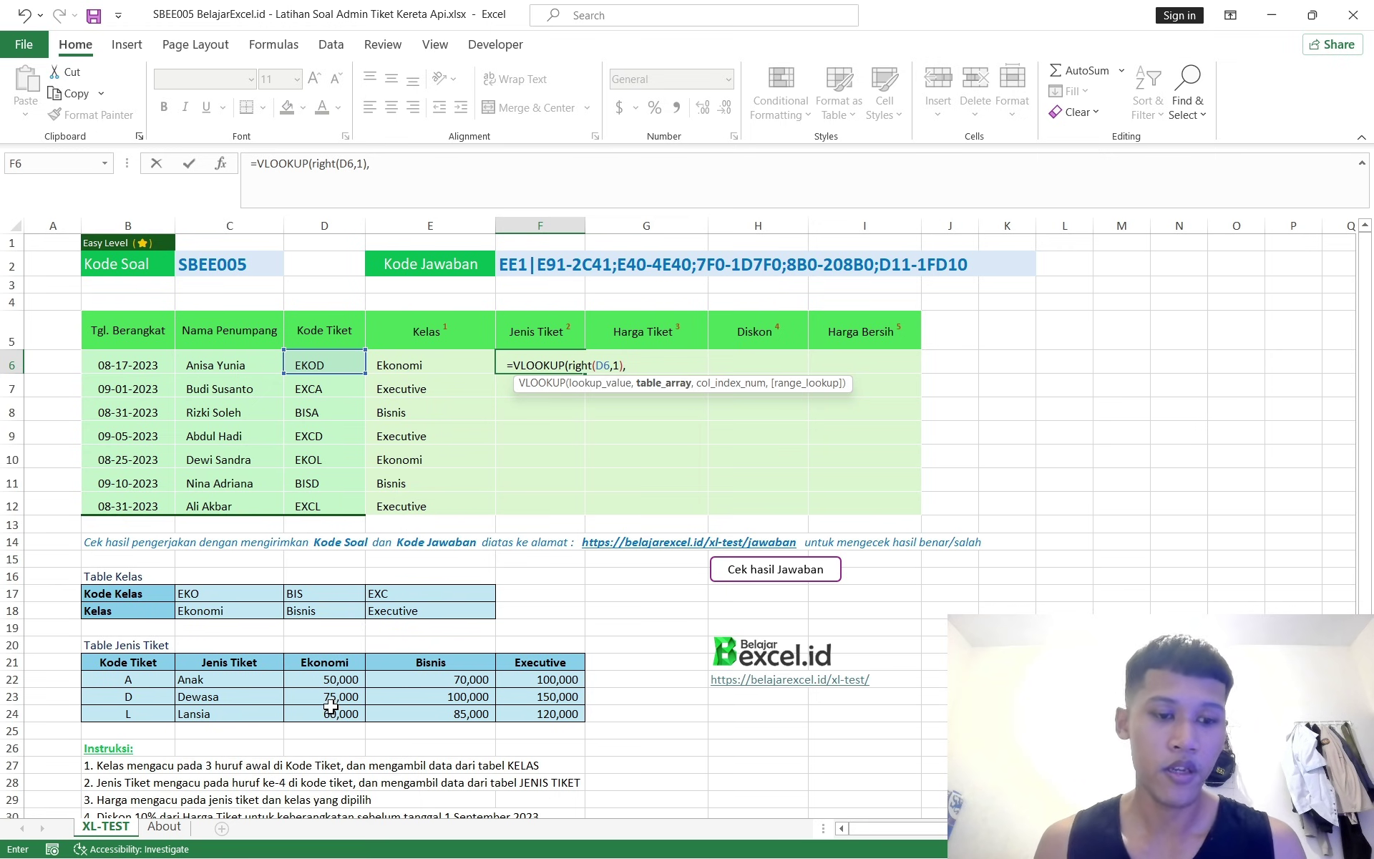
Set the table array of the F6 VLOOKUP to the absolute range $B$22:$C$24 in Table Jenis Tiket
scroll(313, 620, "down", 2)
left_click_drag(131, 563, 215, 601)
scroll(494, 558, "up", 2)
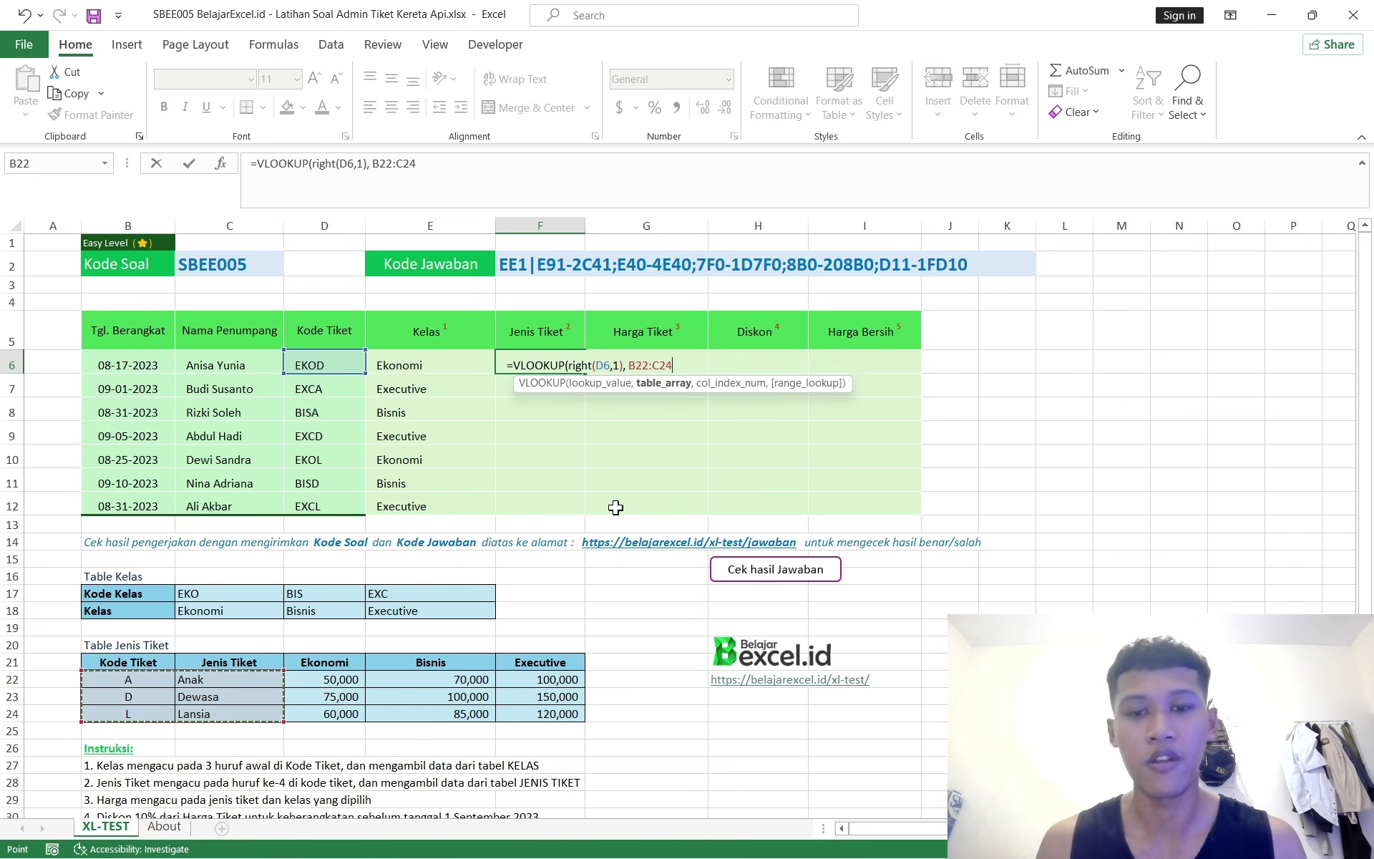
key("F4")
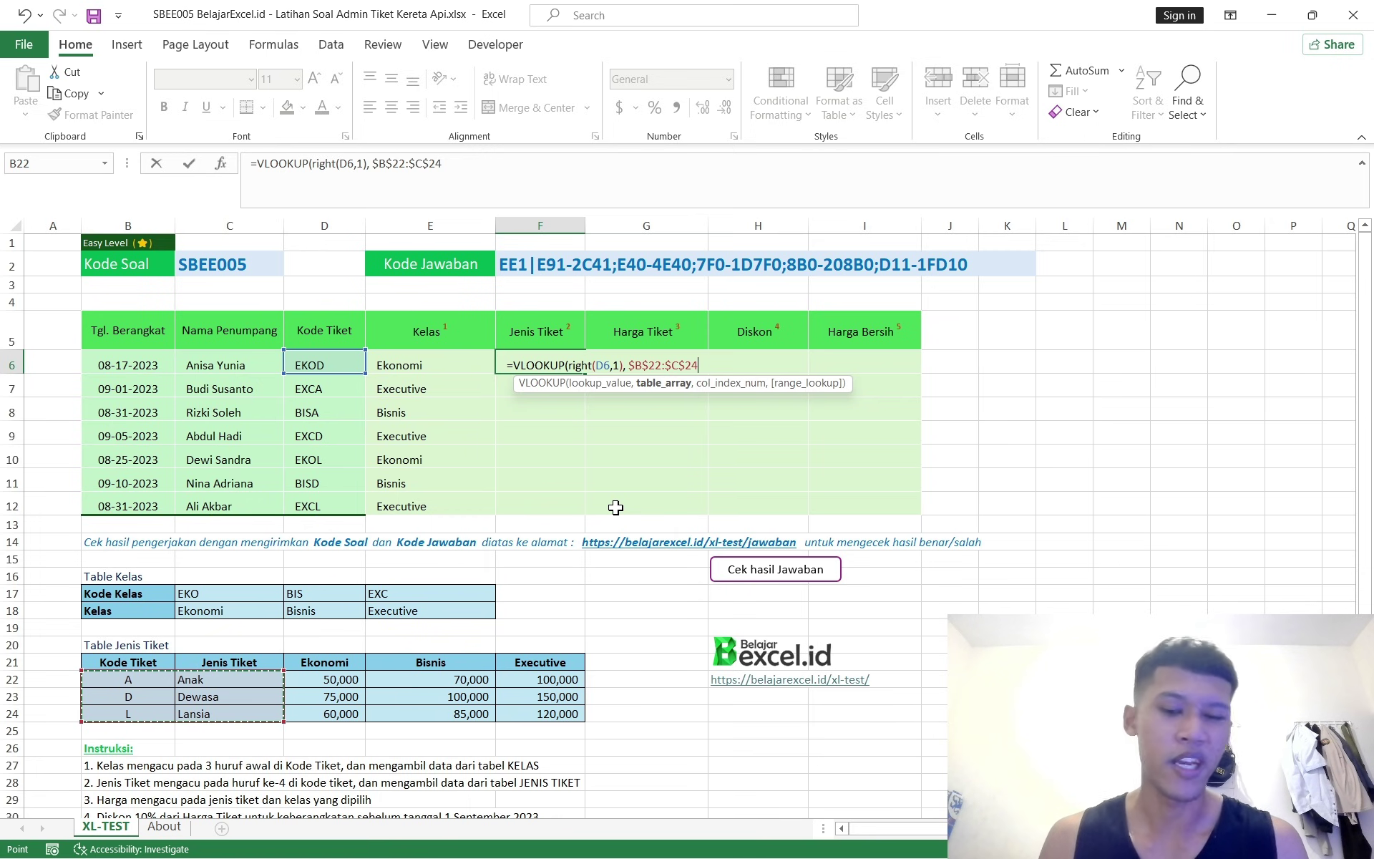
type(",")
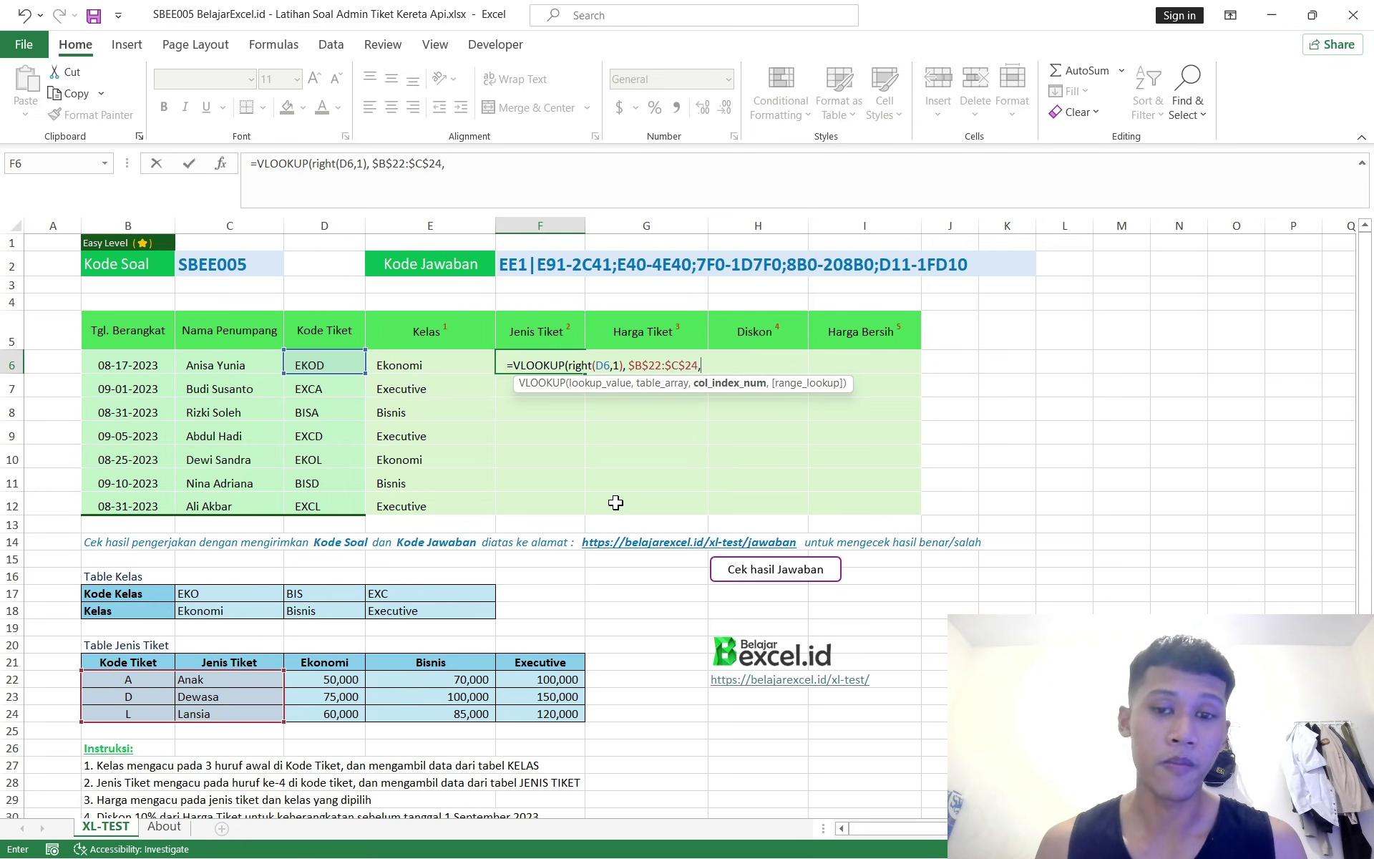
Complete the F6 VLOOKUP with column index 2 and range lookup 0
scroll(666, 459, "down", 2)
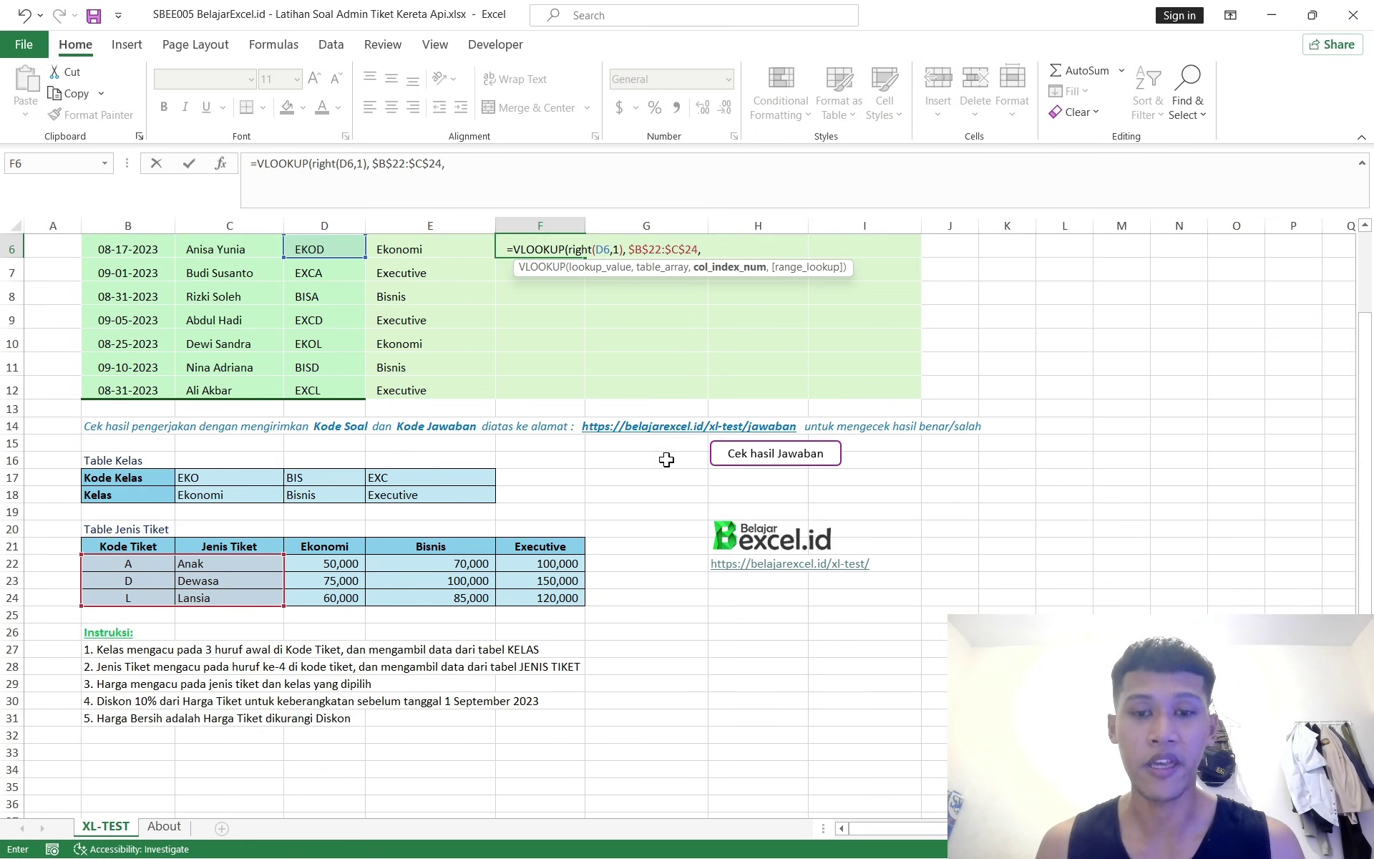
scroll(666, 459, "up", 2)
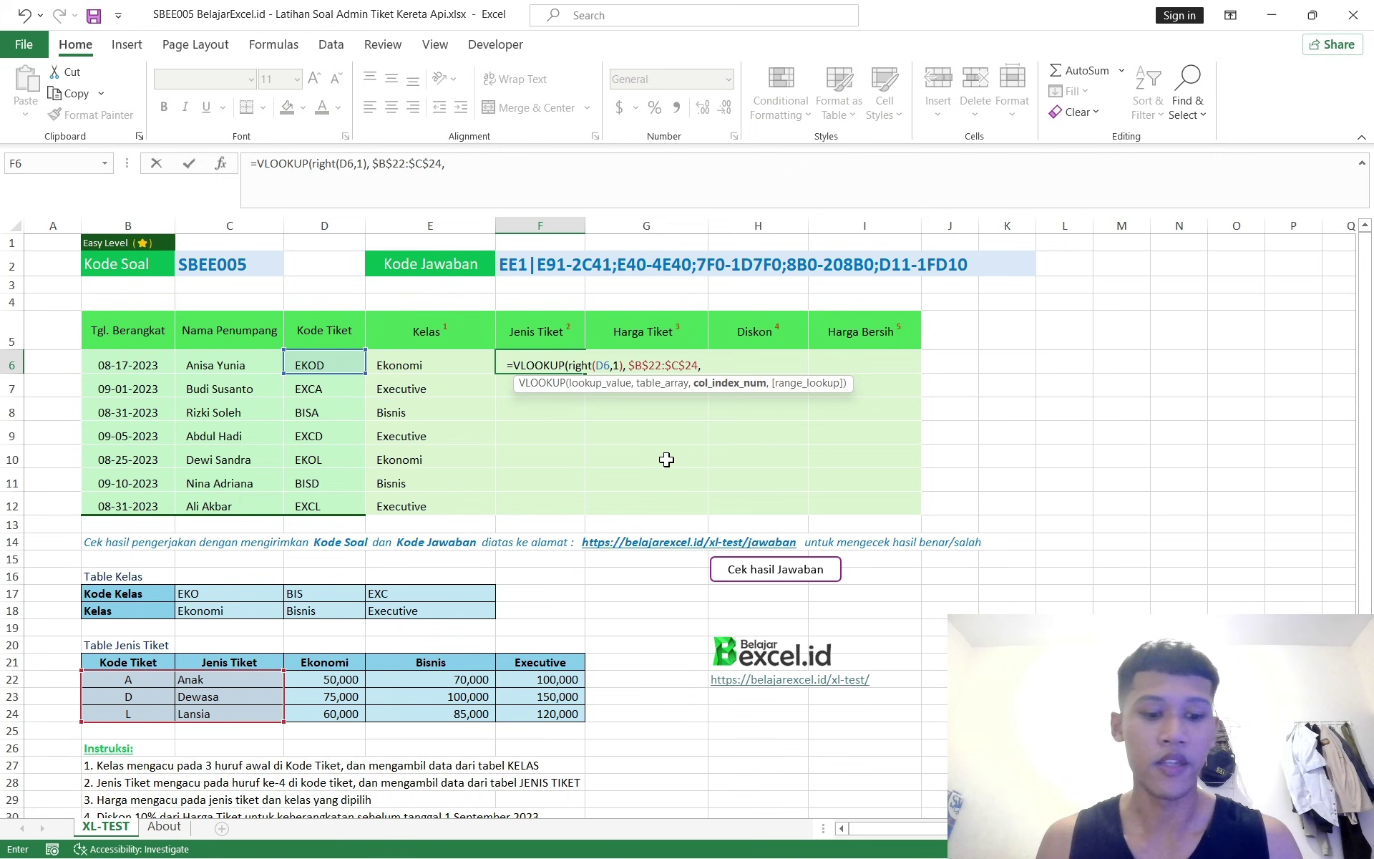
type("2")
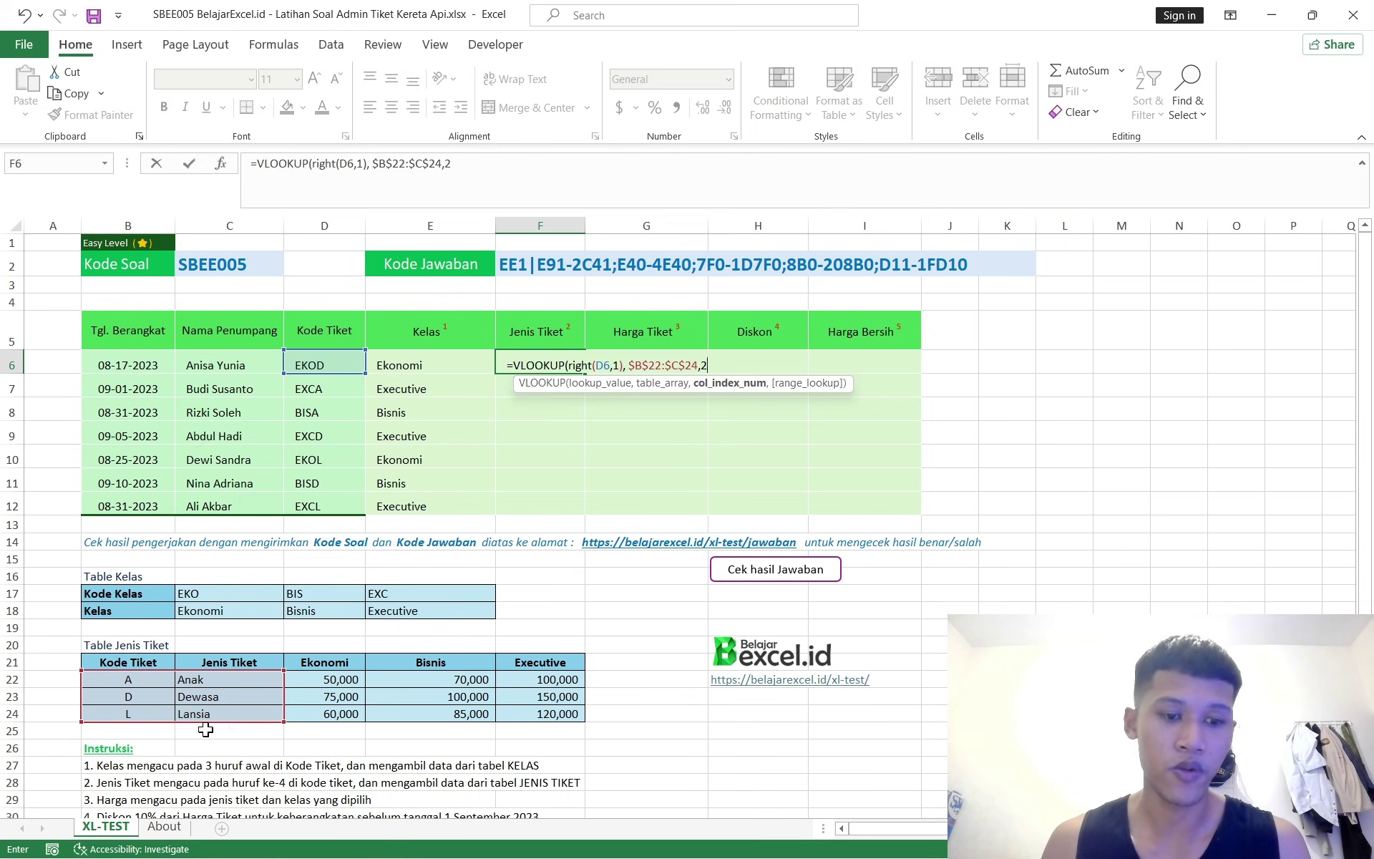
scroll(267, 673, "down", 3)
scroll(264, 523, "up", 2)
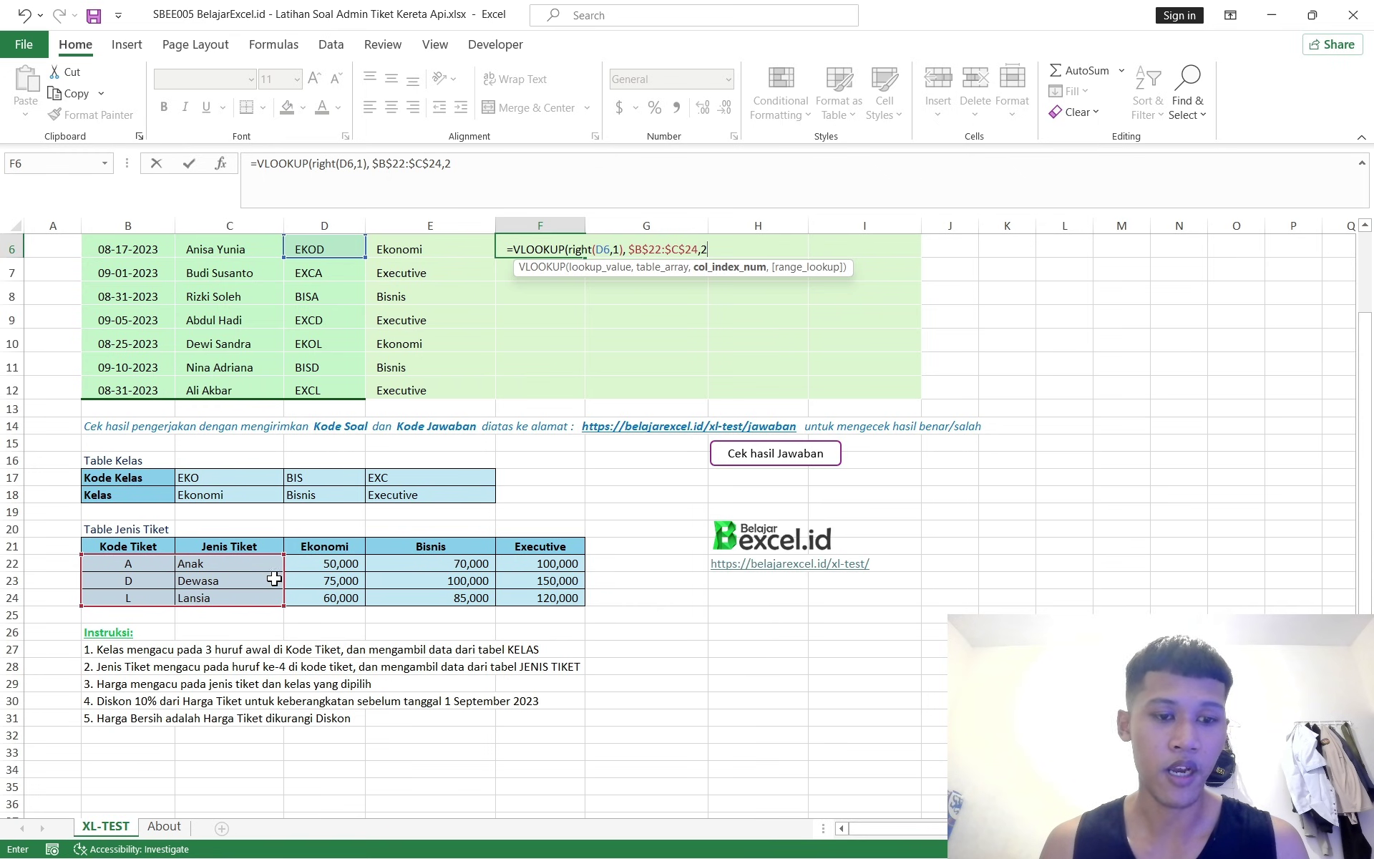
scroll(319, 563, "up", 2)
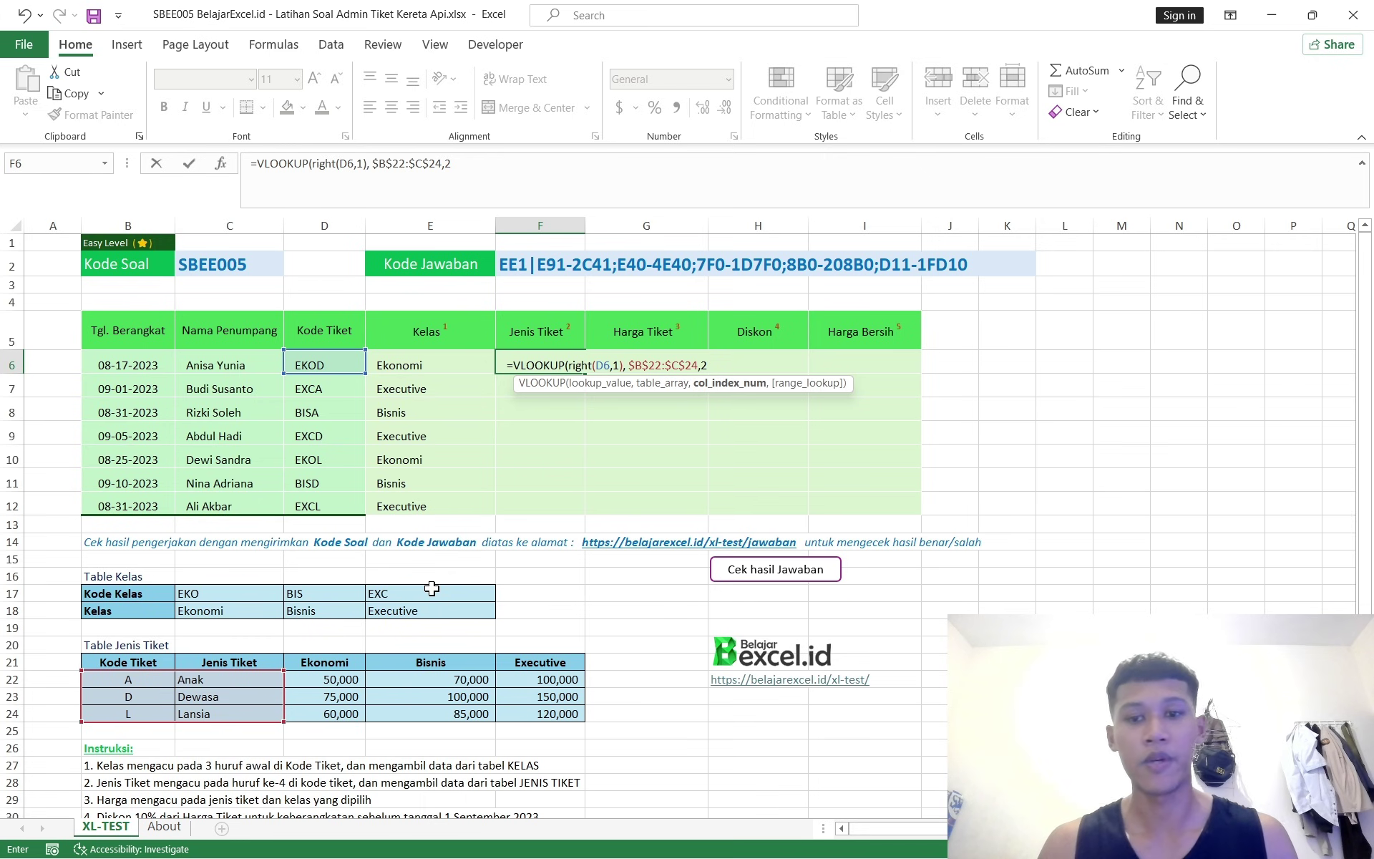
type(",0)")
key("Return")
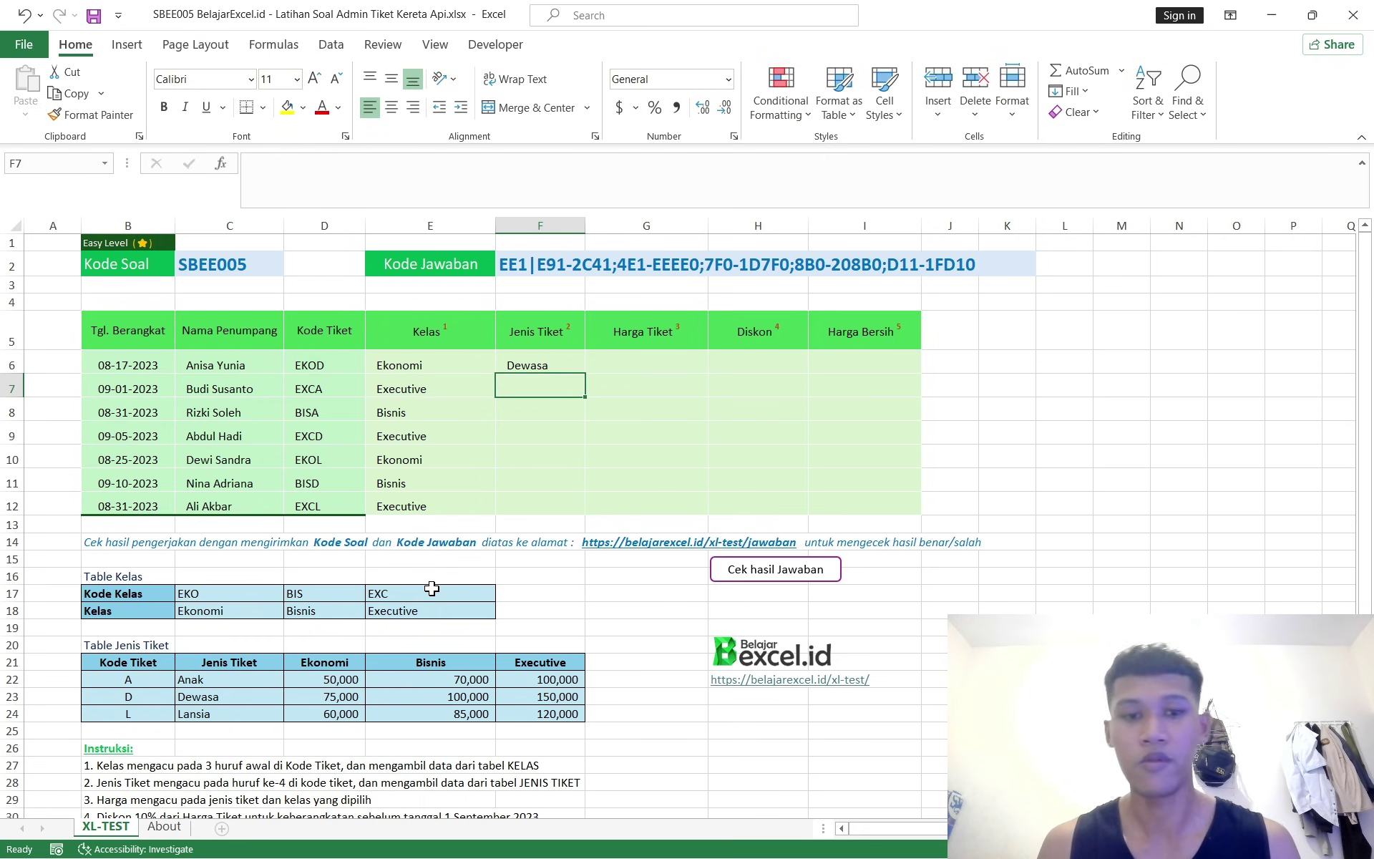
Fill the Jenis Tiket formula from F6 down to F12
left_click(546, 362)
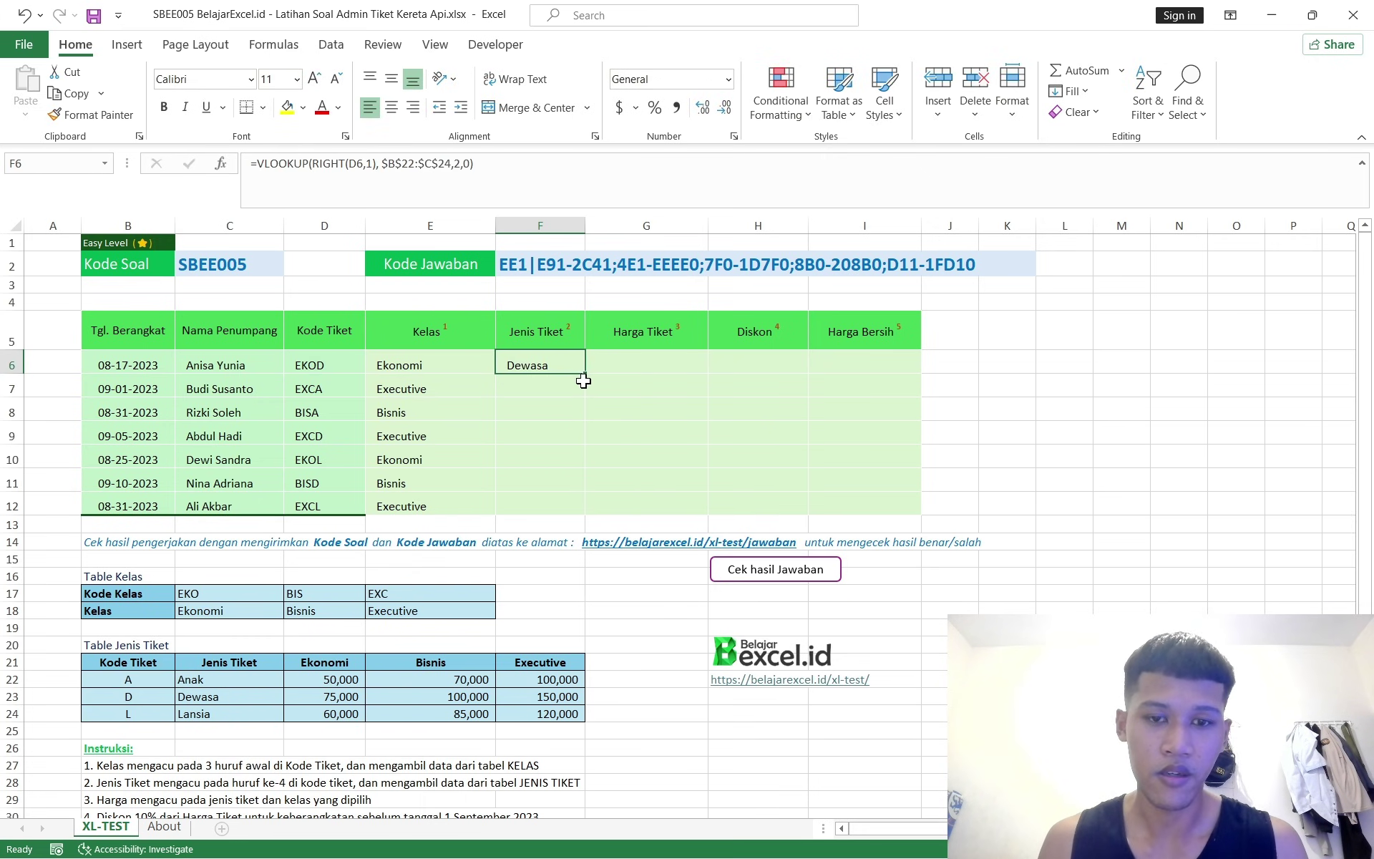
left_click_drag(583, 381, 584, 511)
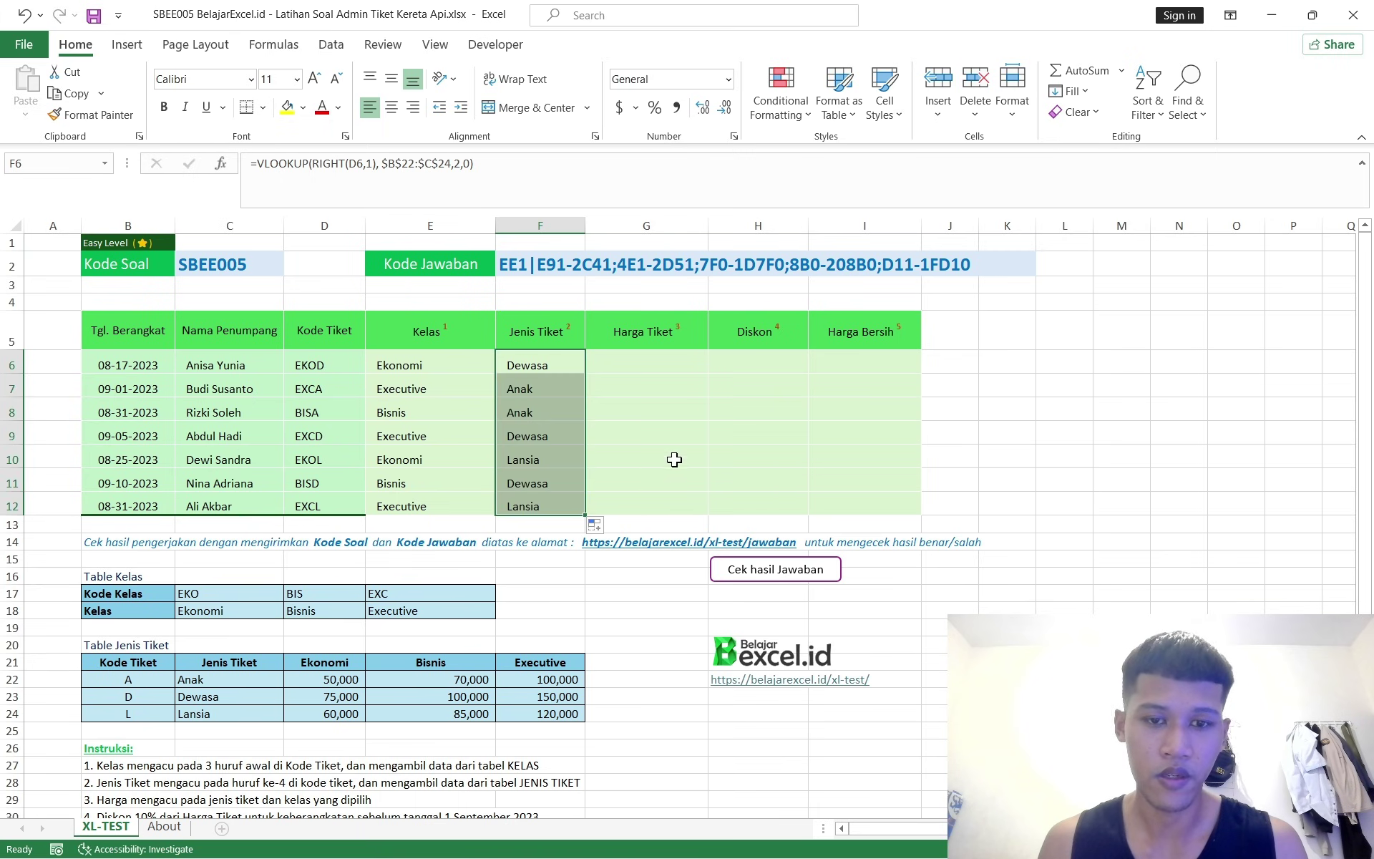
left_click(674, 459)
Examine the Harga Tiket instruction, the Kelas and Jenis Tiket values in row 6, and the class prices in Table Jenis Tiket
left_click(669, 336)
left_click(691, 387)
left_click(658, 366)
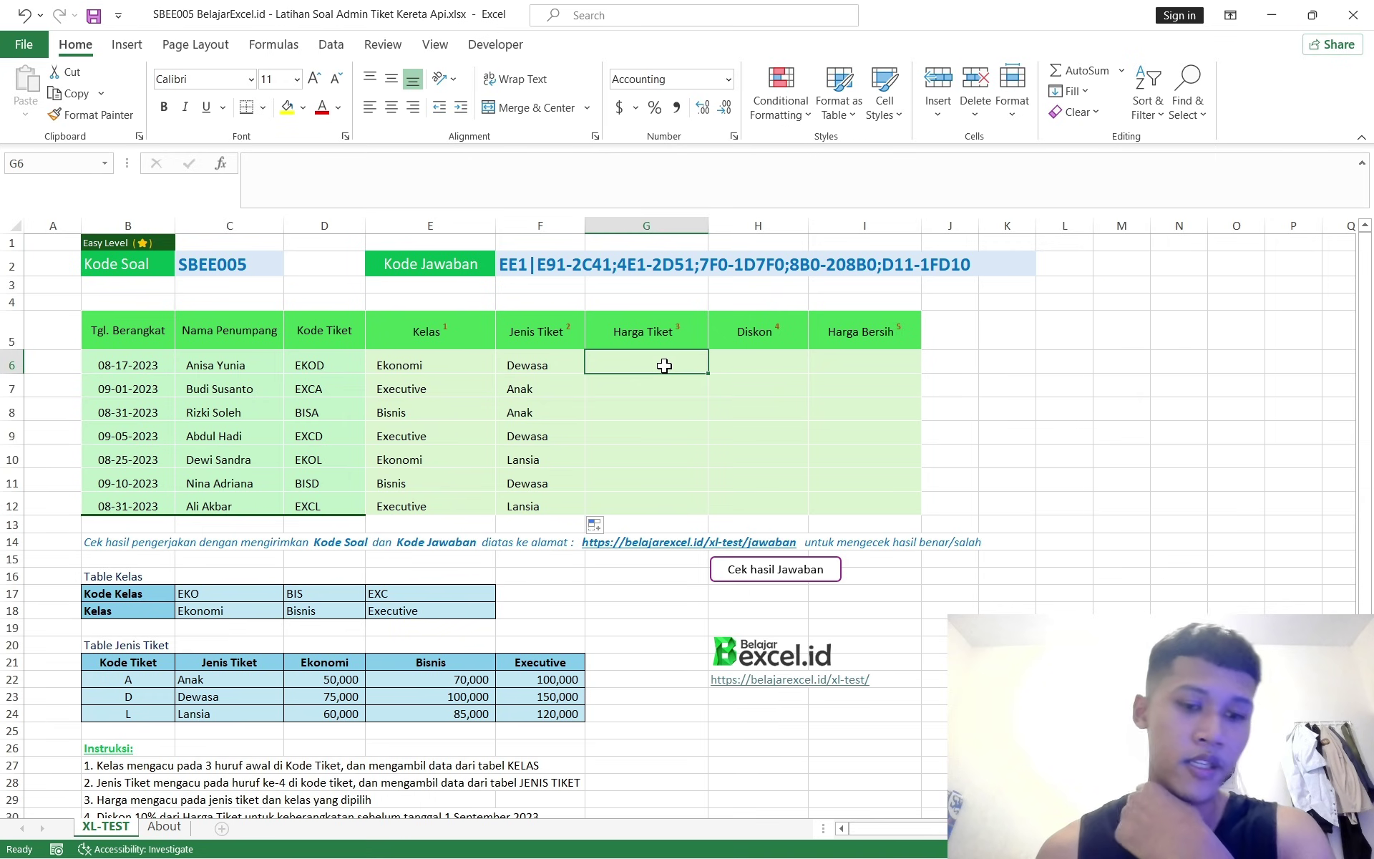
scroll(665, 366, "down", 2)
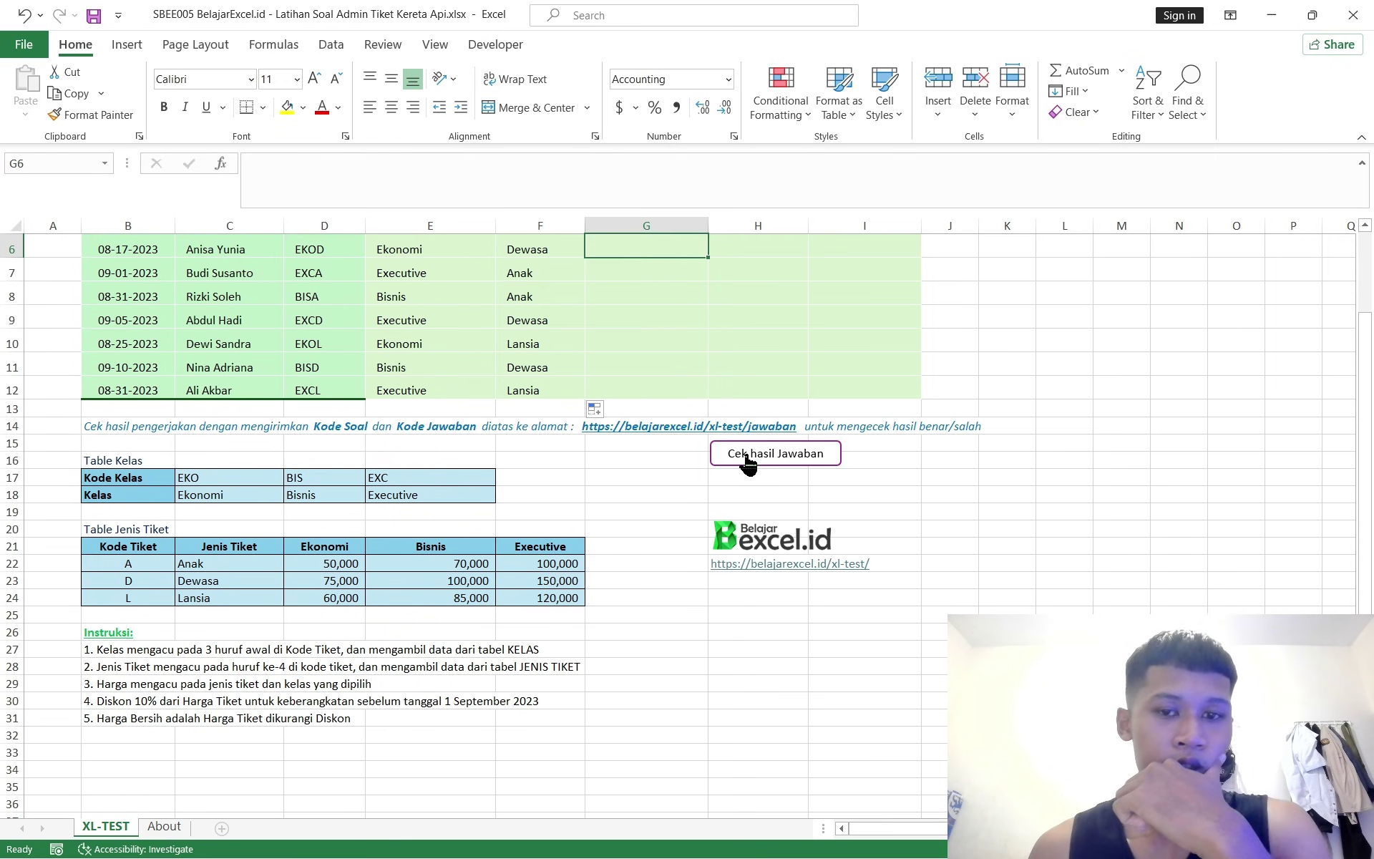
scroll(644, 448, "up", 2)
scroll(601, 497, "down", 2)
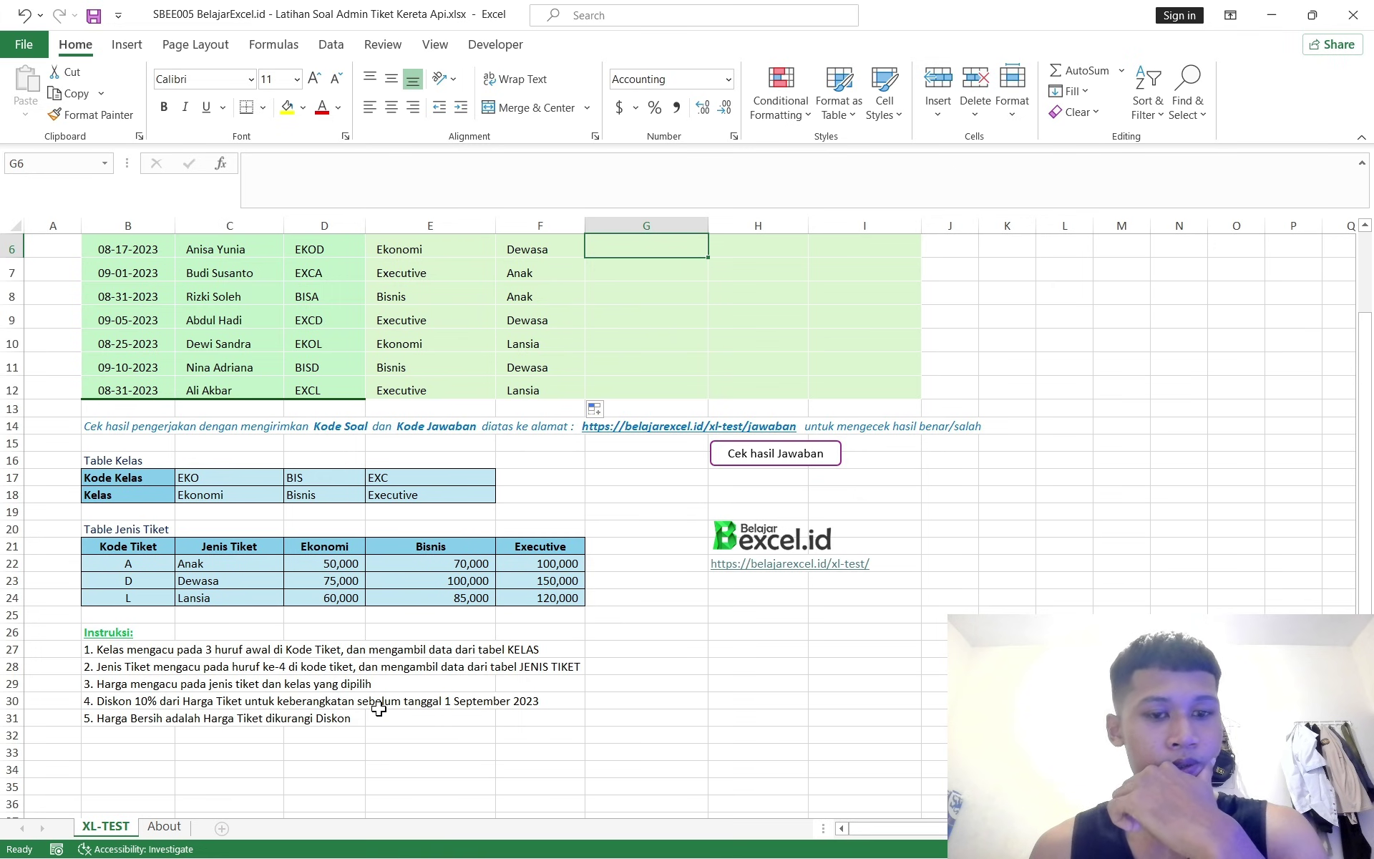
scroll(379, 709, "up", 2)
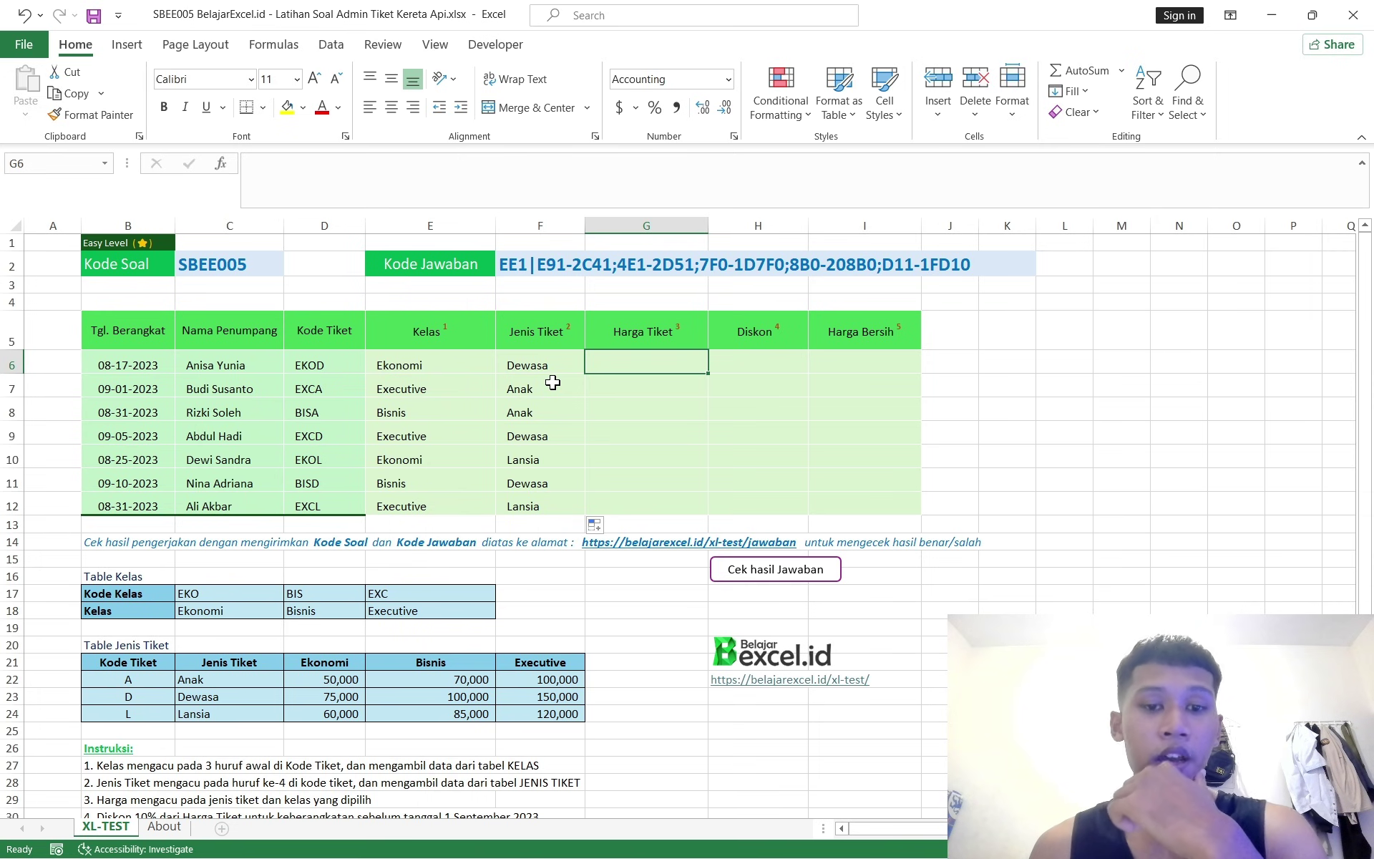
left_click(463, 368)
left_click(540, 366)
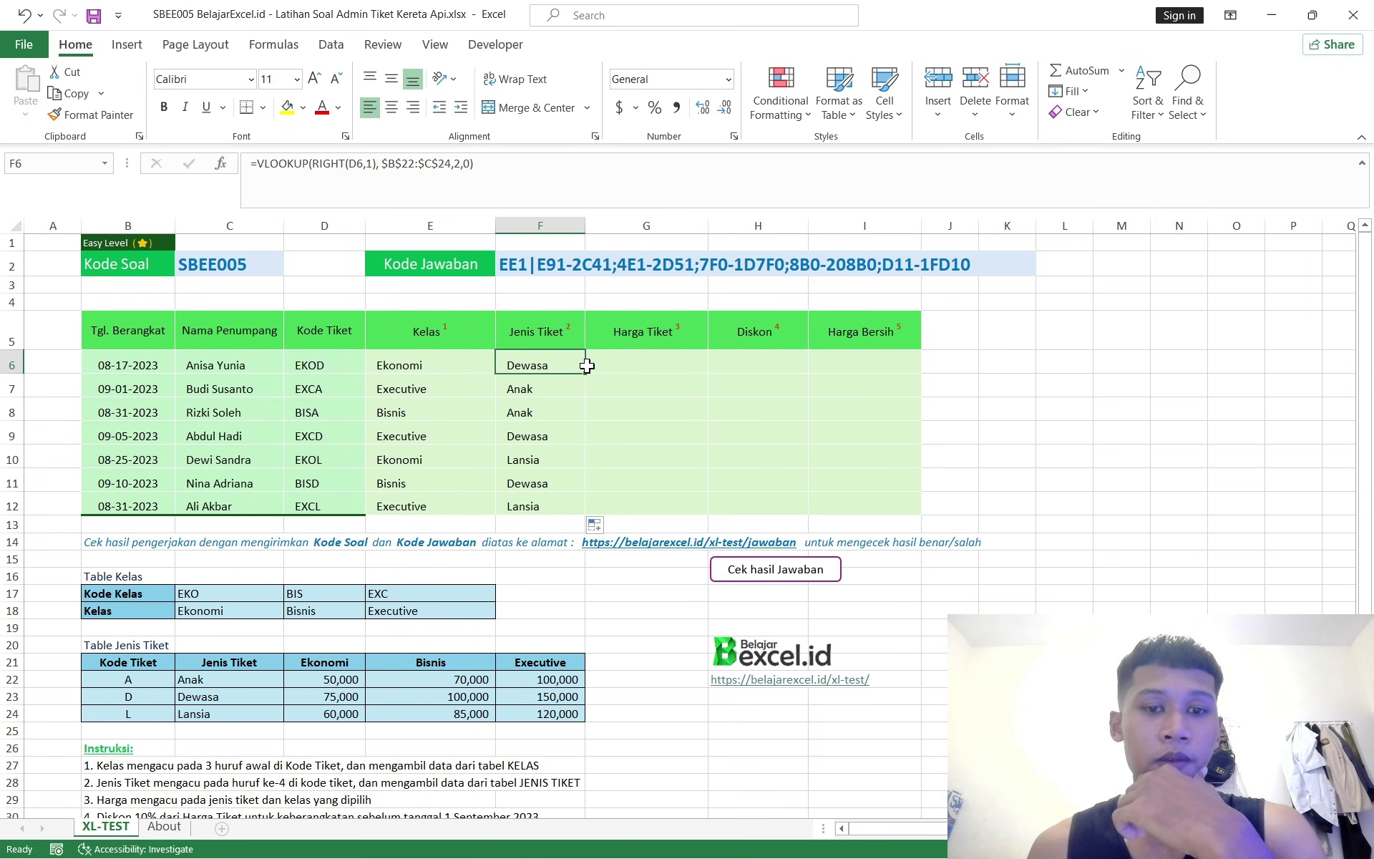
left_click(415, 366)
left_click(538, 365)
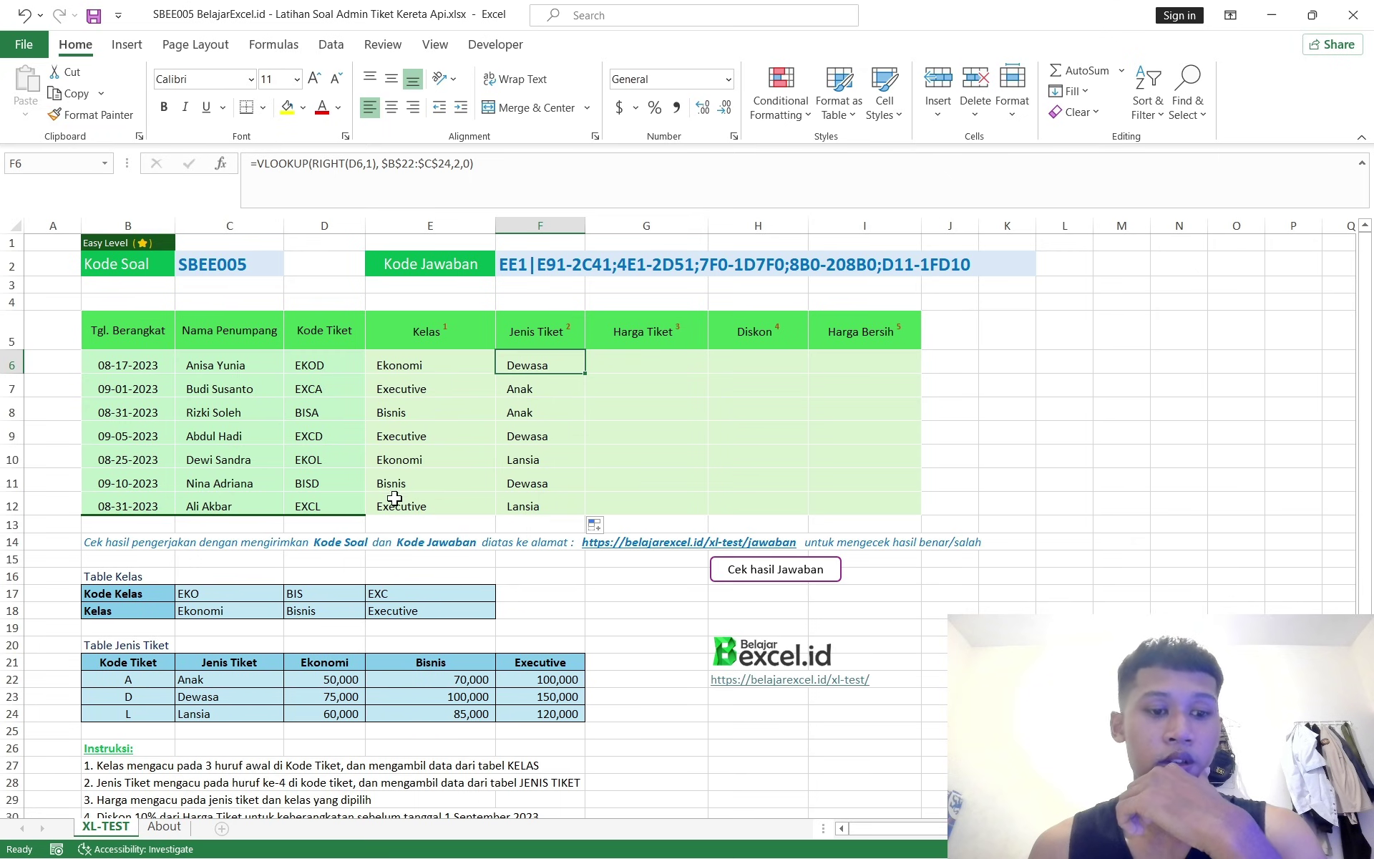
scroll(394, 497, "down", 2)
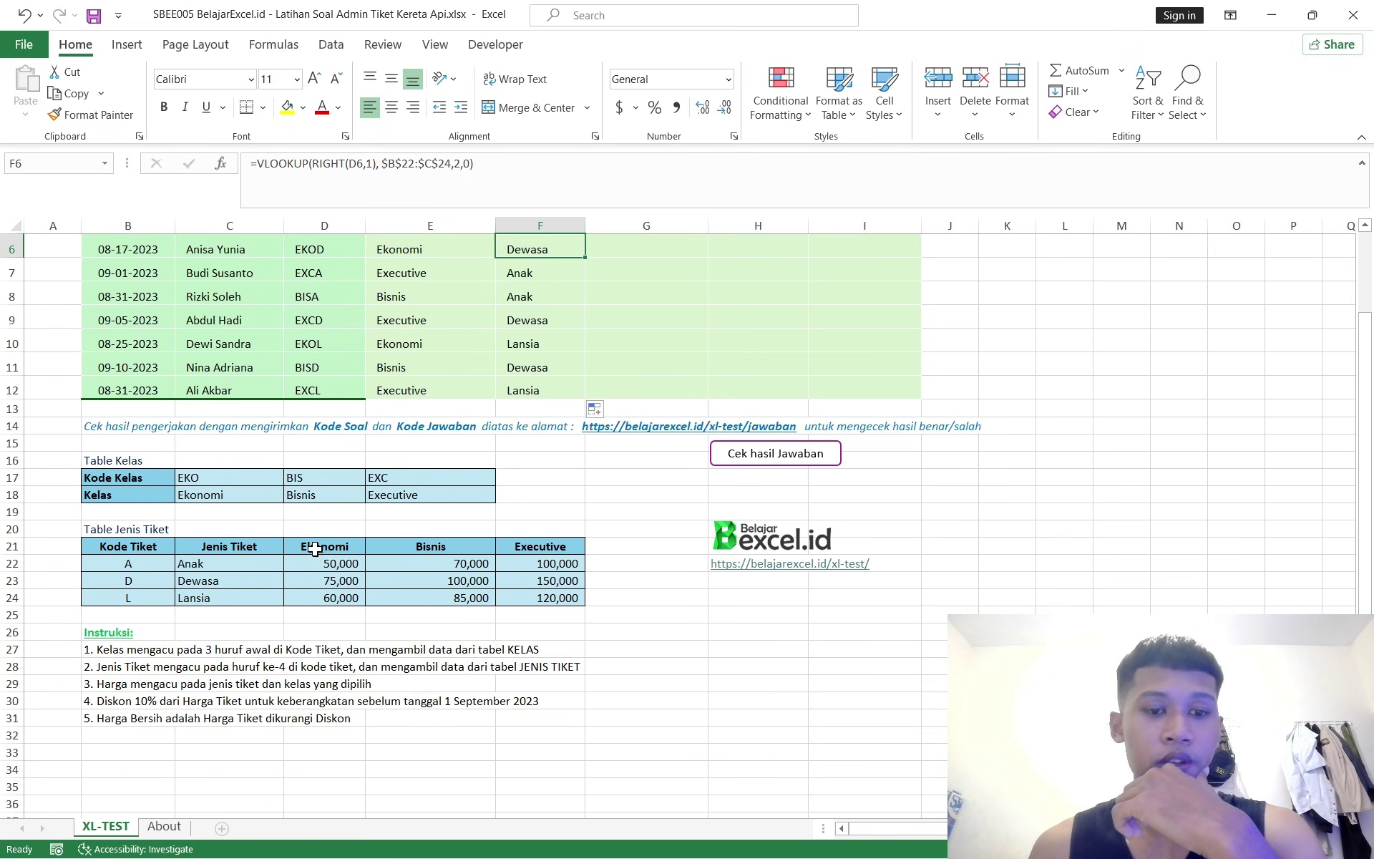
left_click_drag(315, 548, 536, 594)
left_click(590, 478)
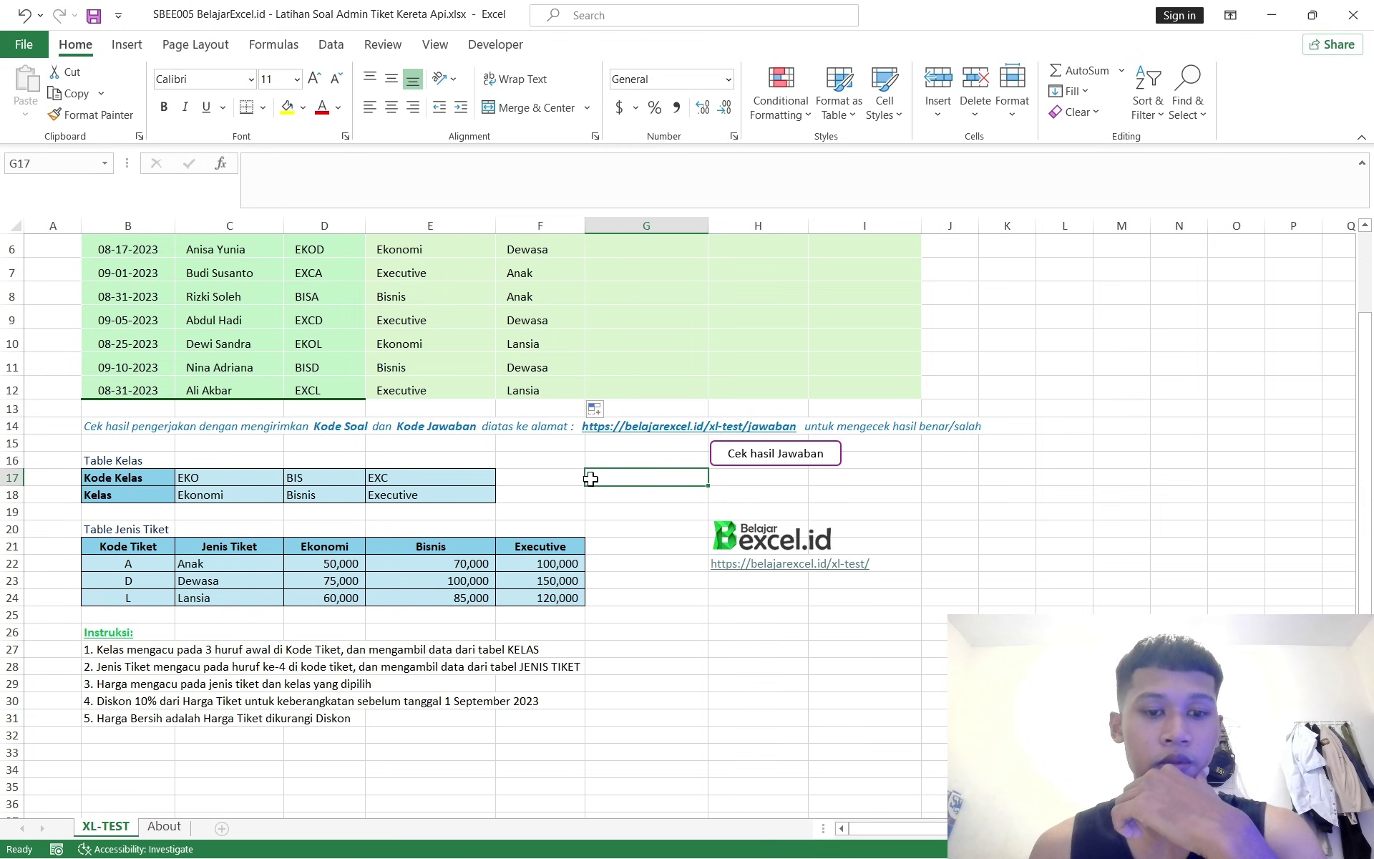
scroll(494, 547, "up", 2)
scroll(501, 590, "down", 2)
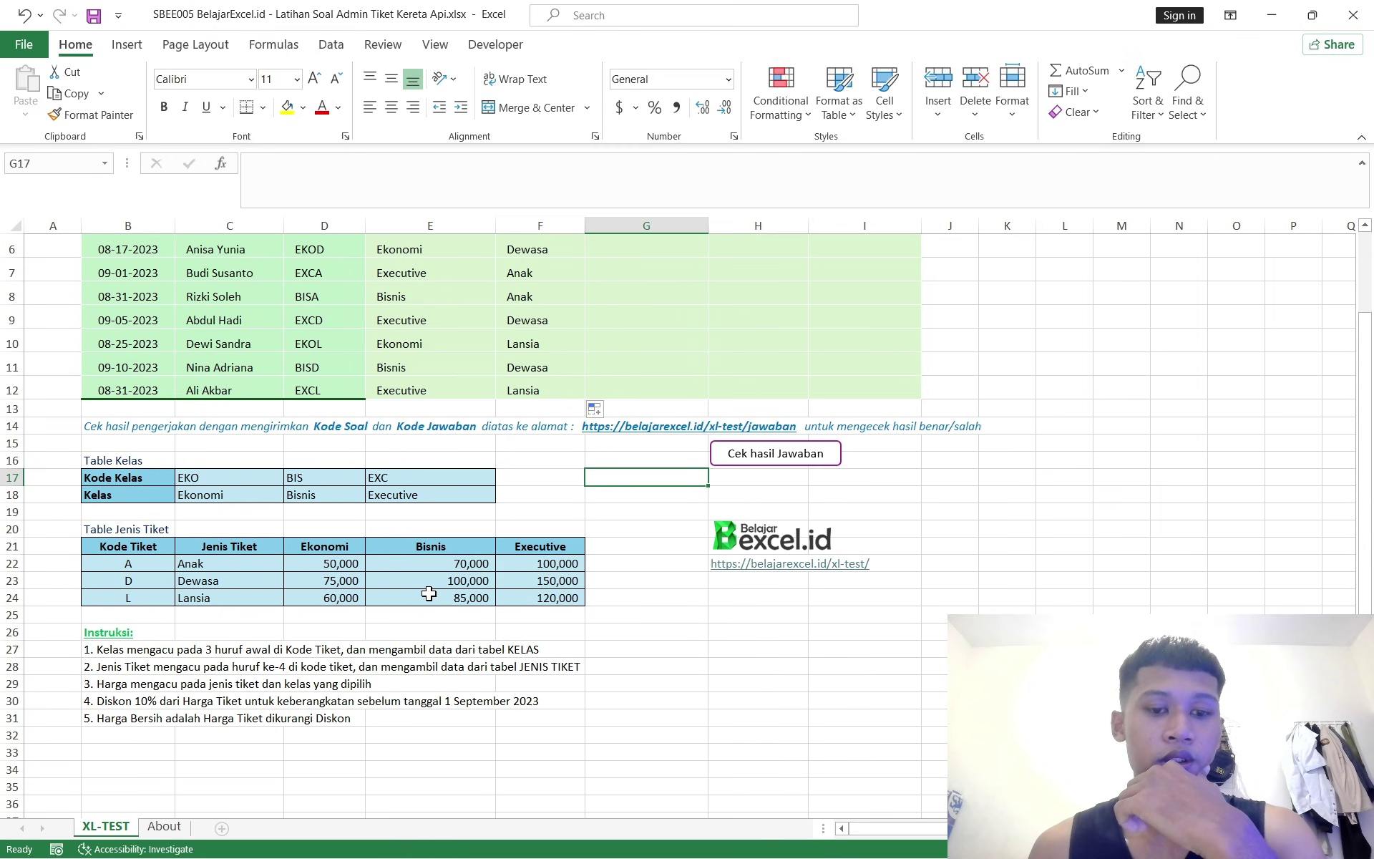
scroll(465, 590, "up", 2)
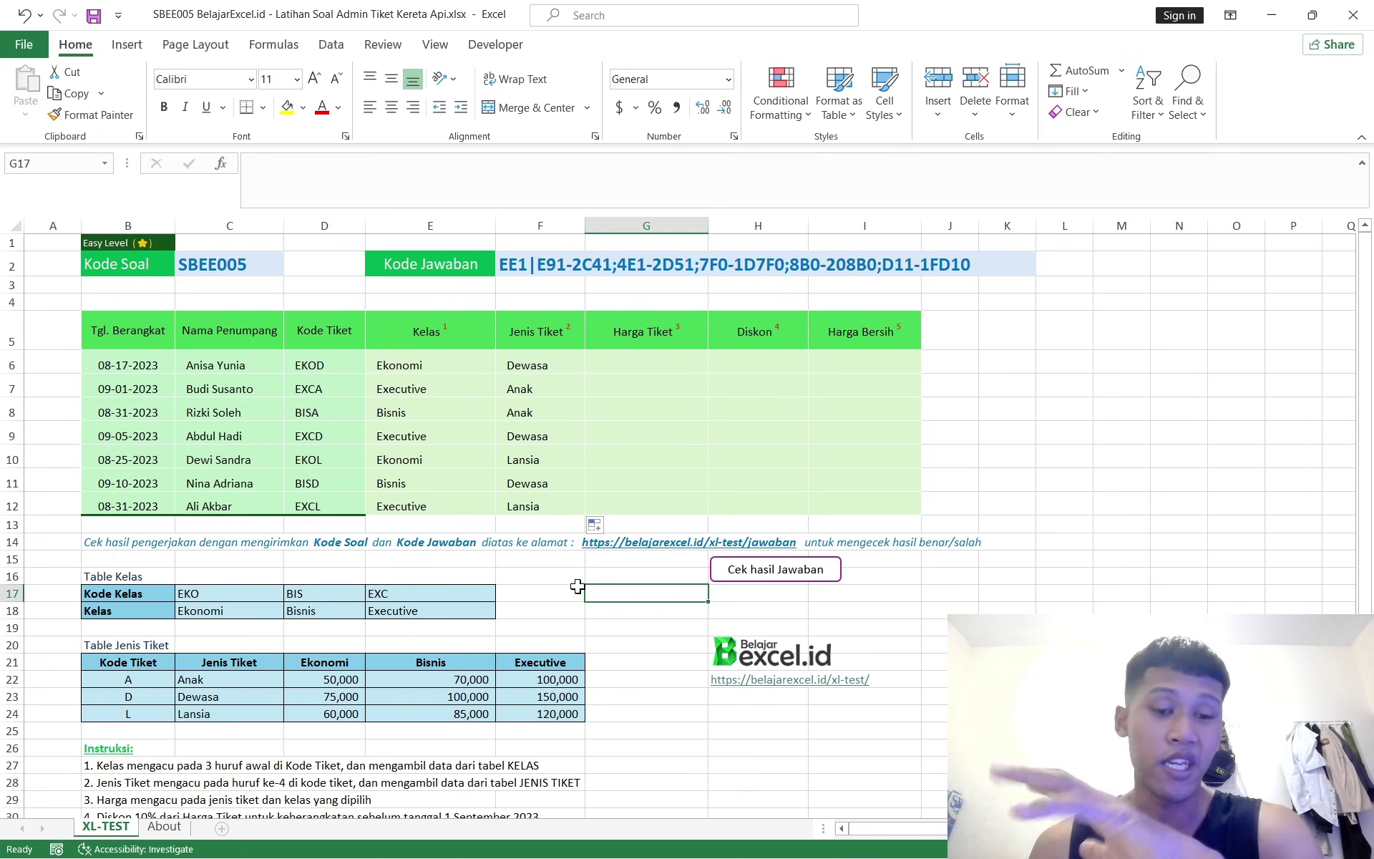
scroll(577, 586, "down", 2)
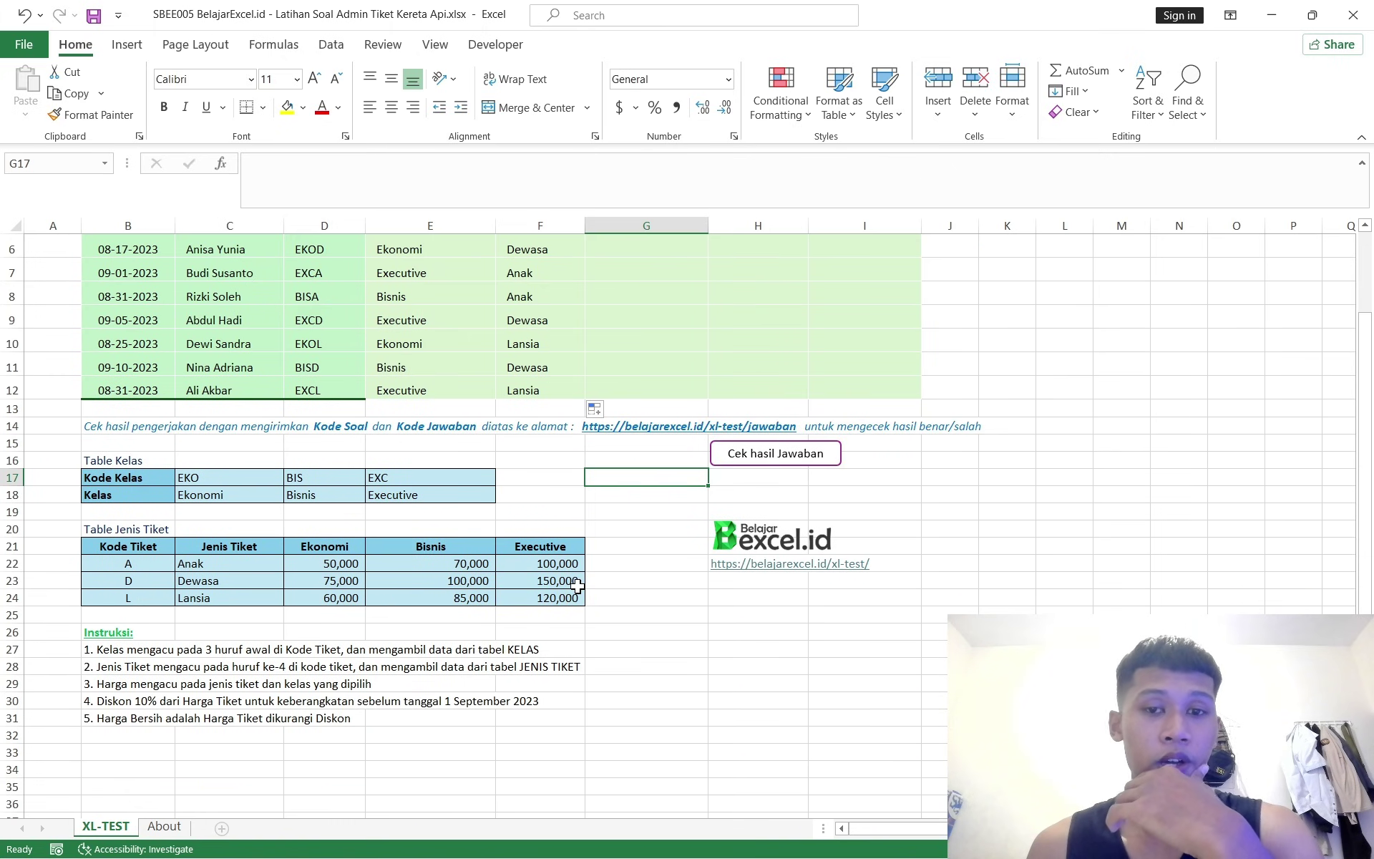
scroll(383, 635, "down", 2)
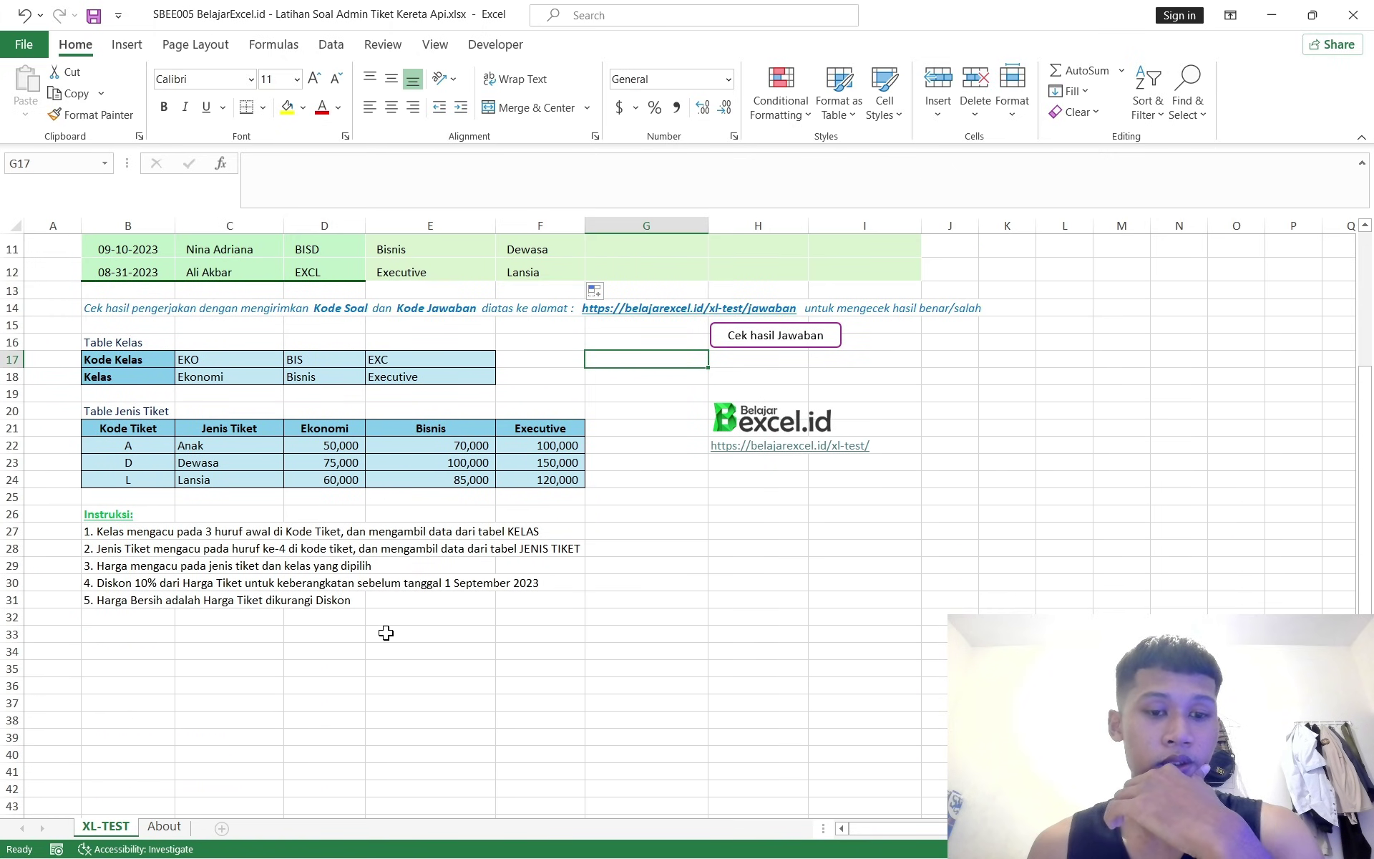
scroll(386, 618, "up", 2)
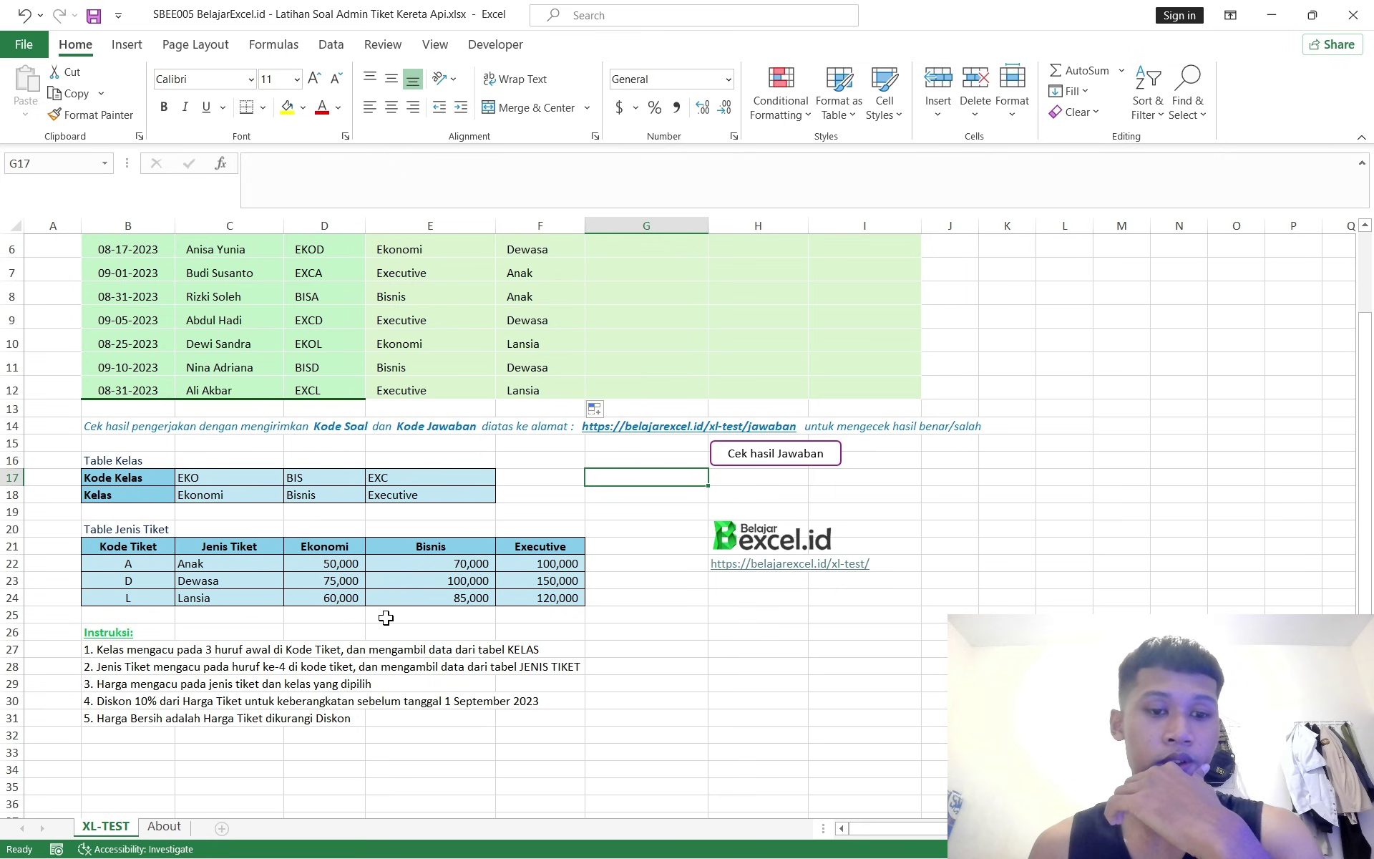
scroll(386, 617, "up", 2)
Start an HLOOKUP formula in Harga Tiket cell G6, with E6 as the lookup value and absolute range $D$21:$F$24 as the table array
left_click(659, 365)
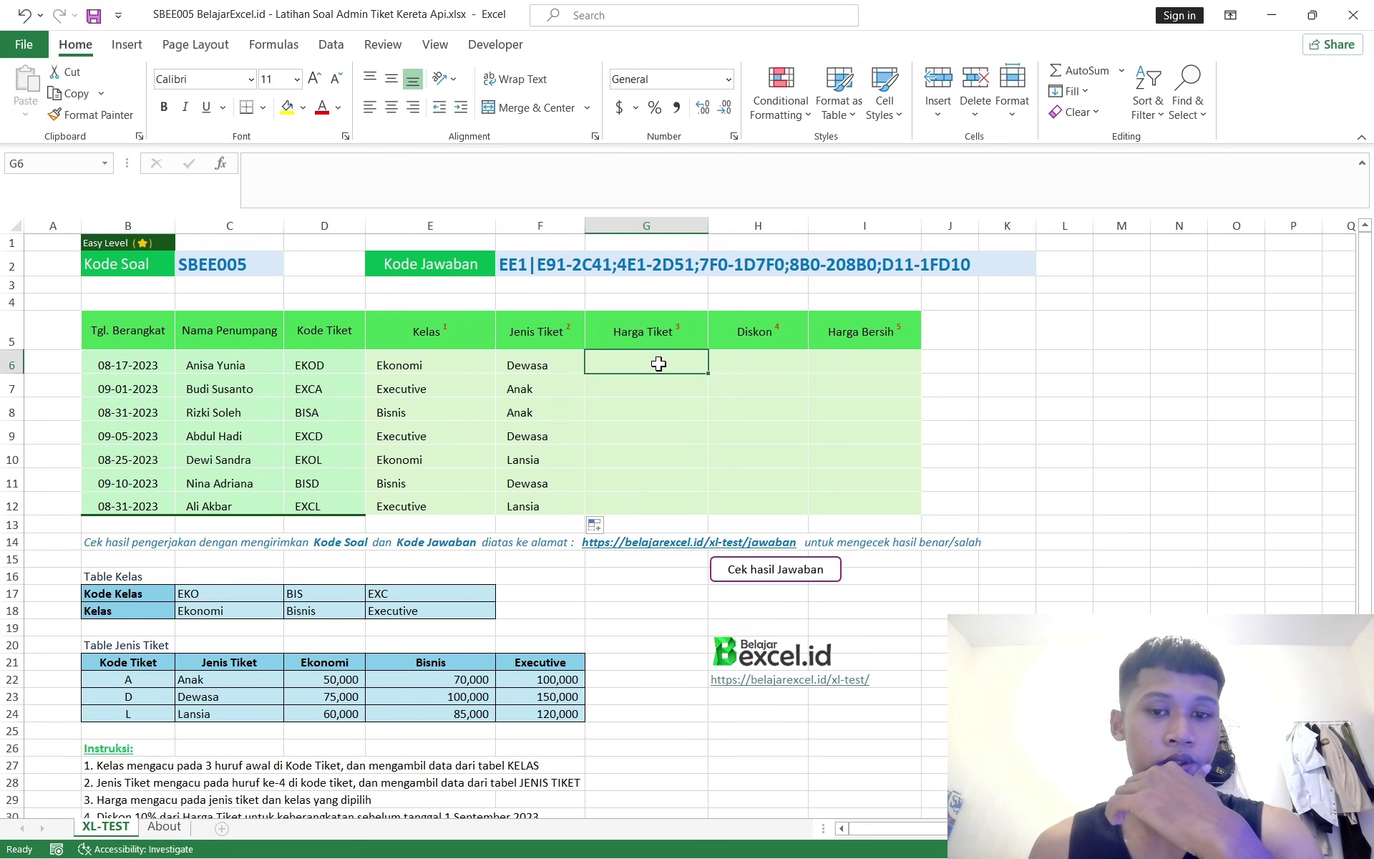
scroll(670, 463, "down", 2)
scroll(687, 511, "up", 2)
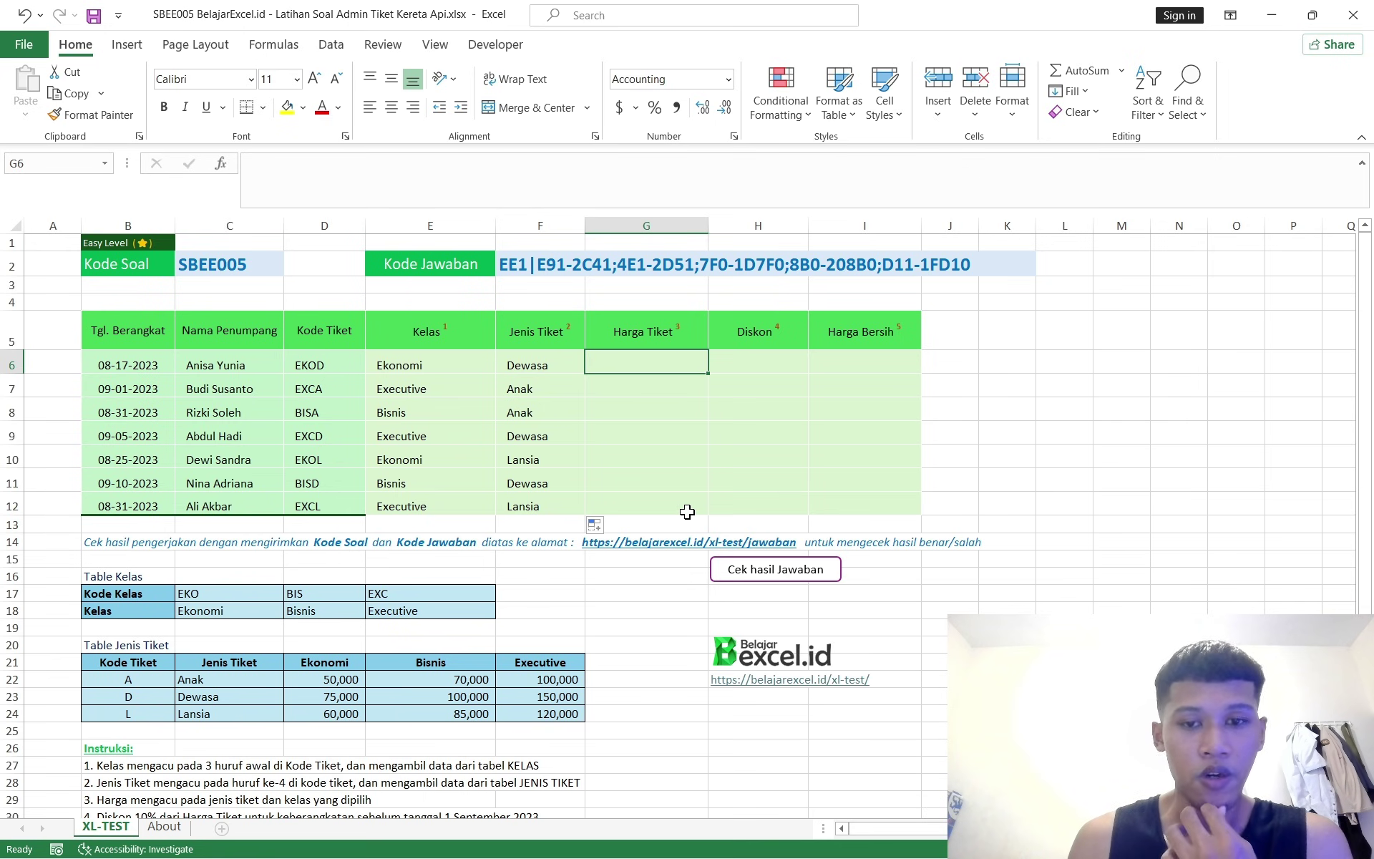
scroll(687, 511, "down", 2)
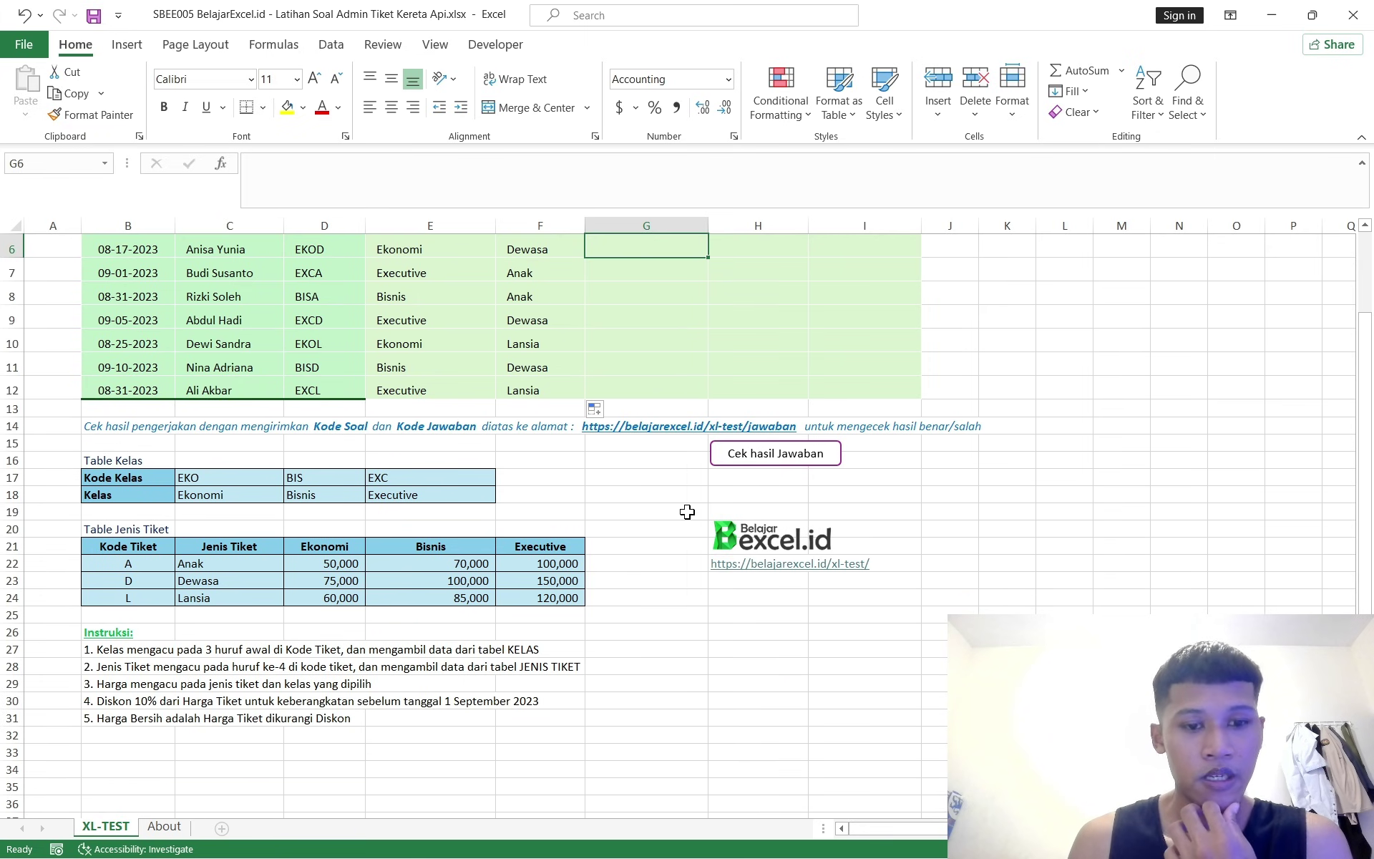
scroll(687, 511, "up", 2)
type("=hloo")
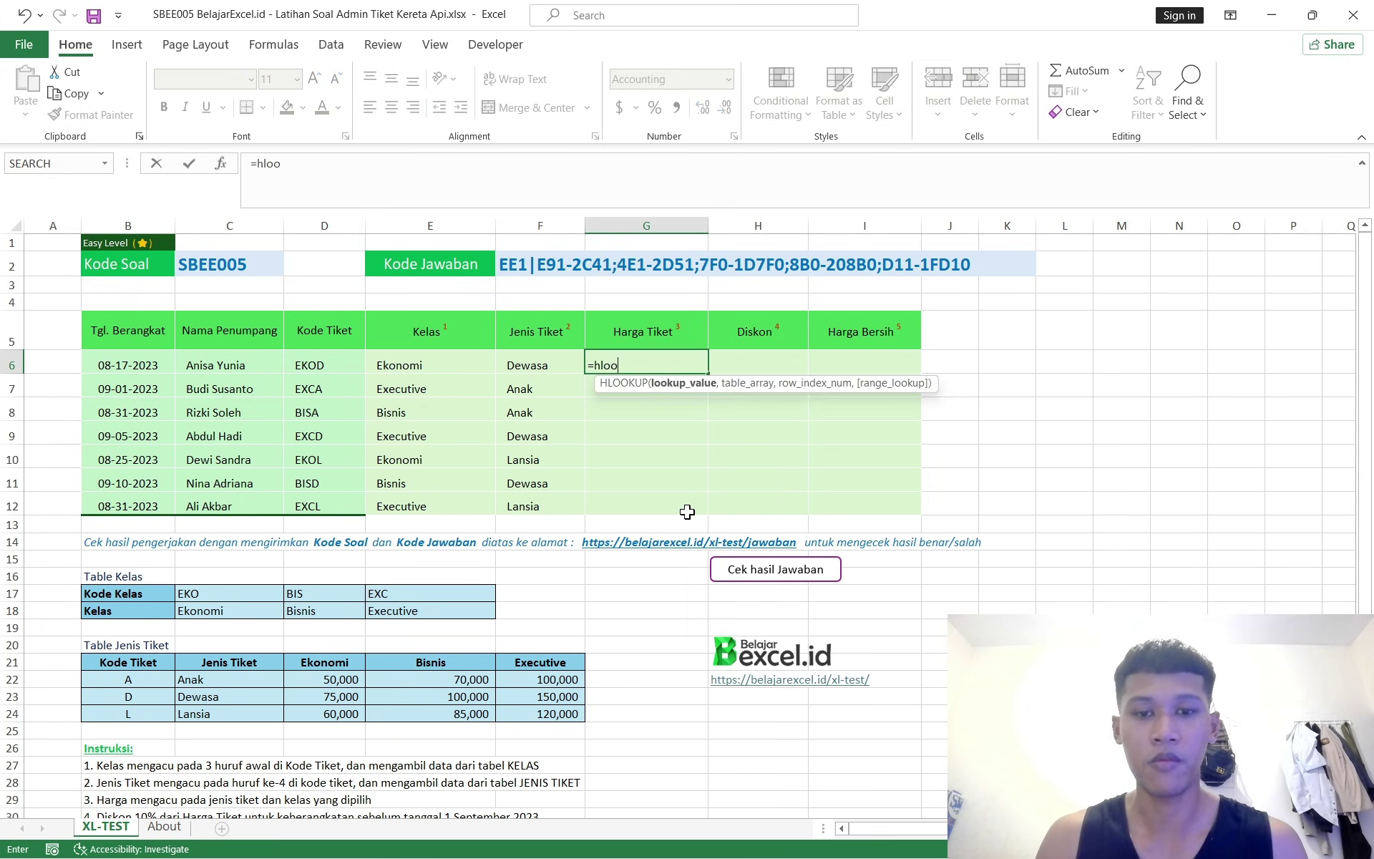
key("Tab")
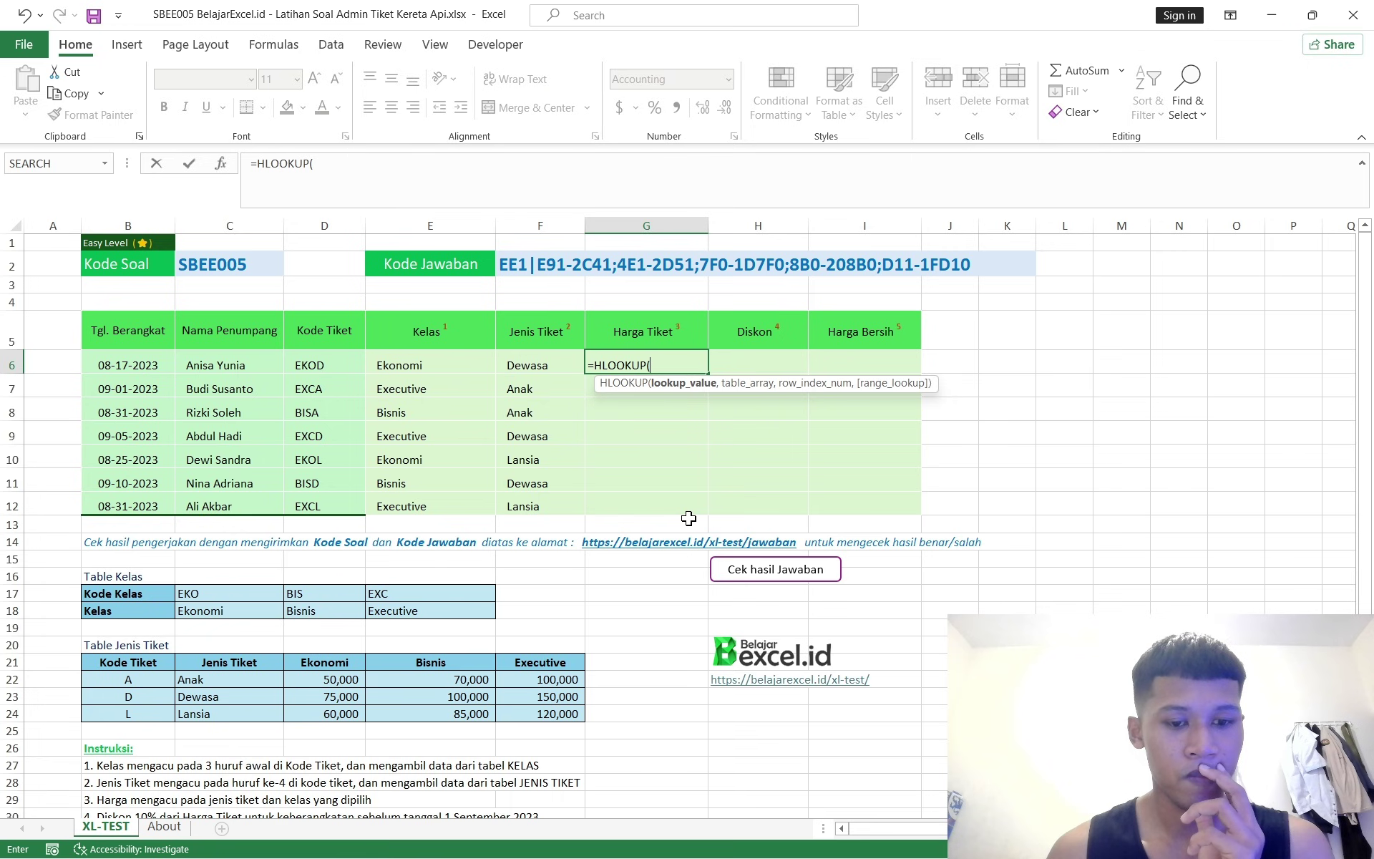
scroll(688, 518, "down", 2)
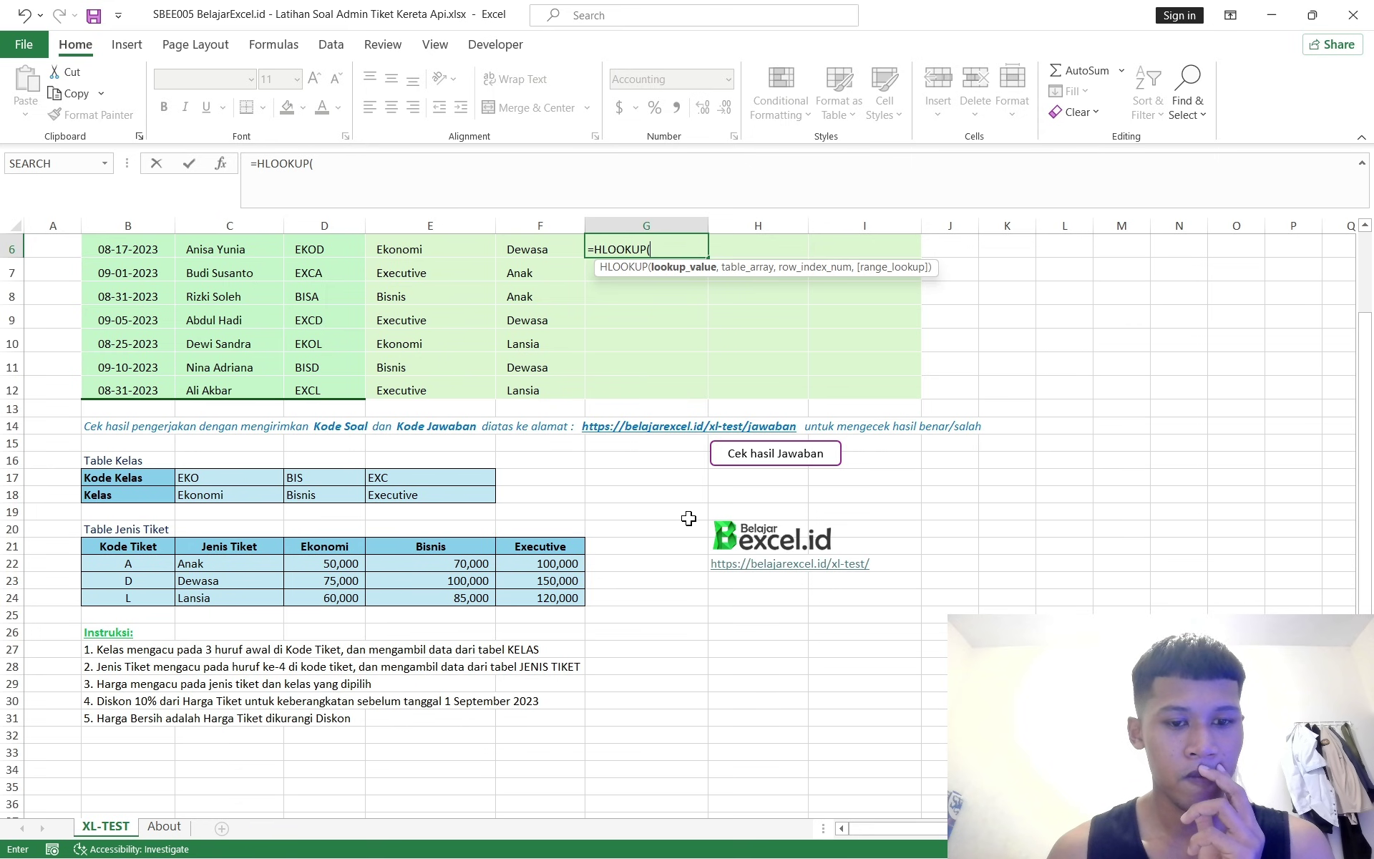
scroll(688, 518, "up", 2)
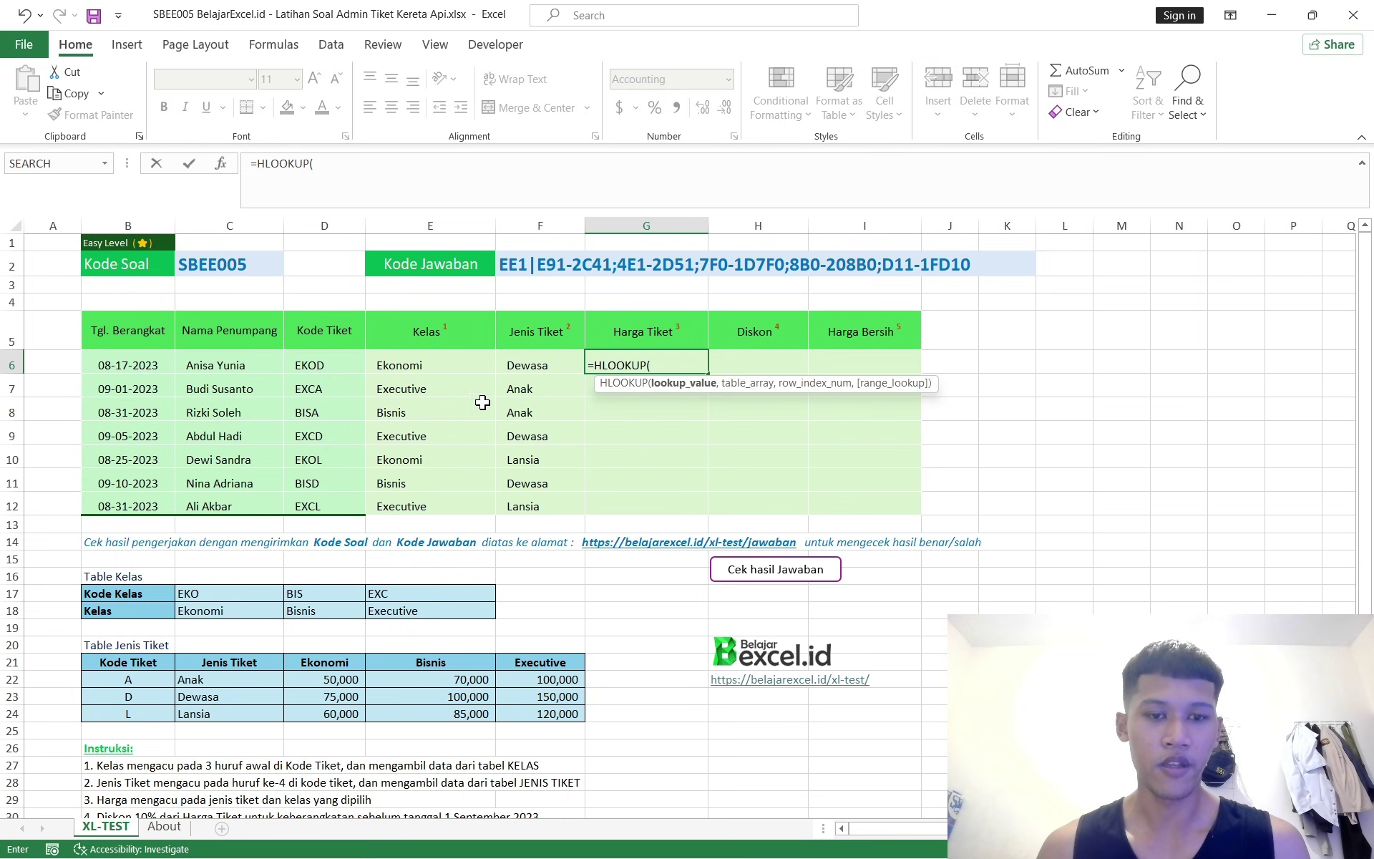
left_click(439, 363)
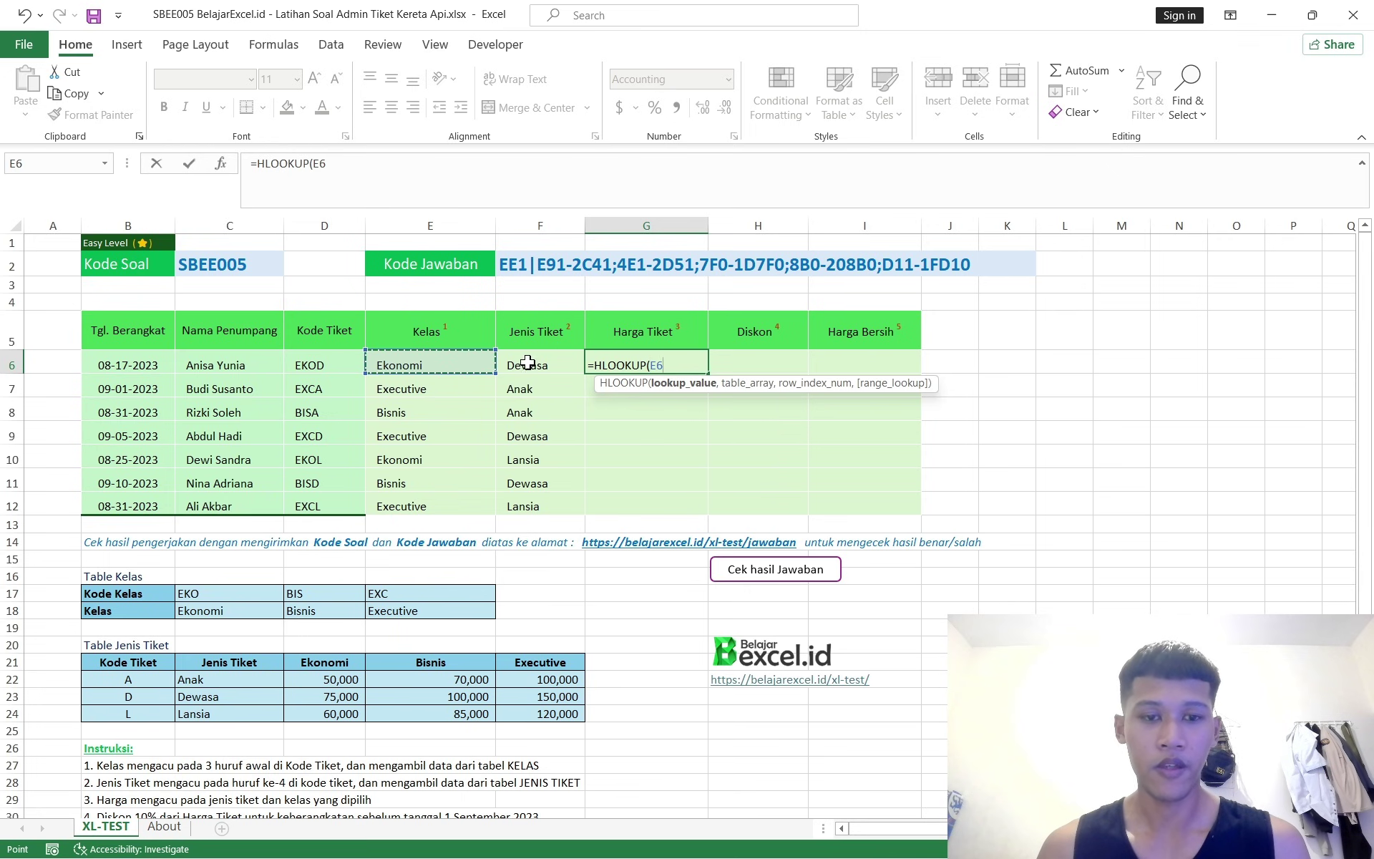
type(",")
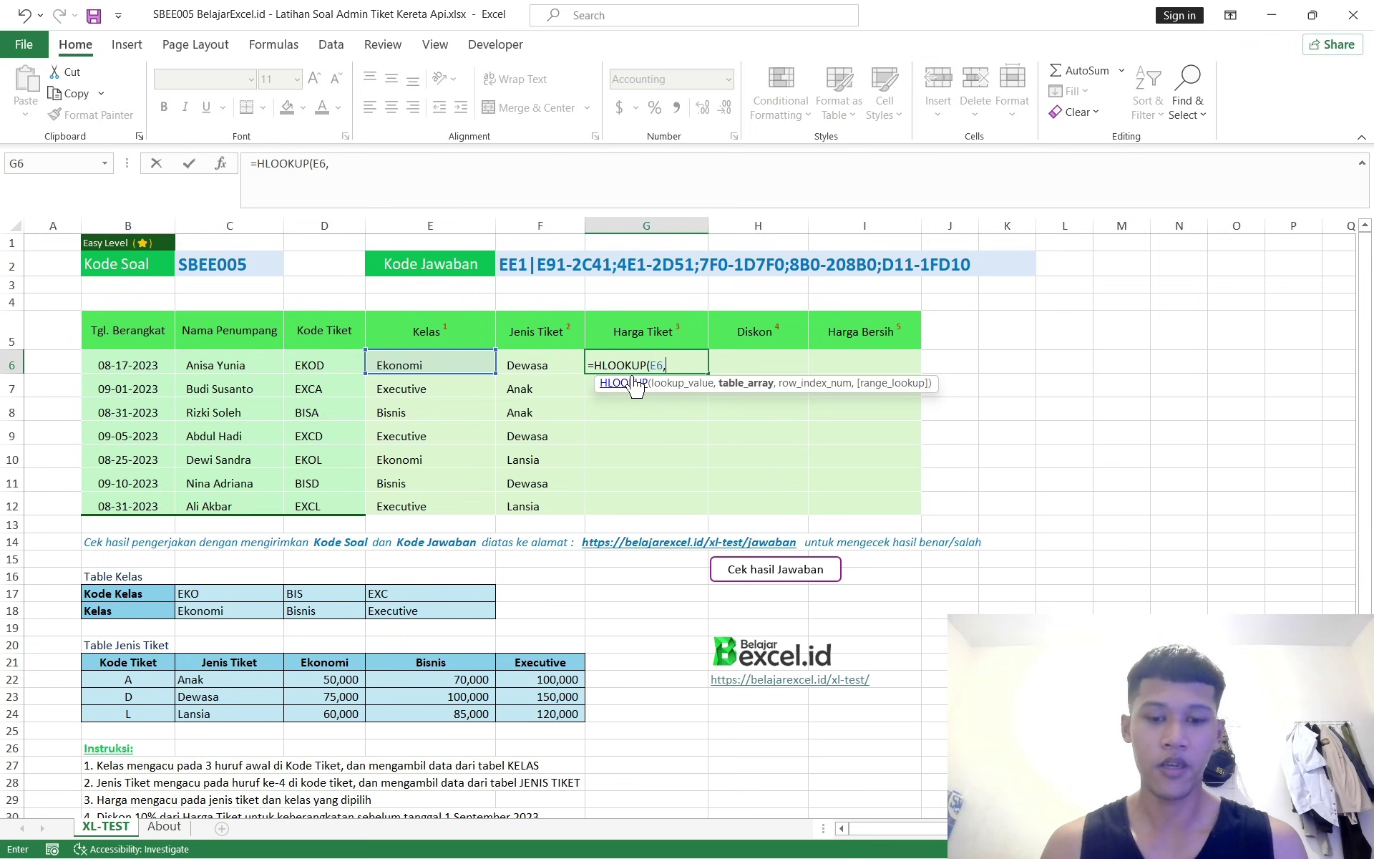
left_click_drag(319, 660, 535, 714)
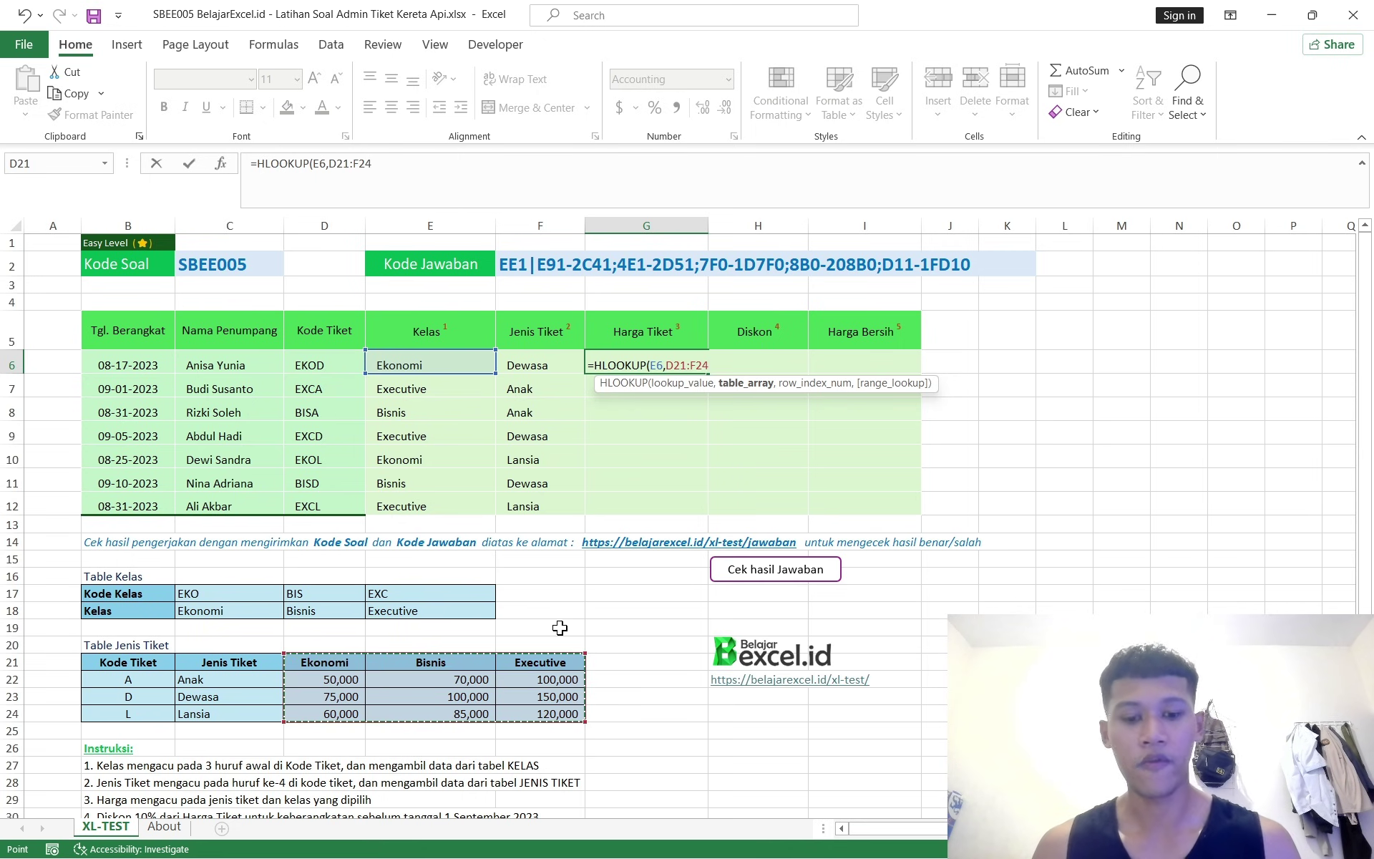
key("F4")
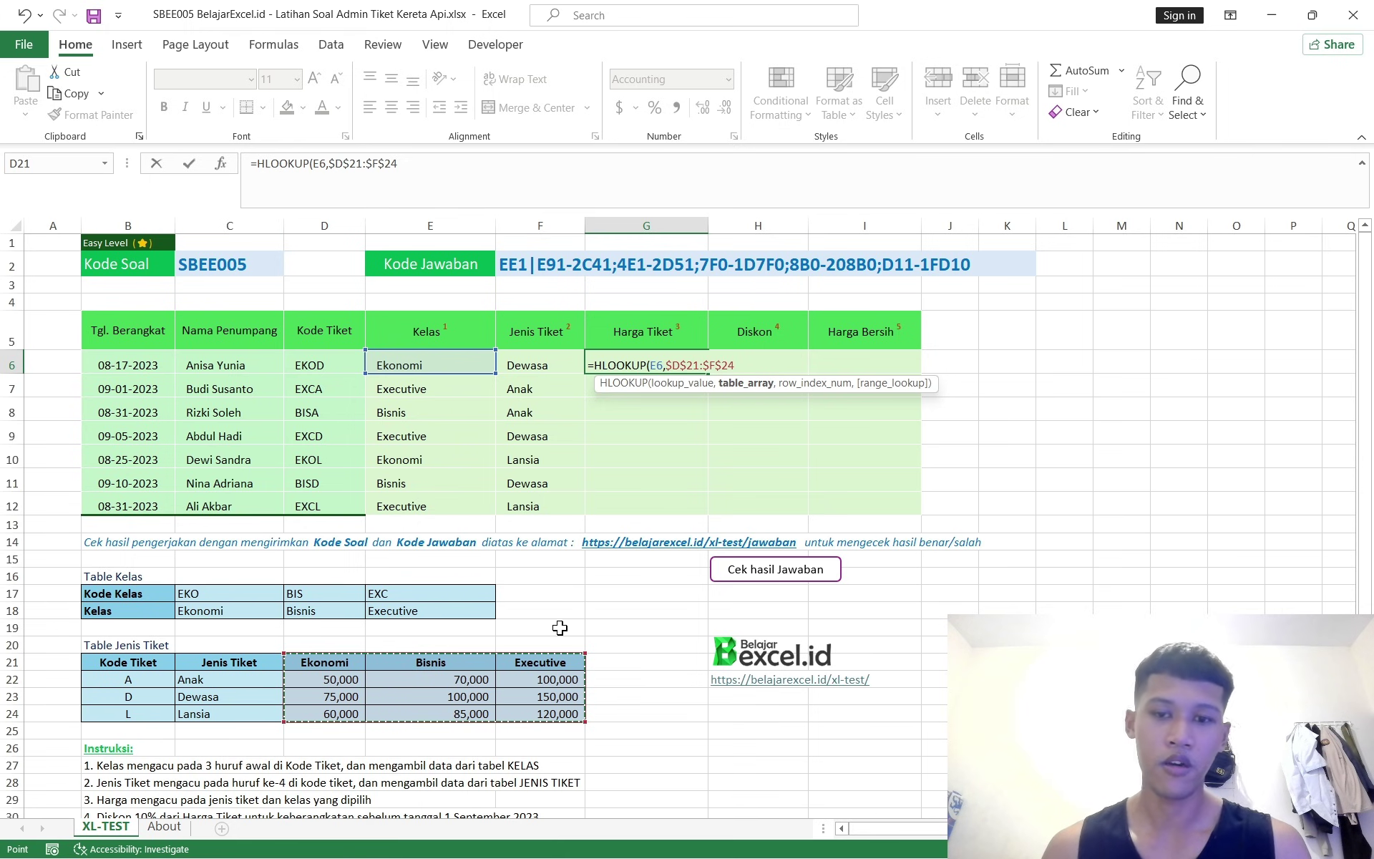
Add a MATCH as the HLOOKUP row index in G6, looking up F6 in absolute range $C$22:$C$24 with match type 0
type(",")
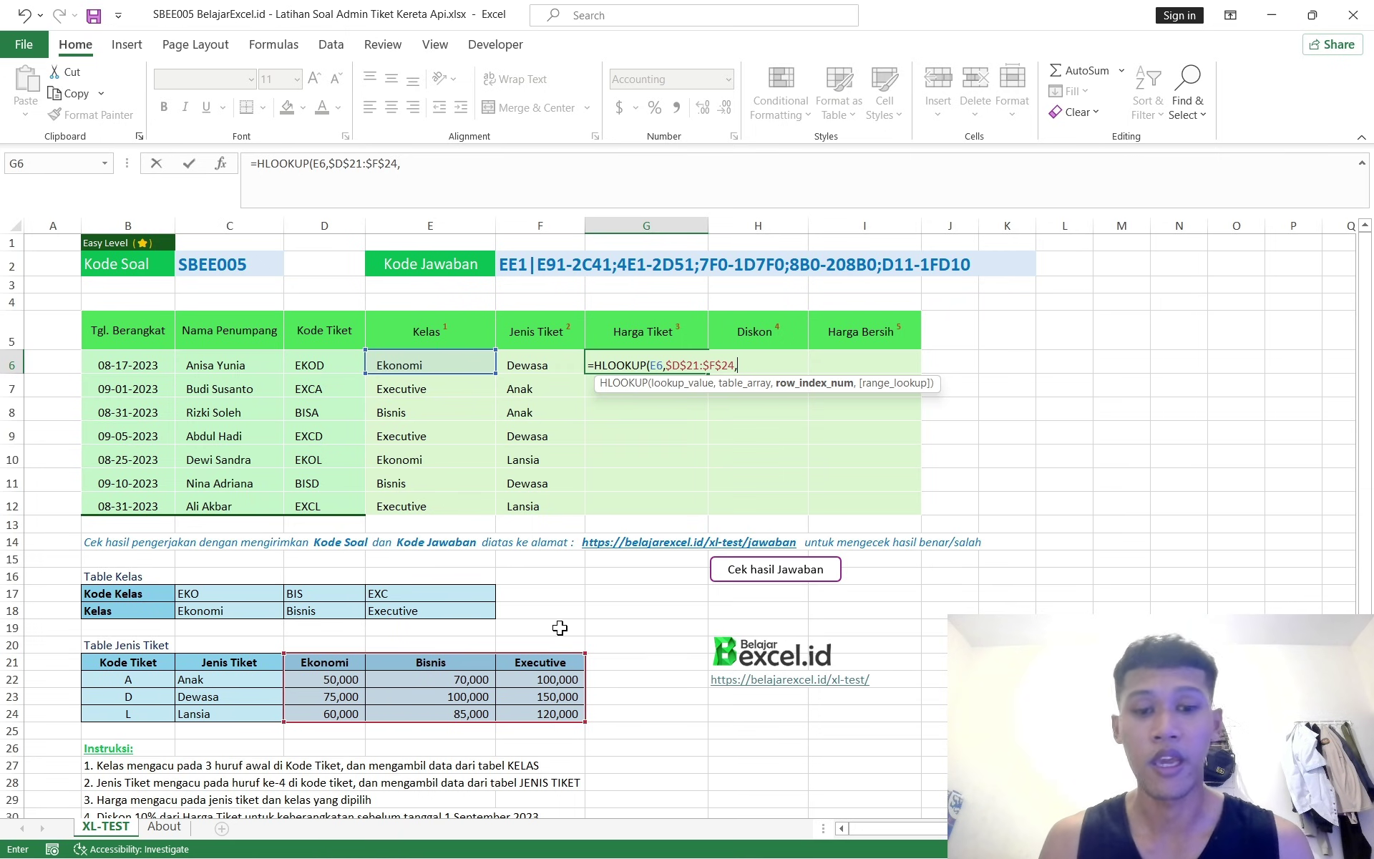
type("match")
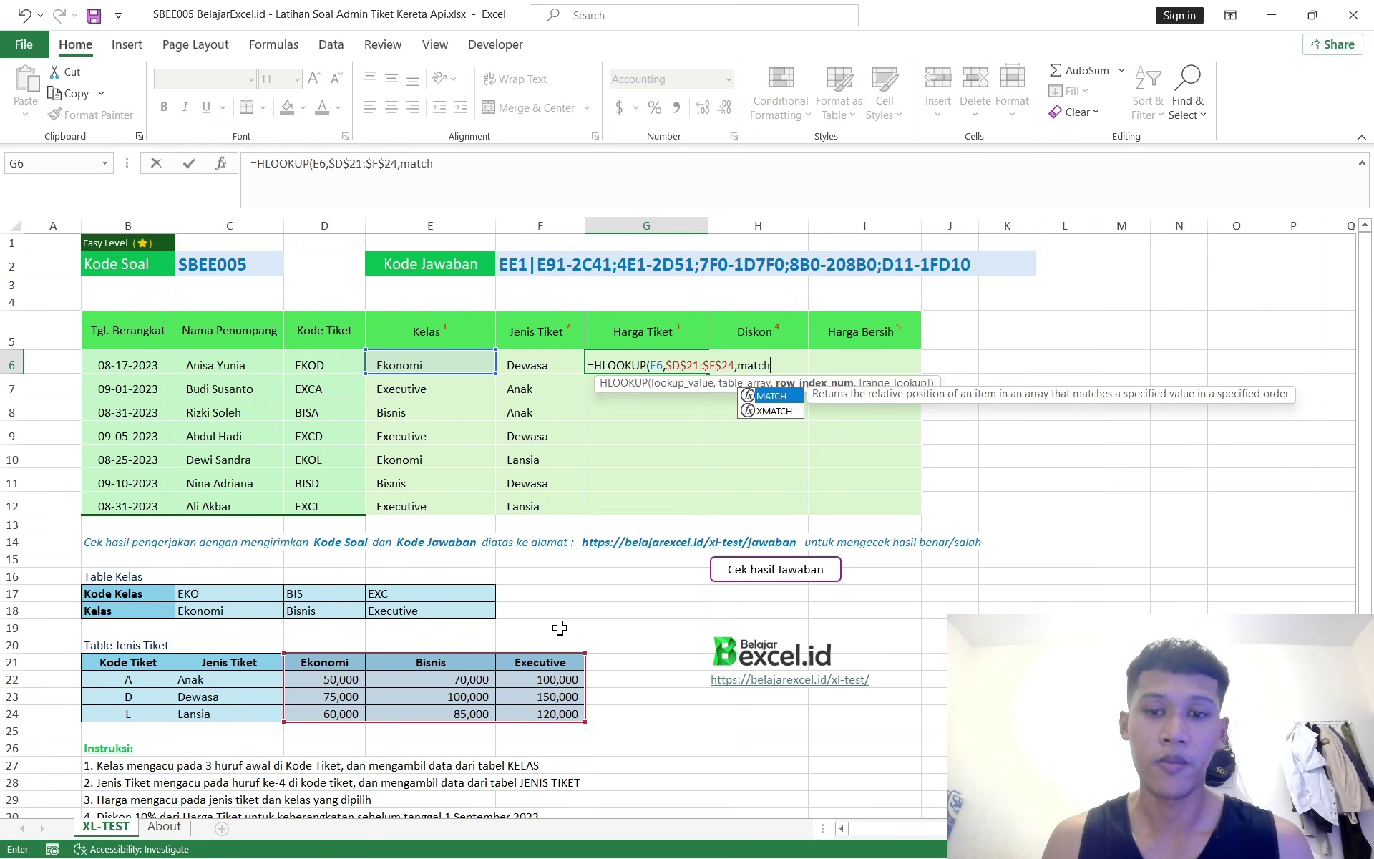
key("Tab")
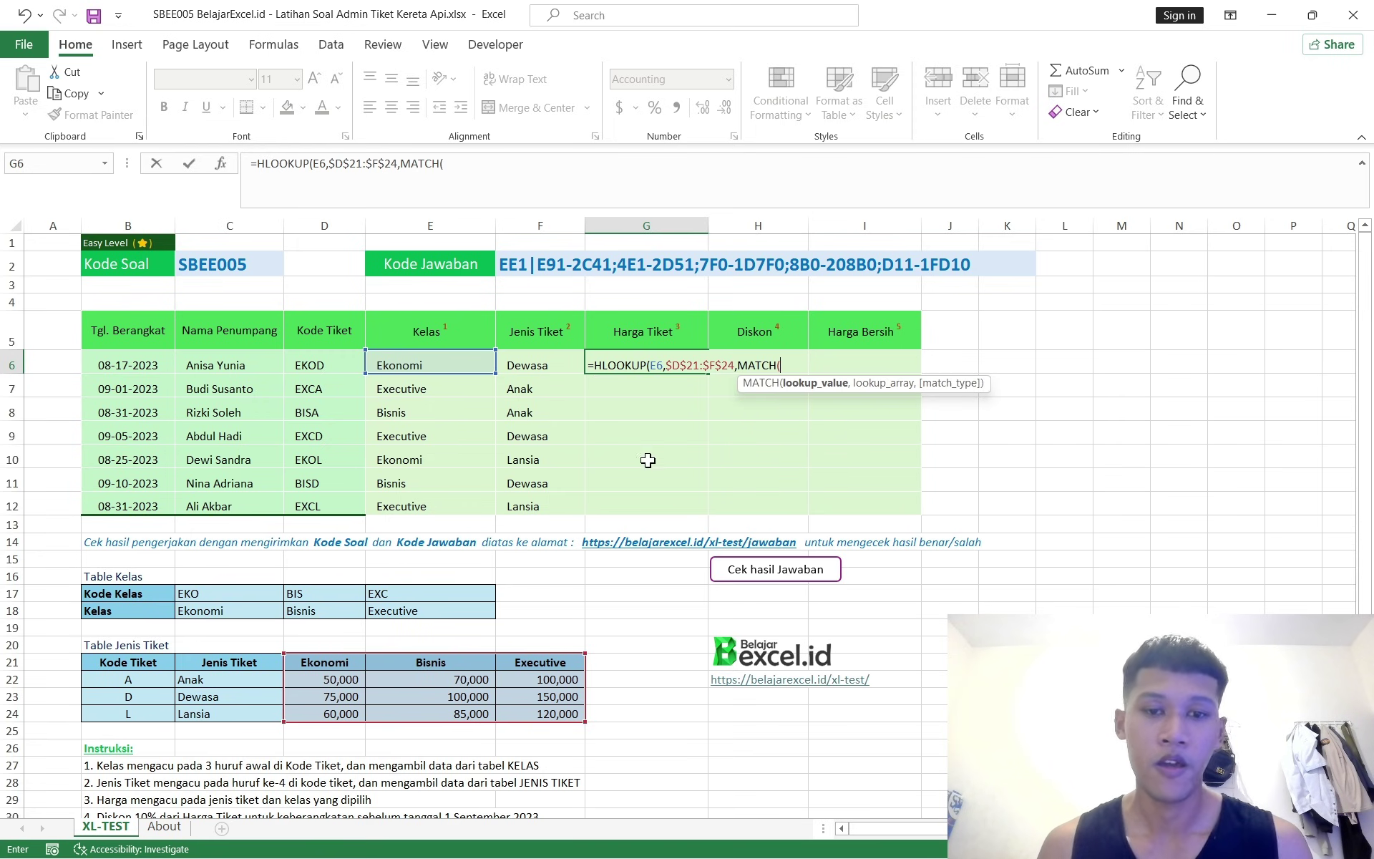
left_click(552, 366)
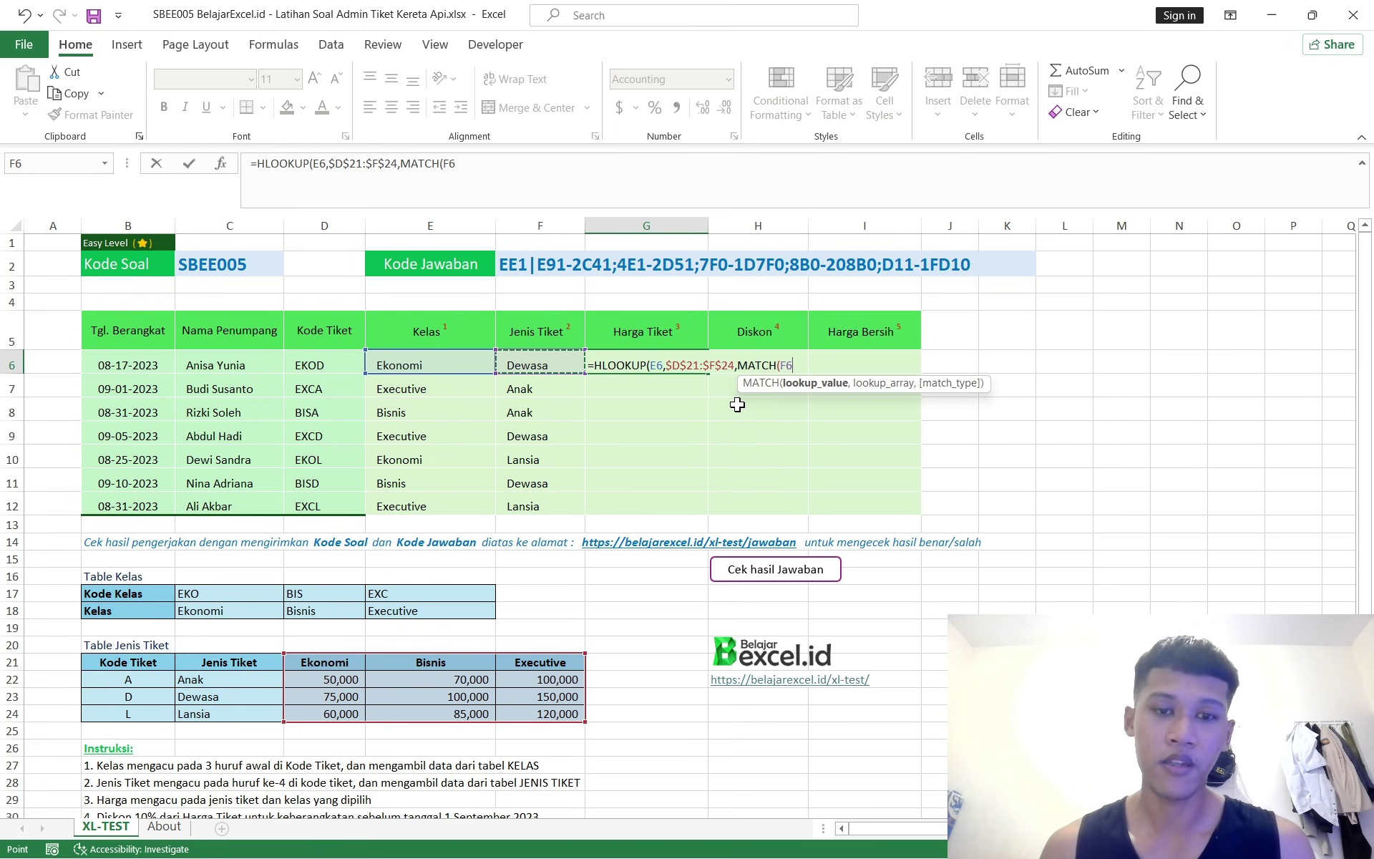
type(",")
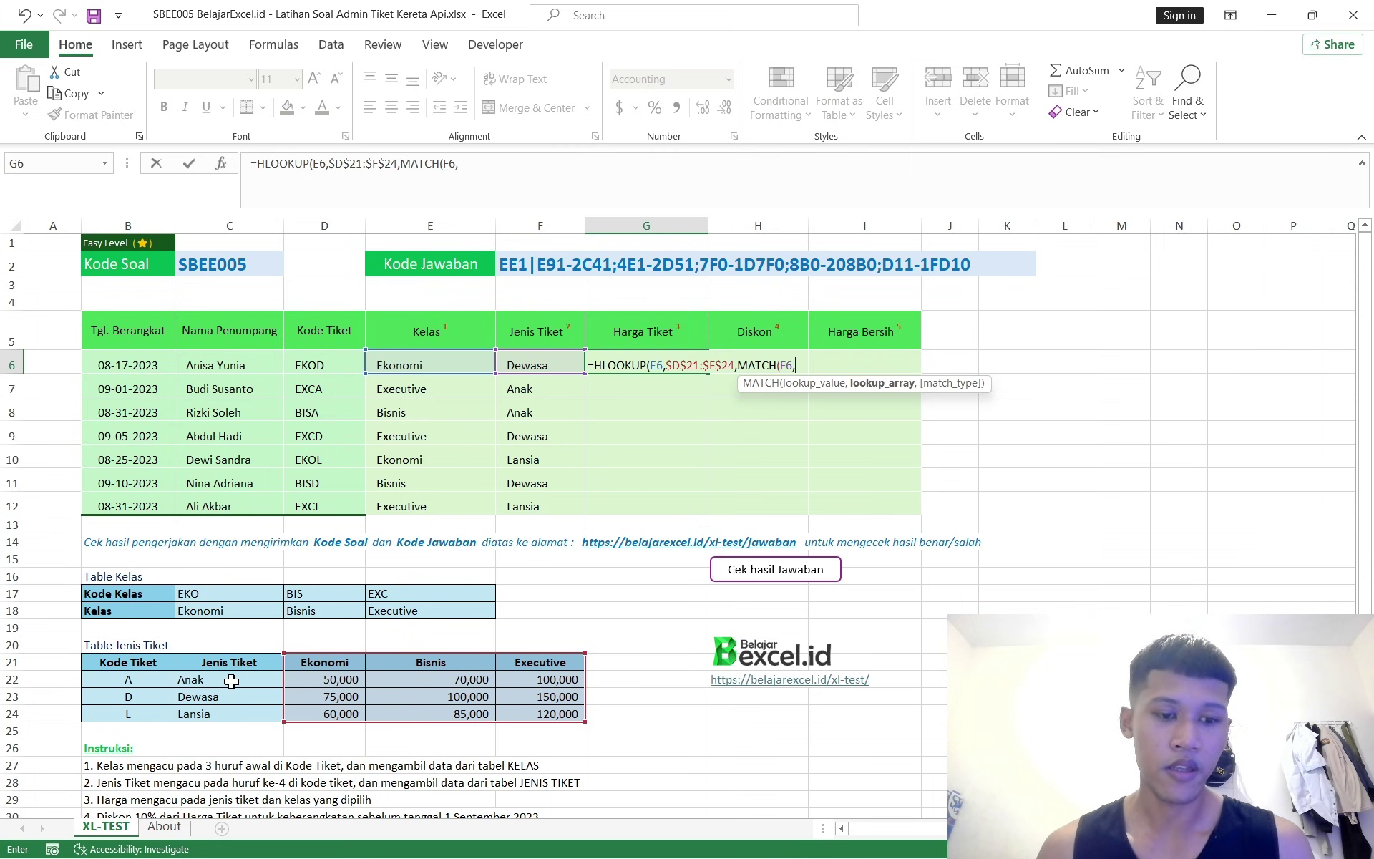
left_click_drag(231, 685, 235, 714)
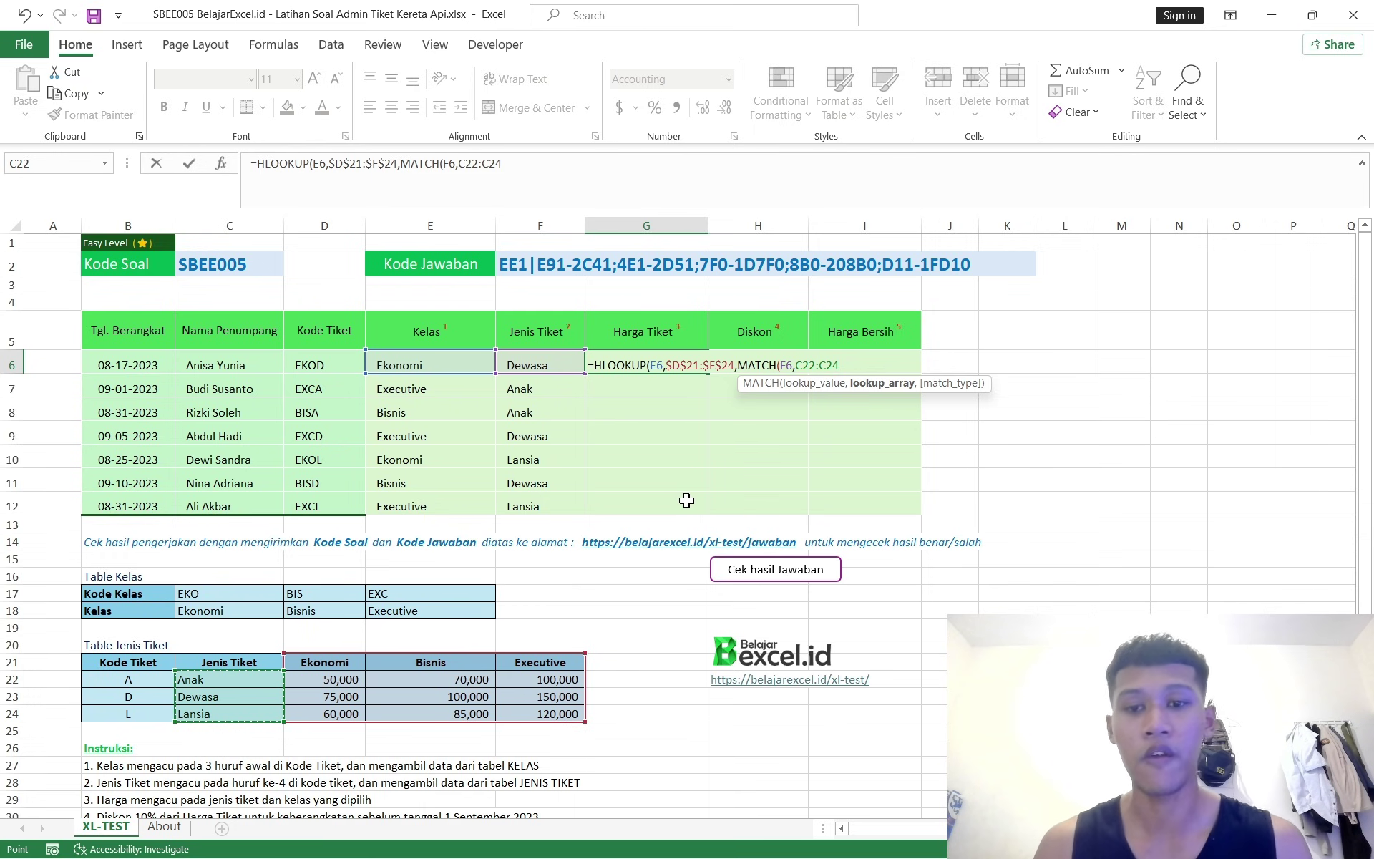
key("F4")
type(",")
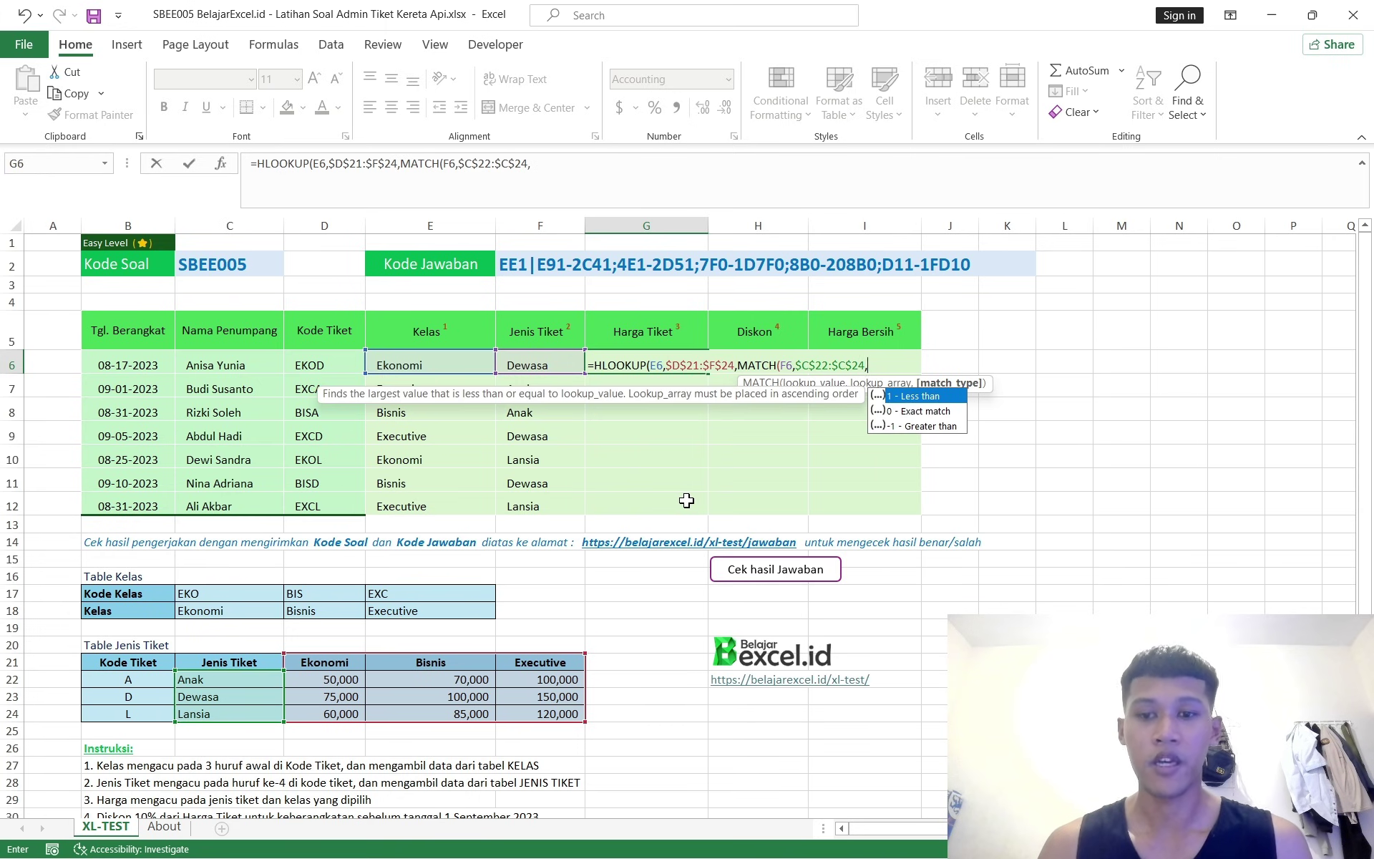
type("0)")
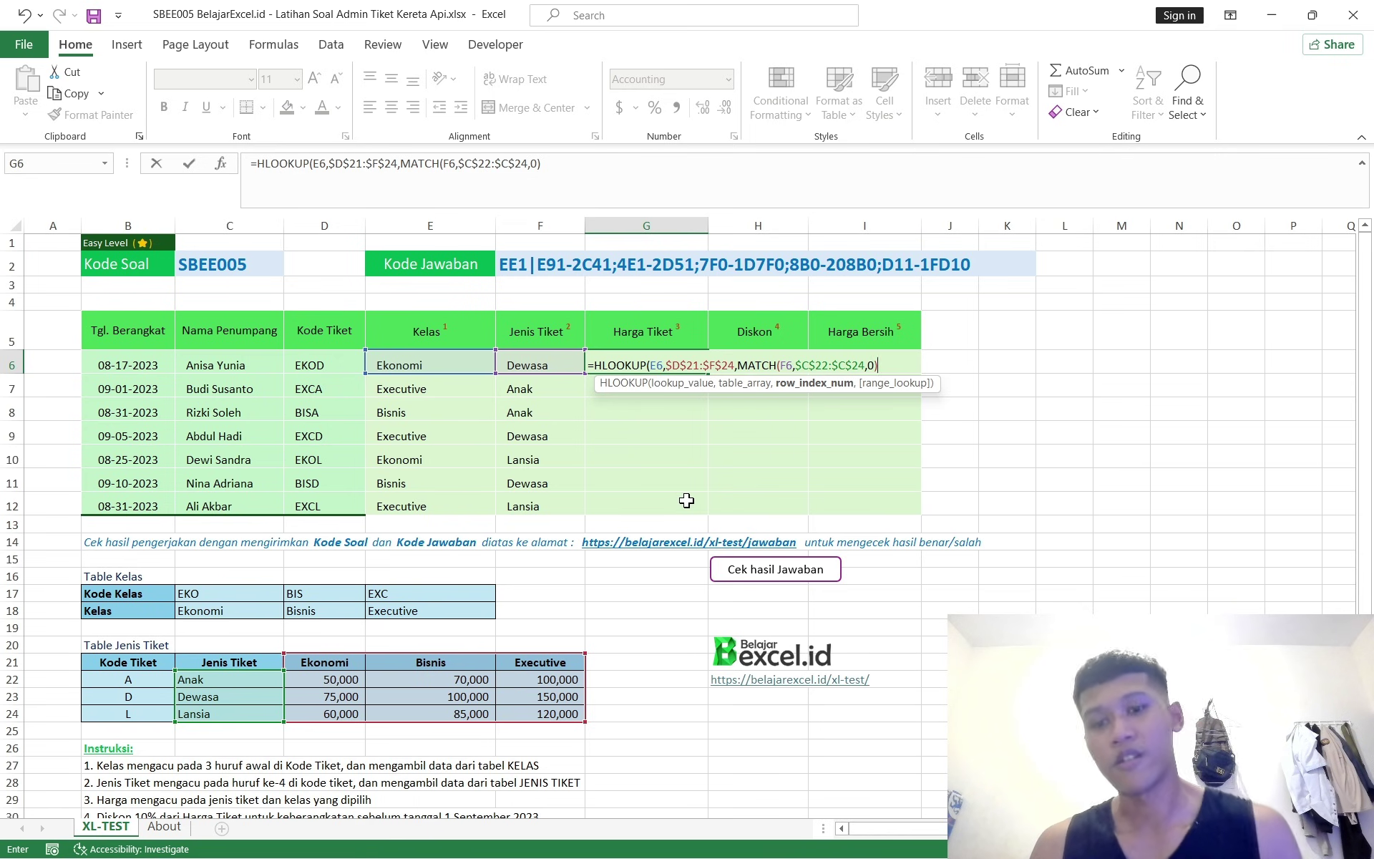
Complete the G6 HLOOKUP with range lookup 0
type(",")
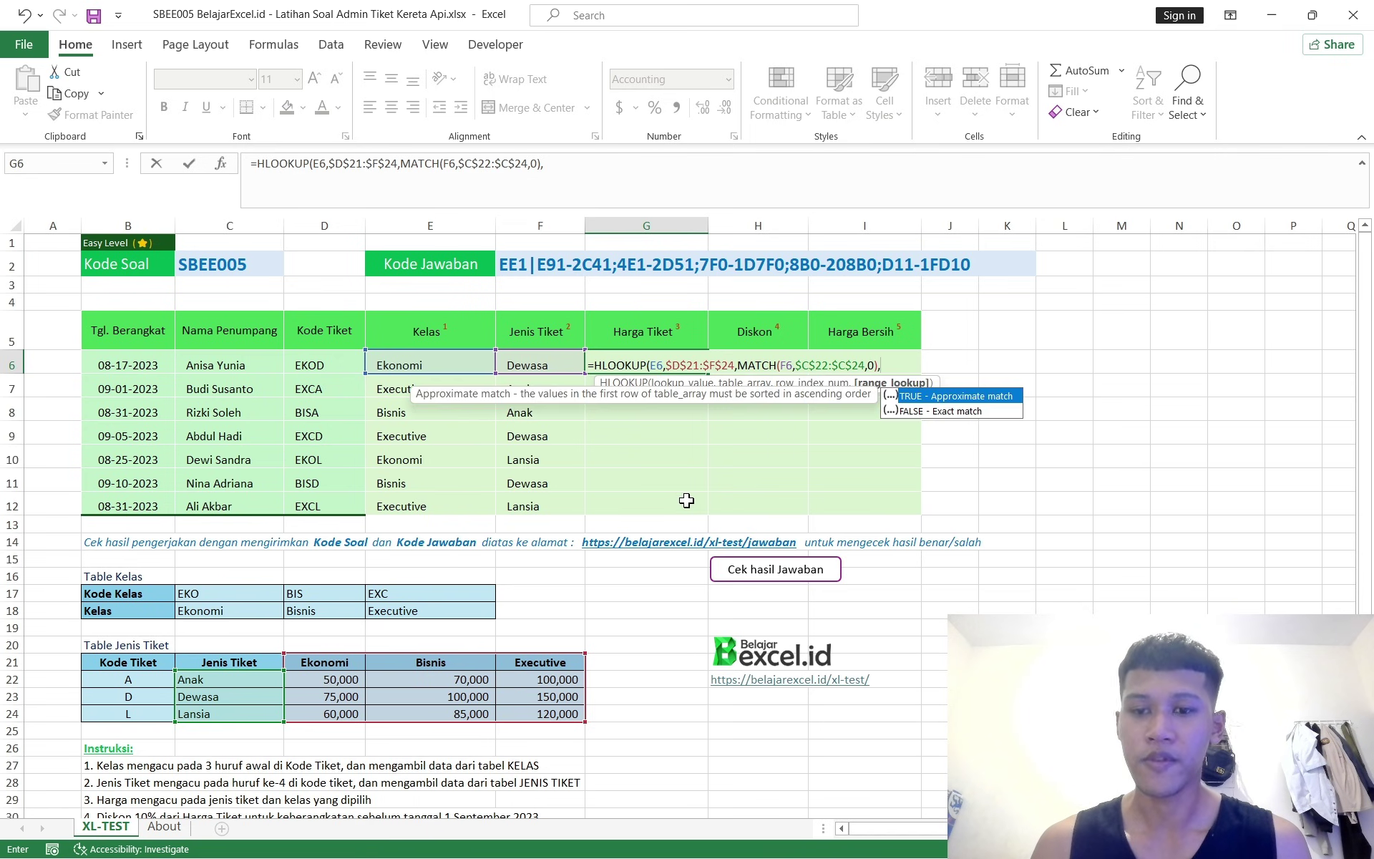
type("0")
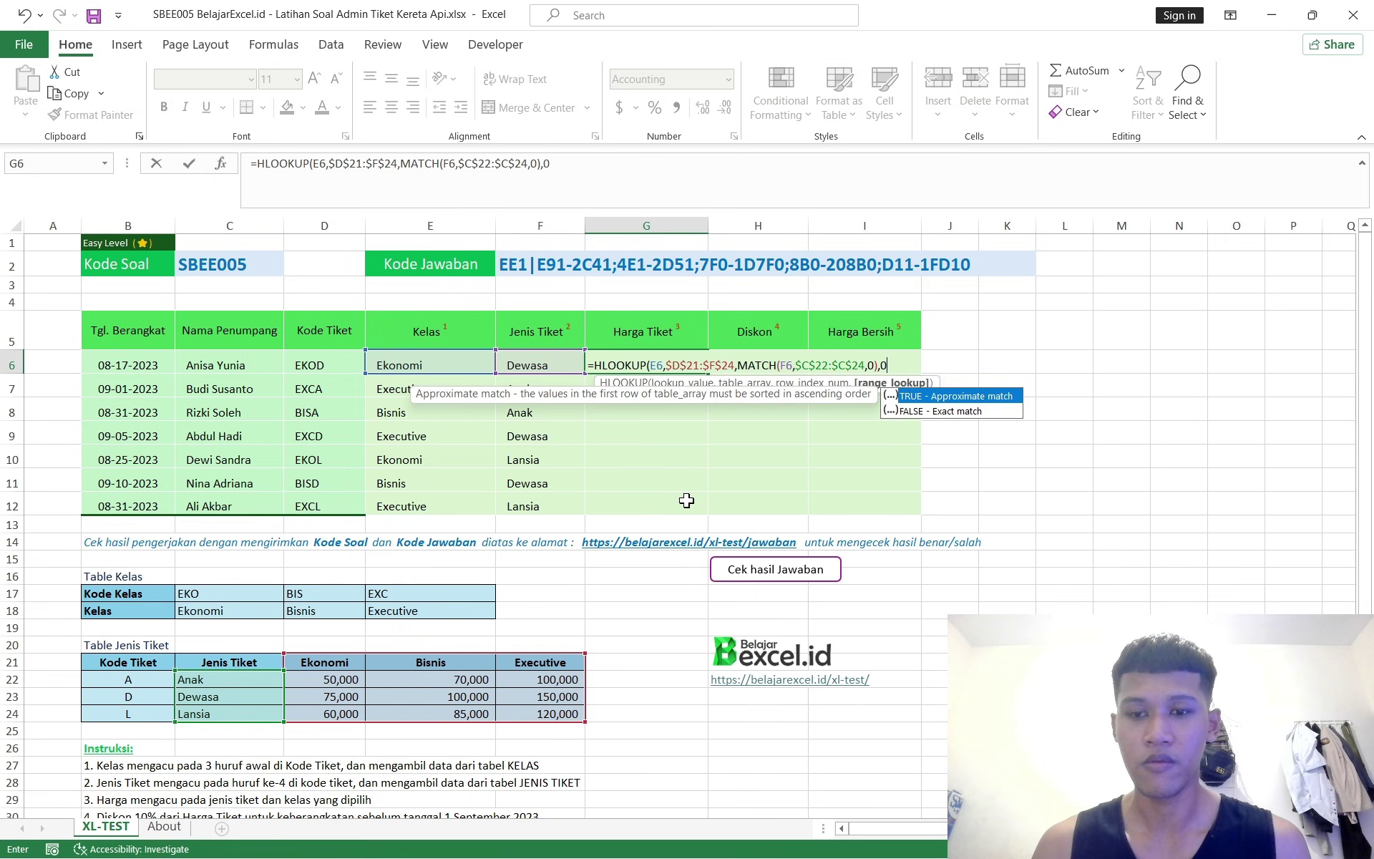
key("Return")
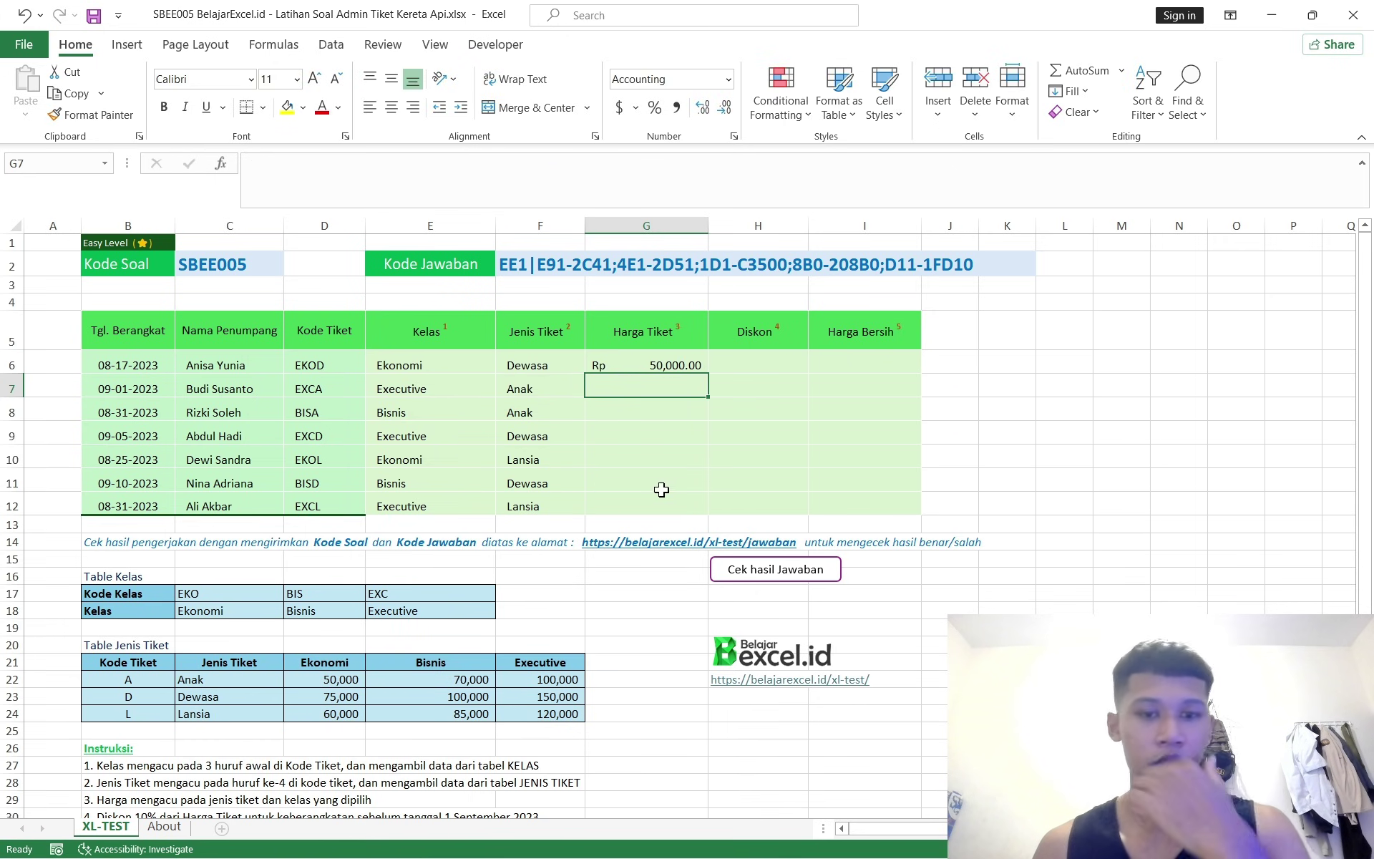
Examine the Kelas and Jenis Tiket formulas in E6 and F6 that feed the Harga Tiket lookup
left_click(453, 376)
left_click(517, 368)
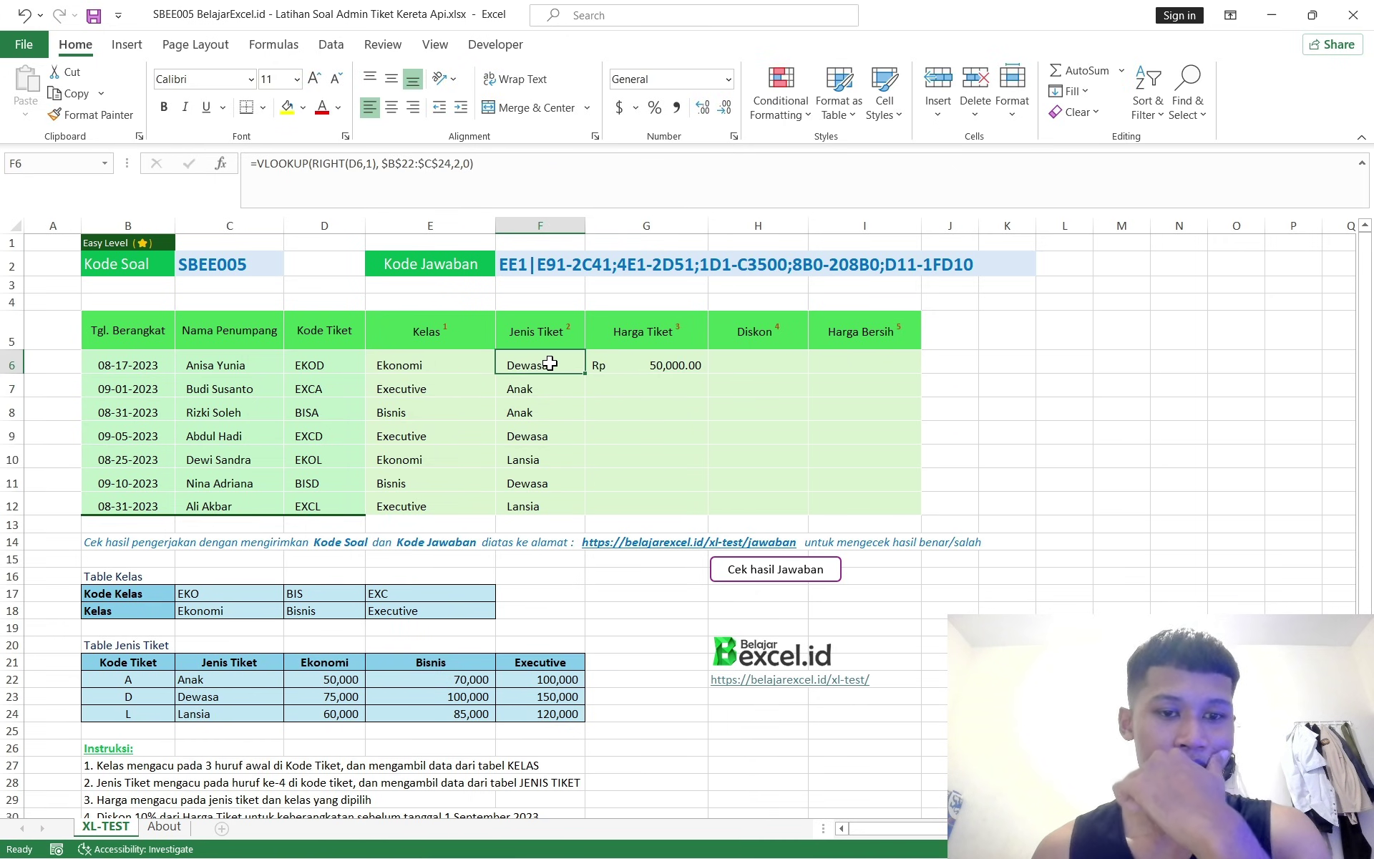
left_click(631, 432)
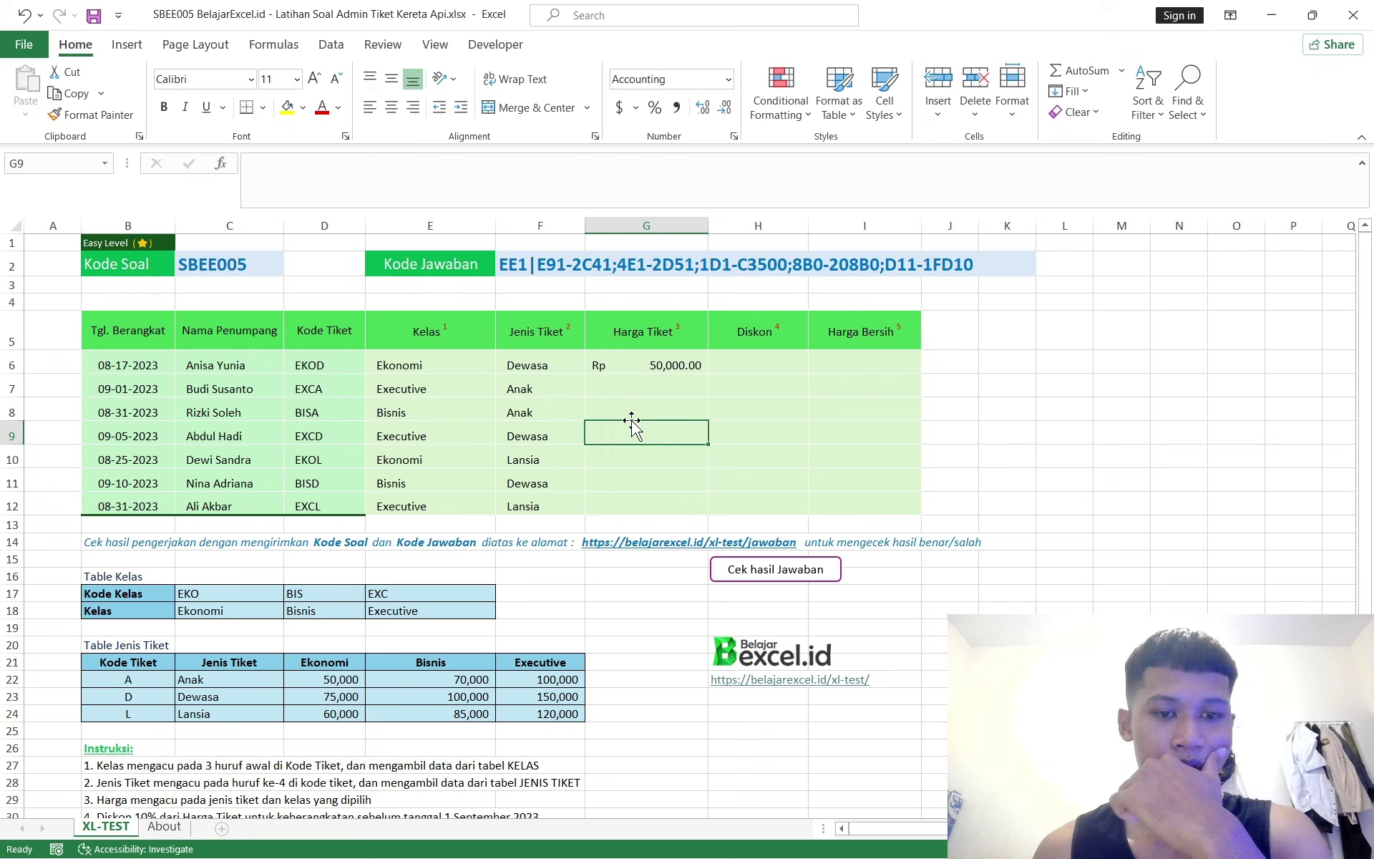
left_click(562, 362)
key("Right")
left_click(565, 366)
left_click(455, 365)
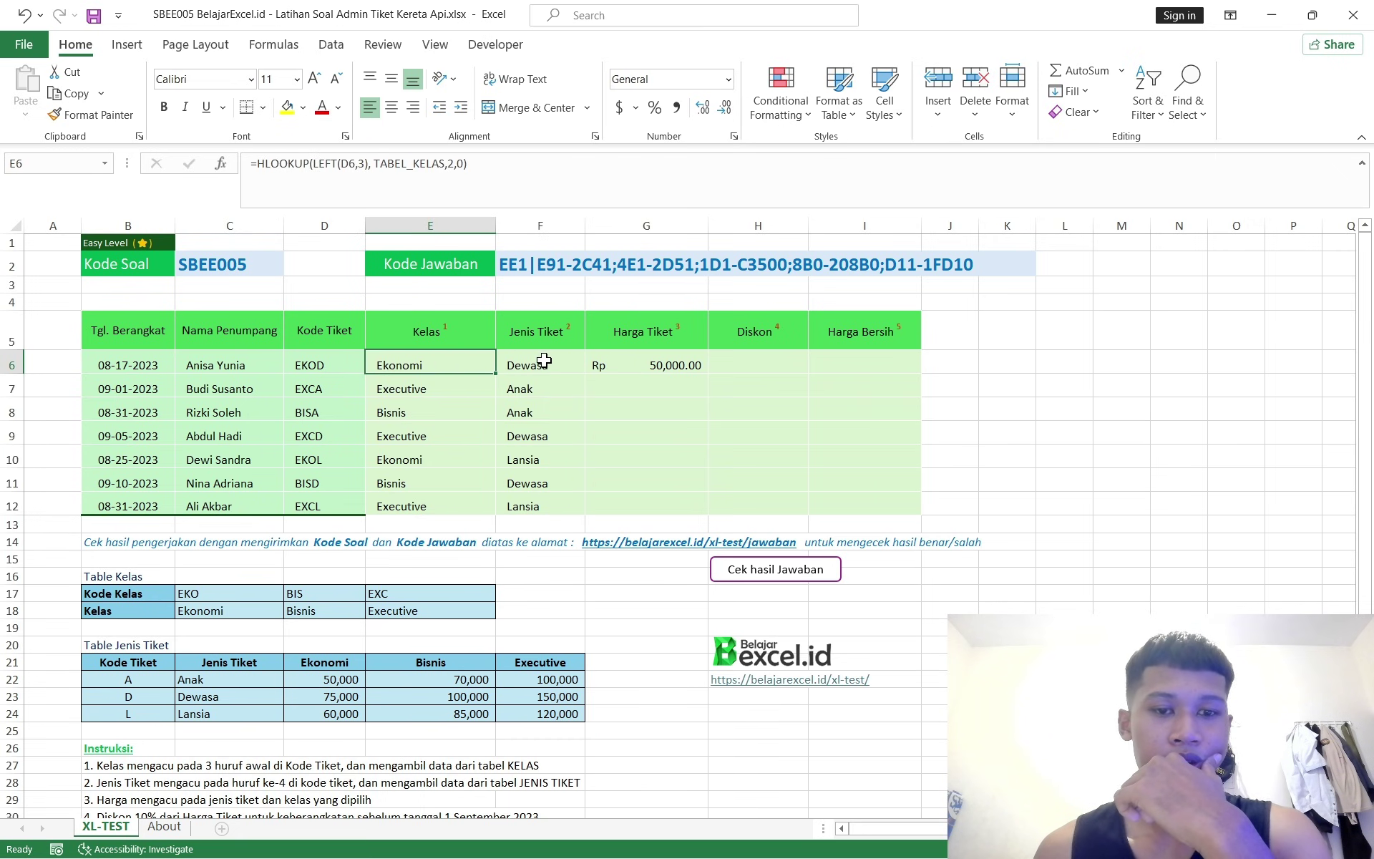
left_click(544, 360)
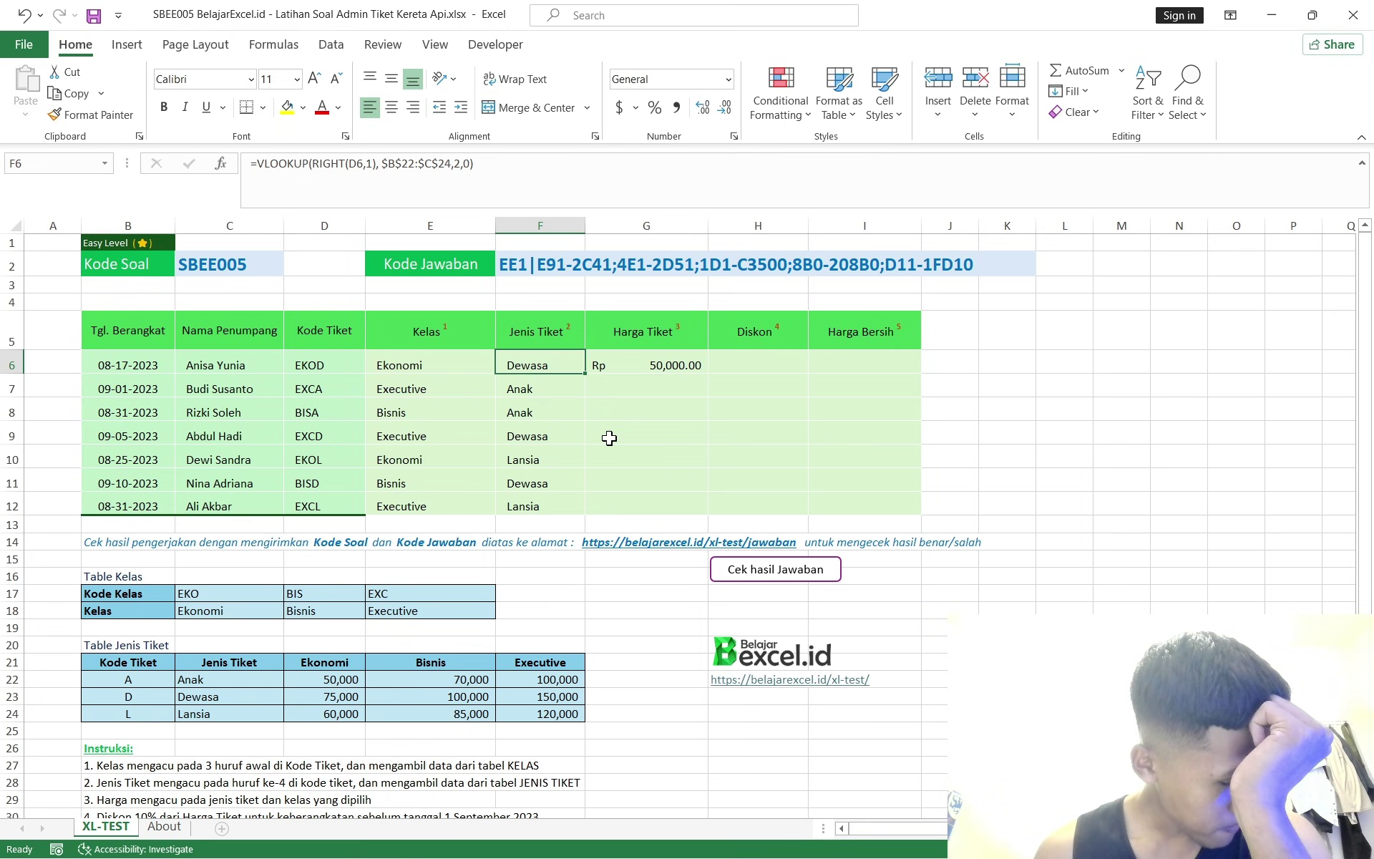
left_click(1109, 386)
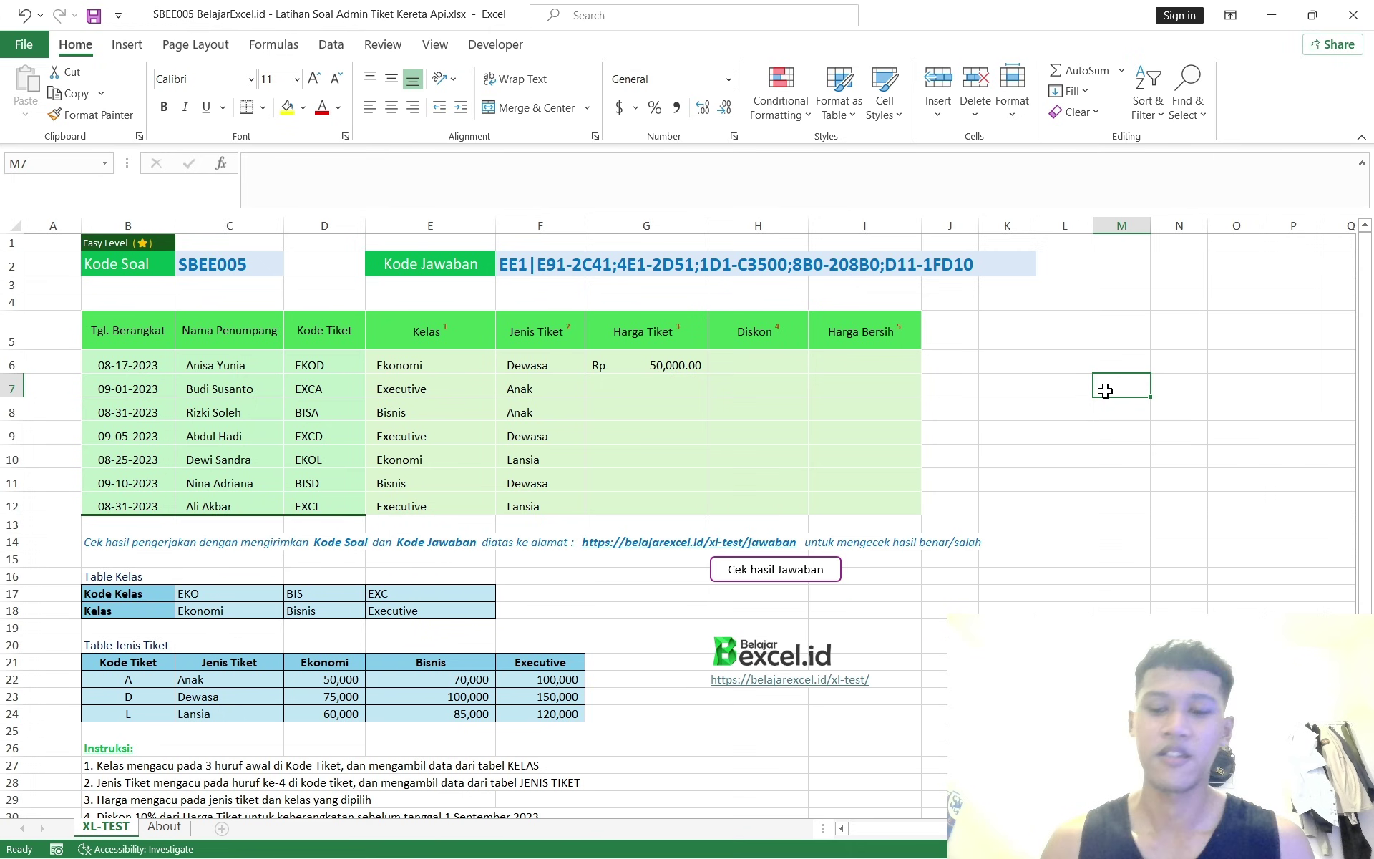
double_click(1106, 390)
type("=trans")
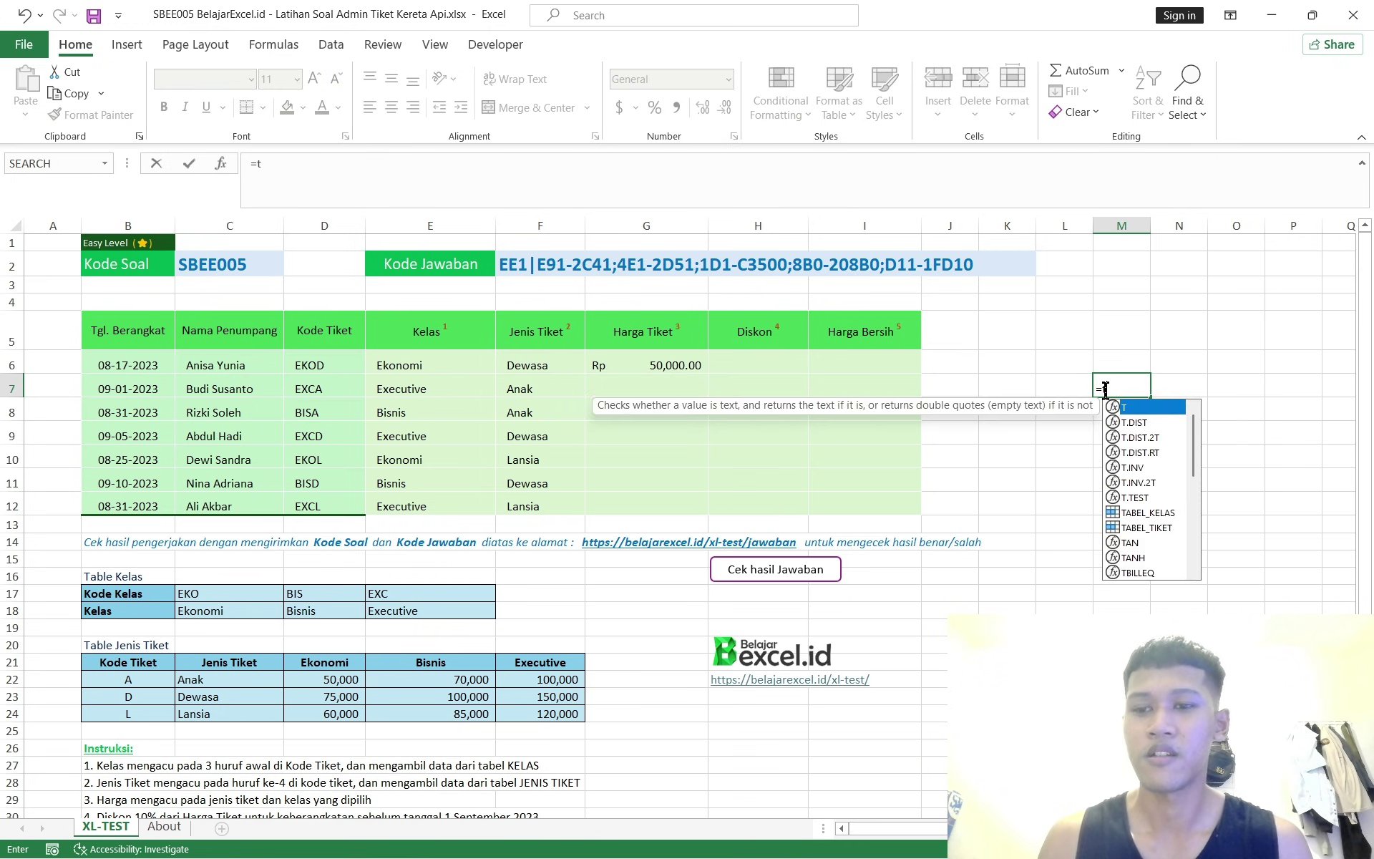
key("BackSpace")
key("BackSpace")
key("BackSpace")
key("BackSpace")
key("BackSpace")
key("BackSpace")
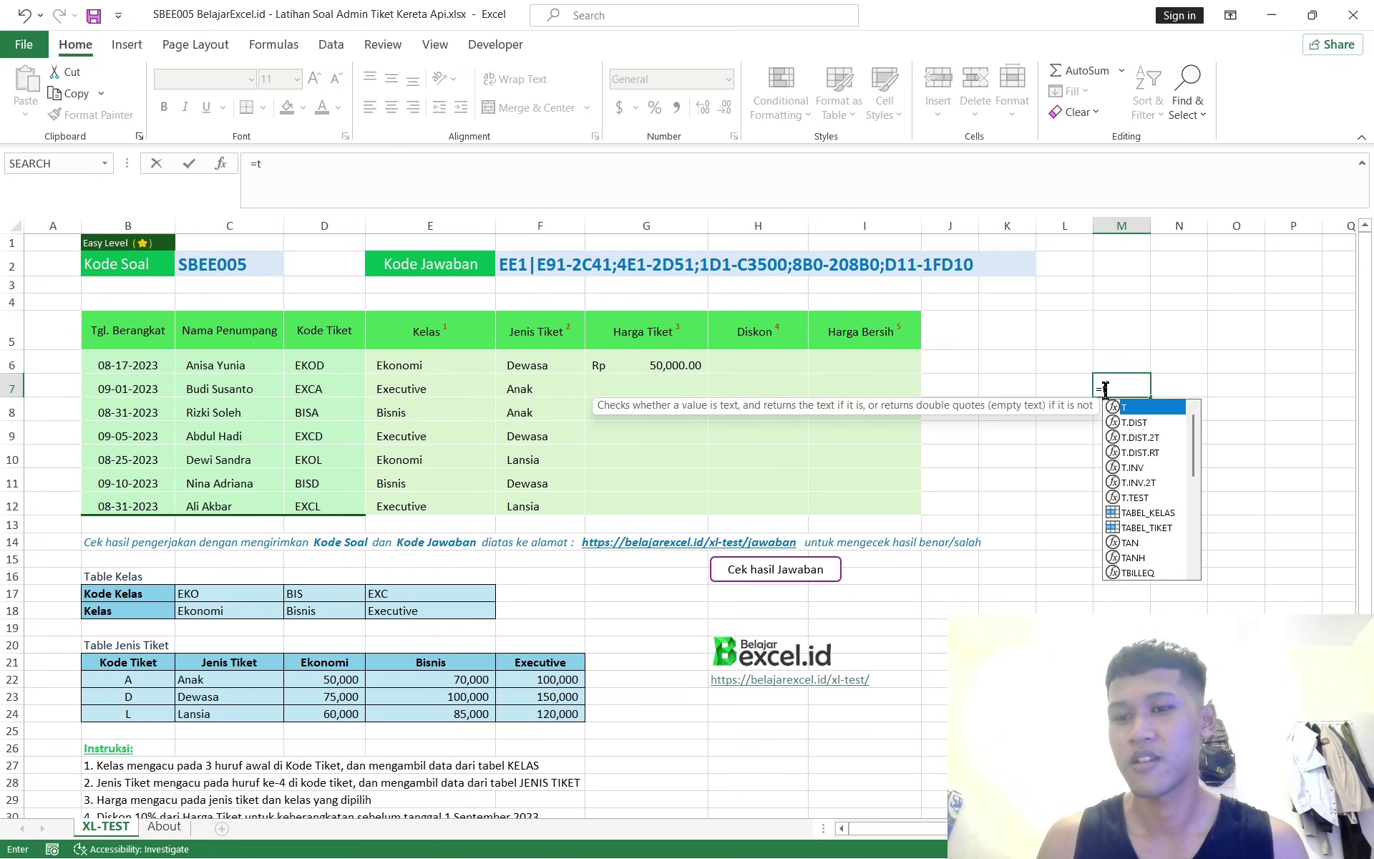
key("Return")
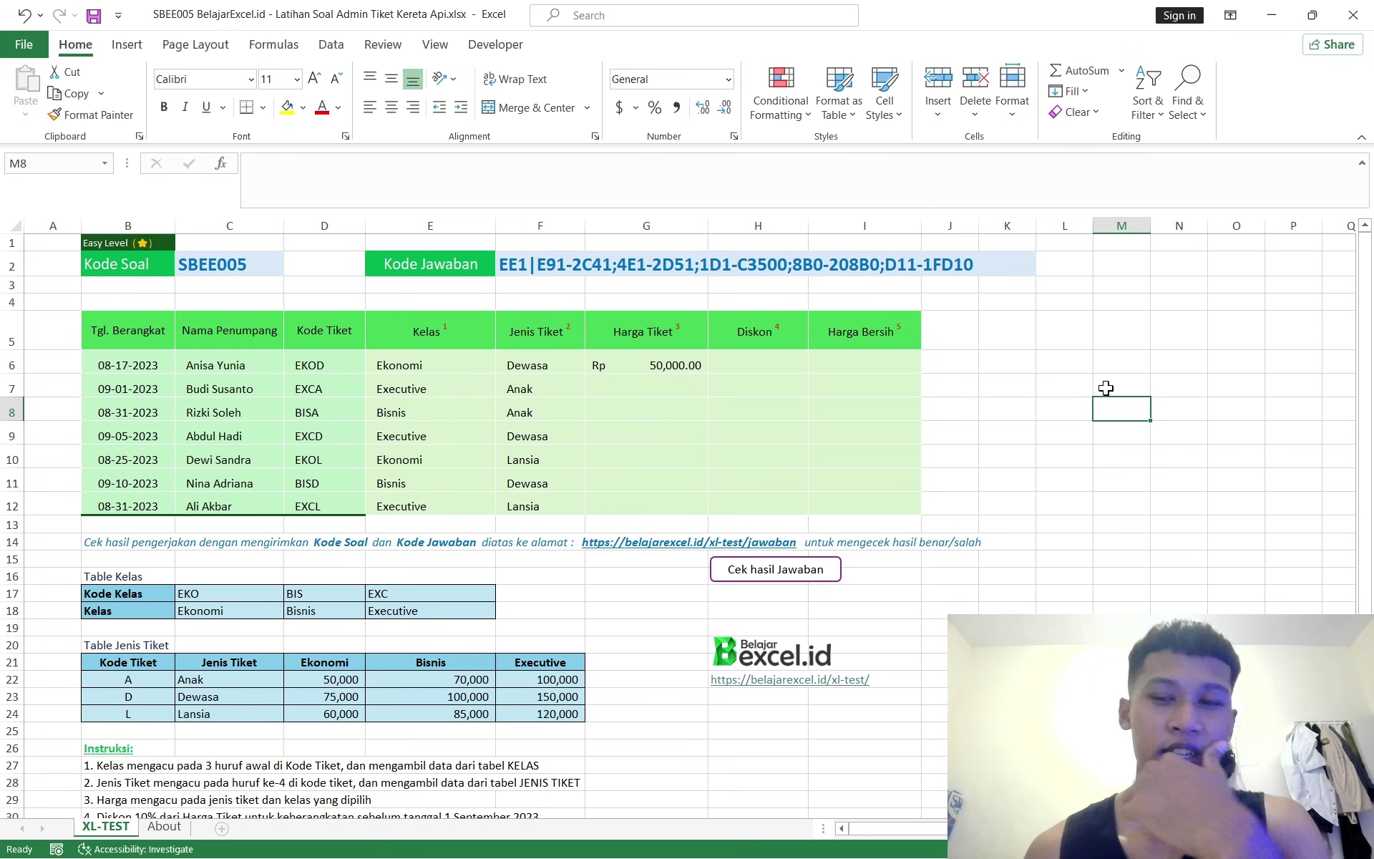
left_click(1152, 342)
left_click(1043, 408)
left_click(1116, 361)
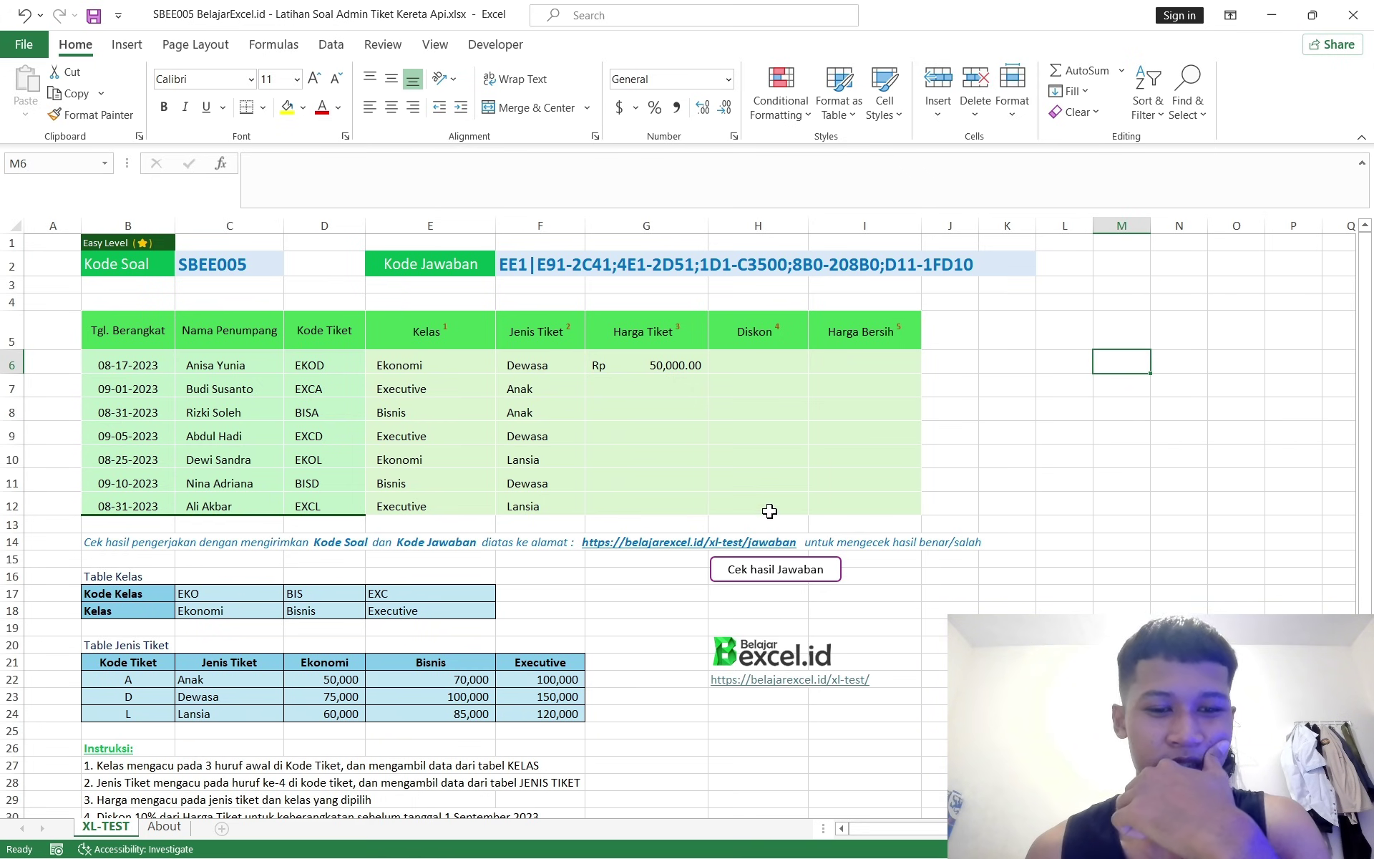
scroll(716, 519, "down", 2)
scroll(644, 530, "up", 2)
Compare the G6 ticket price with the Ekonomi prices for Anak and Dewasa in Table Jenis Tiket
left_click(653, 371)
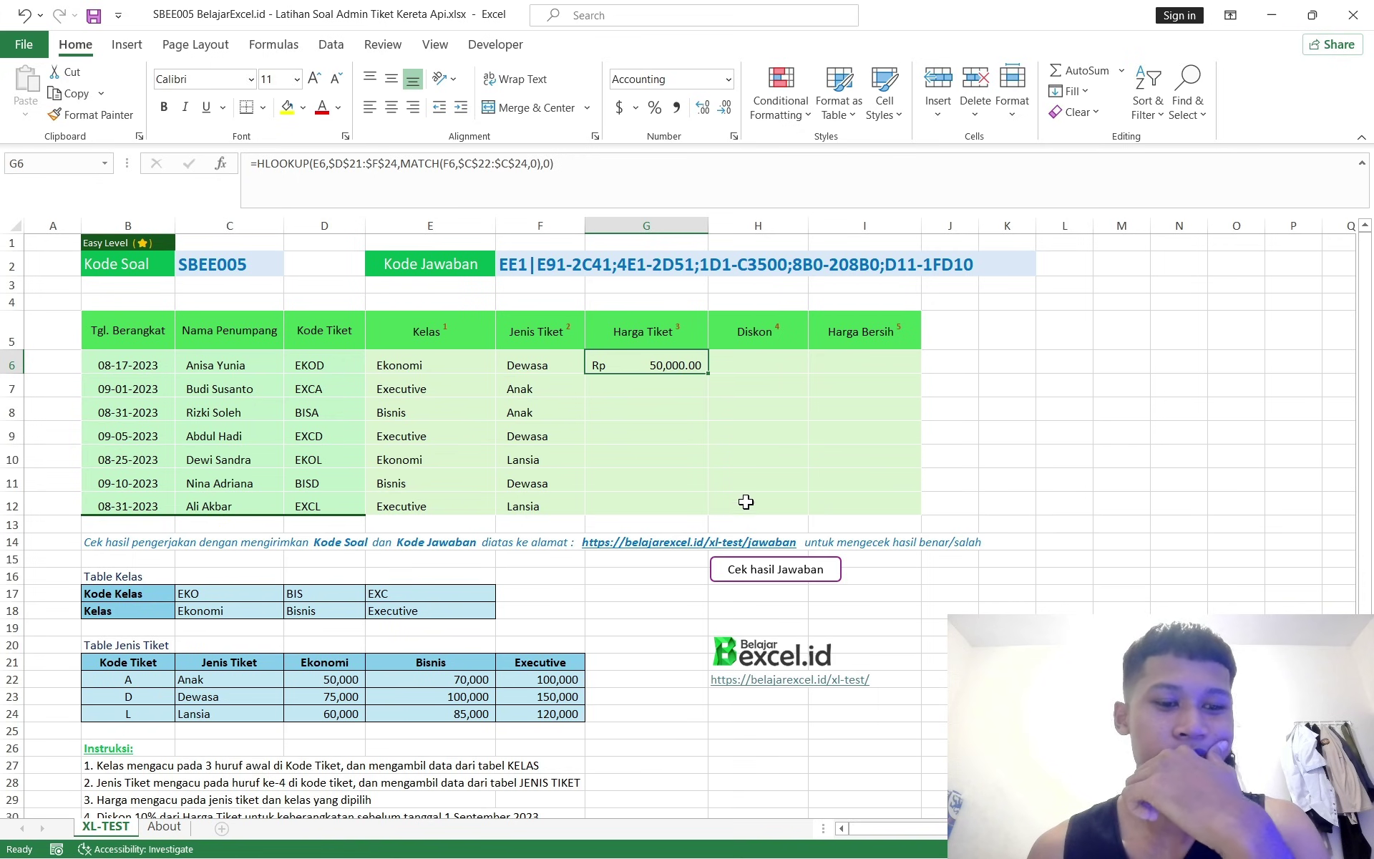
scroll(739, 476, "down", 2)
scroll(741, 475, "up", 2)
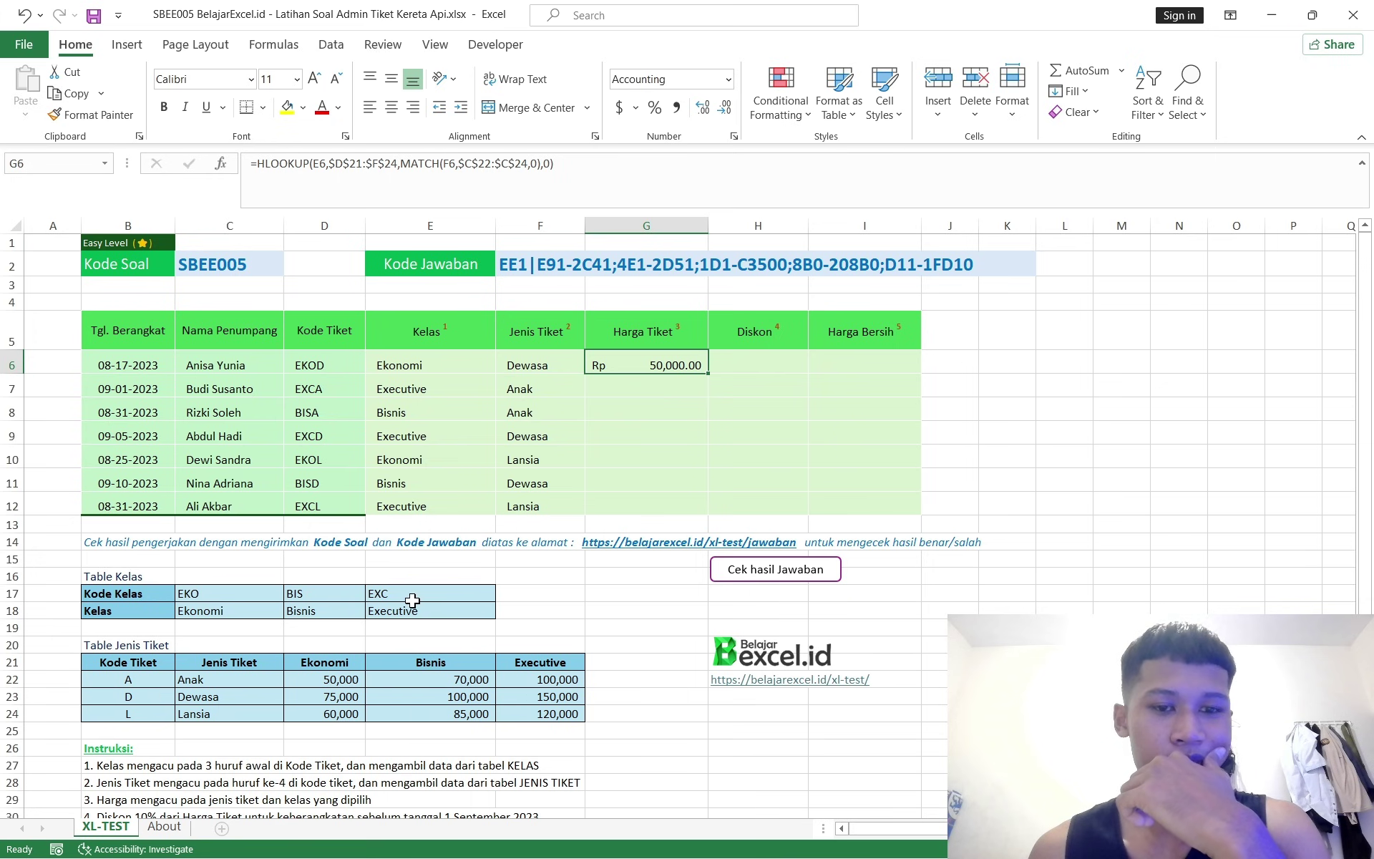
left_click(239, 699)
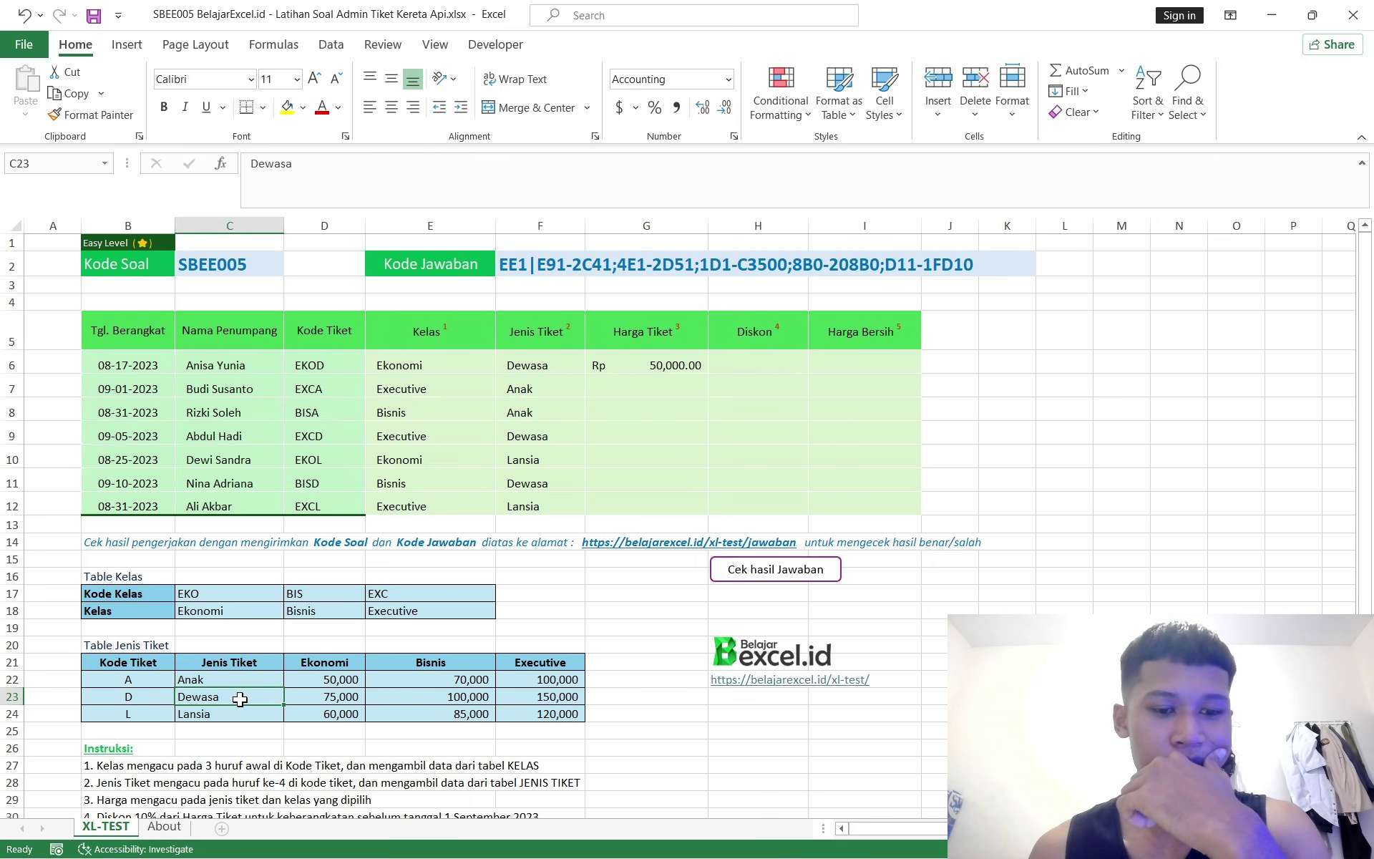
left_click(349, 667)
left_click(354, 680)
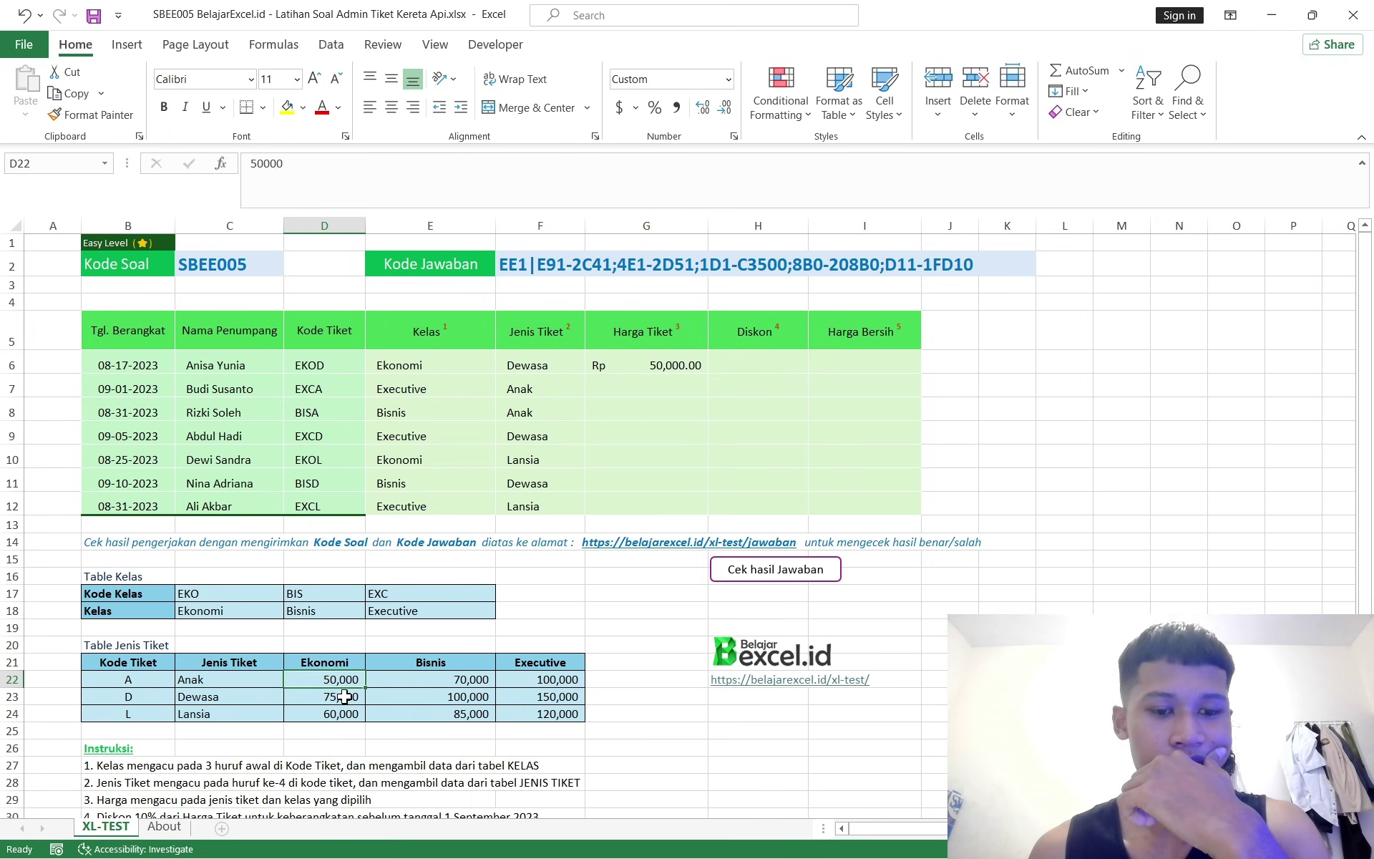
left_click(344, 697)
left_click(283, 708)
left_click(316, 696)
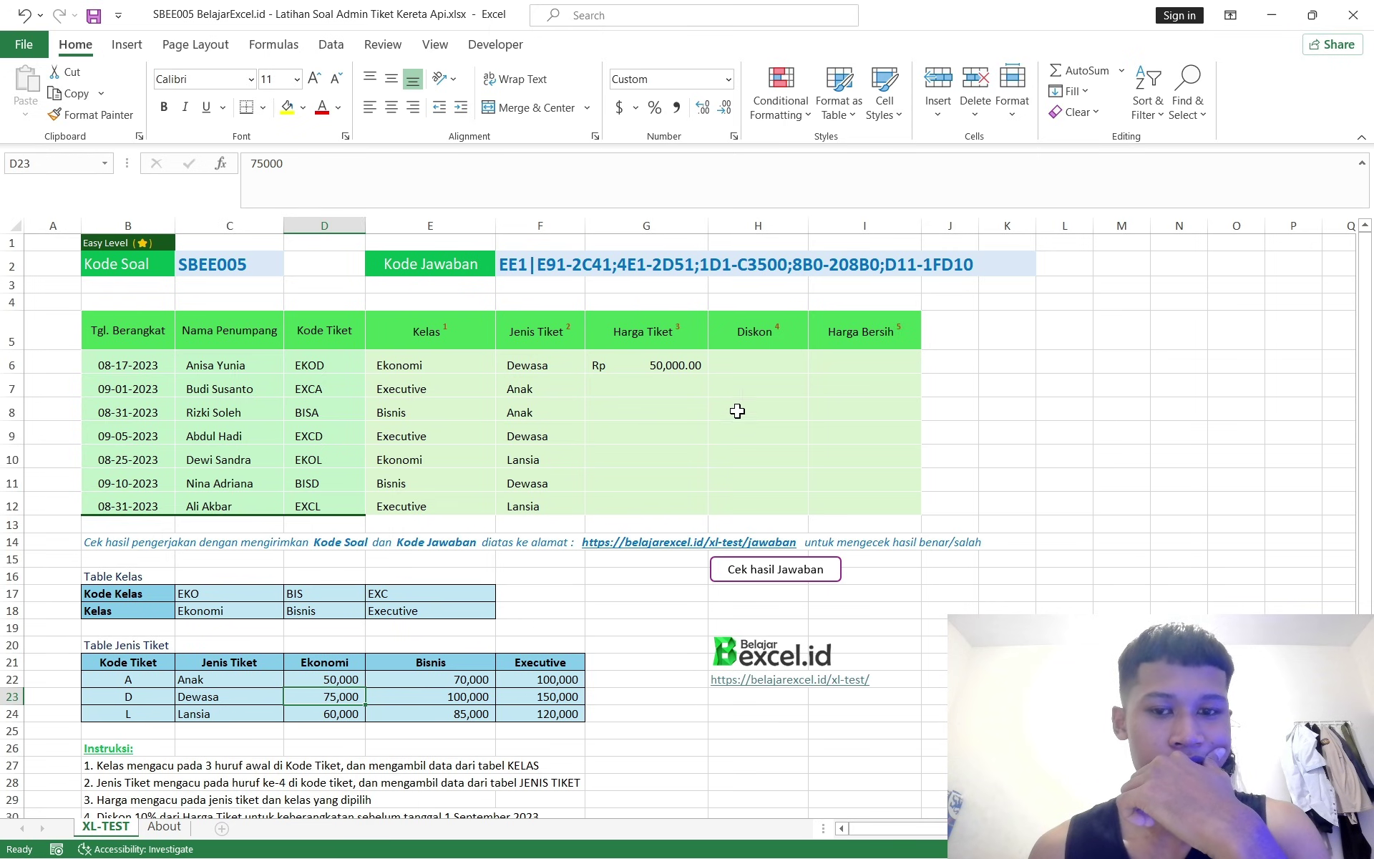
Inspect the MATCH row index argument in the G6 formula and check its result against price cell D22
left_click(652, 360)
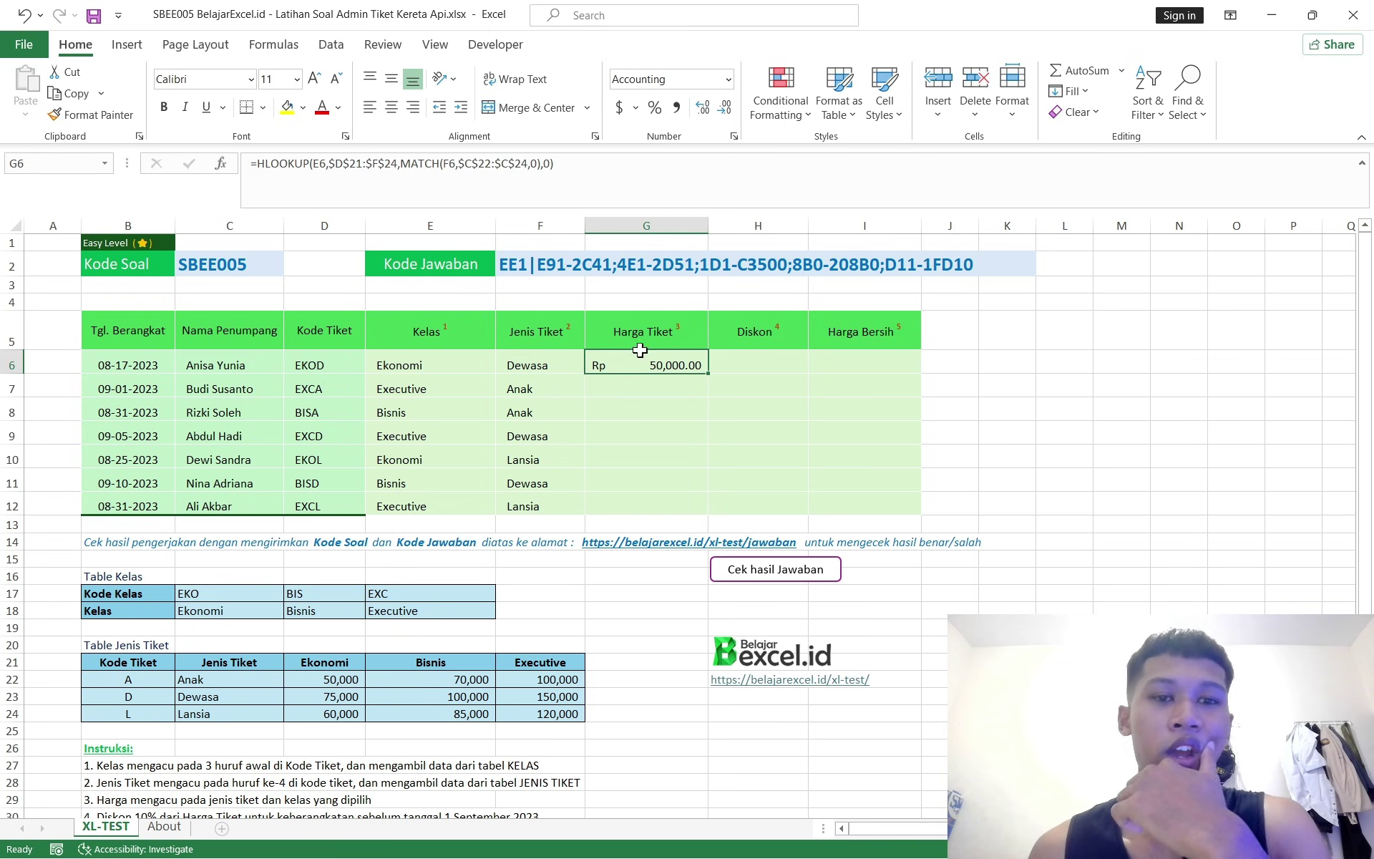
left_click(541, 163)
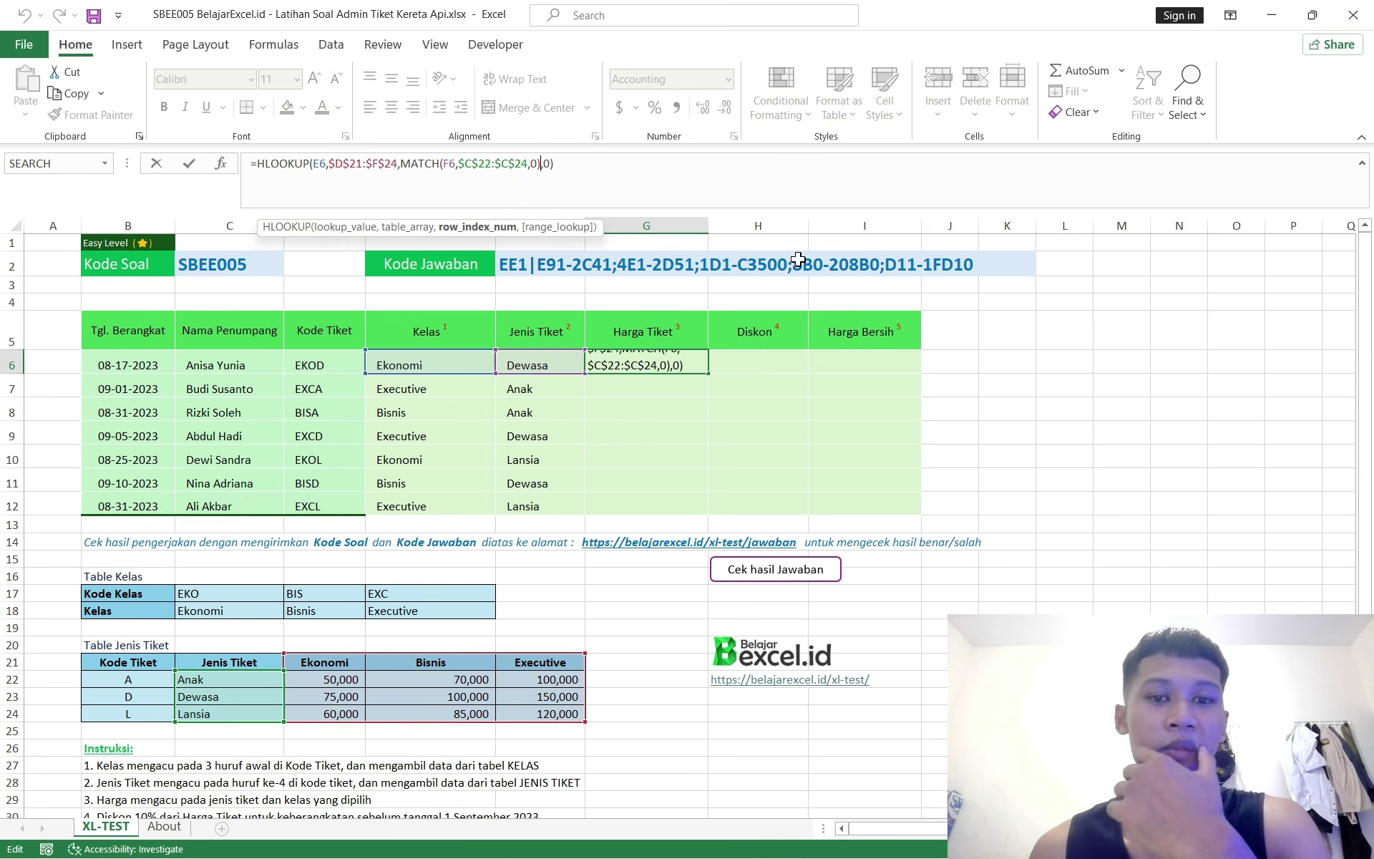
left_click(724, 422)
left_click(685, 360)
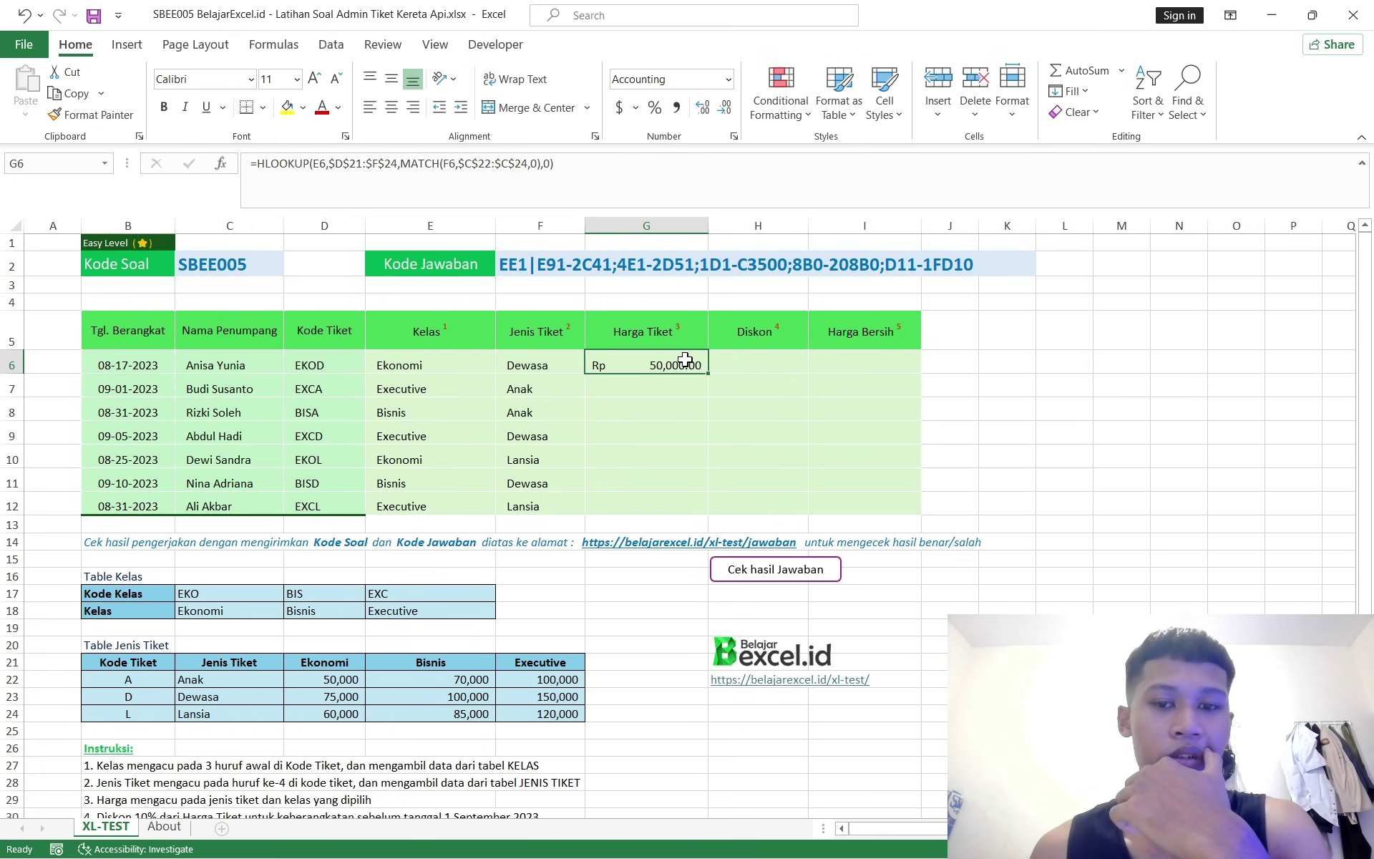
left_click(344, 675)
left_click(676, 366)
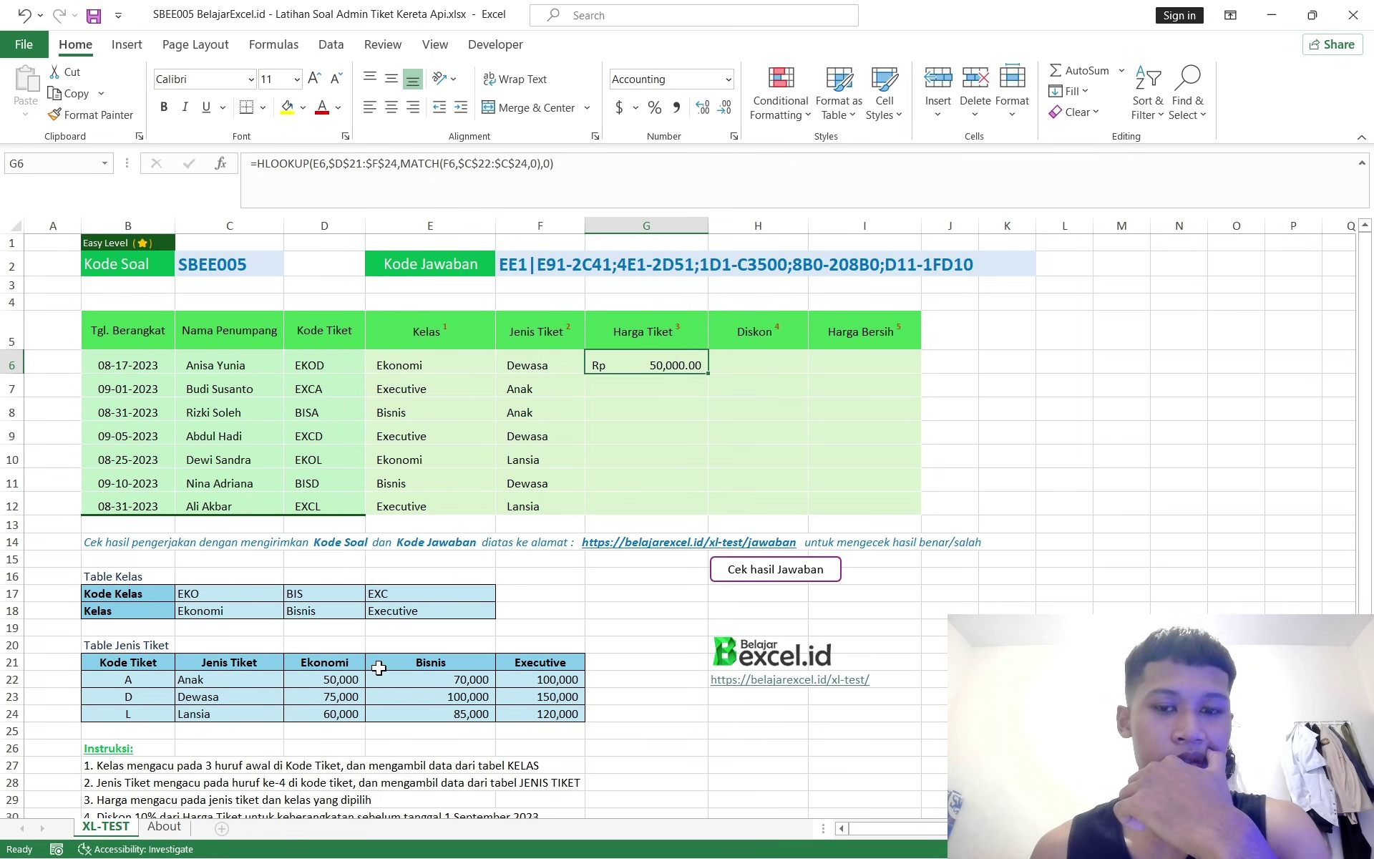
Review the Harga Tiket instruction and check the G6 formula against the Dewasa price for Ekonomi in D23
scroll(380, 665, "down", 2)
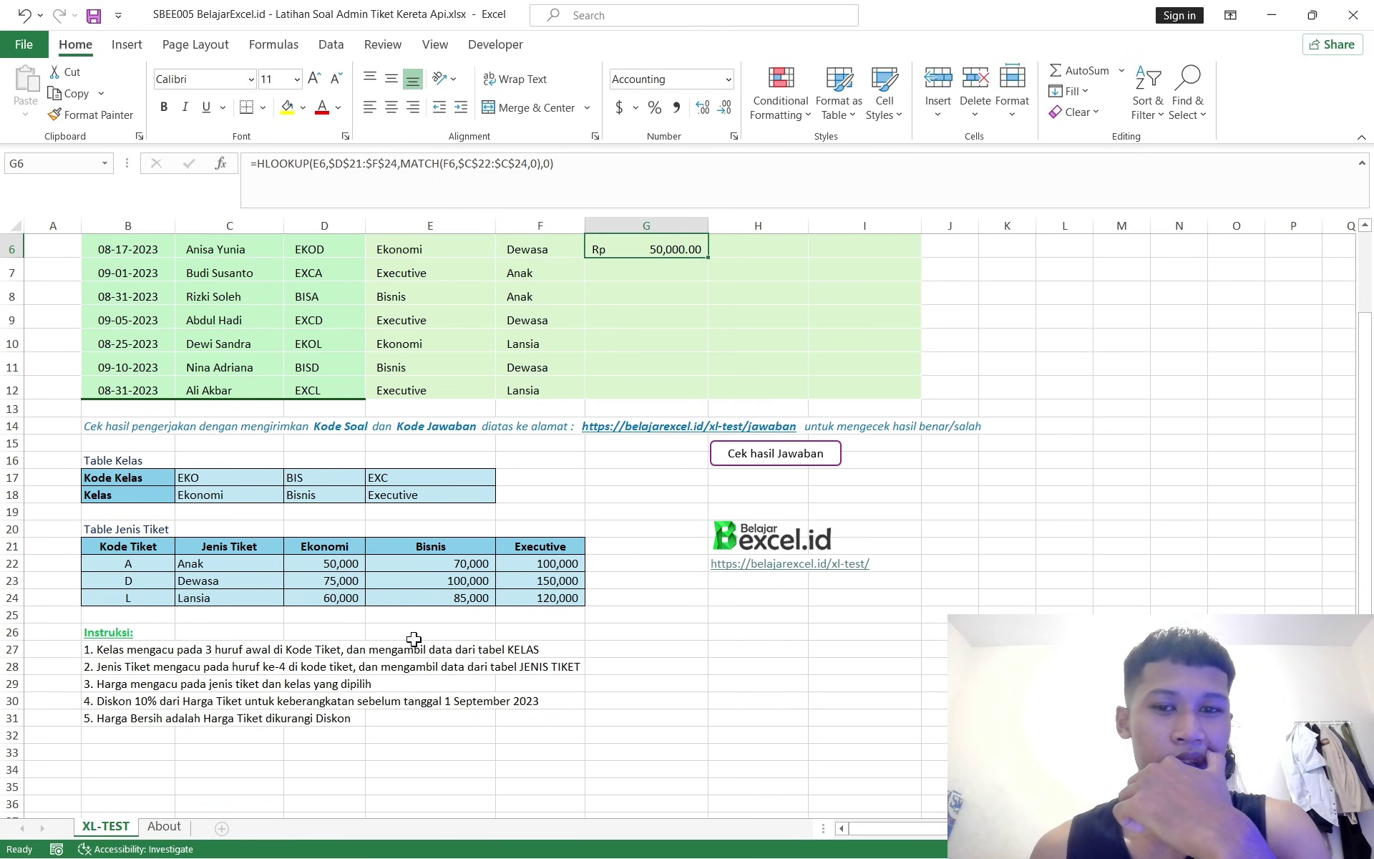
scroll(413, 639, "up", 2)
scroll(414, 639, "down", 2)
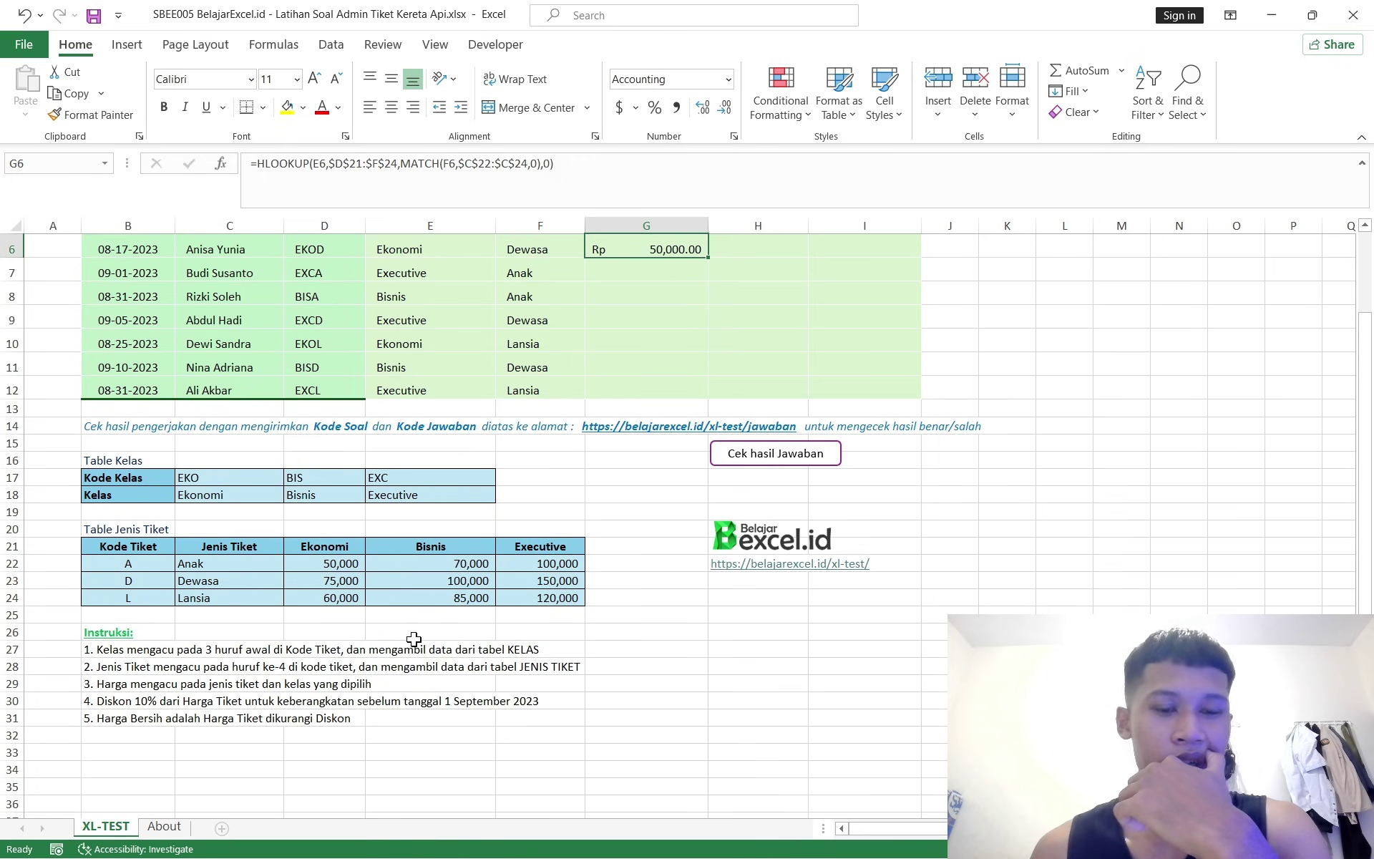
scroll(414, 639, "up", 2)
left_click(715, 368)
left_click(647, 361)
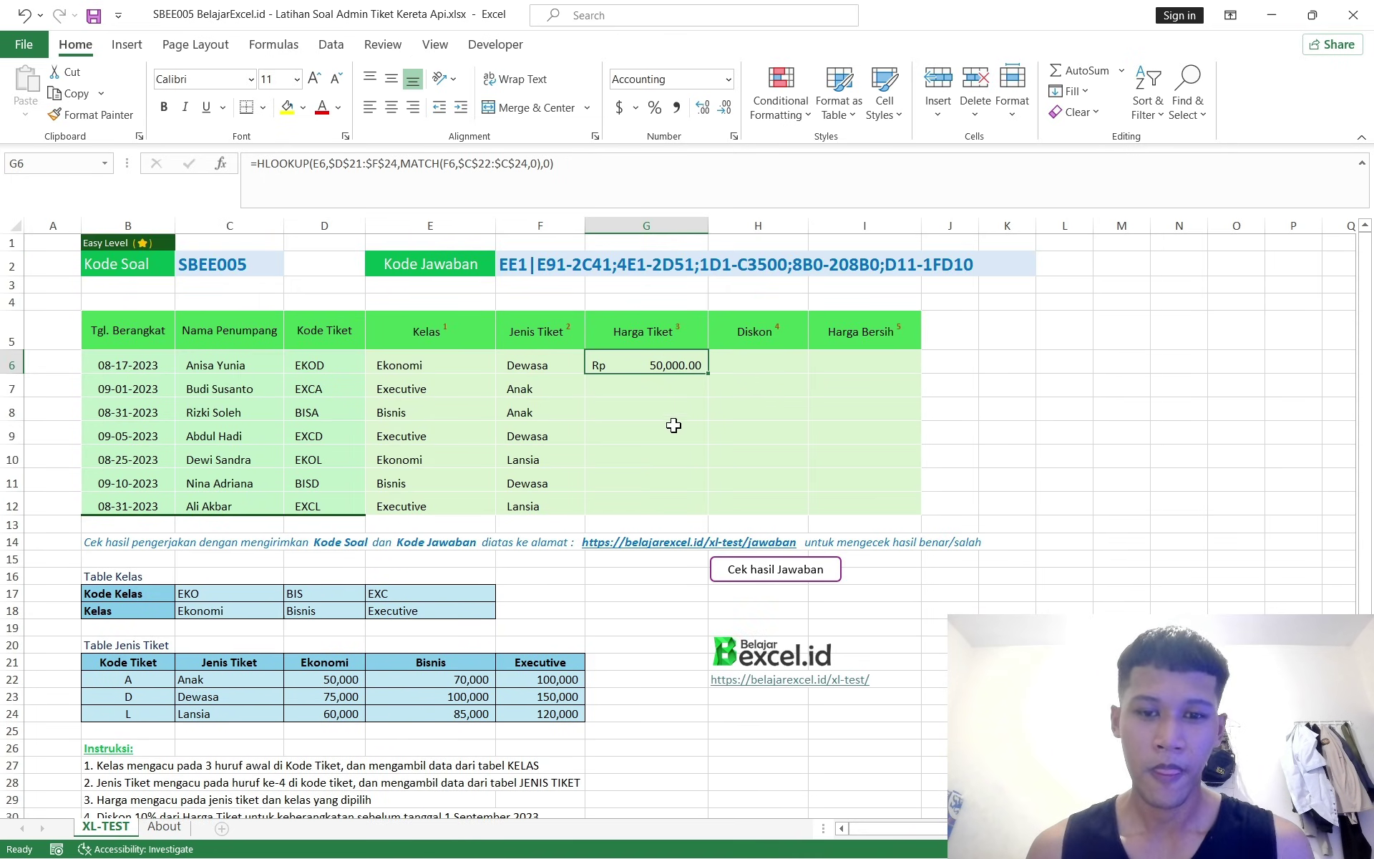
scroll(653, 405, "down", 2)
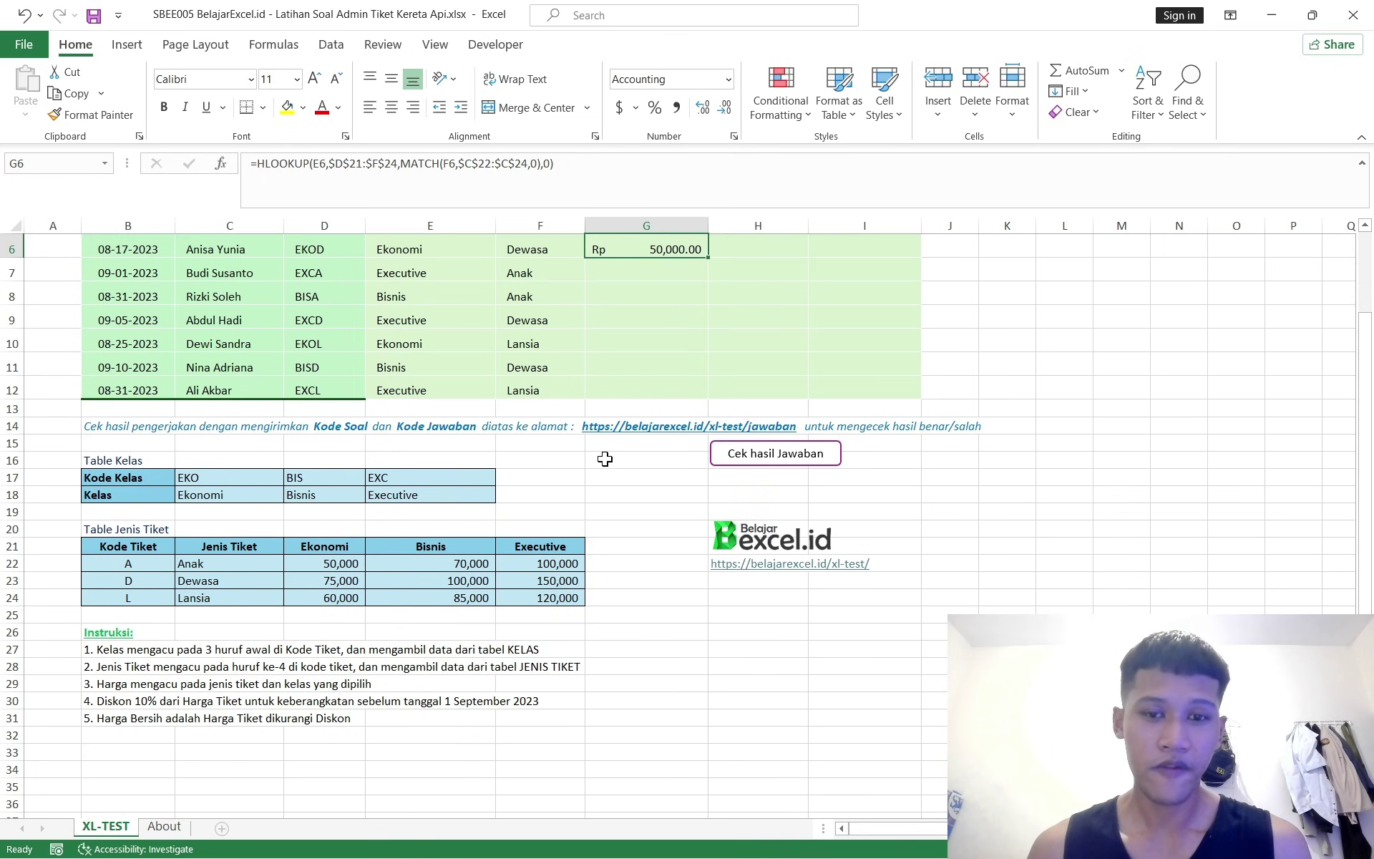
left_click(347, 581)
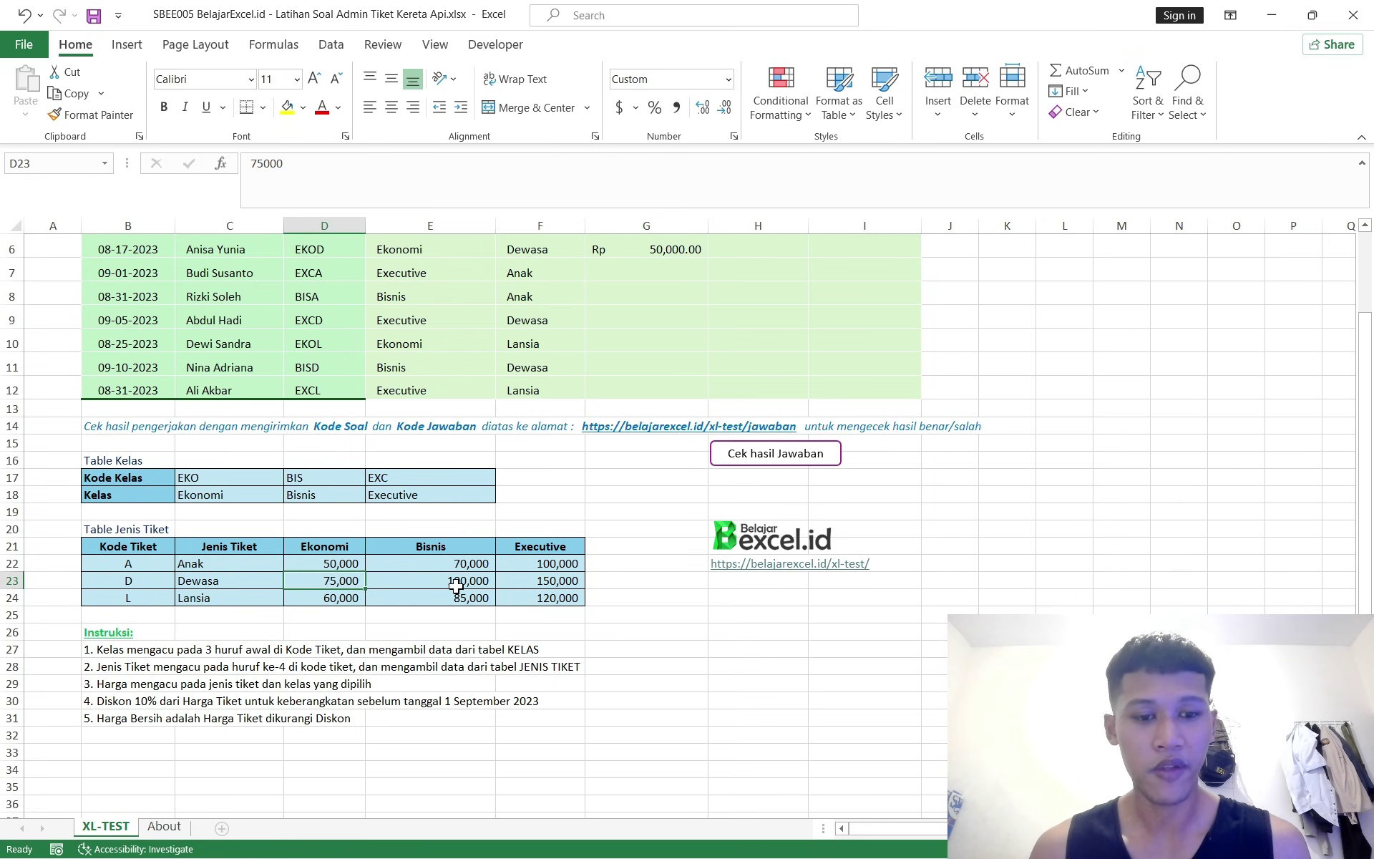
scroll(456, 586, "up", 2)
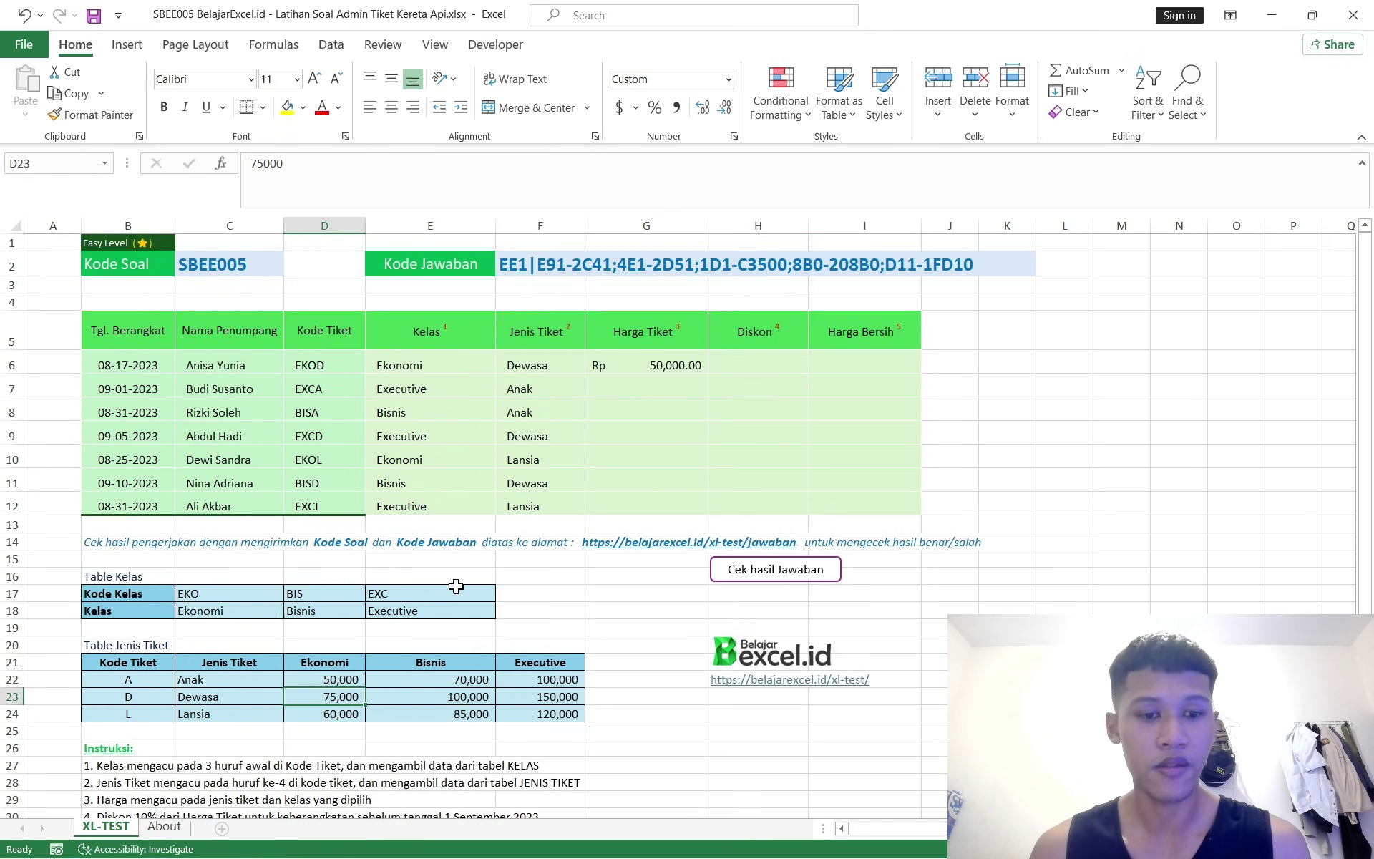
Add +1 to the MATCH row index in the G6 HLOOKUP formula for Harga Tiket
left_click(333, 677)
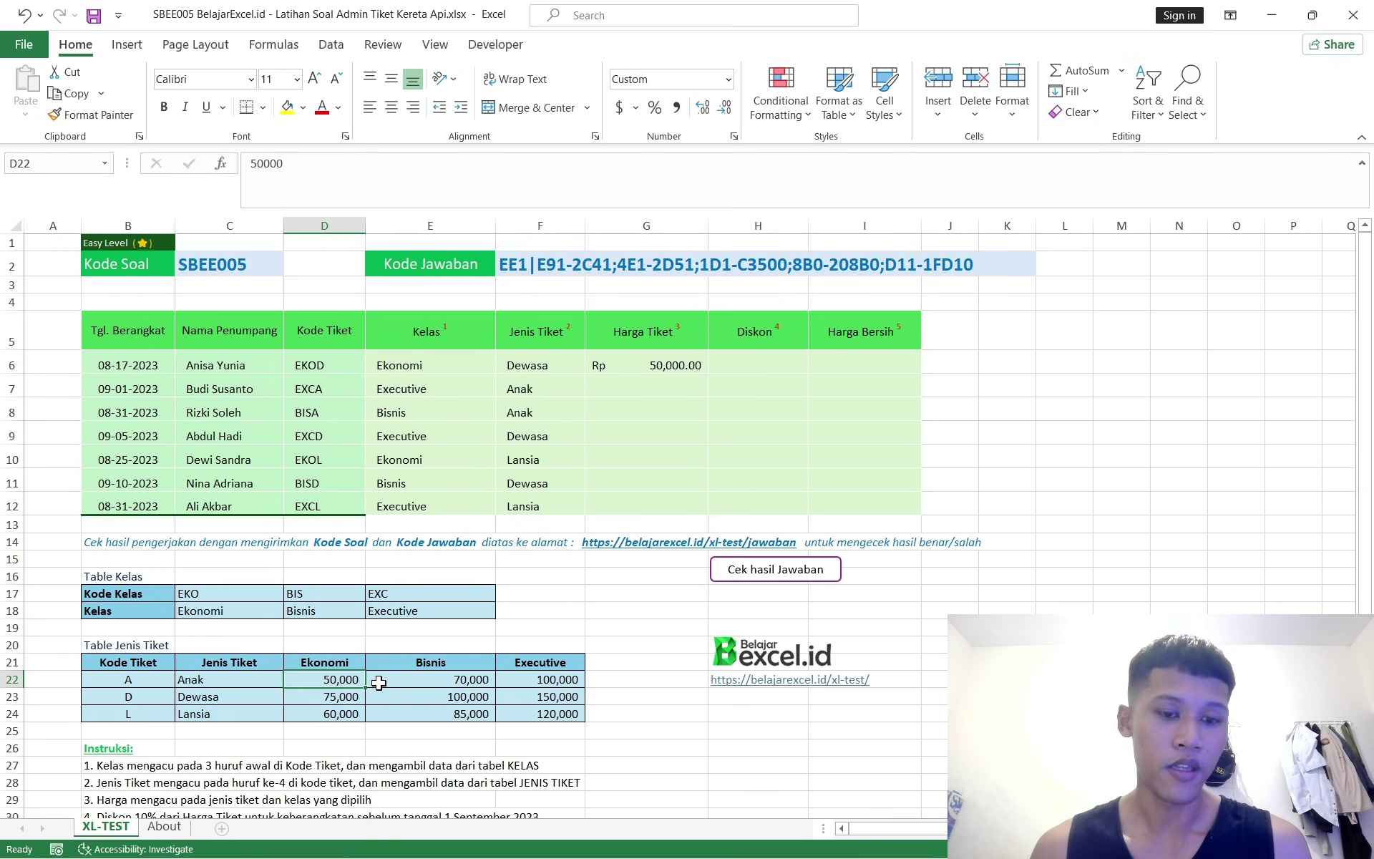
left_click(646, 360)
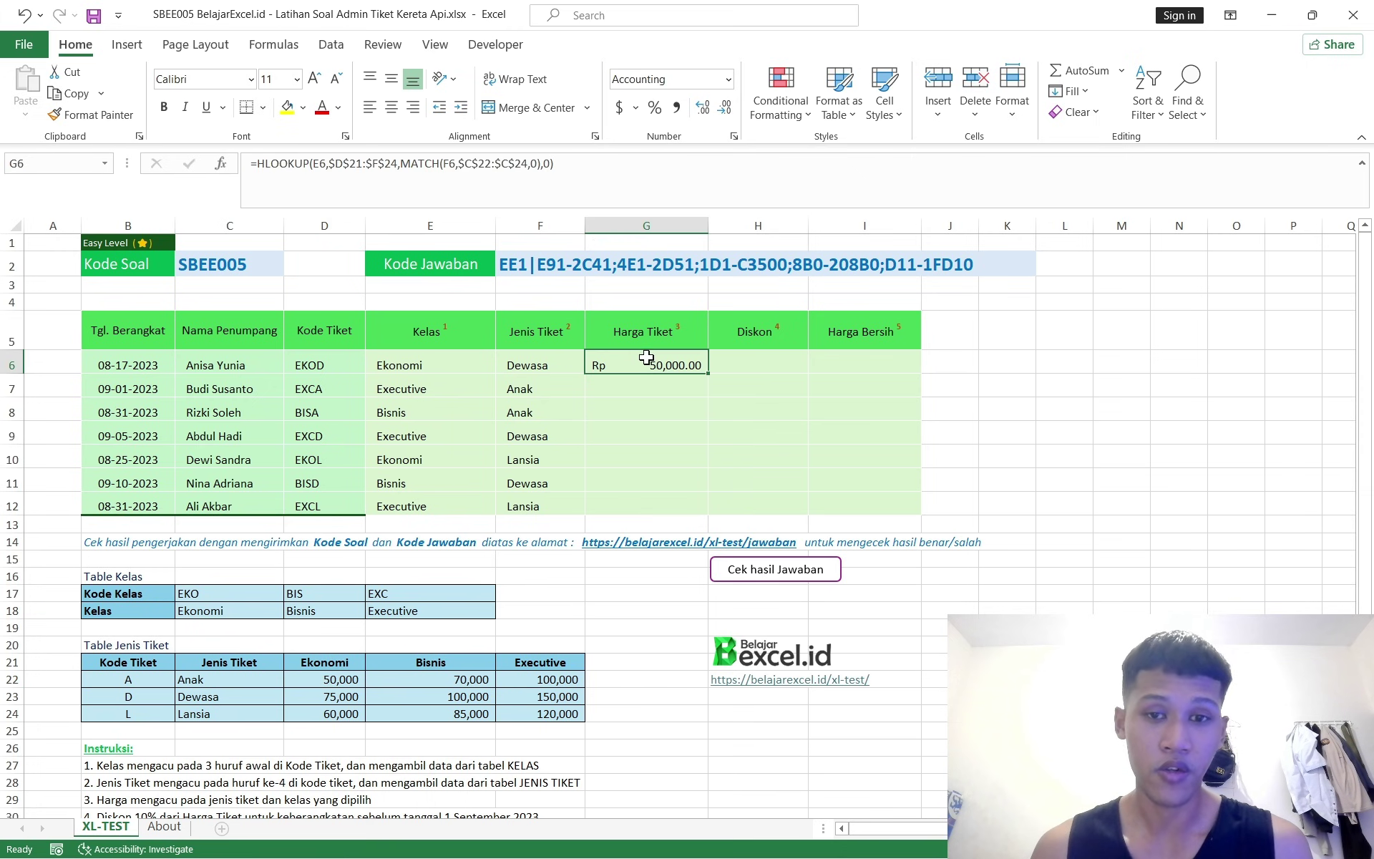
left_click(541, 165)
type("+1")
key("Return")
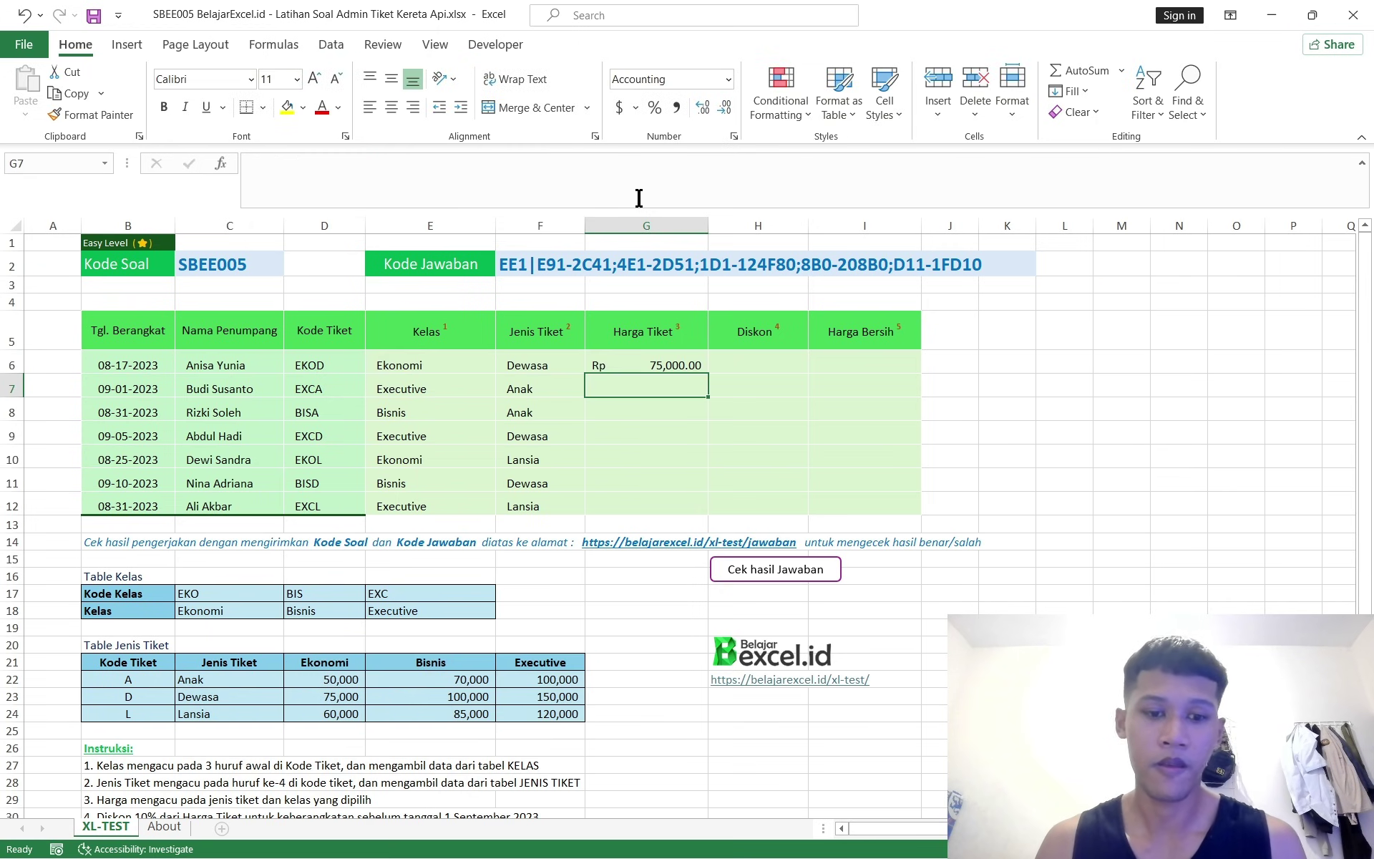
left_click(668, 347)
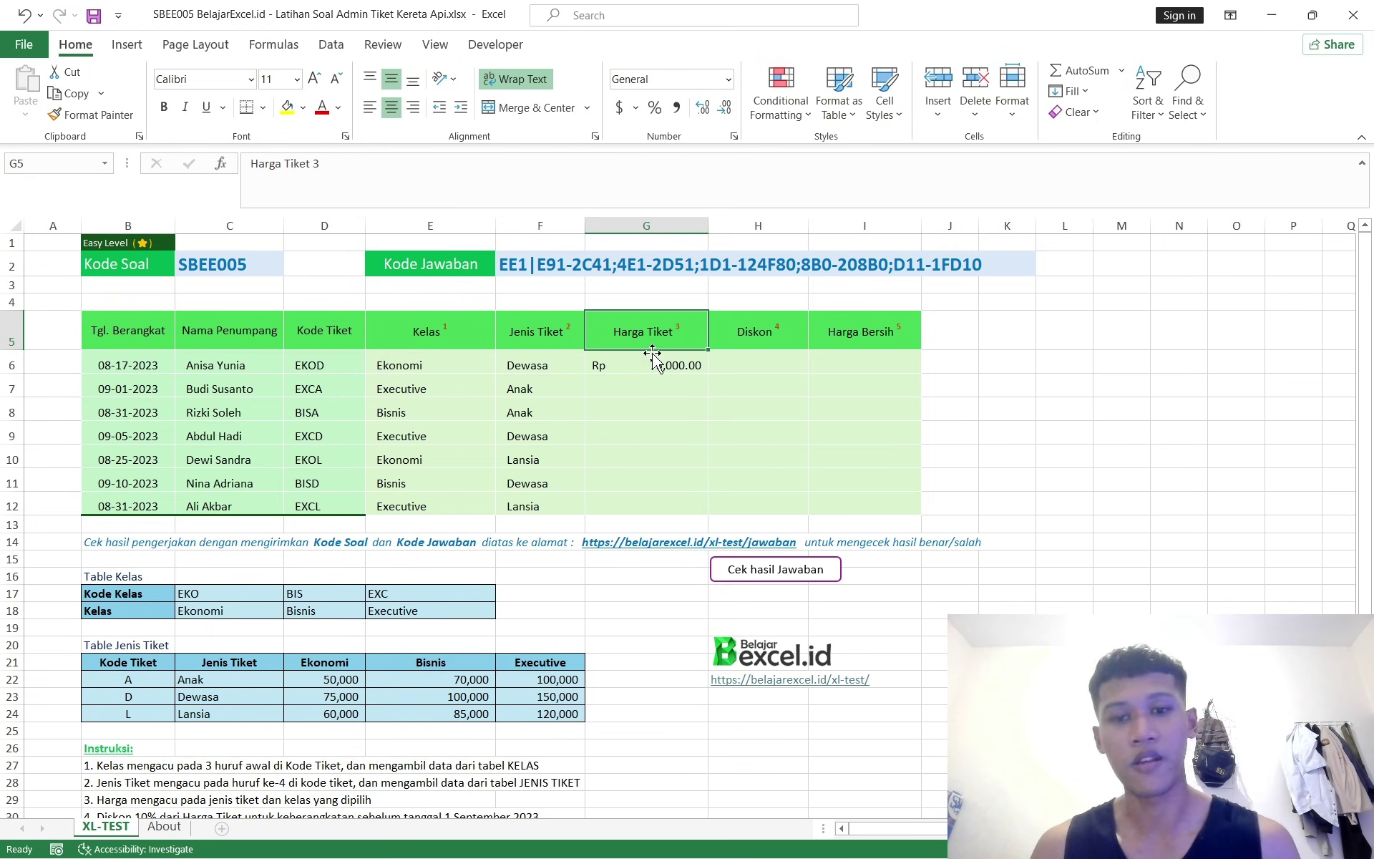
left_click(667, 361)
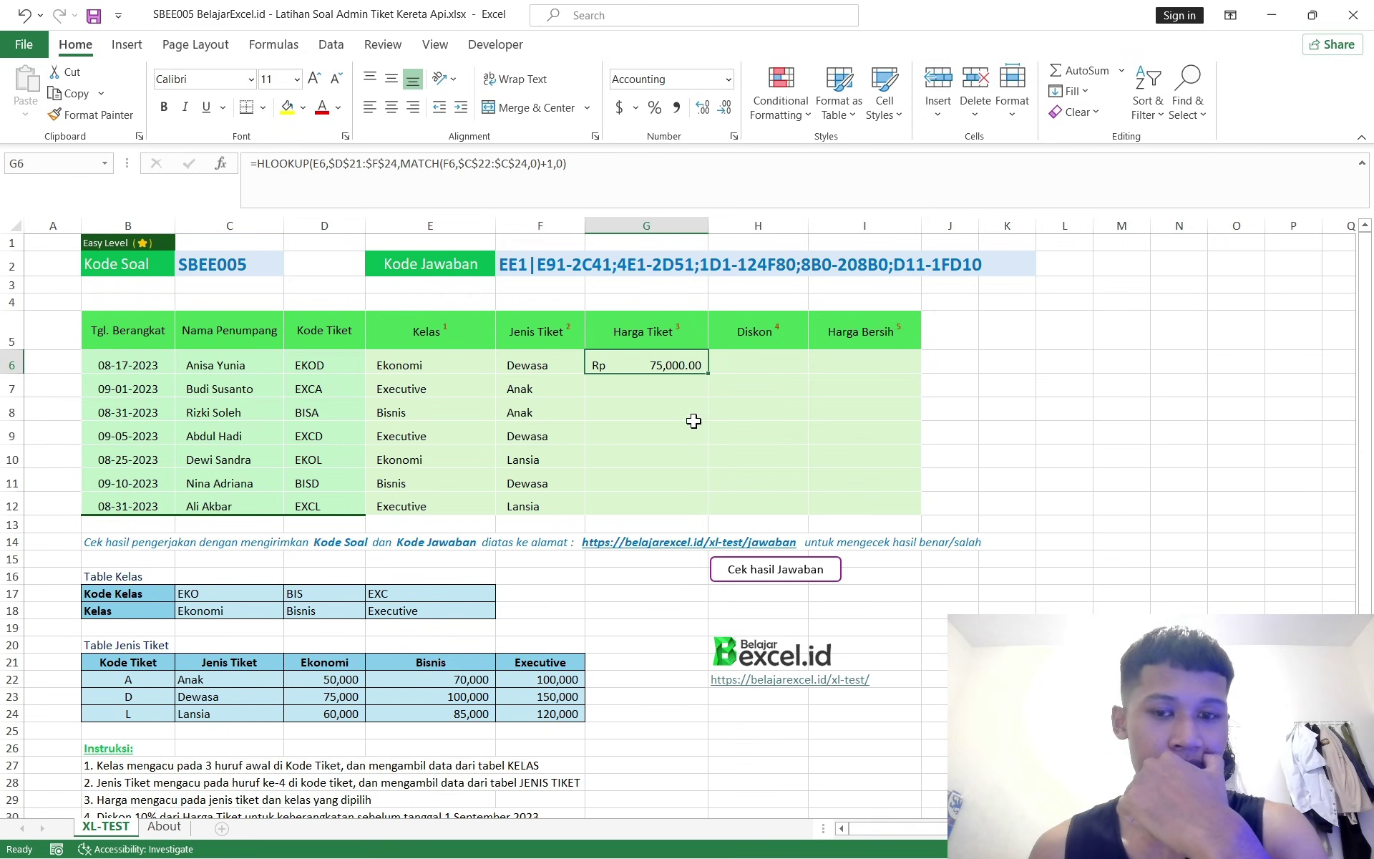
Check the Kelas and Jenis Tiket in row 7 against the Executive prices, and fill the Harga Tiket formula from G6 down to G12
left_click(439, 388)
left_click(538, 405)
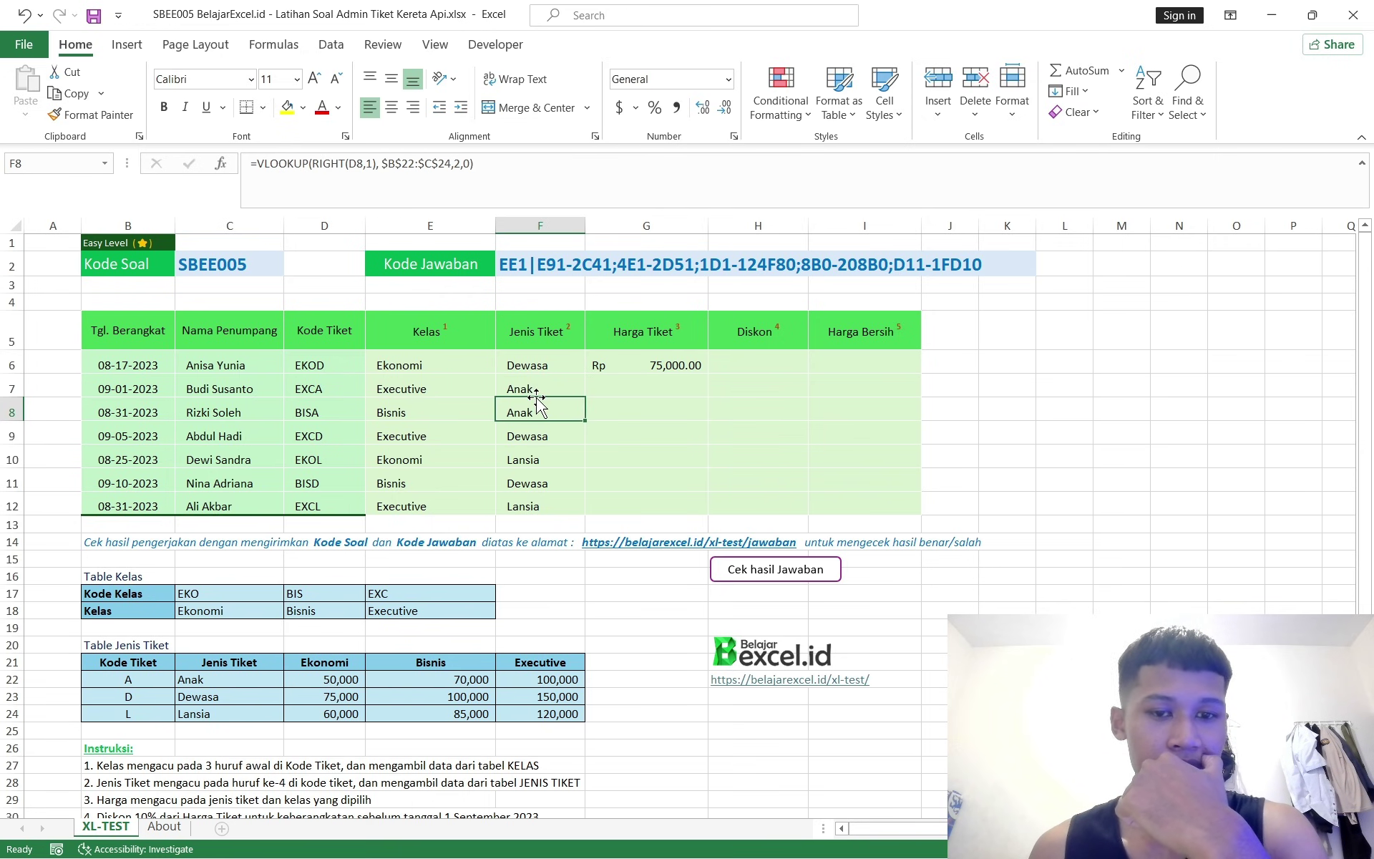
left_click(540, 387)
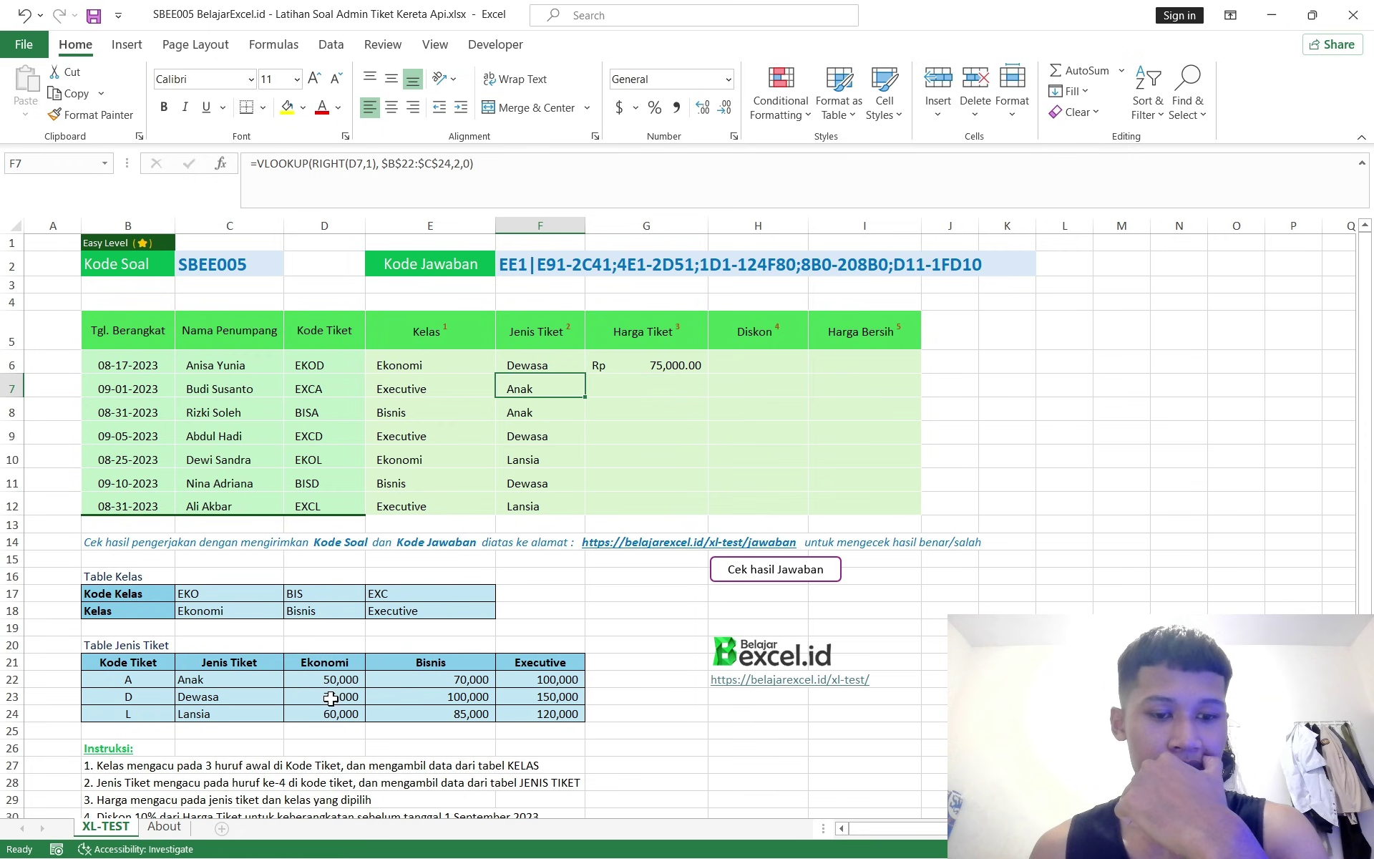
left_click(561, 664)
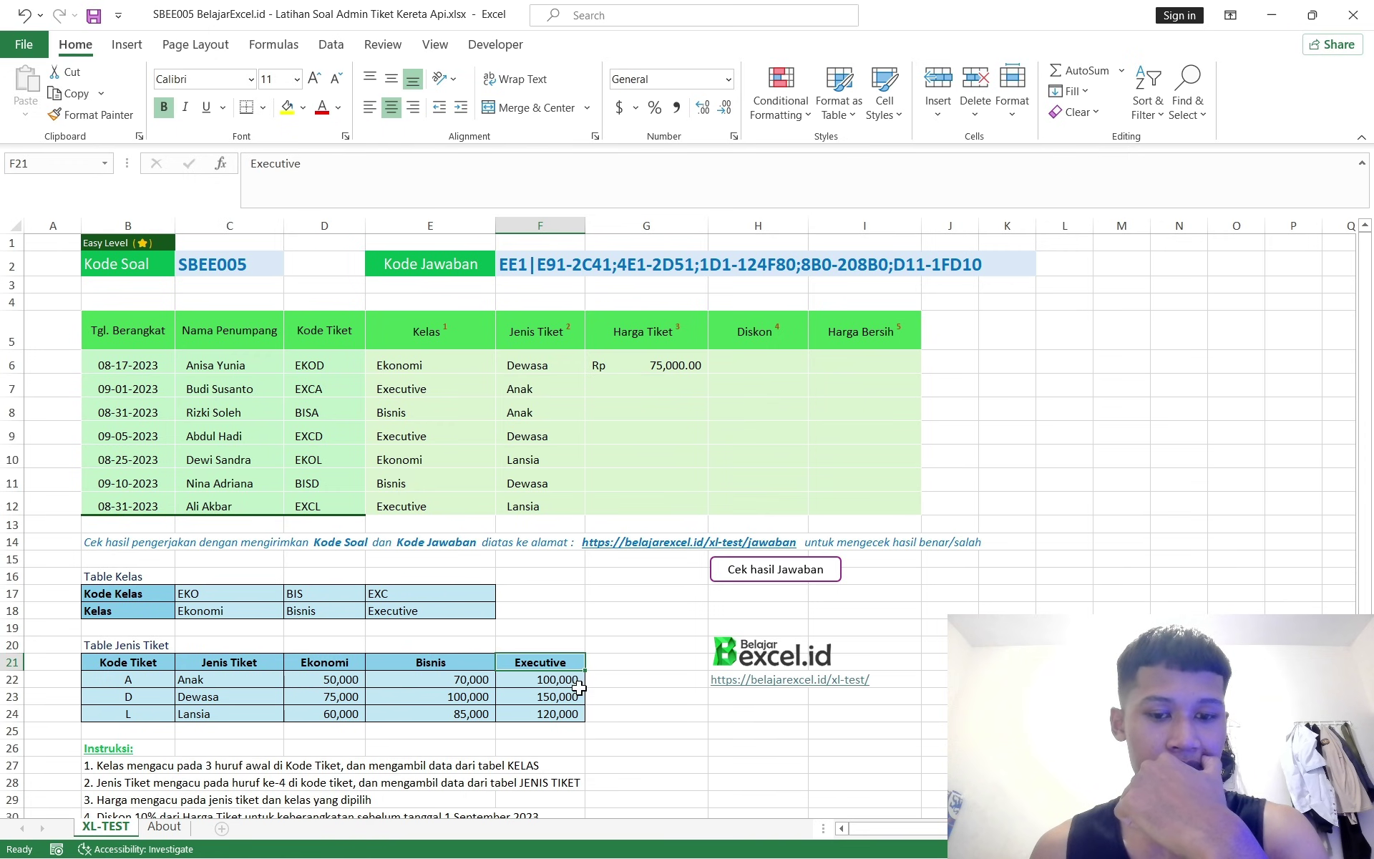
left_click(651, 364)
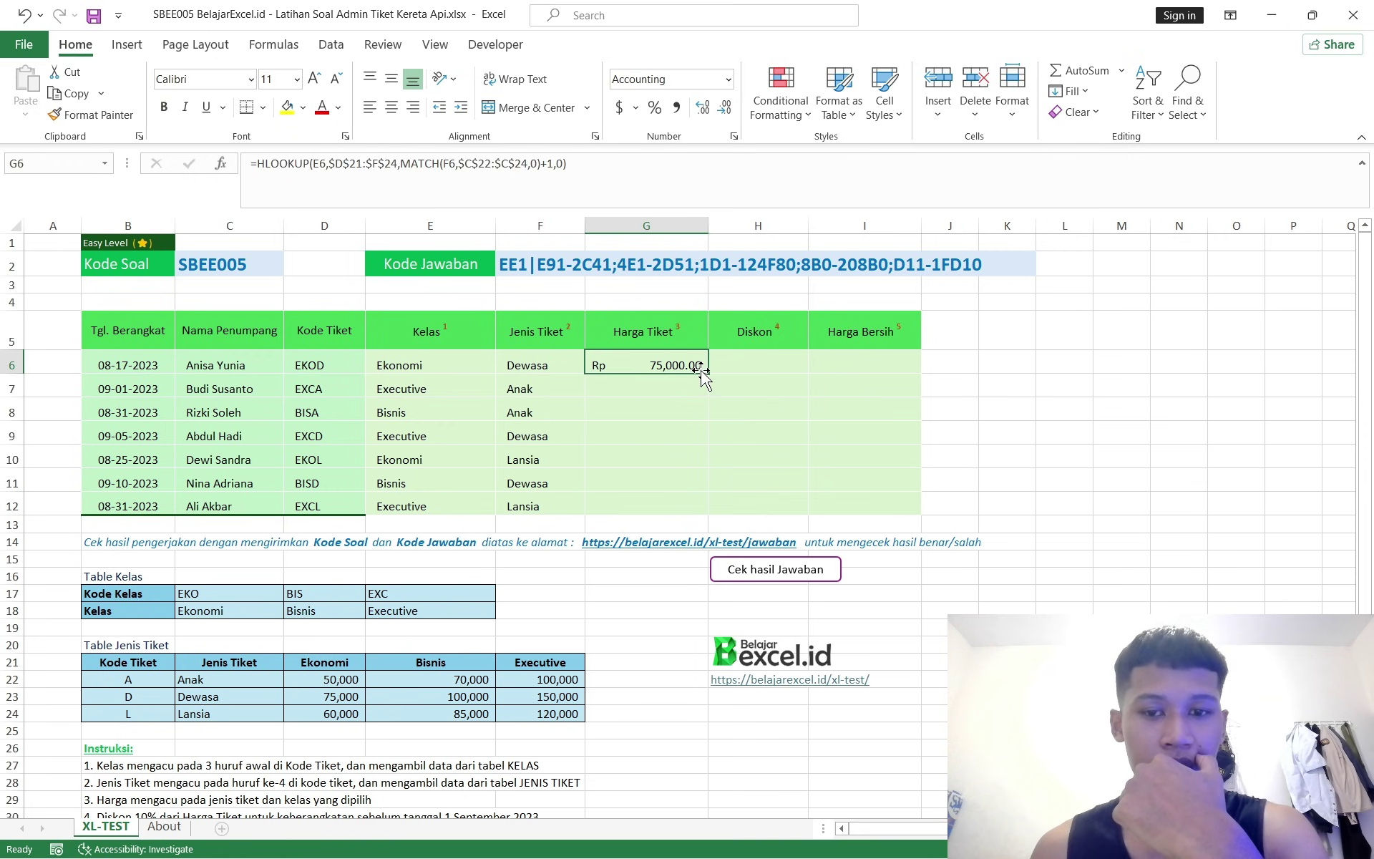
left_click_drag(709, 374, 706, 509)
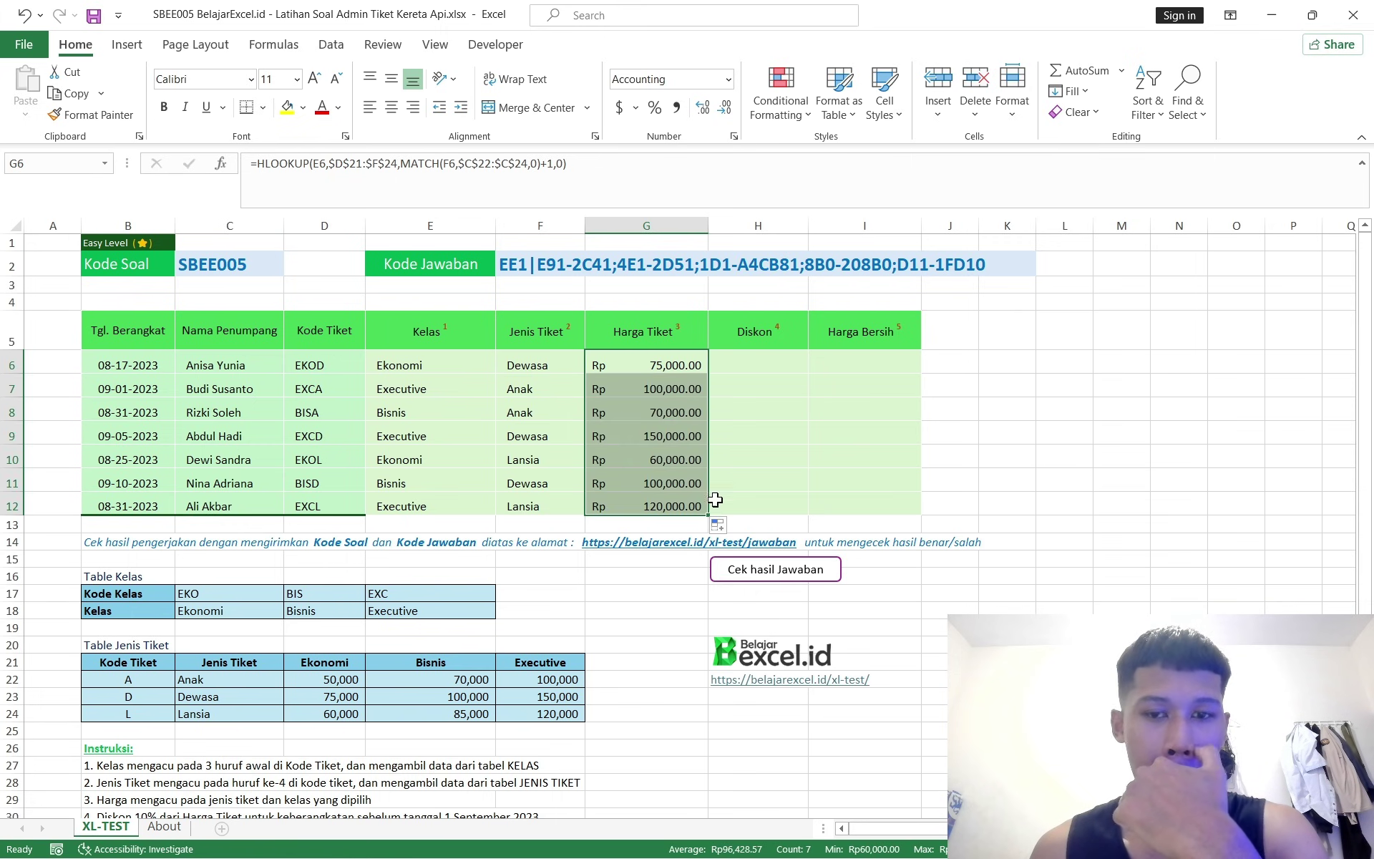
Read the Diskon and Harga Bersih instructions in rows 30 and 31 alongside the Diskon column
left_click(770, 363)
scroll(733, 479, "down", 2)
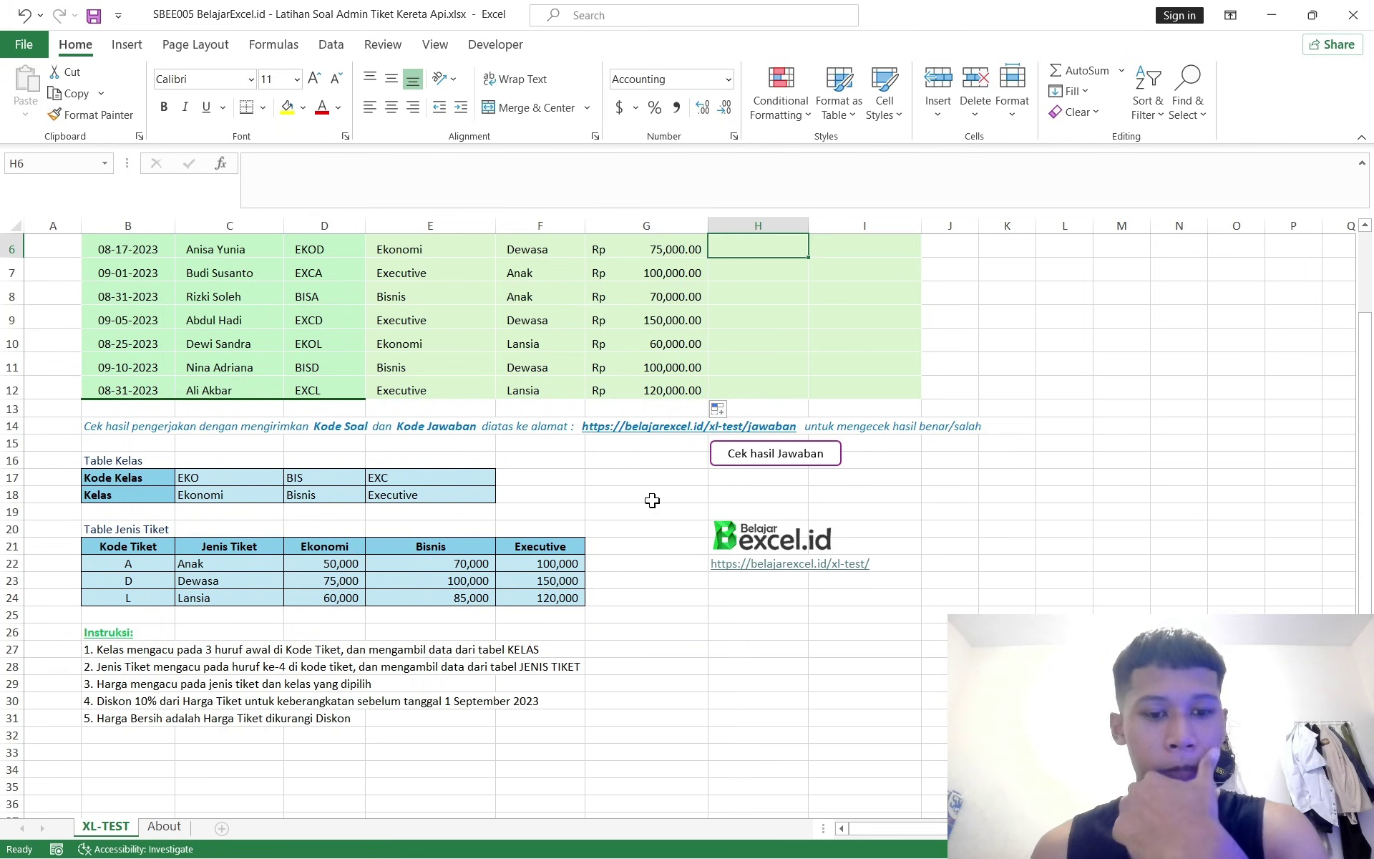
scroll(419, 635, "down", 2)
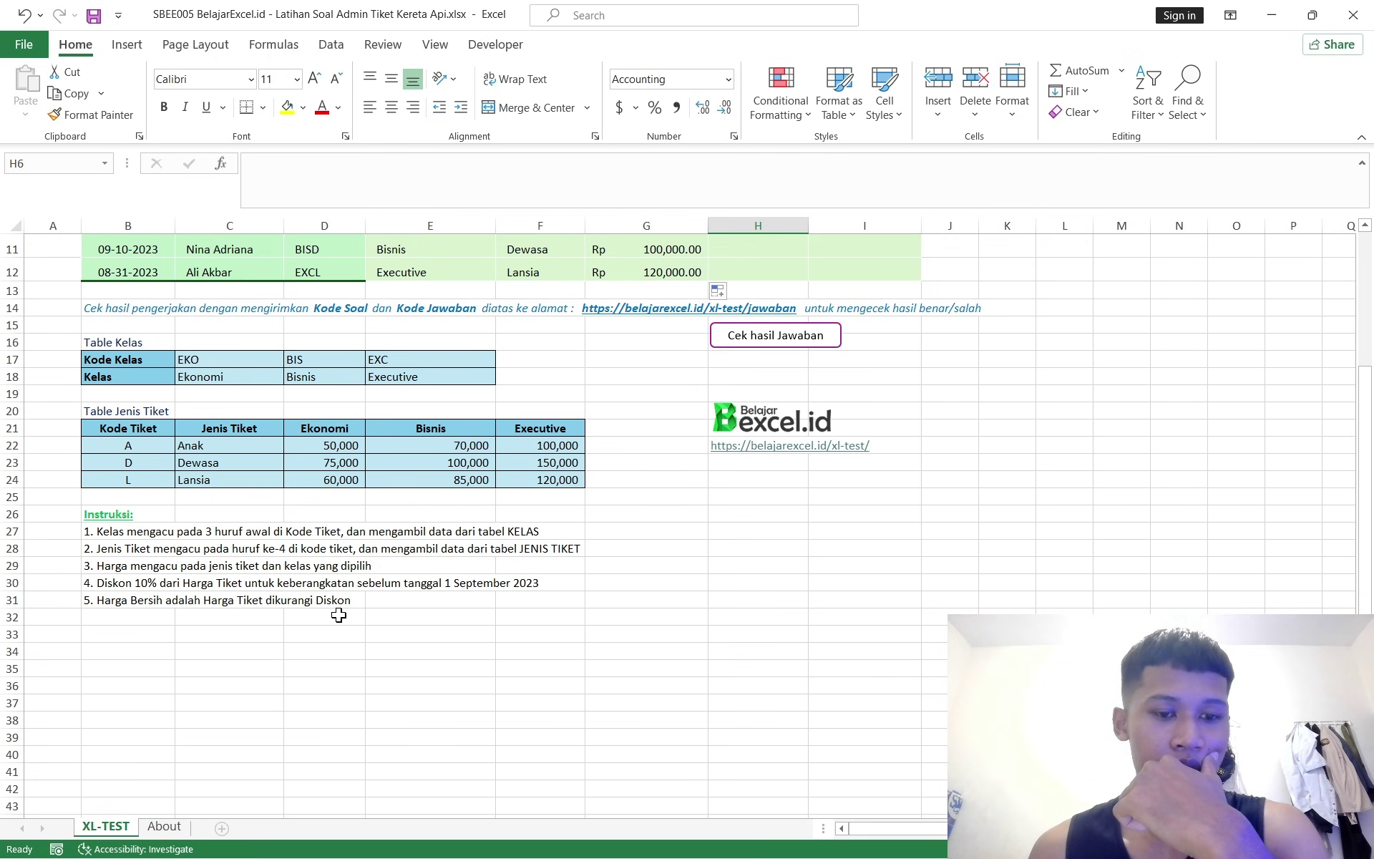
scroll(515, 612, "up", 4)
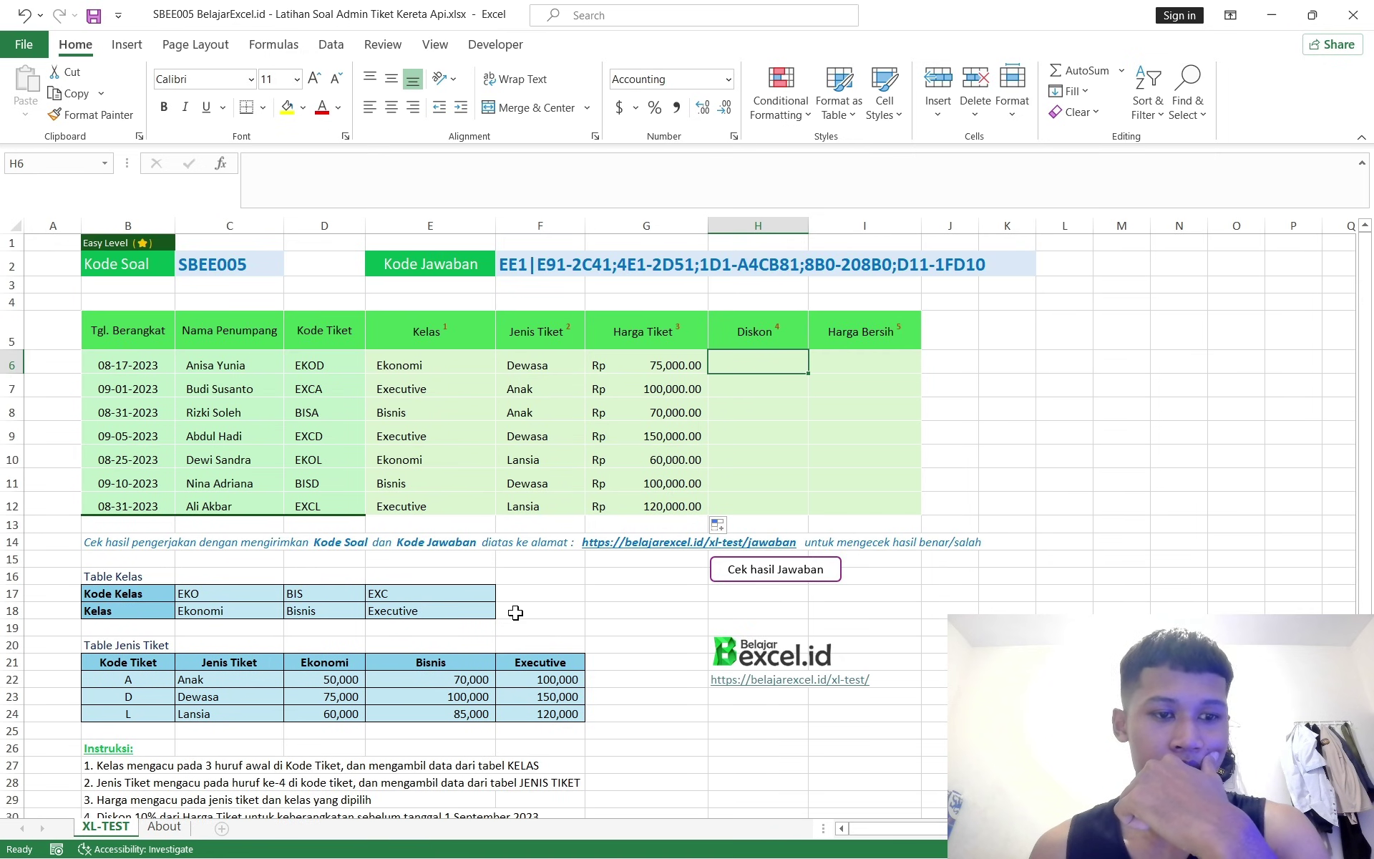
scroll(516, 613, "down", 2)
scroll(515, 613, "up", 2)
scroll(515, 612, "down", 2)
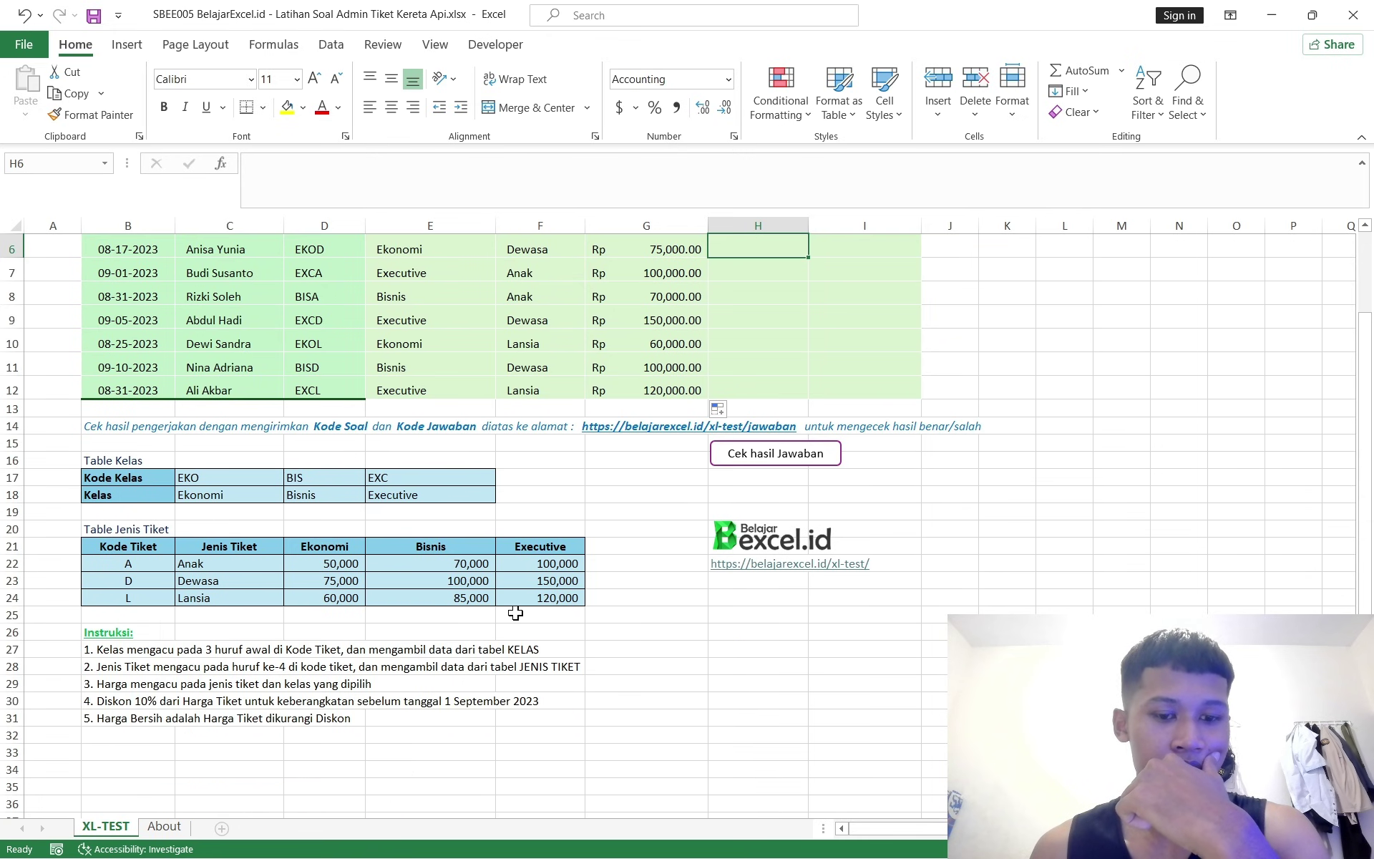
scroll(516, 612, "up", 2)
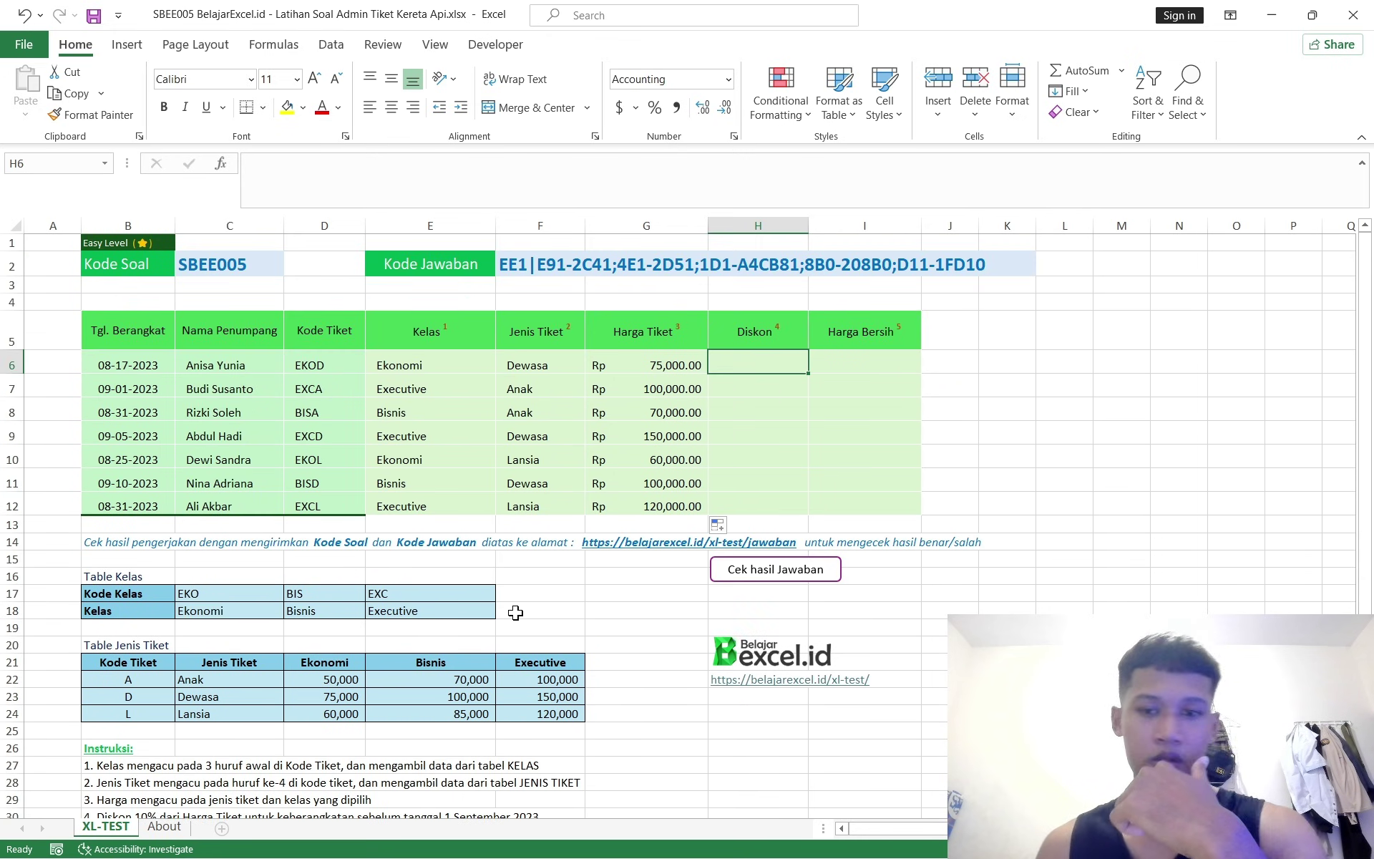
Begin an IF formula in Diskon cell H6 that tests whether departure date B6 is earlier than DATE(2023, 10,1)
type("=if(")
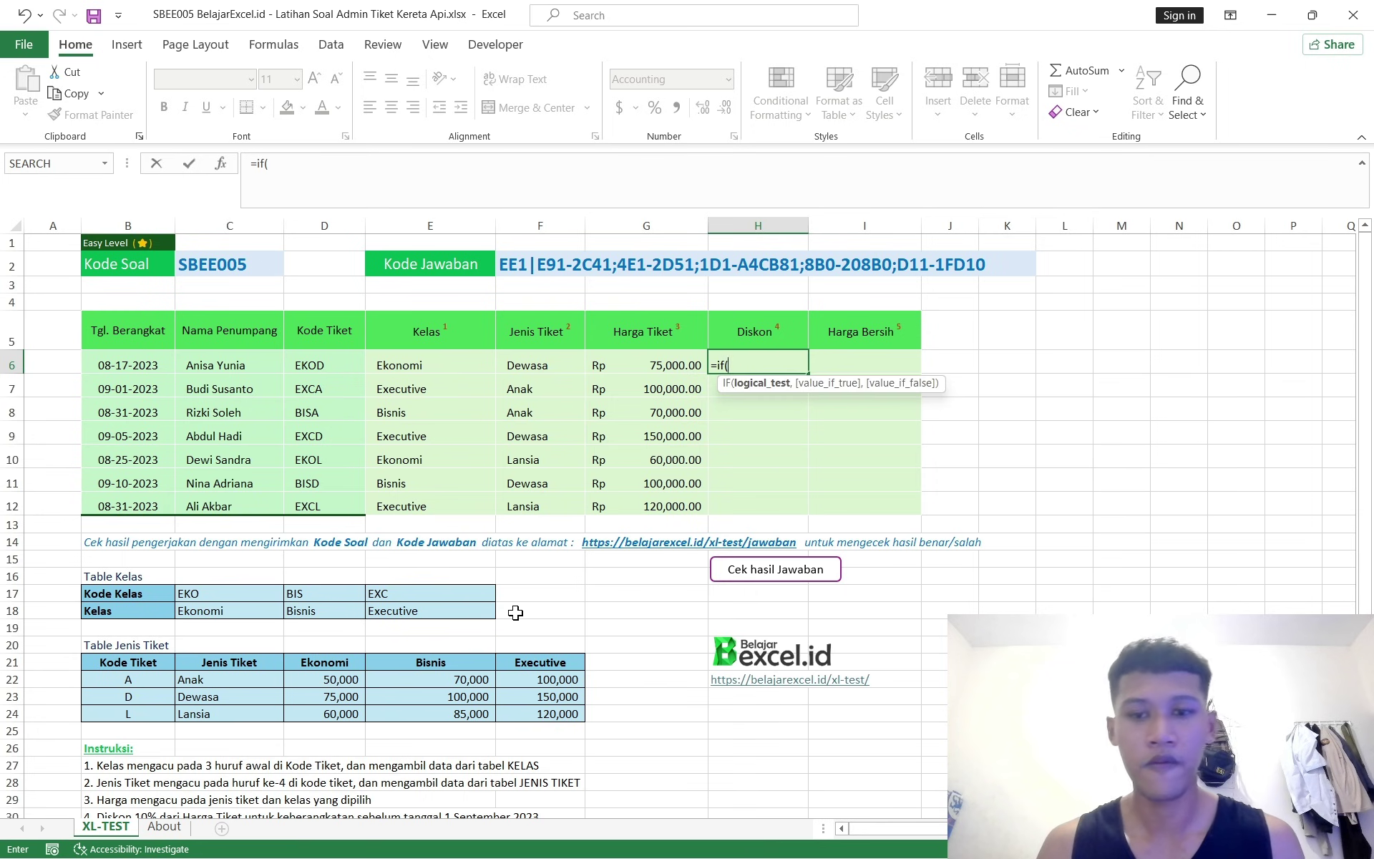
left_click(136, 357)
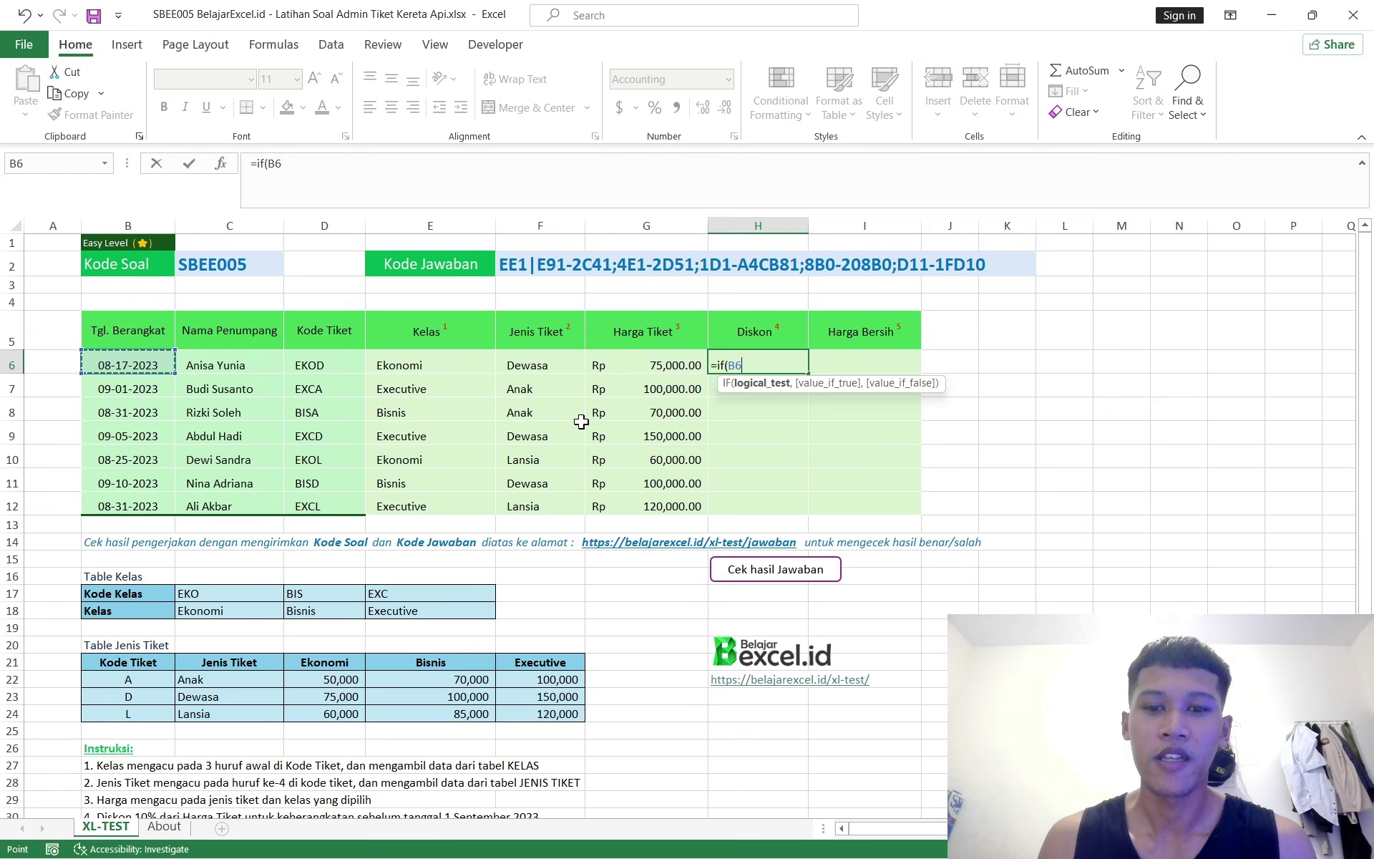
type("<")
scroll(538, 544, "down", 2)
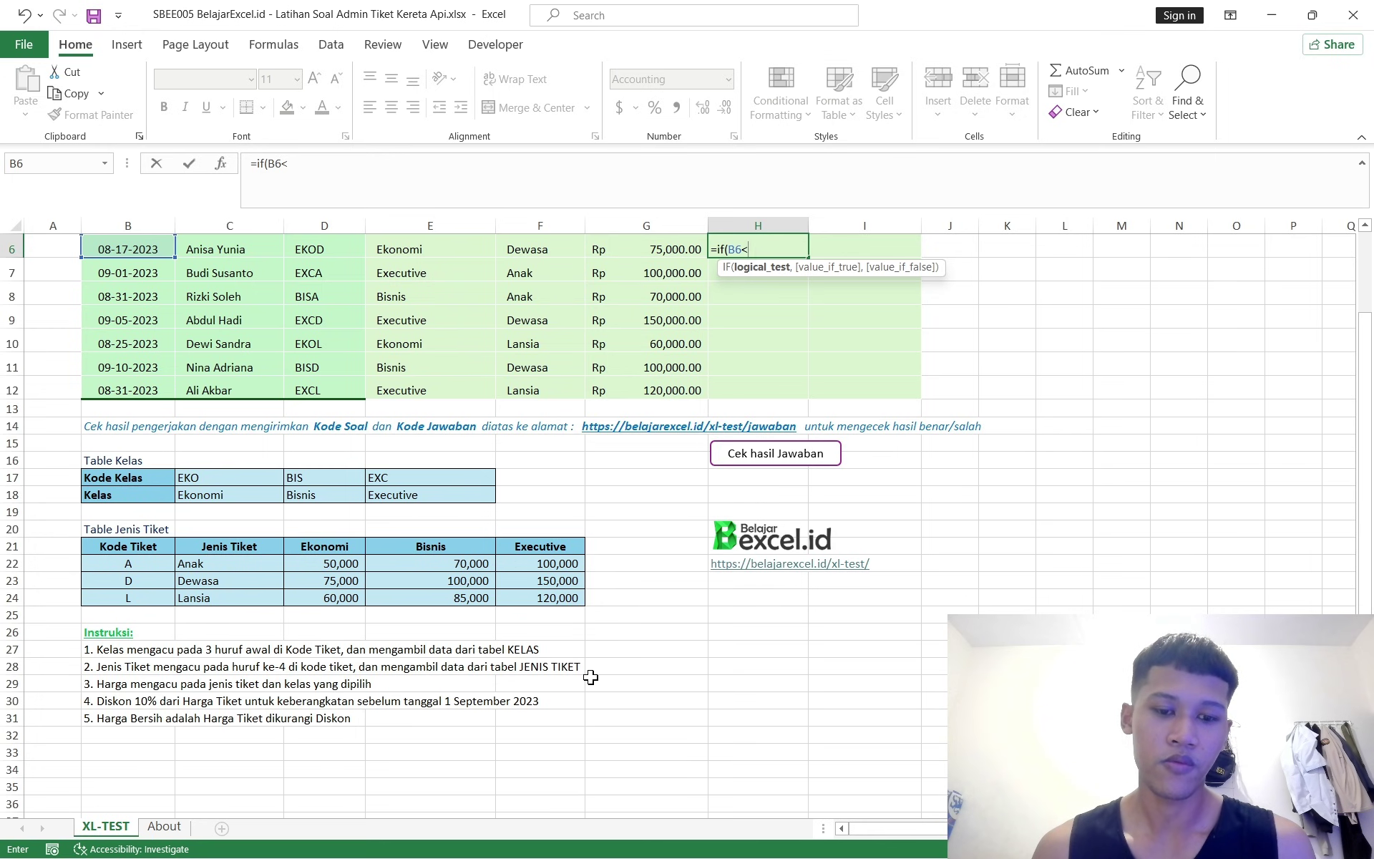
type("1")
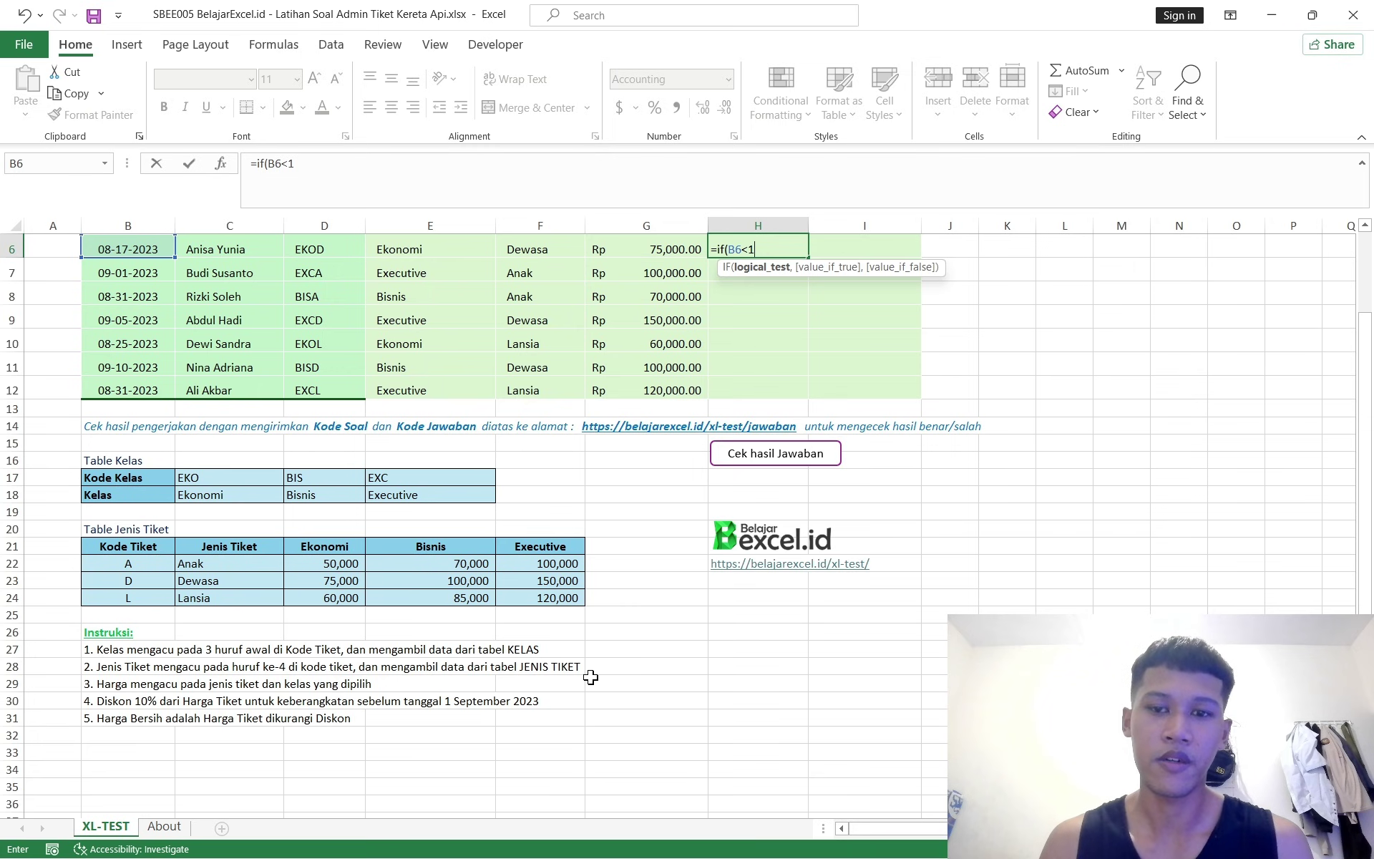
key("BackSpace")
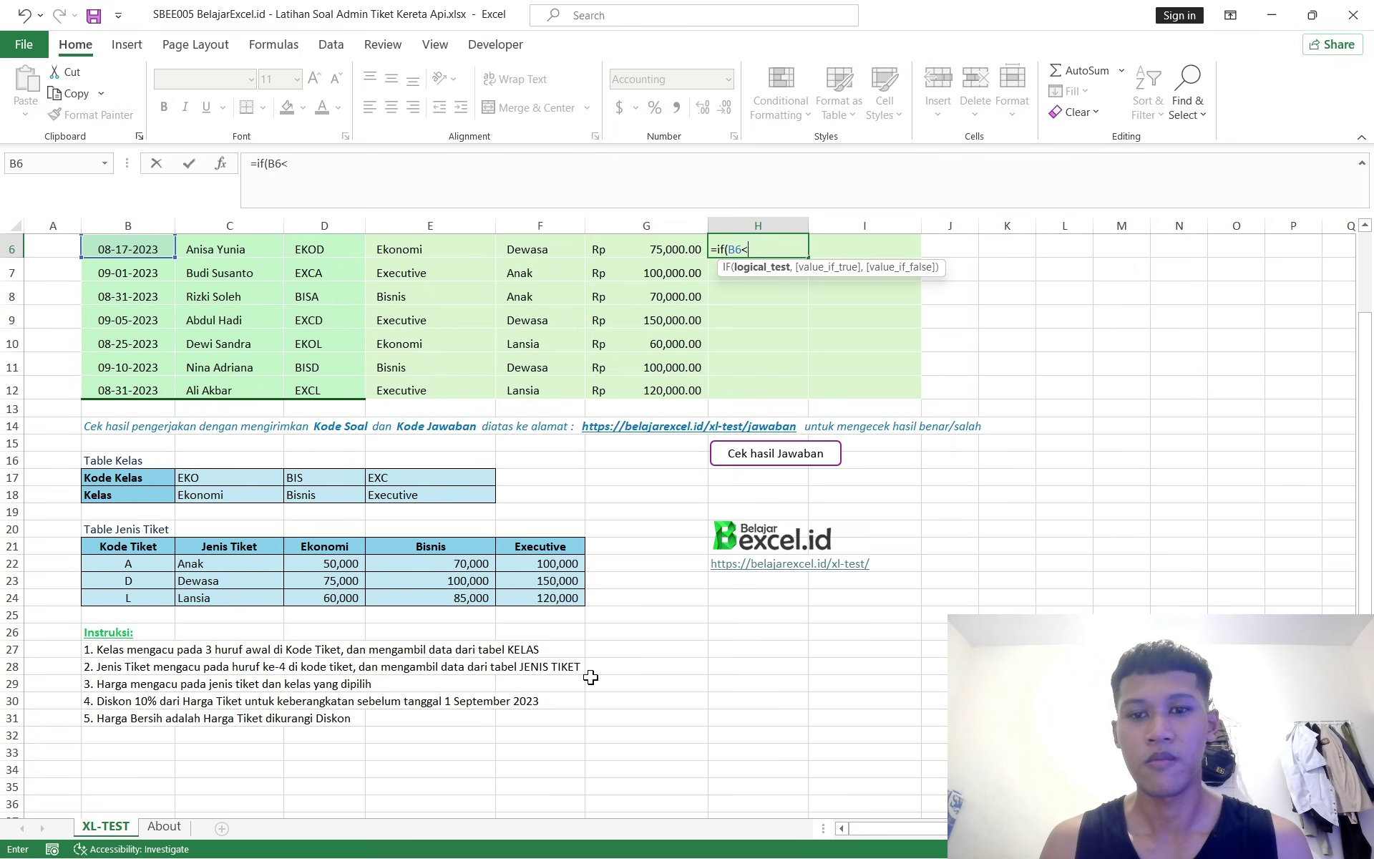
type("dat")
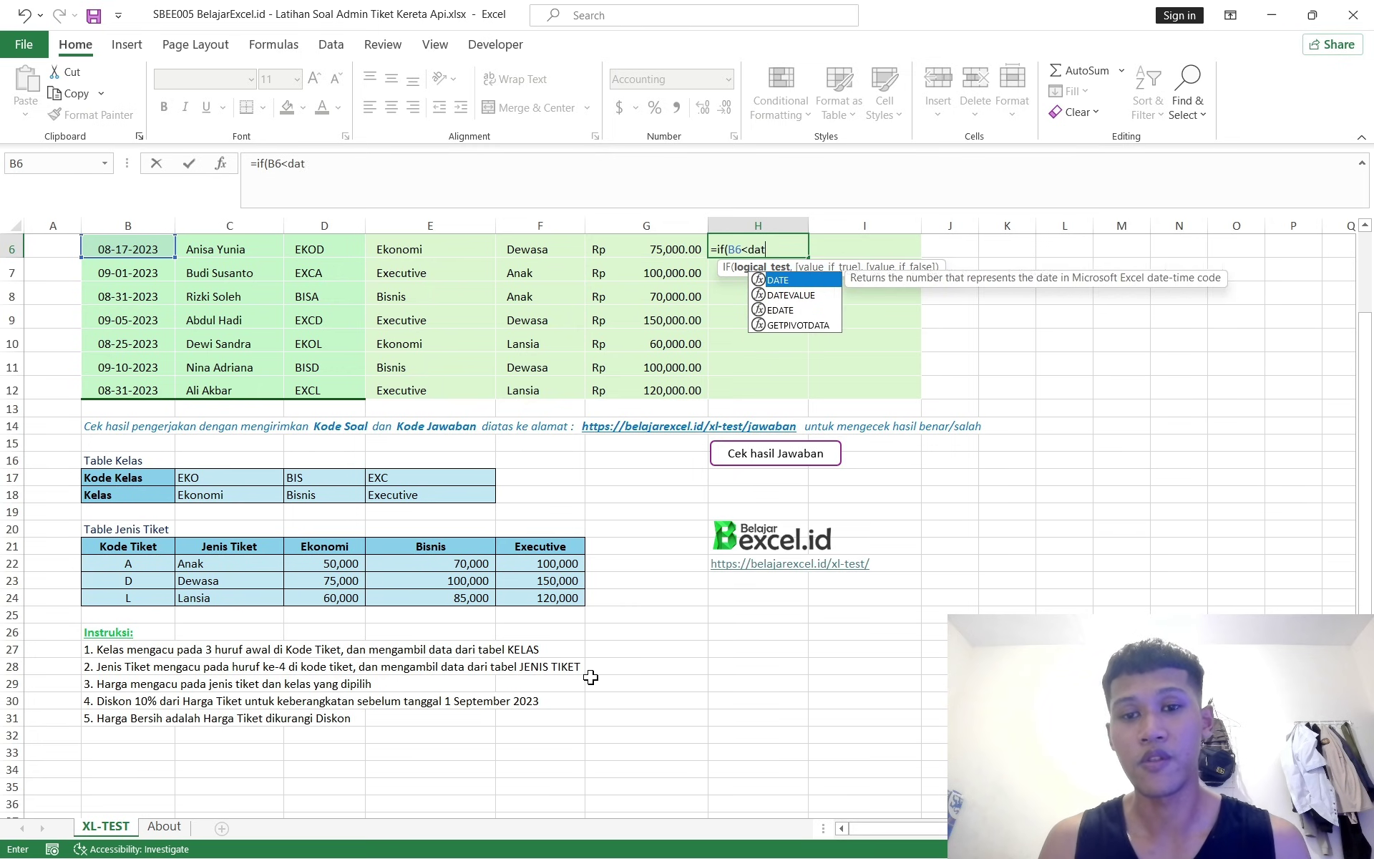
type("e(")
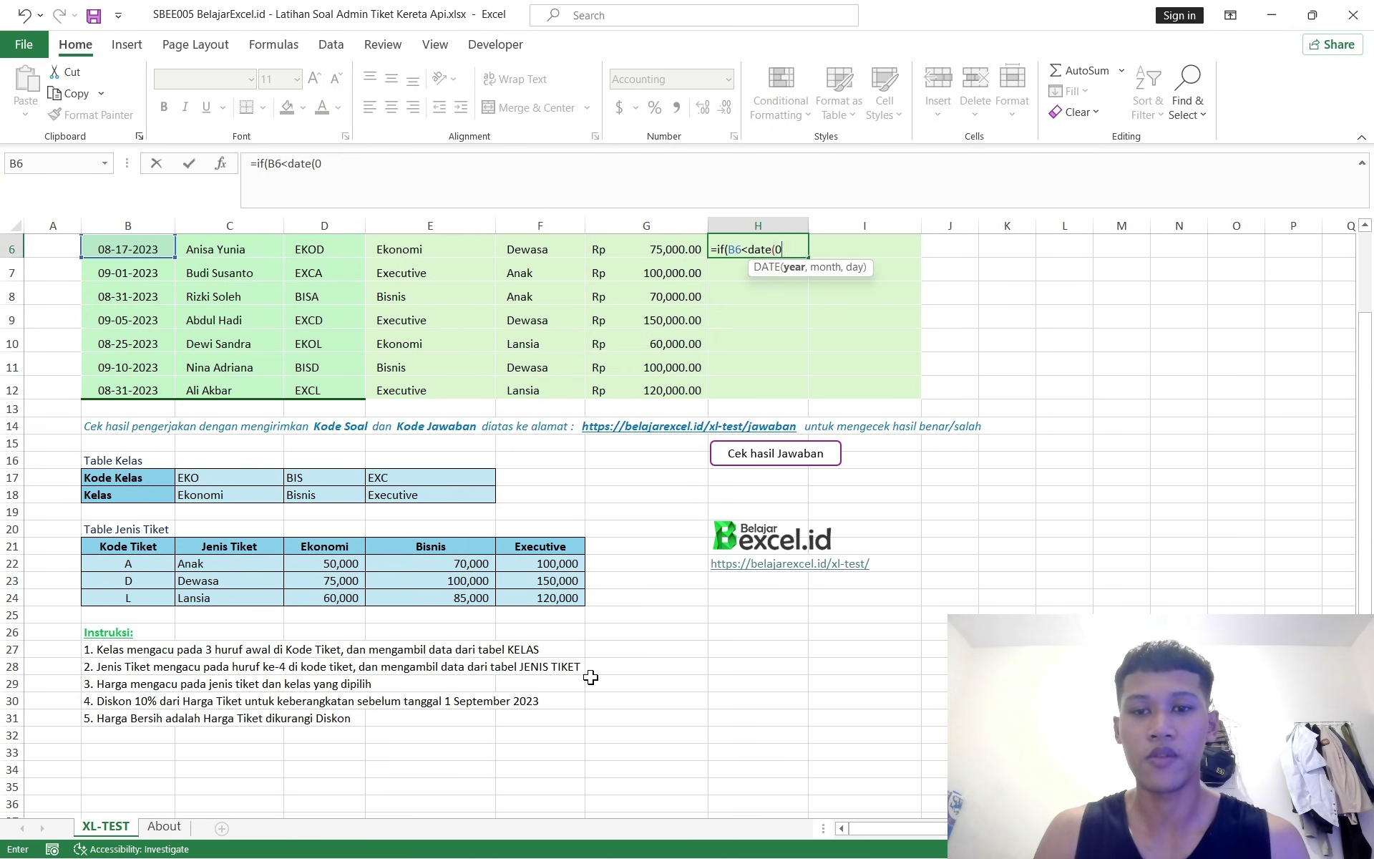
type("2023, 10")
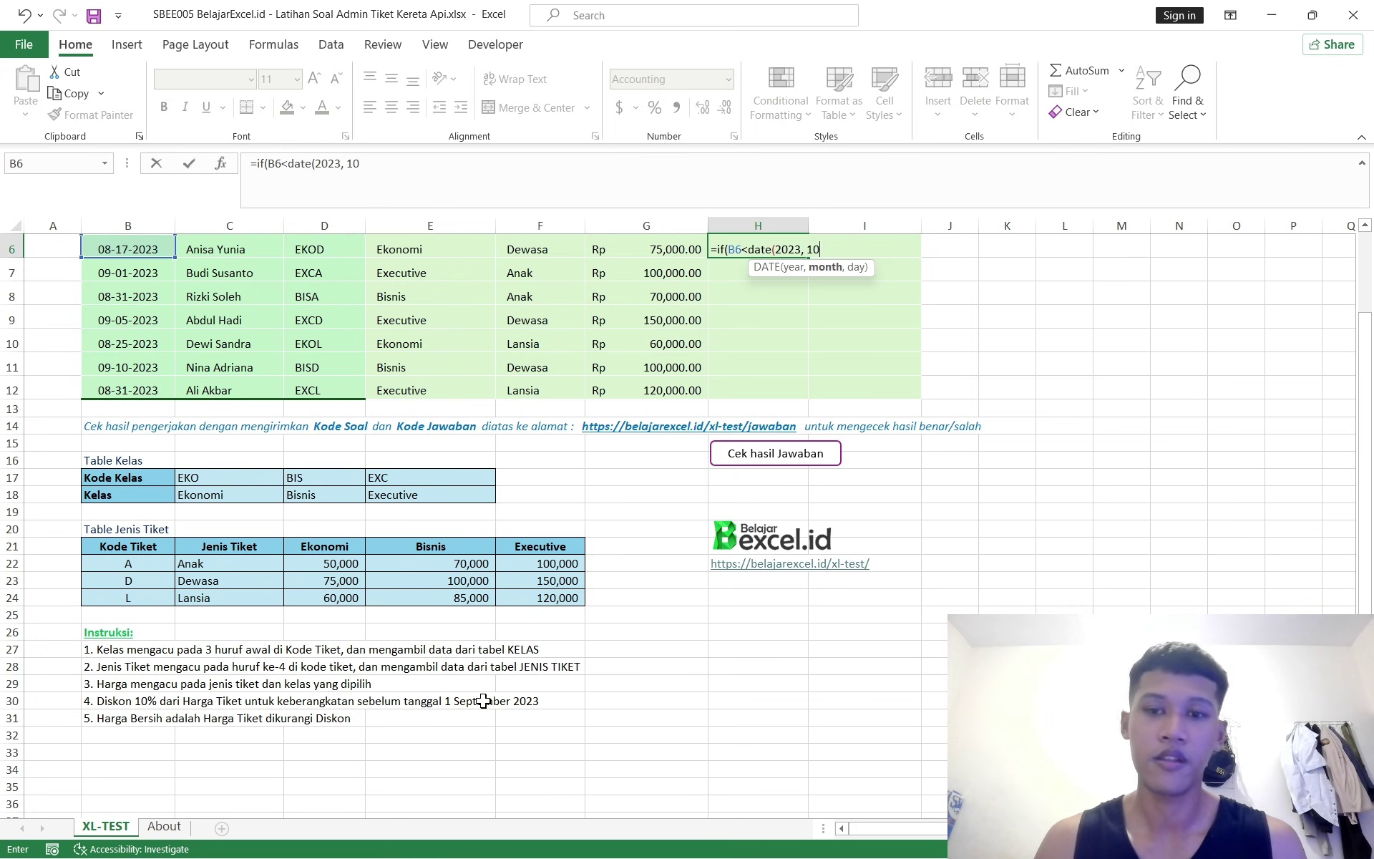
type(",1)")
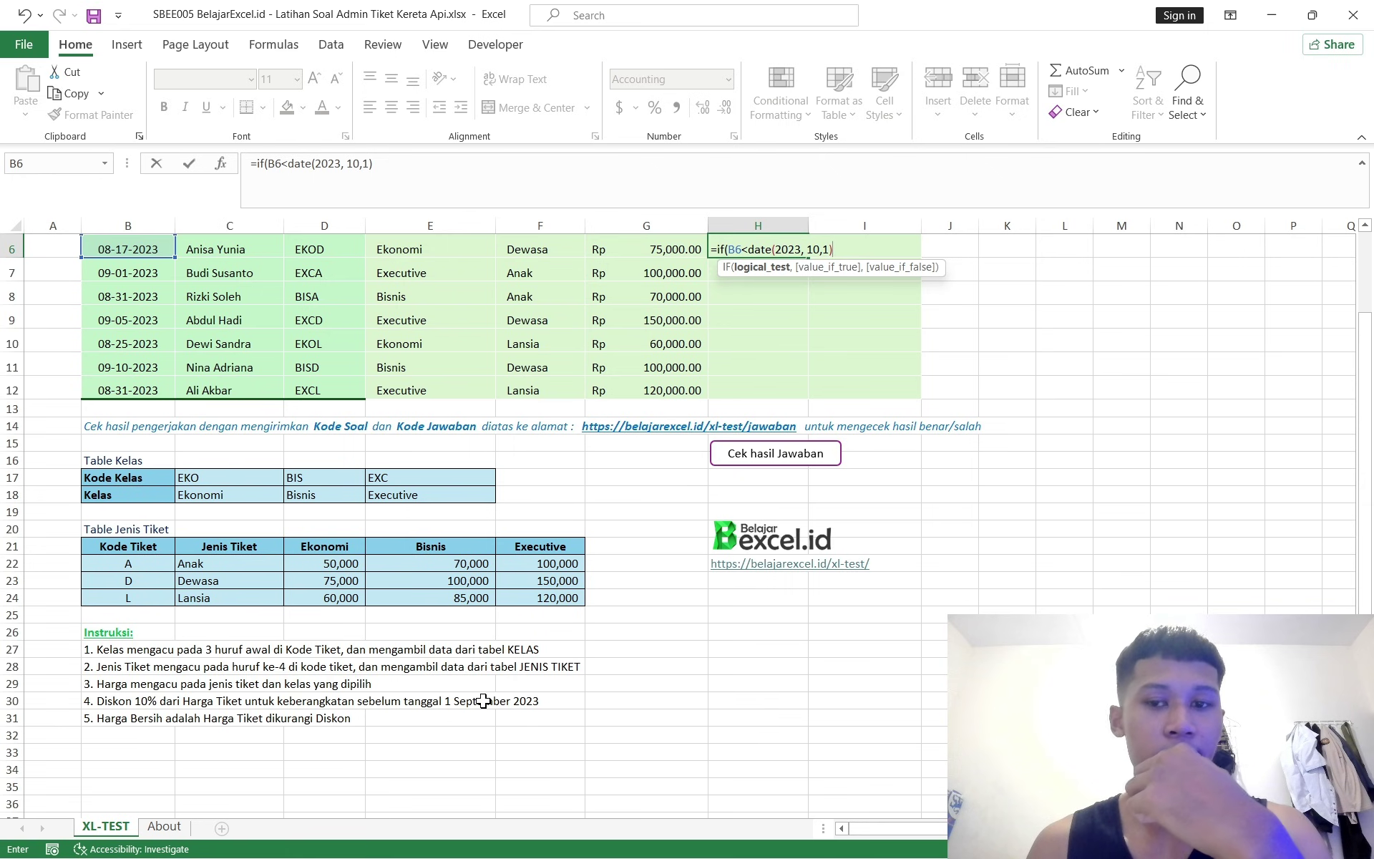
Complete the H6 IF formula with 0.1 as the true value and 0 as the false value
type(",")
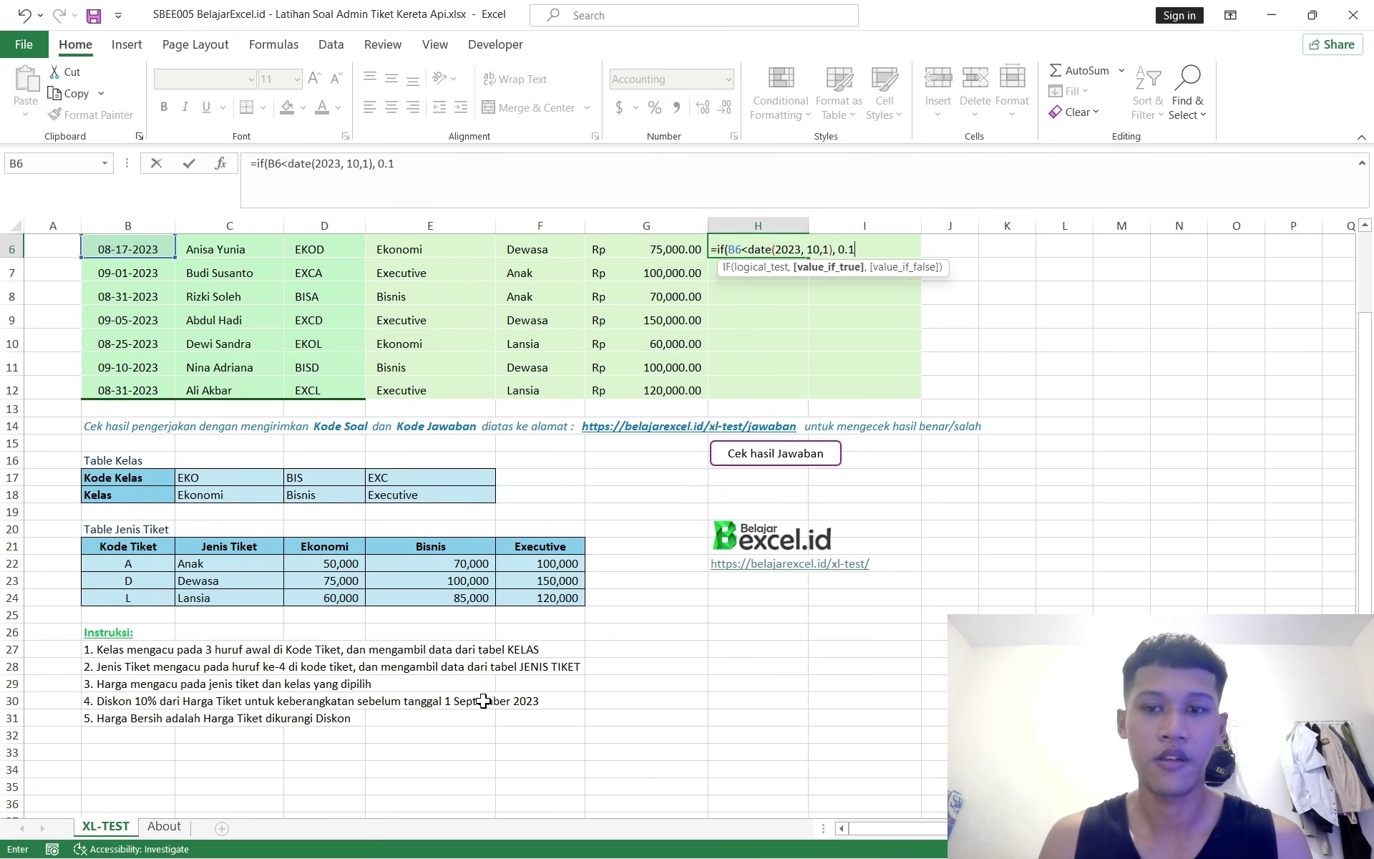
type("0.1")
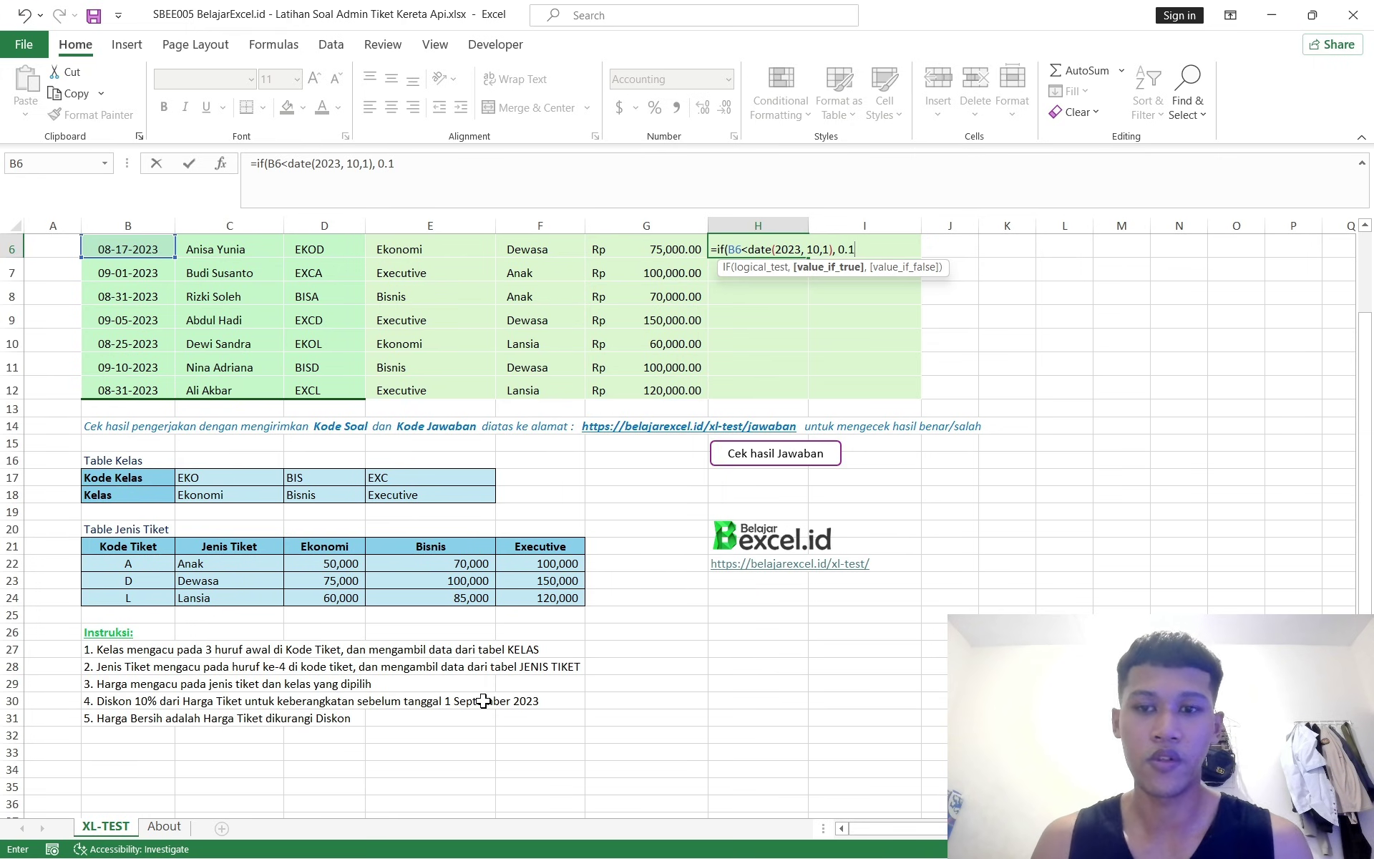
type(",")
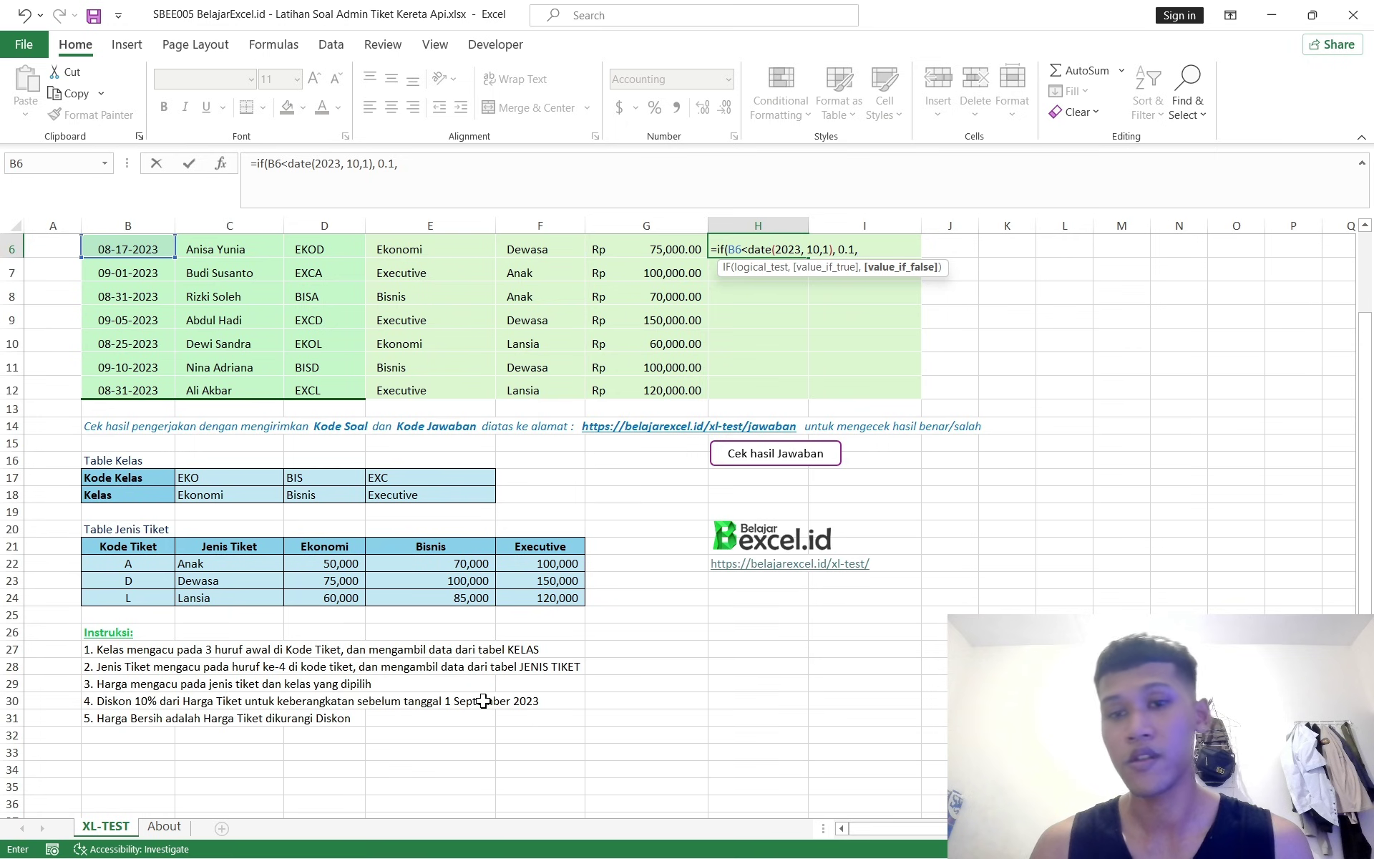
type("0)")
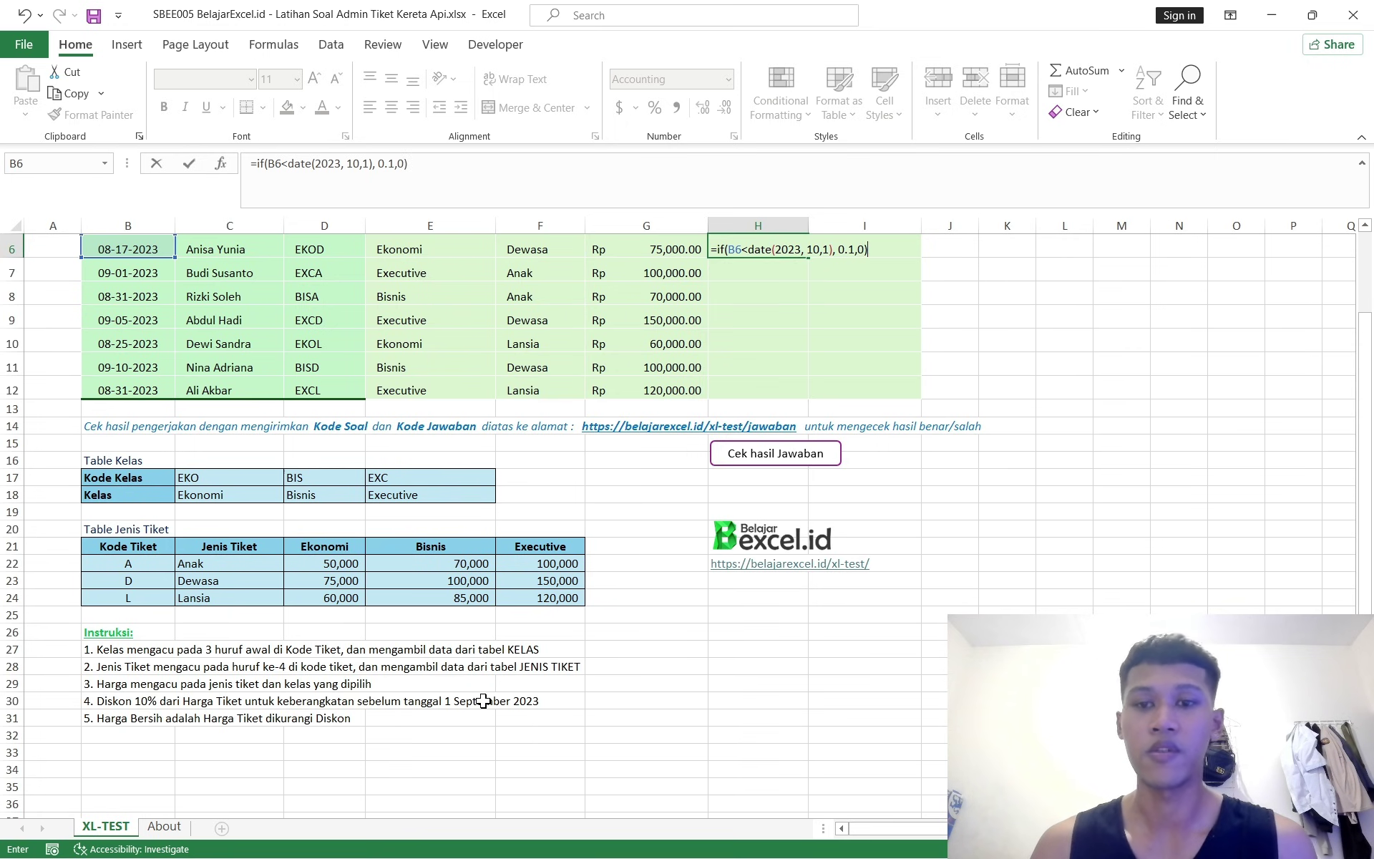
key("Return")
scroll(735, 416, "up", 2)
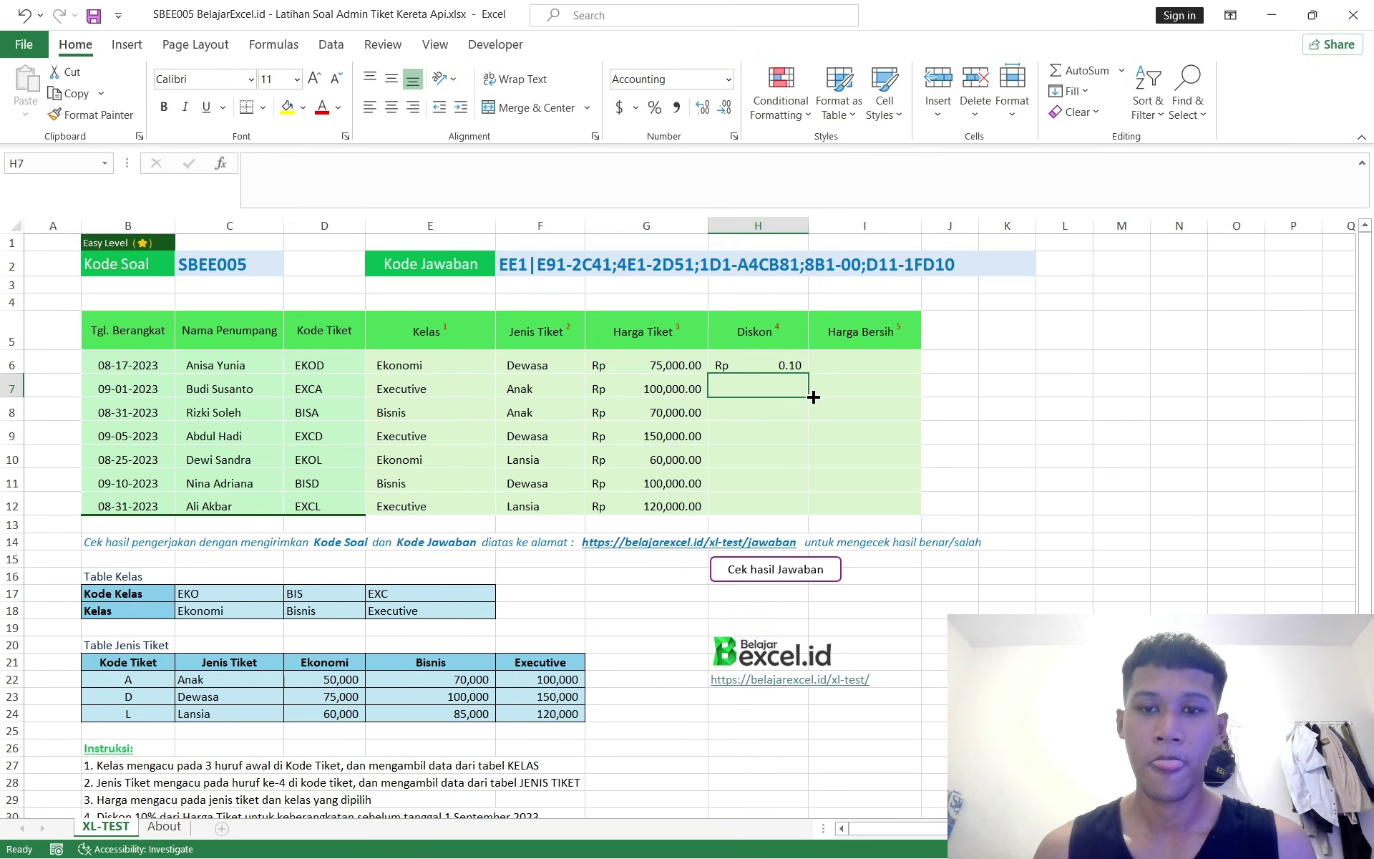
Change the true value in the H6 Diskon formula from a plain rate to the product G60*0.1
scroll(688, 426, "down", 2)
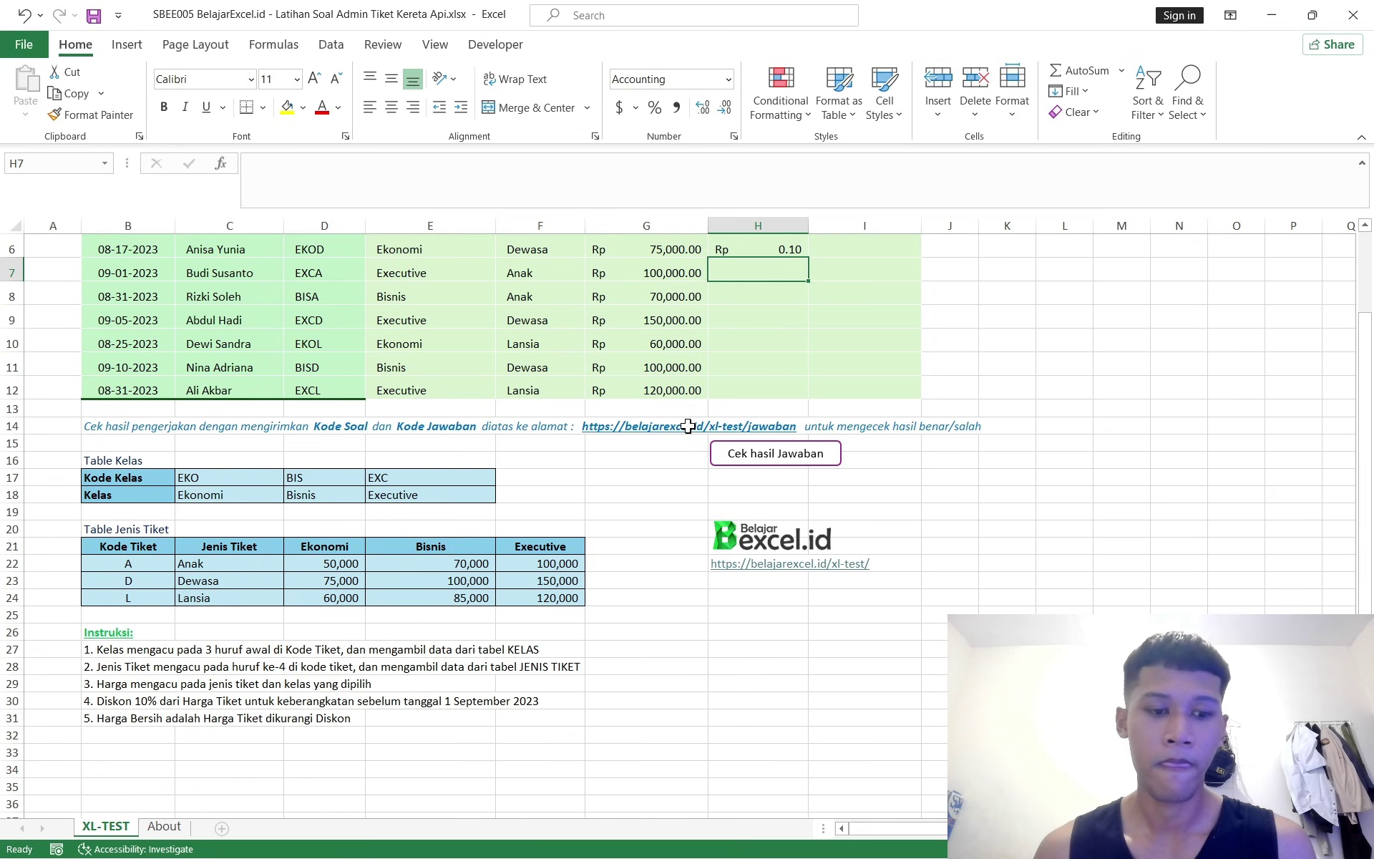
scroll(688, 426, "up", 2)
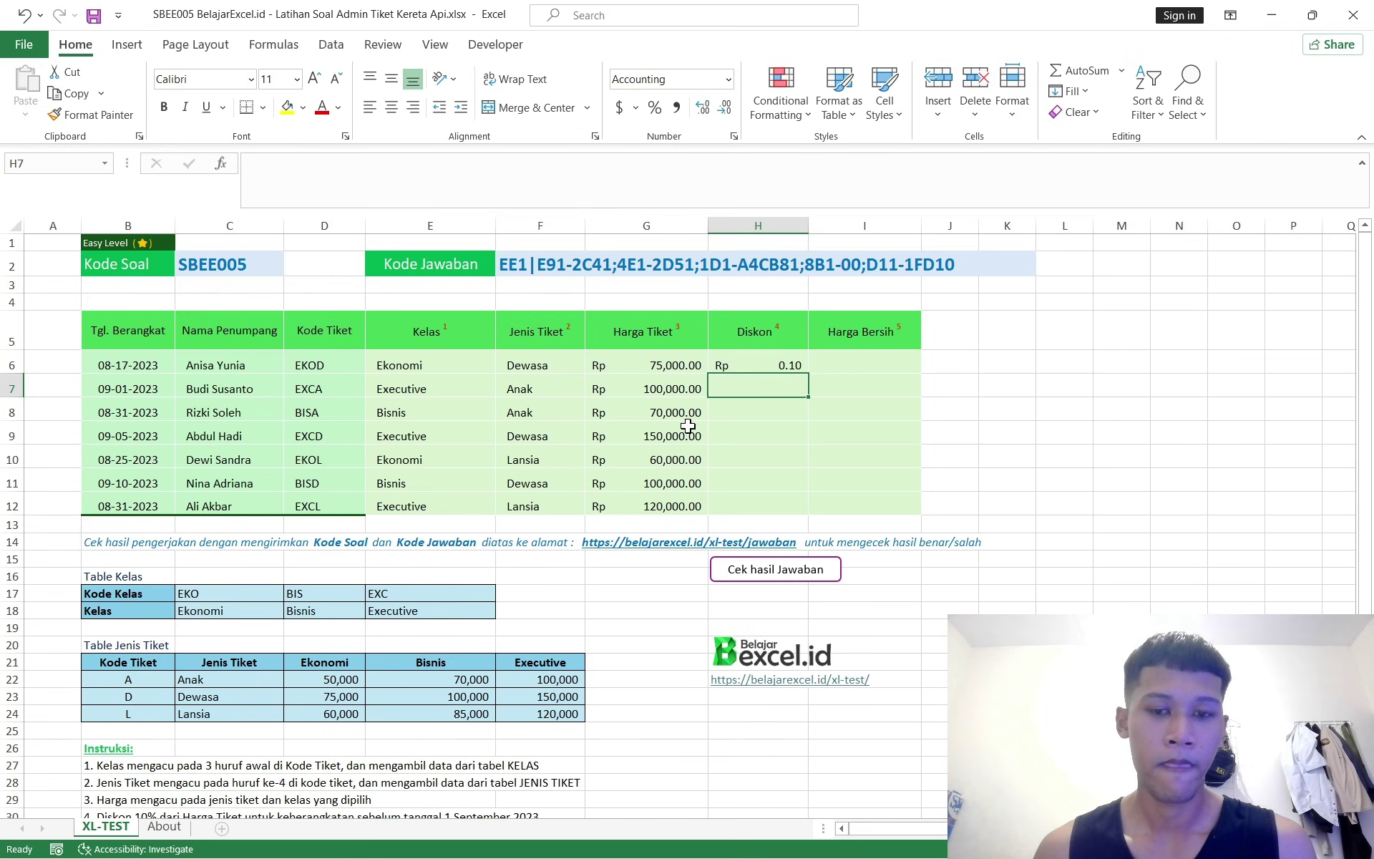
left_click(760, 365)
left_click(407, 166)
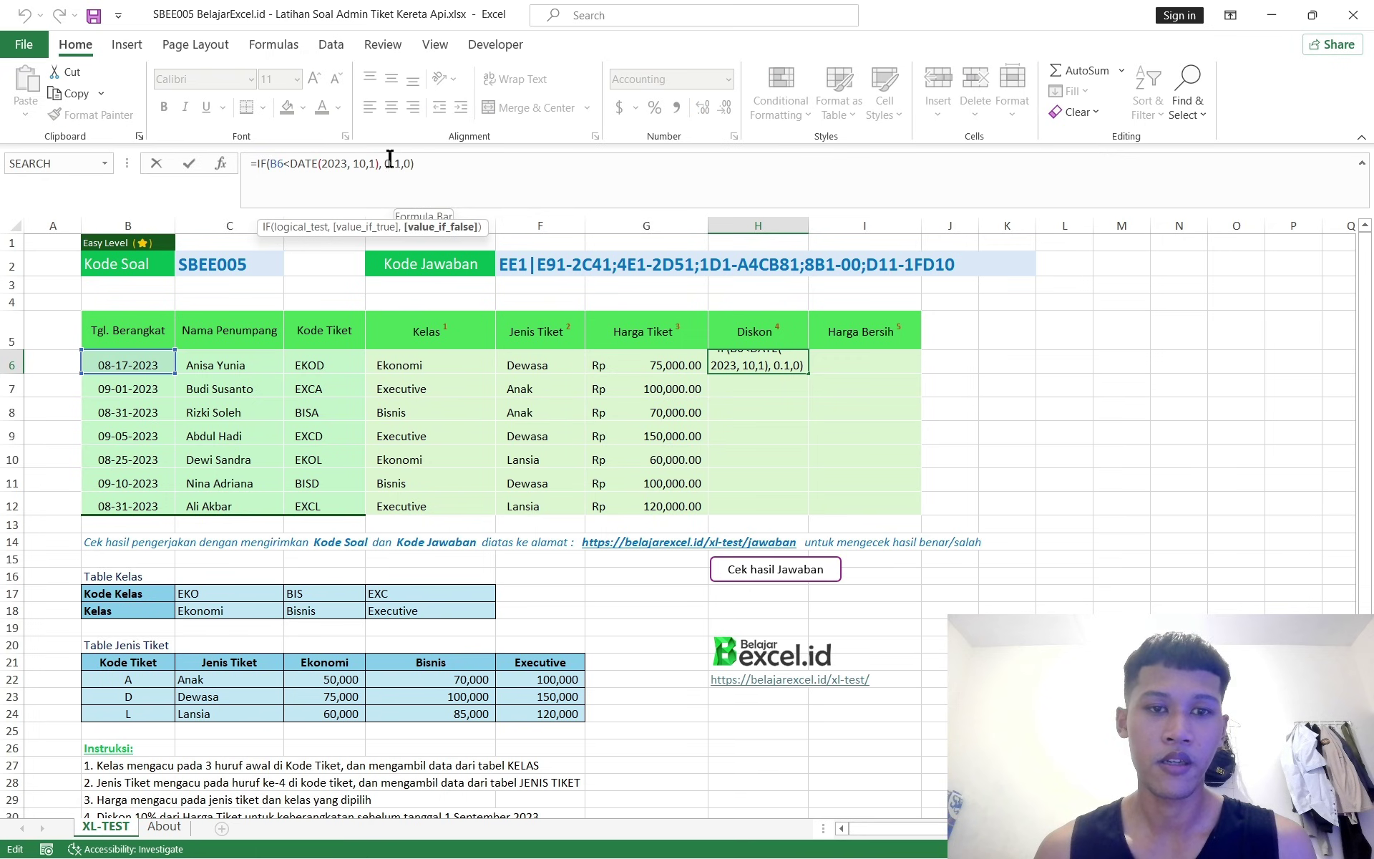
left_click(385, 163)
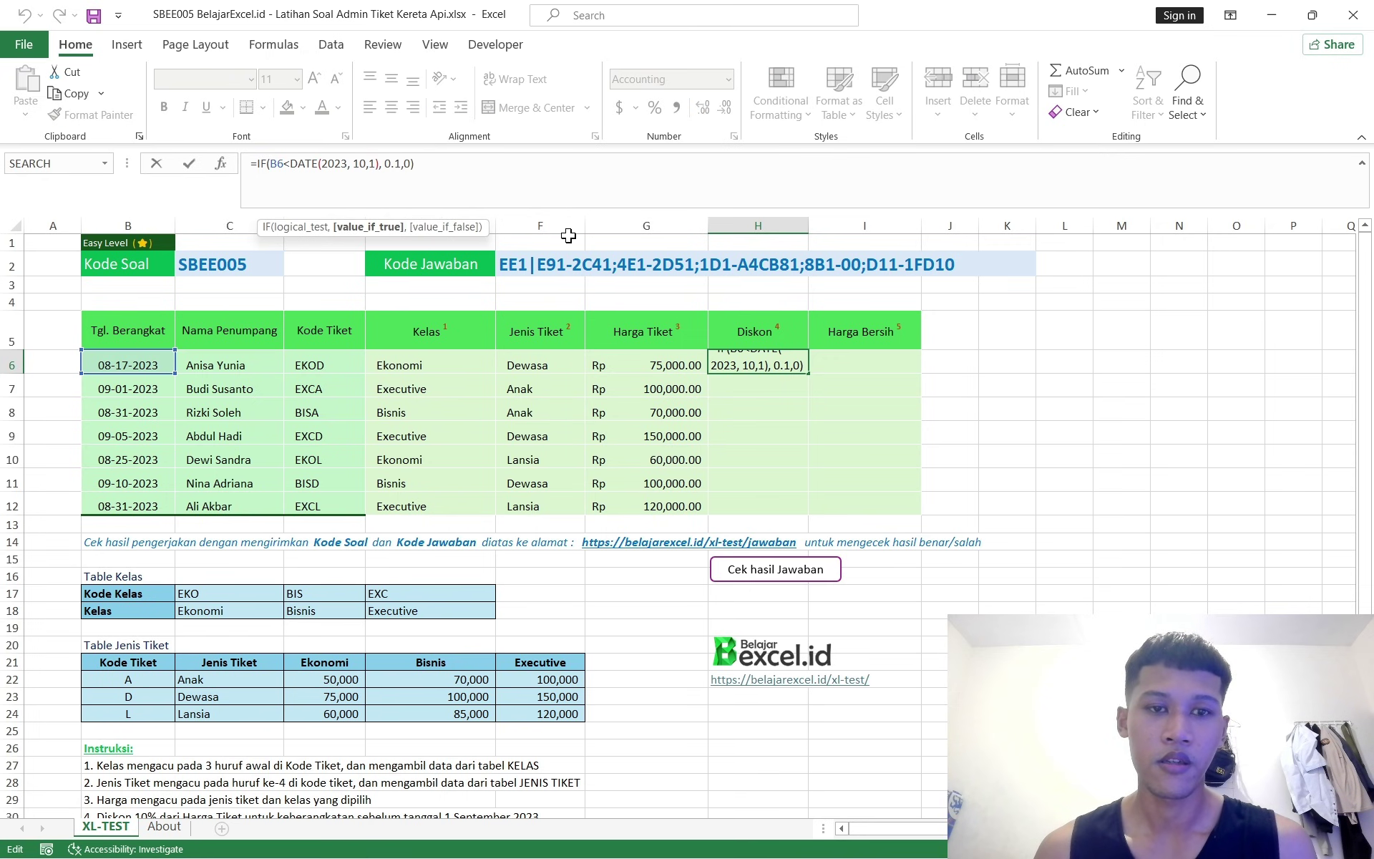
left_click(646, 364)
key("Right")
key("Right")
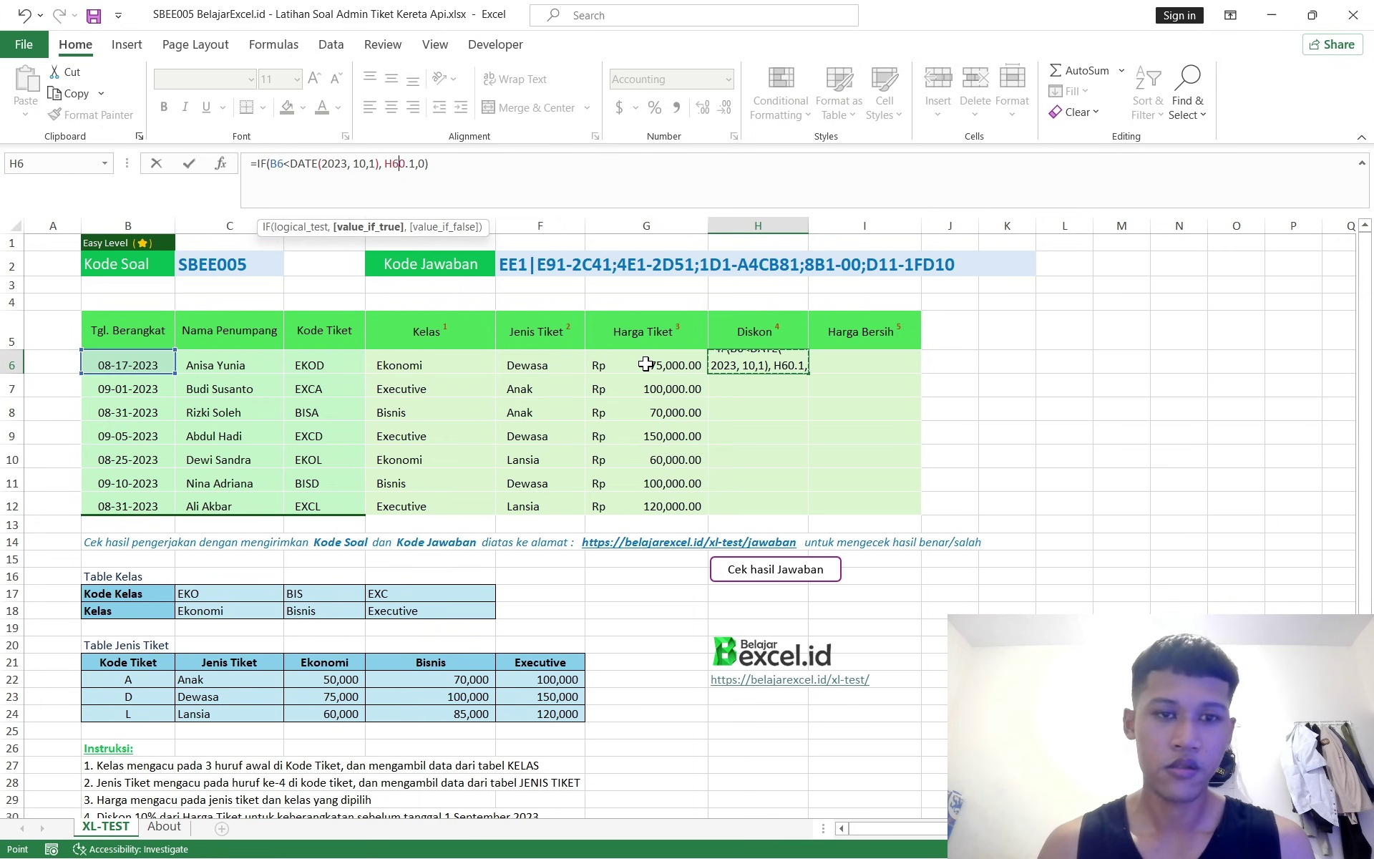
key("Left")
key("Left")
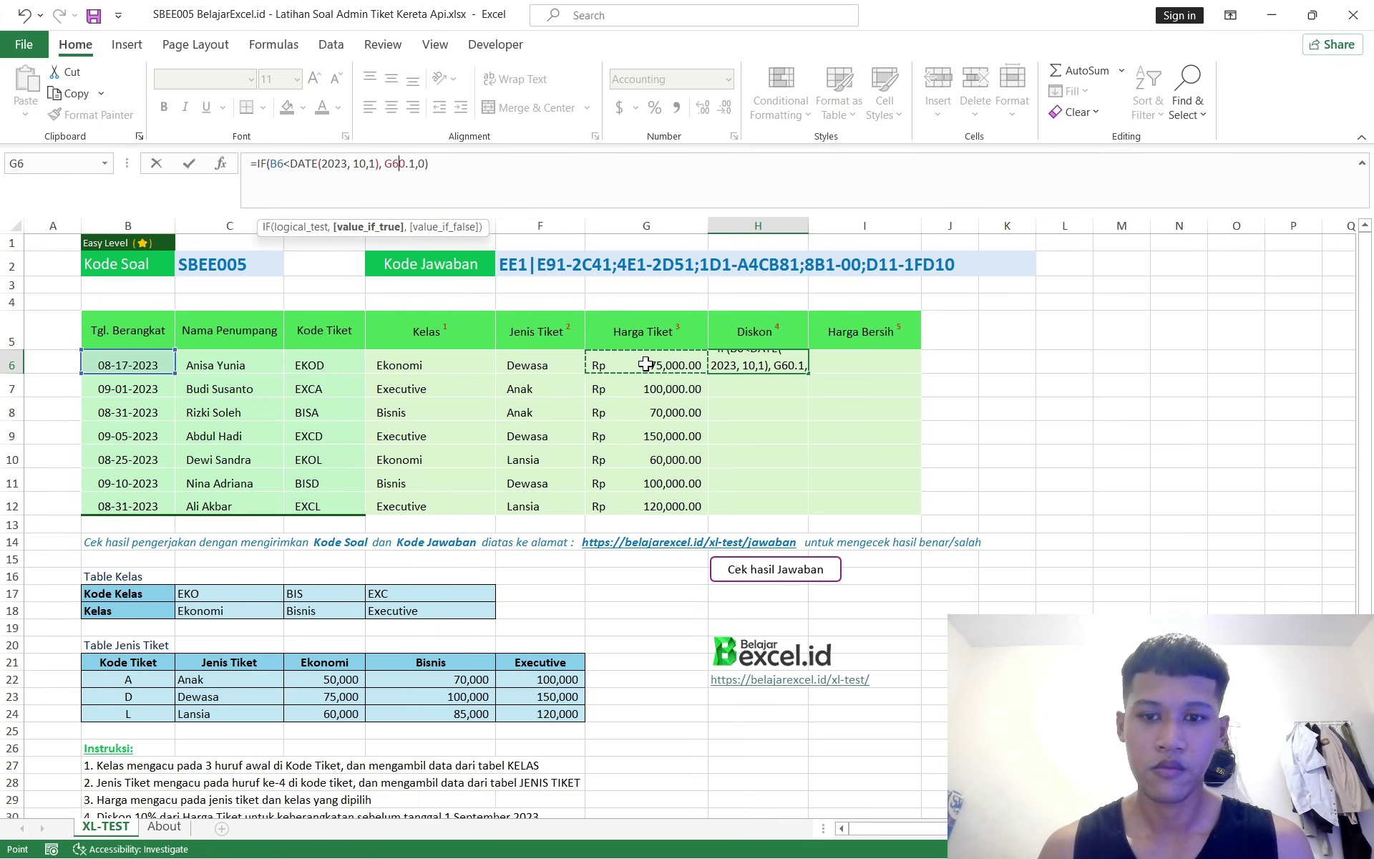
left_click(405, 164)
type("*")
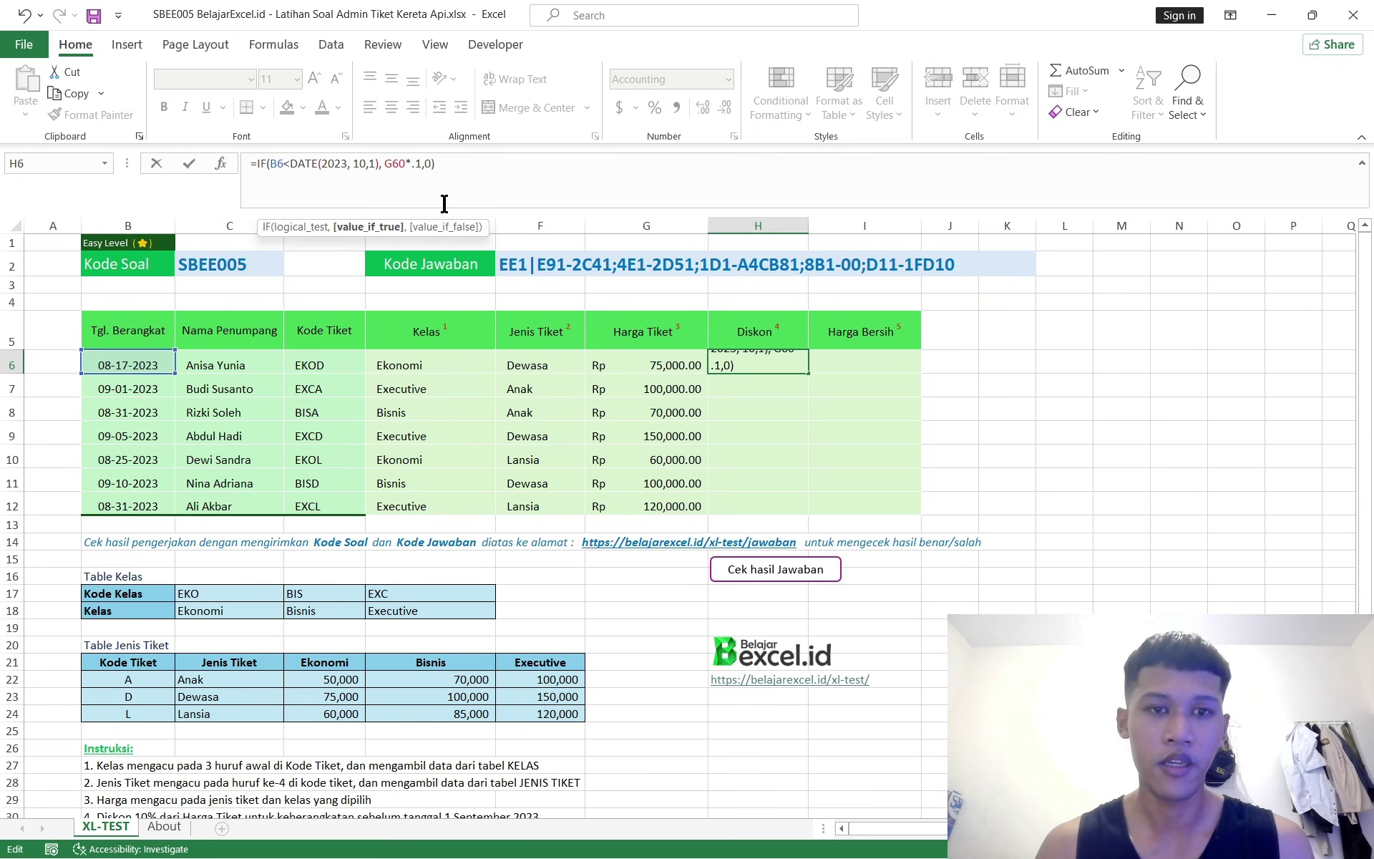
key("Return")
Re-enter the H6 Diskon formula with G60*0.1 and fill it down to H12
left_click(780, 358)
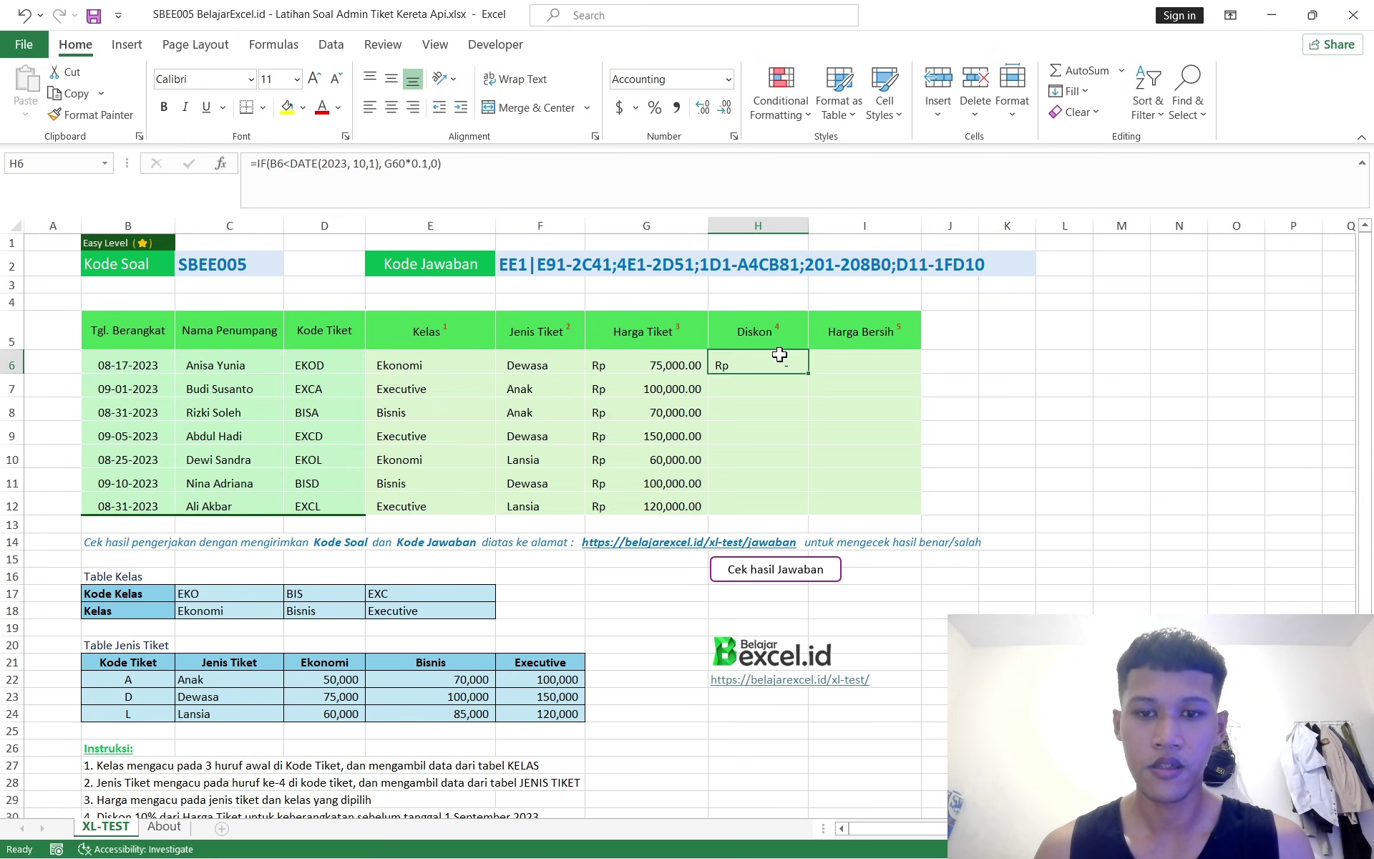
left_click(415, 164)
type("0")
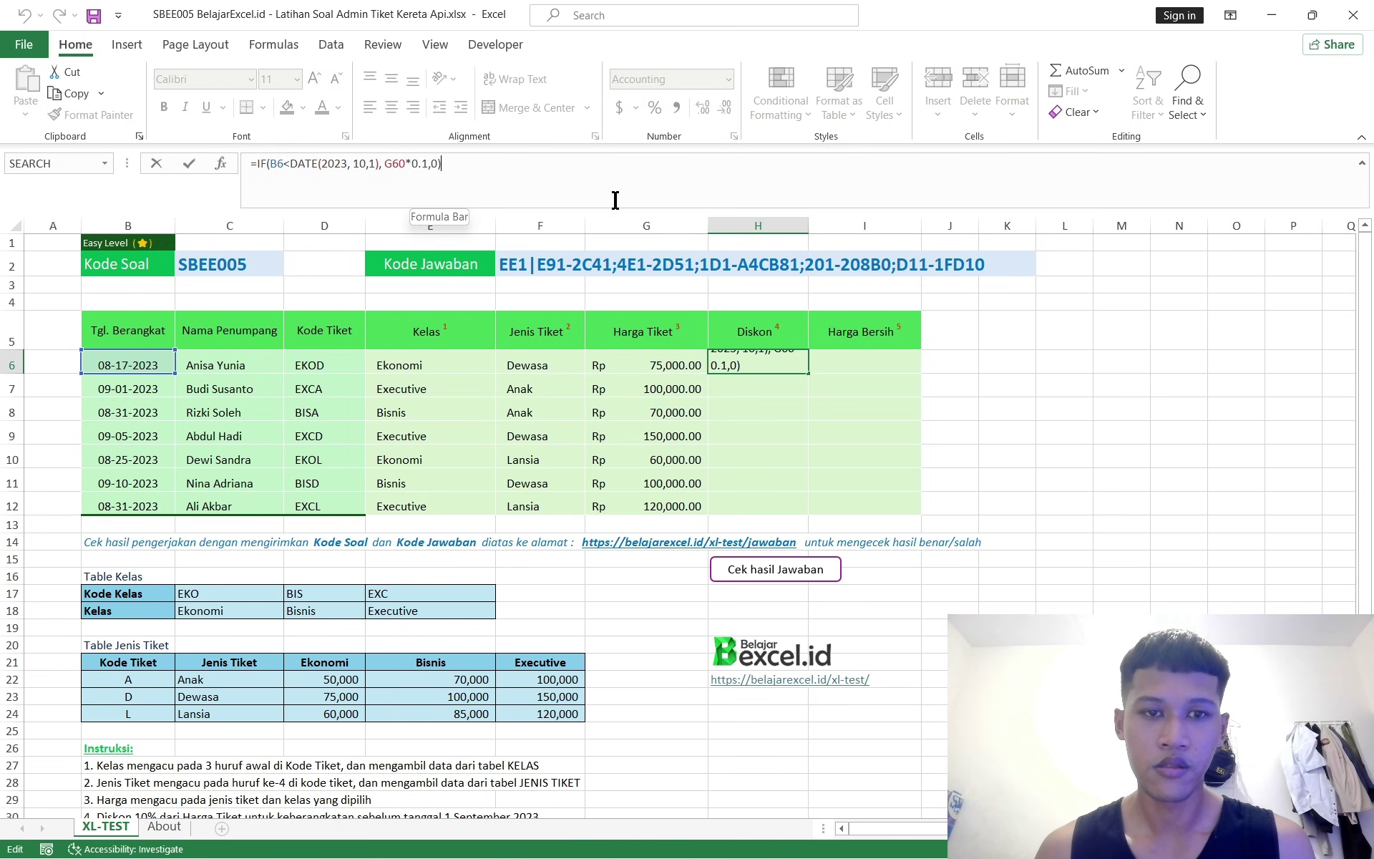
key("Return")
left_click(777, 359)
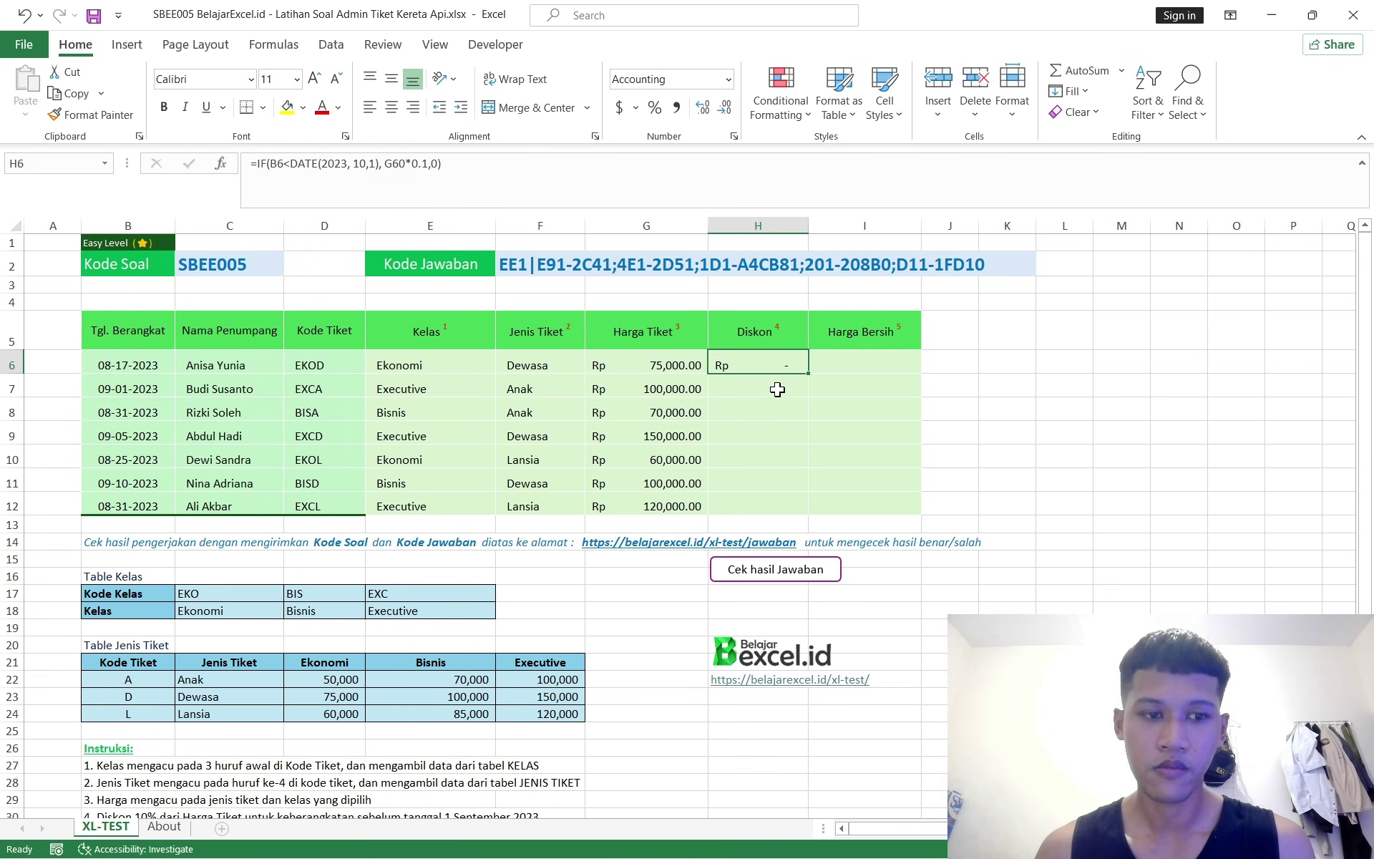
left_click_drag(807, 377, 813, 509)
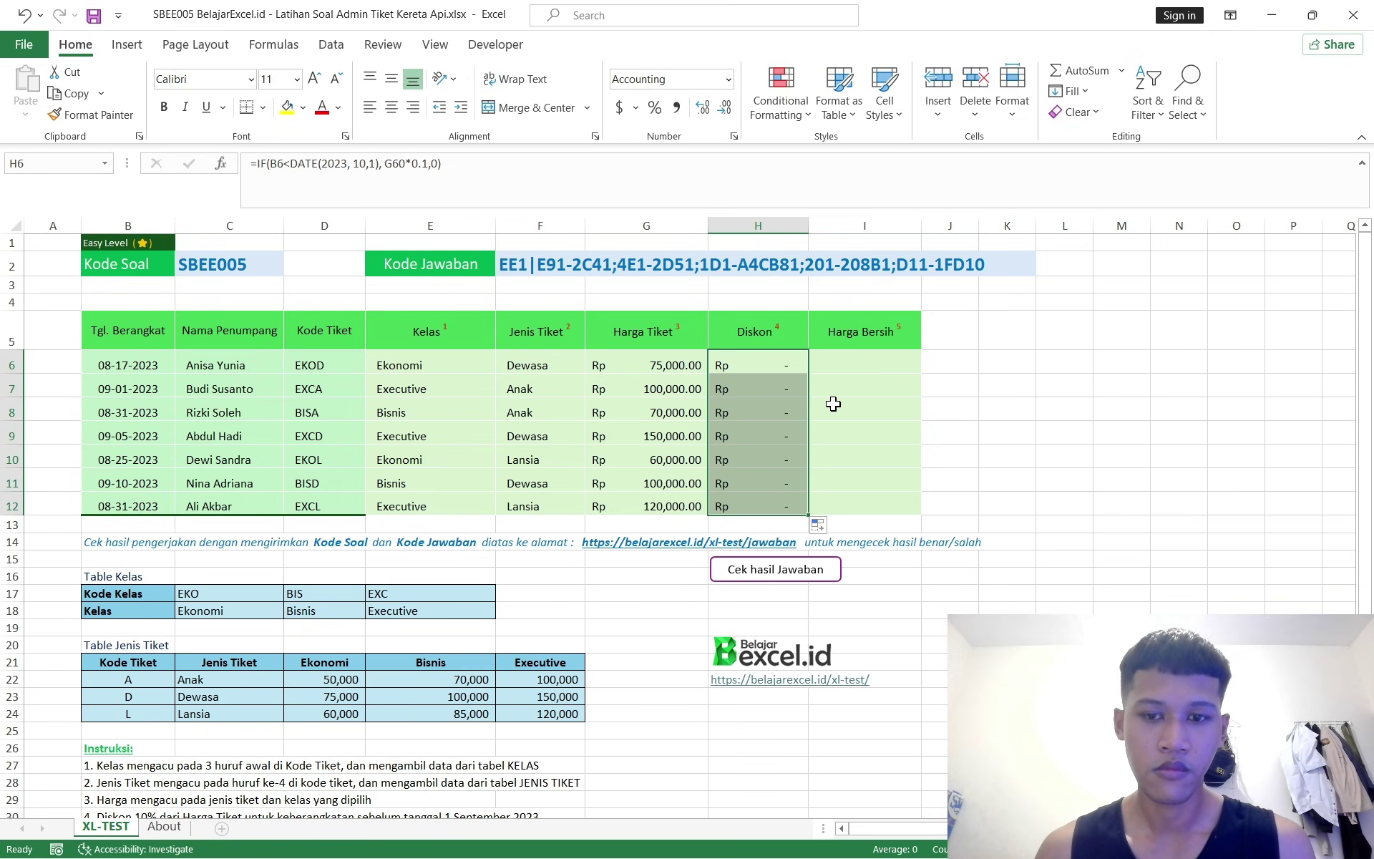
Set the month in the H6 formula's DATE function to 9, making the cutoff DATE(2023, 9,1)
left_click(779, 369)
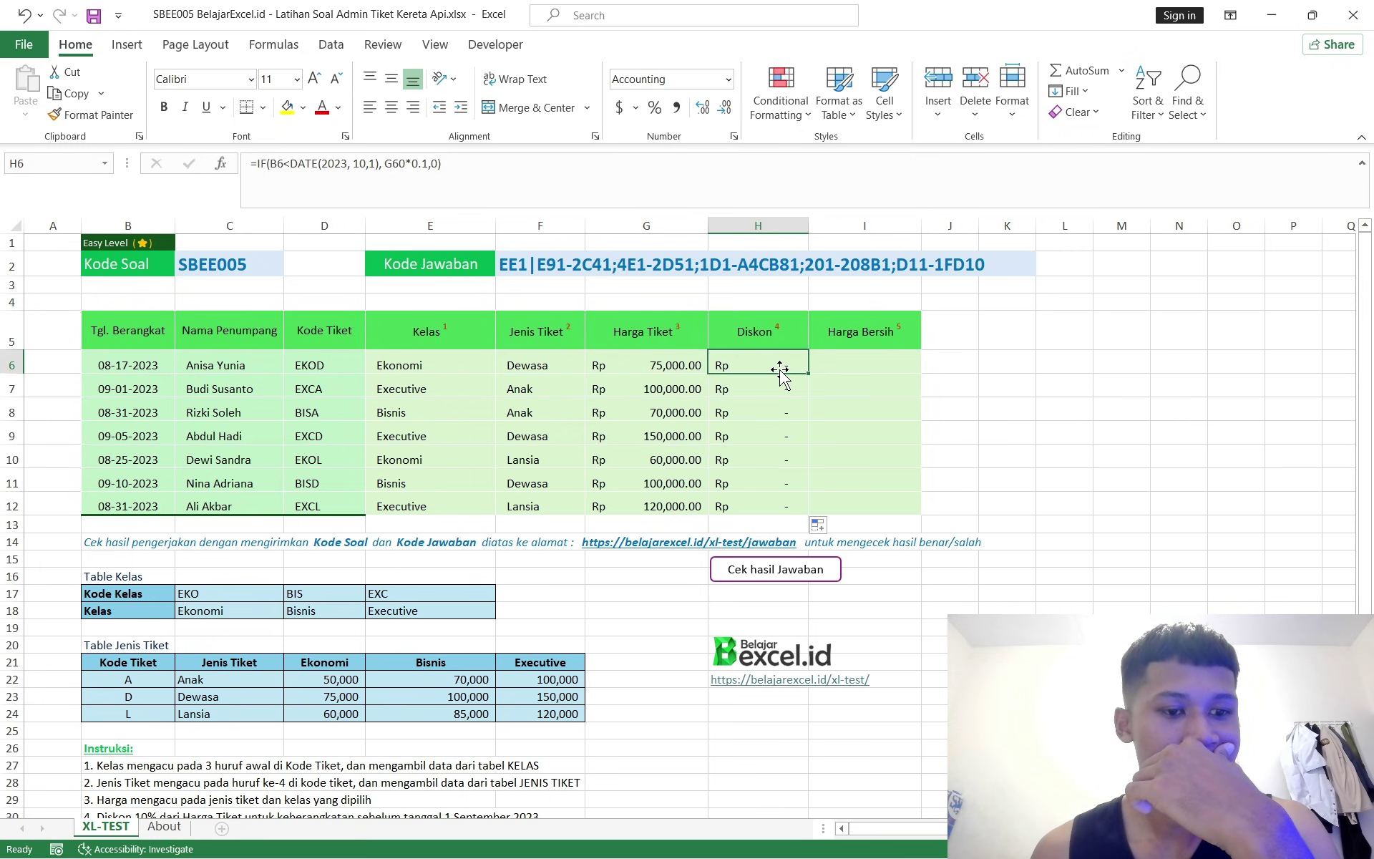
left_click(776, 430)
left_click(782, 362)
left_click(347, 189)
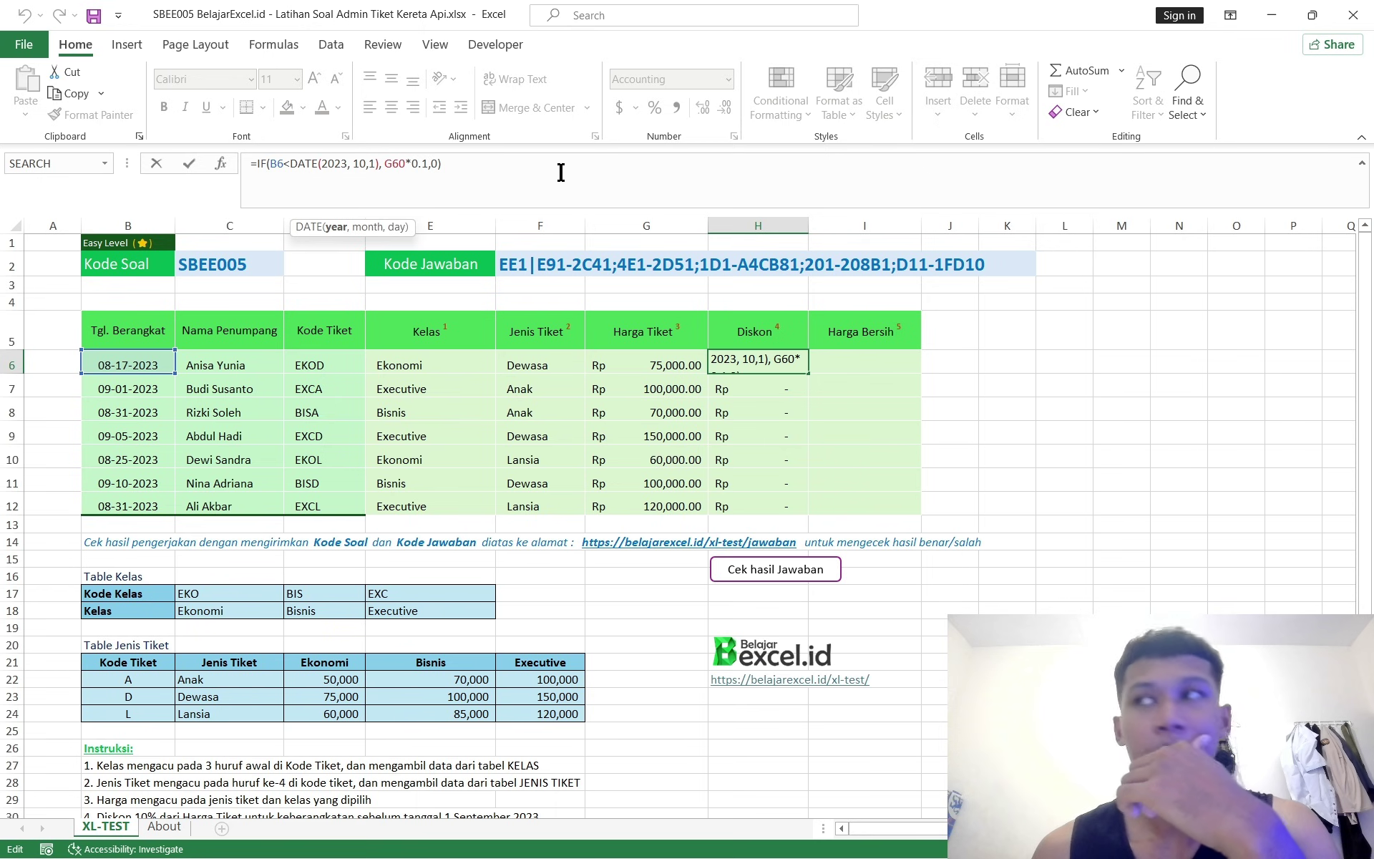
left_click(369, 161)
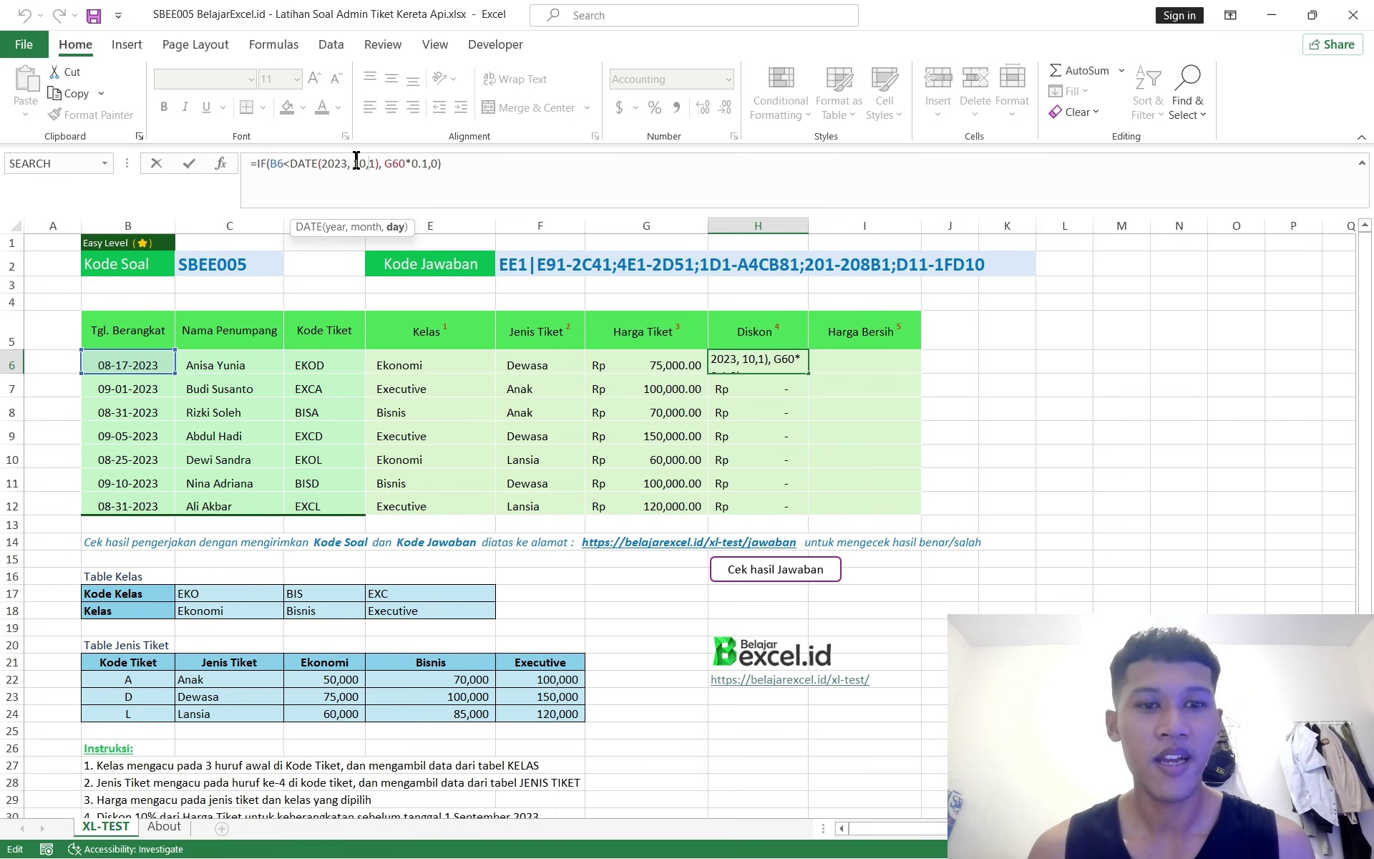
double_click(356, 162)
type("9")
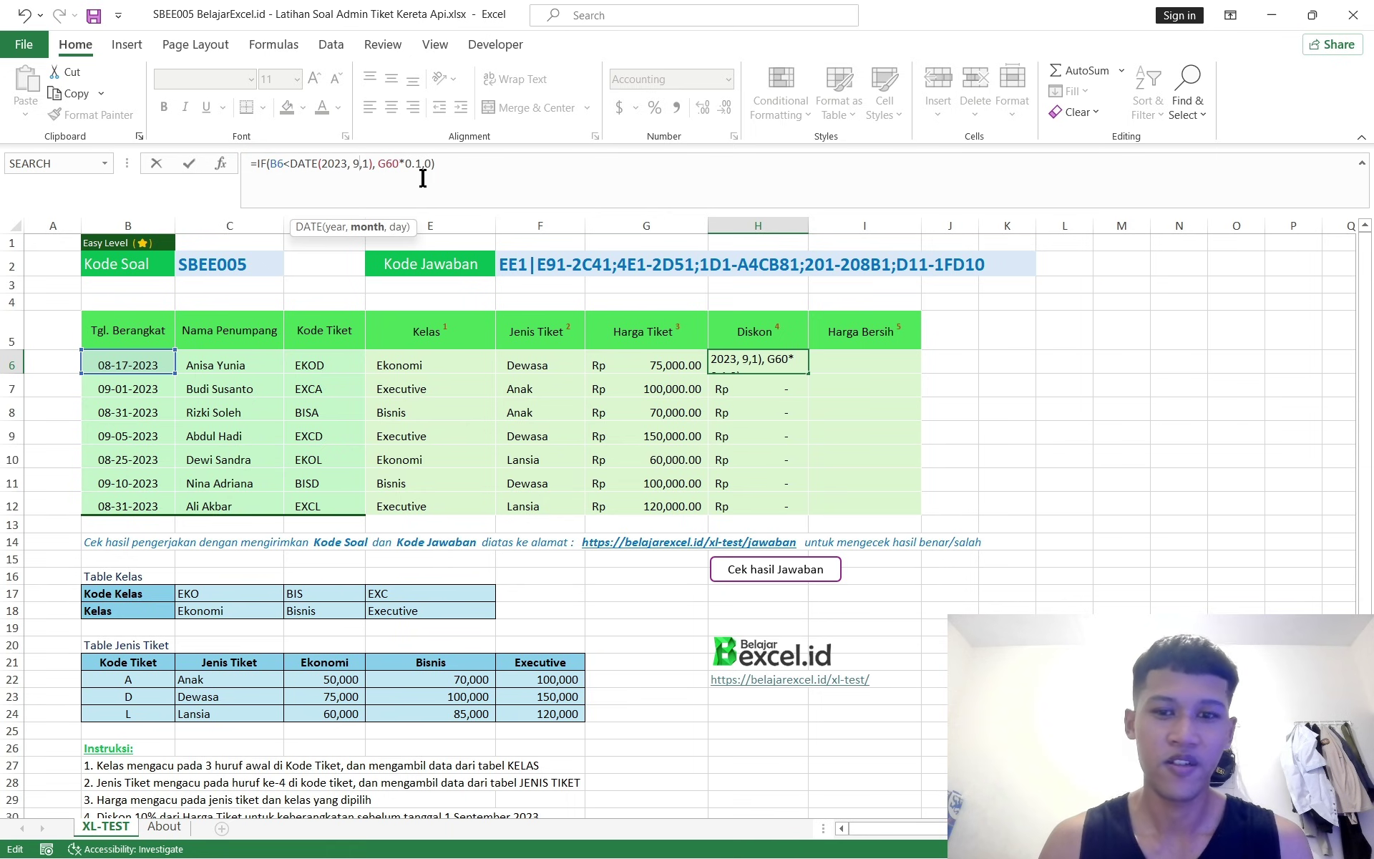
key("ctrl+Return")
Copy the H6 Diskon formula and paste it over H6 through H12
key("ctrl+c")
key("shift+Down")
key("shift+Down")
key("shift+Down")
key("shift+Down")
key("shift+Down")
key("shift+Down")
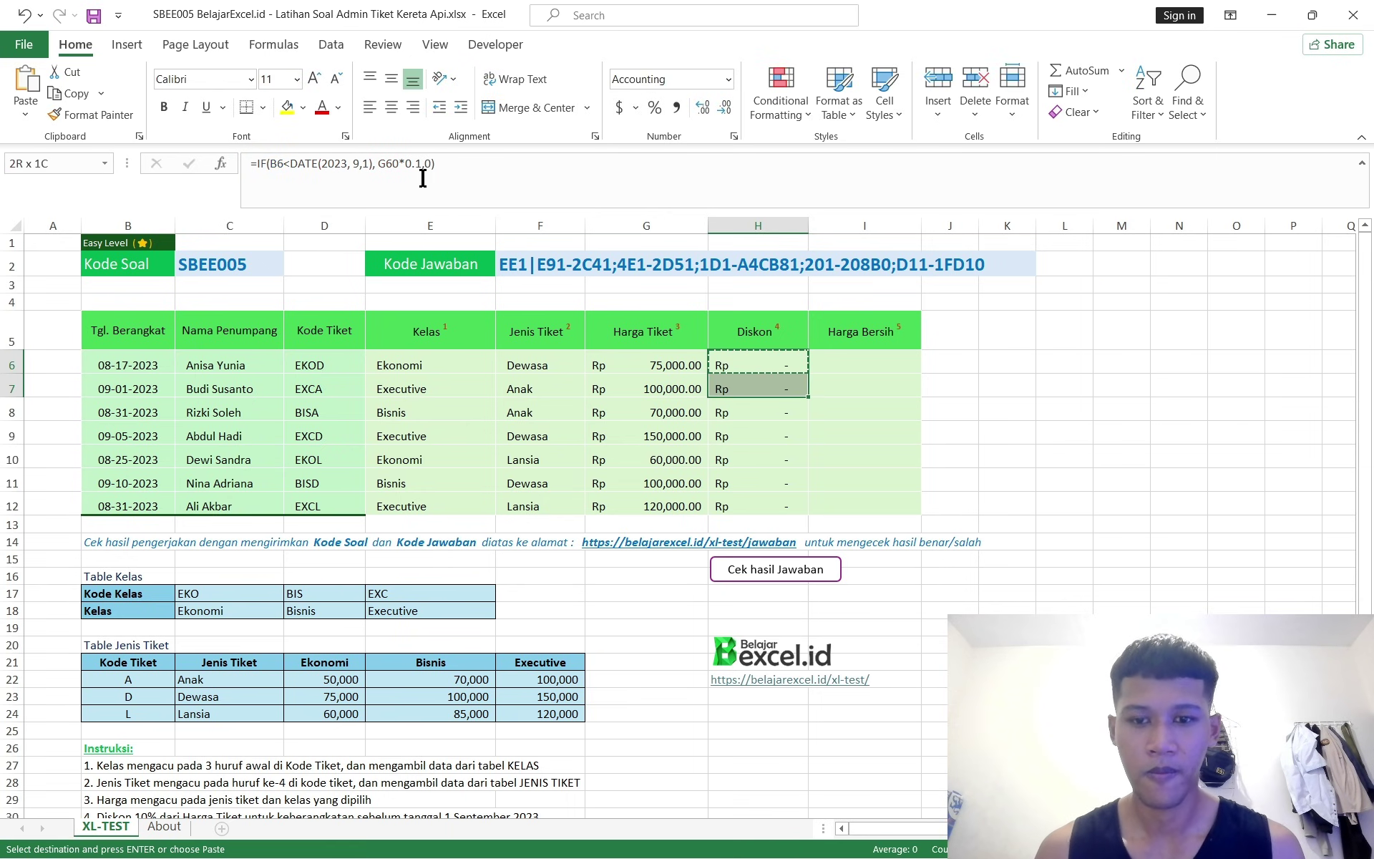
key("ctrl+v")
key("shift+Up")
key("shift+Up")
key("shift+Up")
key("shift+Up")
key("shift+Up")
key("shift+Up")
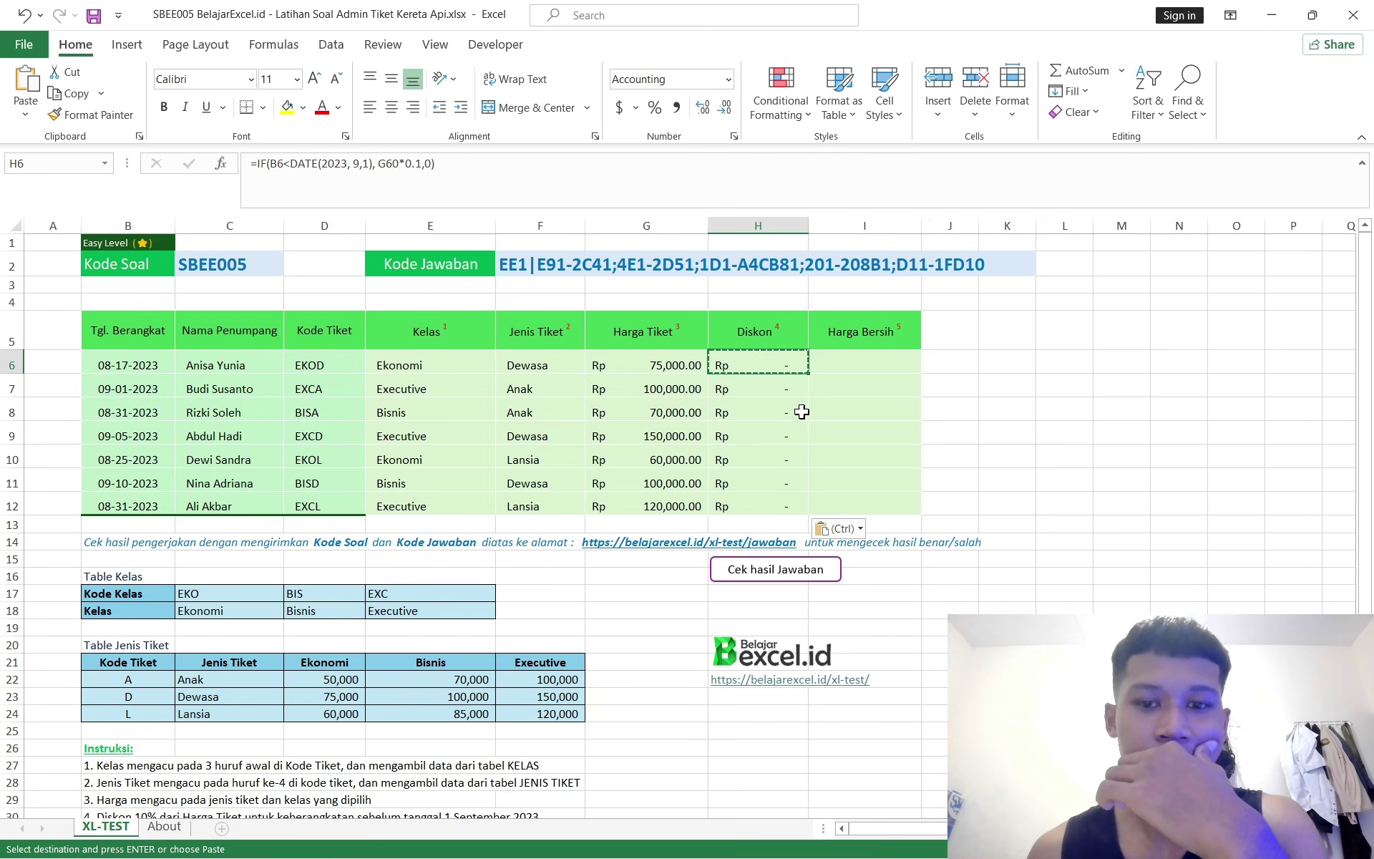
Set the multiplier in the H6 Diskon formula to 0.01 and fill the formula down to H12
left_click(421, 164)
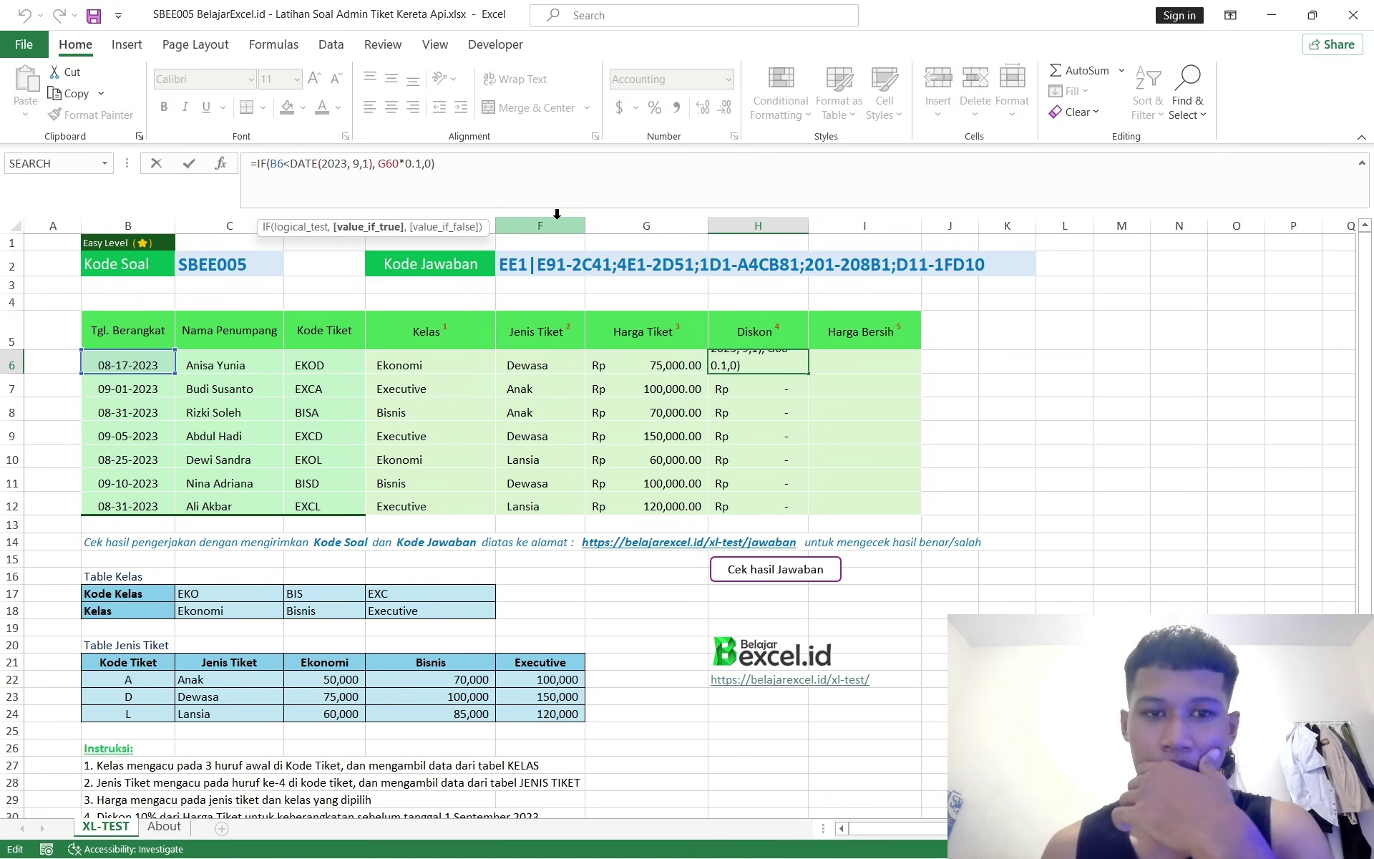
type("0")
key("Return")
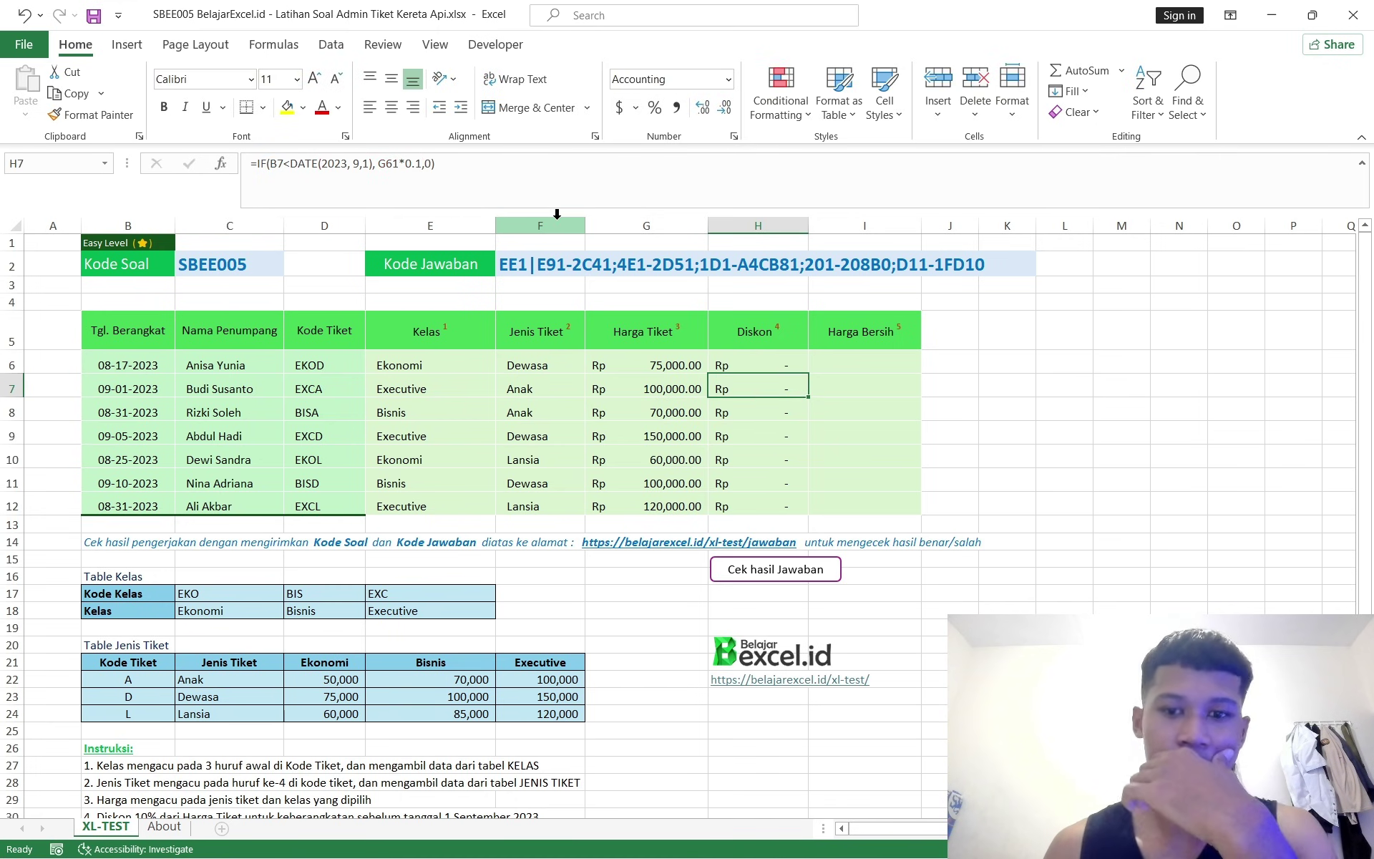
left_click(747, 362)
left_click_drag(805, 378, 796, 504)
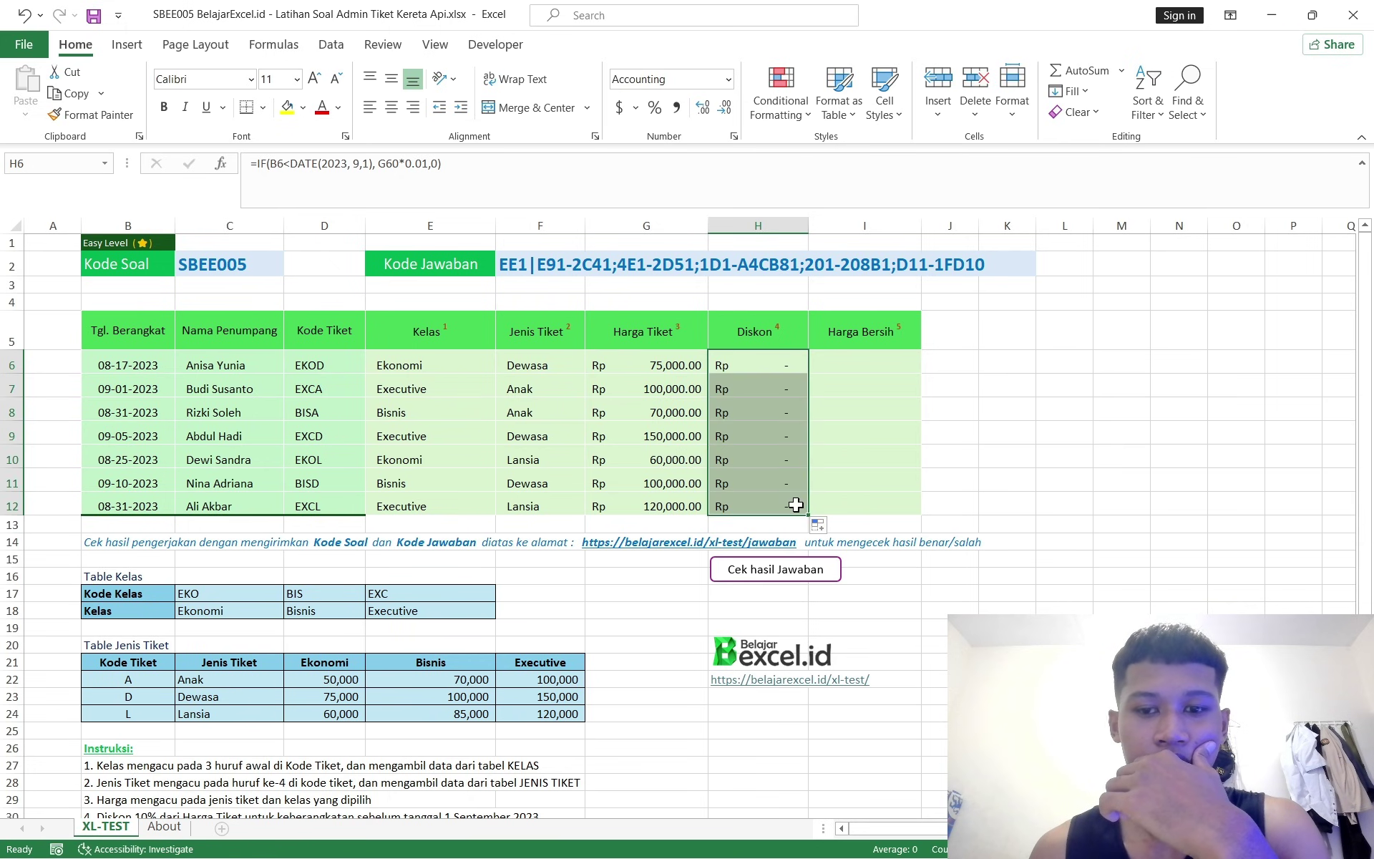
Reread the Diskon instruction and replace the DATE function in the H6 formula's test with 1/10/23
left_click(778, 358)
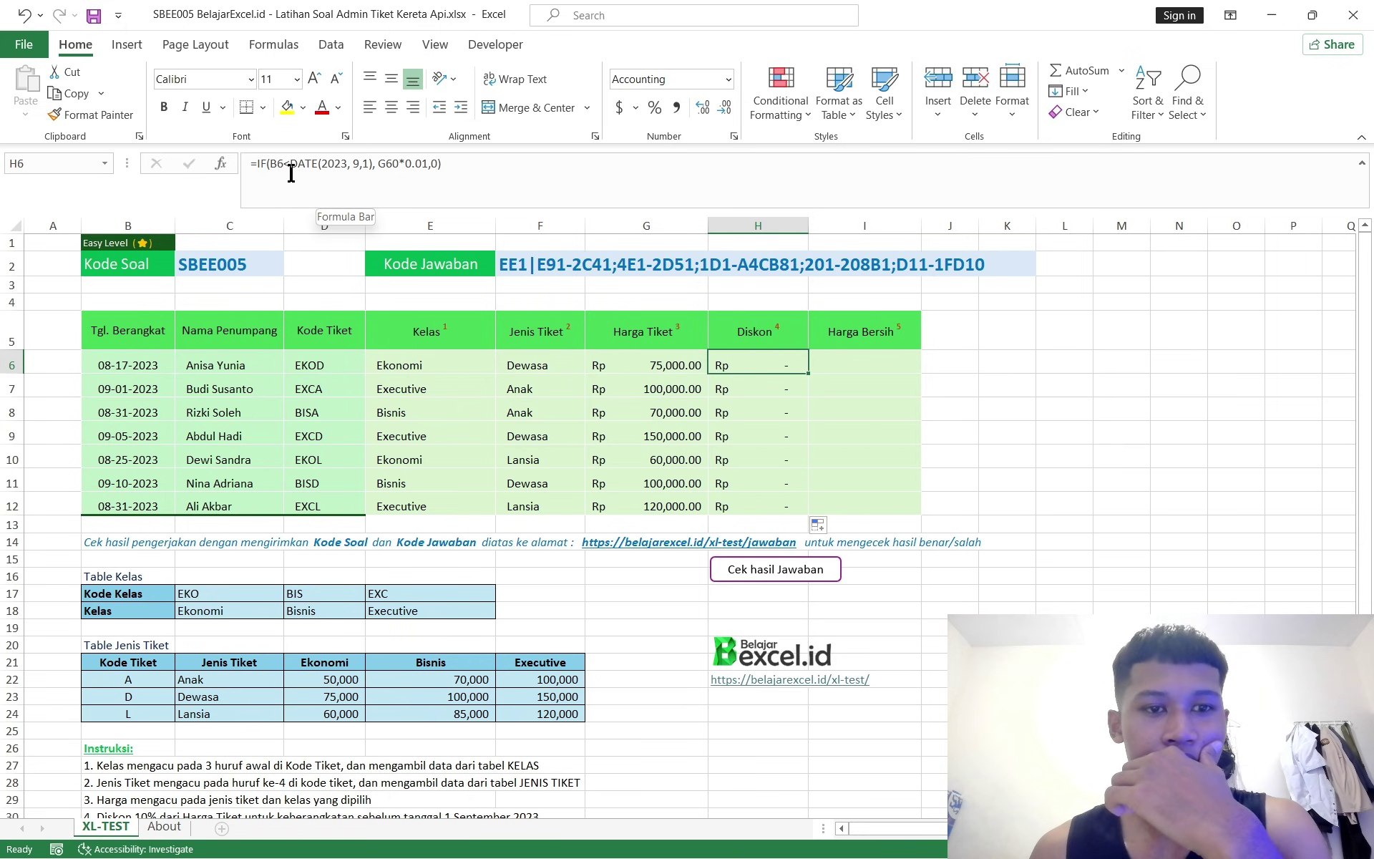
scroll(349, 263, "down", 3)
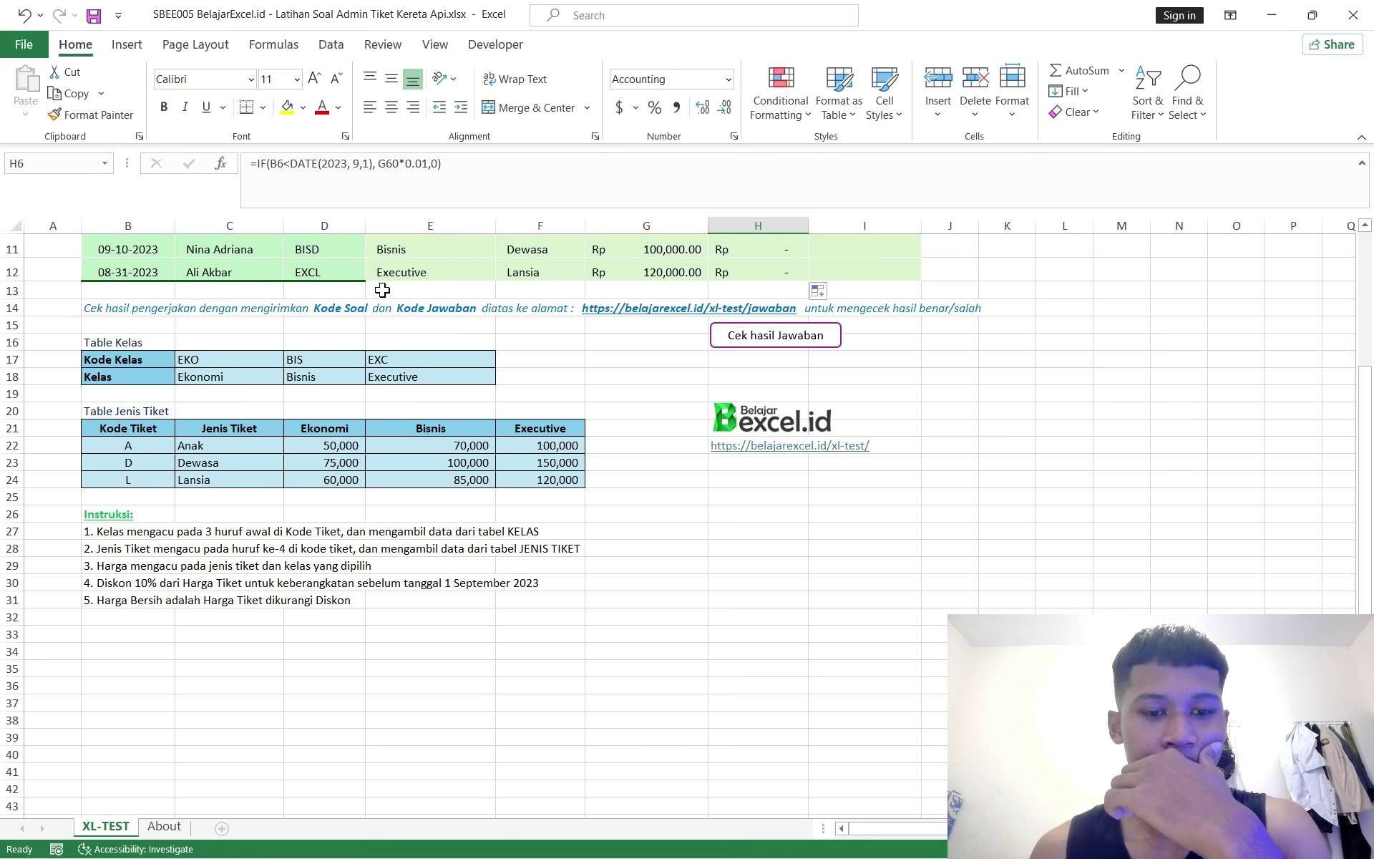
scroll(382, 289, "up", 3)
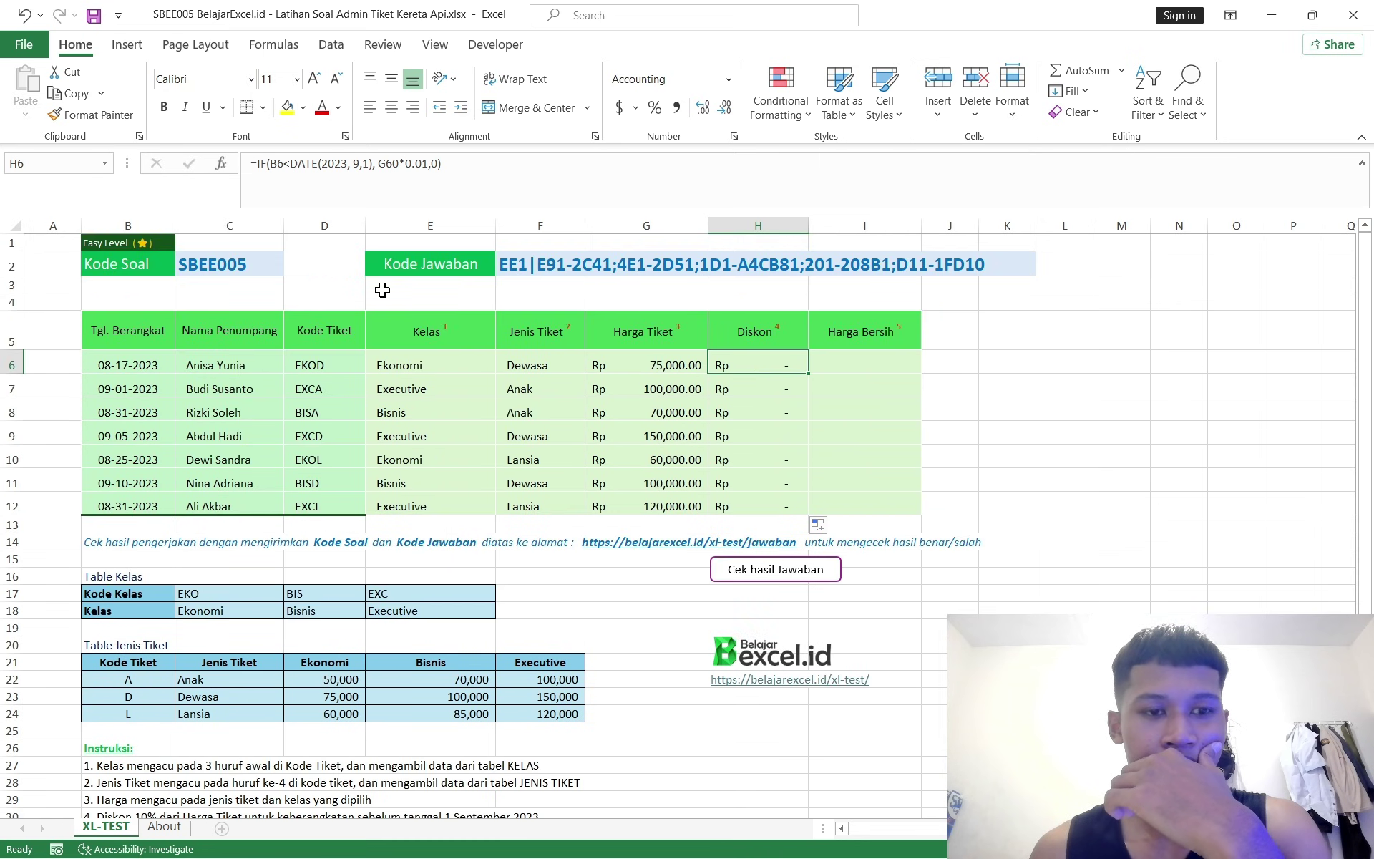
left_click(372, 164)
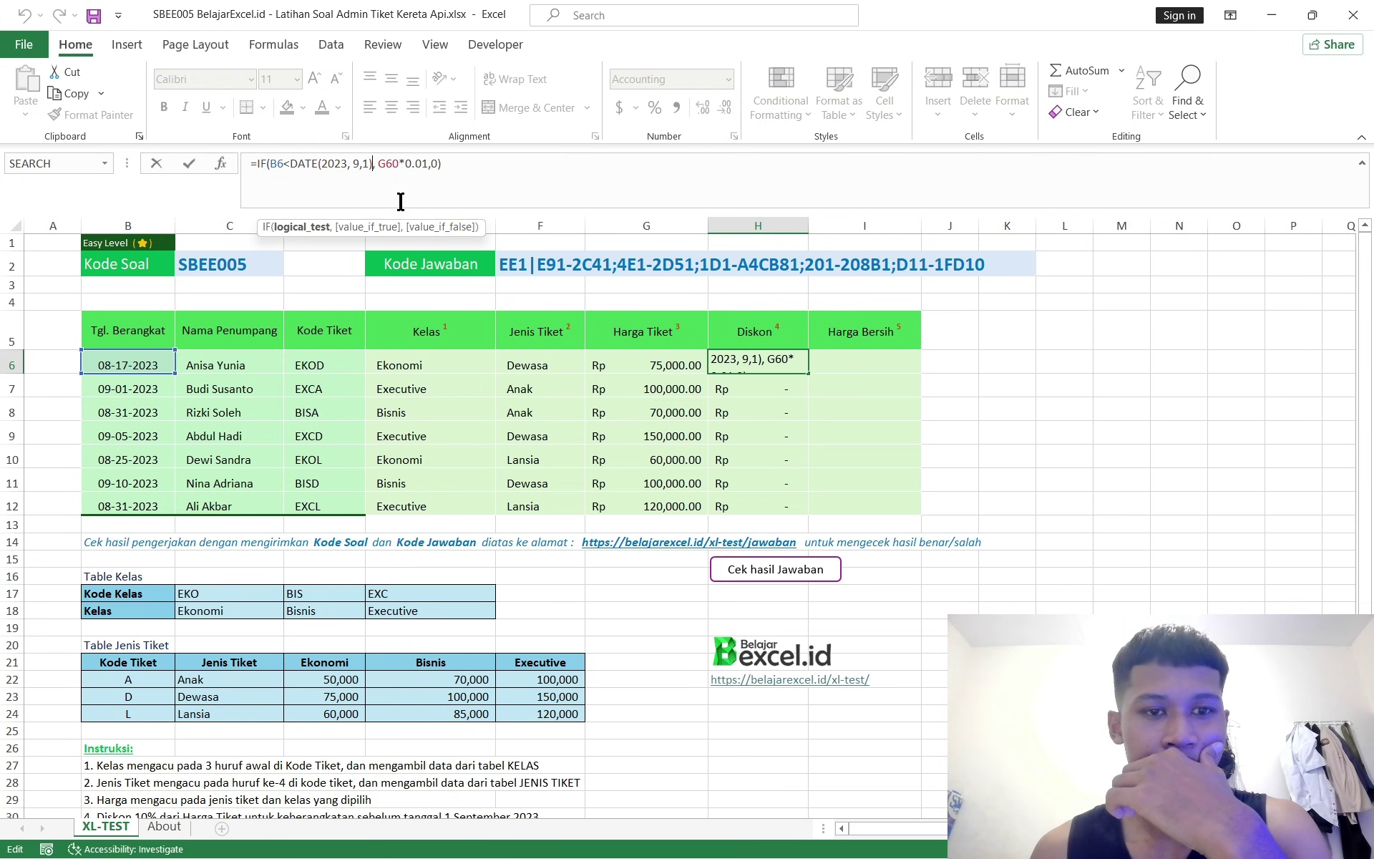
key("BackSpace")
key("BackSpace")
key("BackSpace")
key("BackSpace")
key("BackSpace")
key("BackSpace")
key("BackSpace")
key("BackSpace")
key("BackSpace")
key("BackSpace")
key("BackSpace")
key("BackSpace")
key("BackSpace")
key("BackSpace")
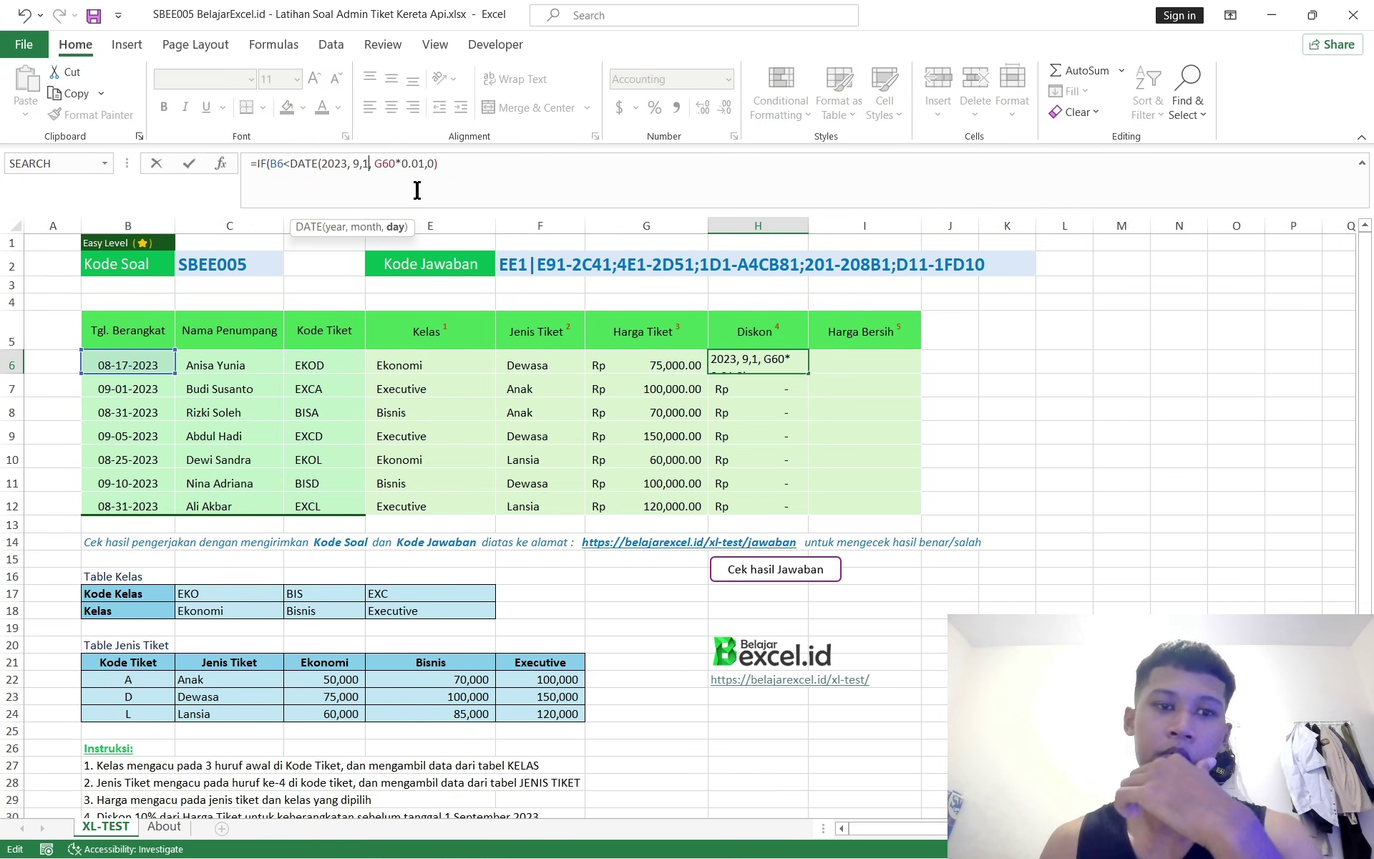
key("BackSpace")
type("1/")
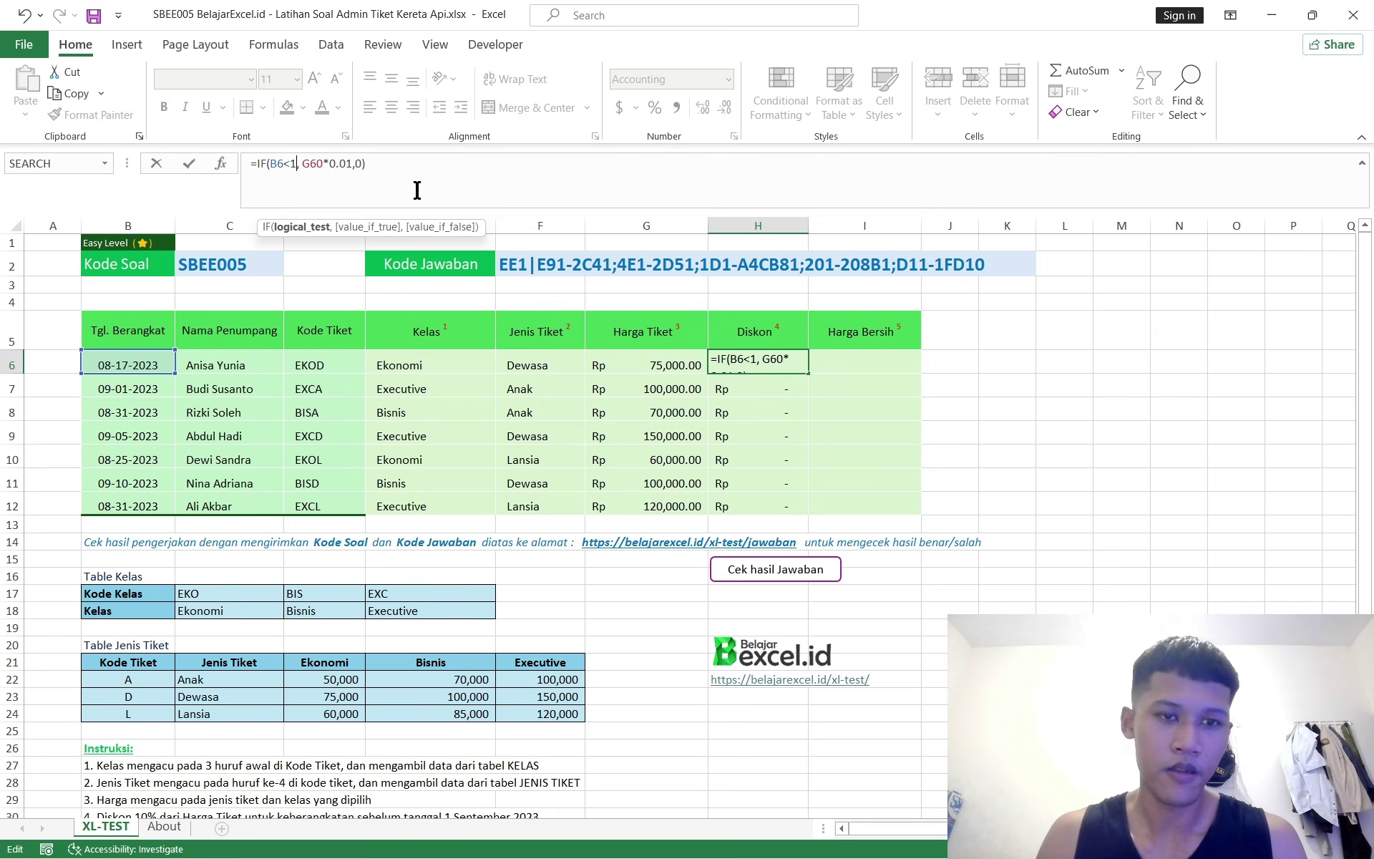
type("10/23")
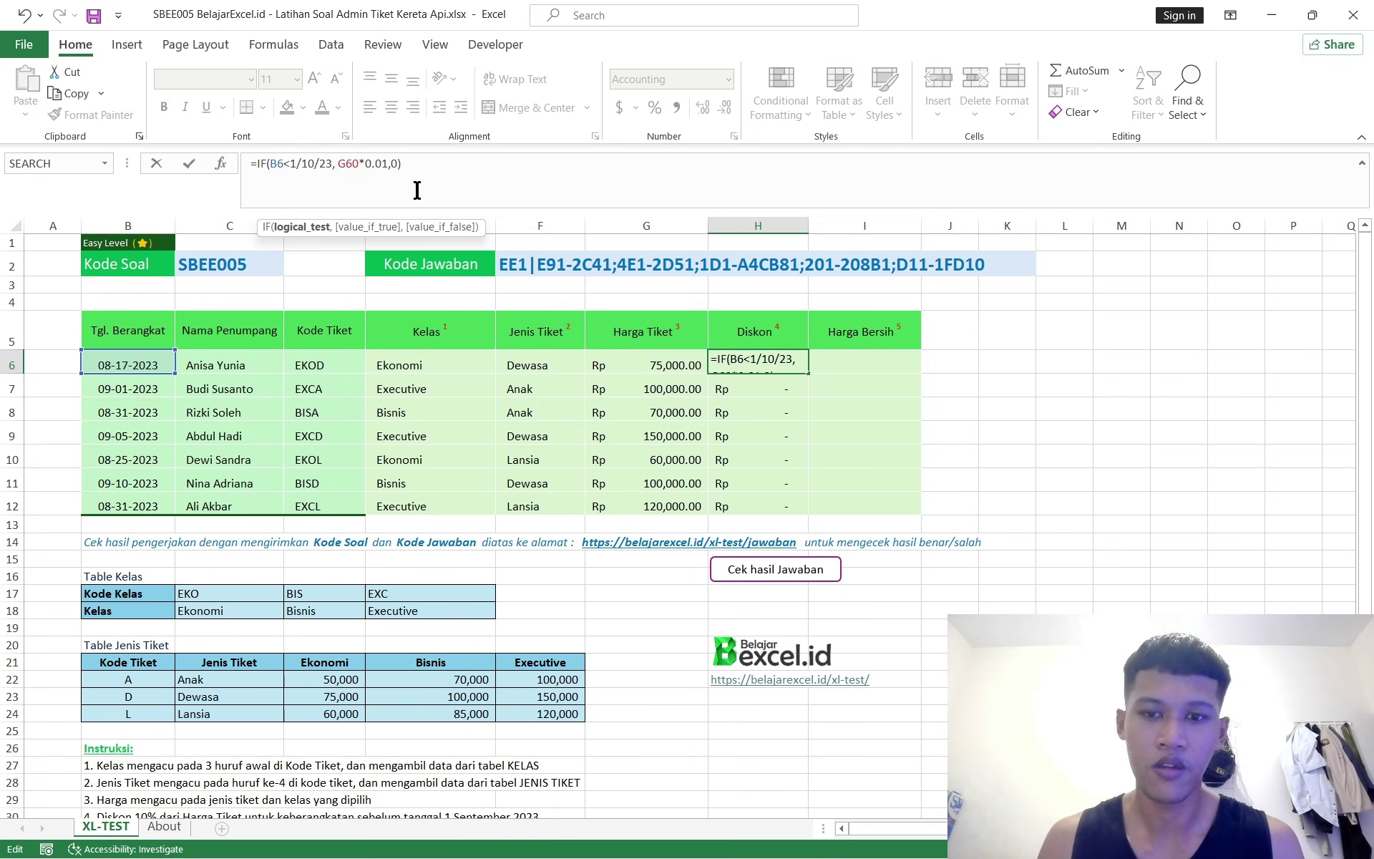
key("Return")
Fill the Diskon formula with the 1/10/23 cutoff from H6 down to H12
left_click(732, 359)
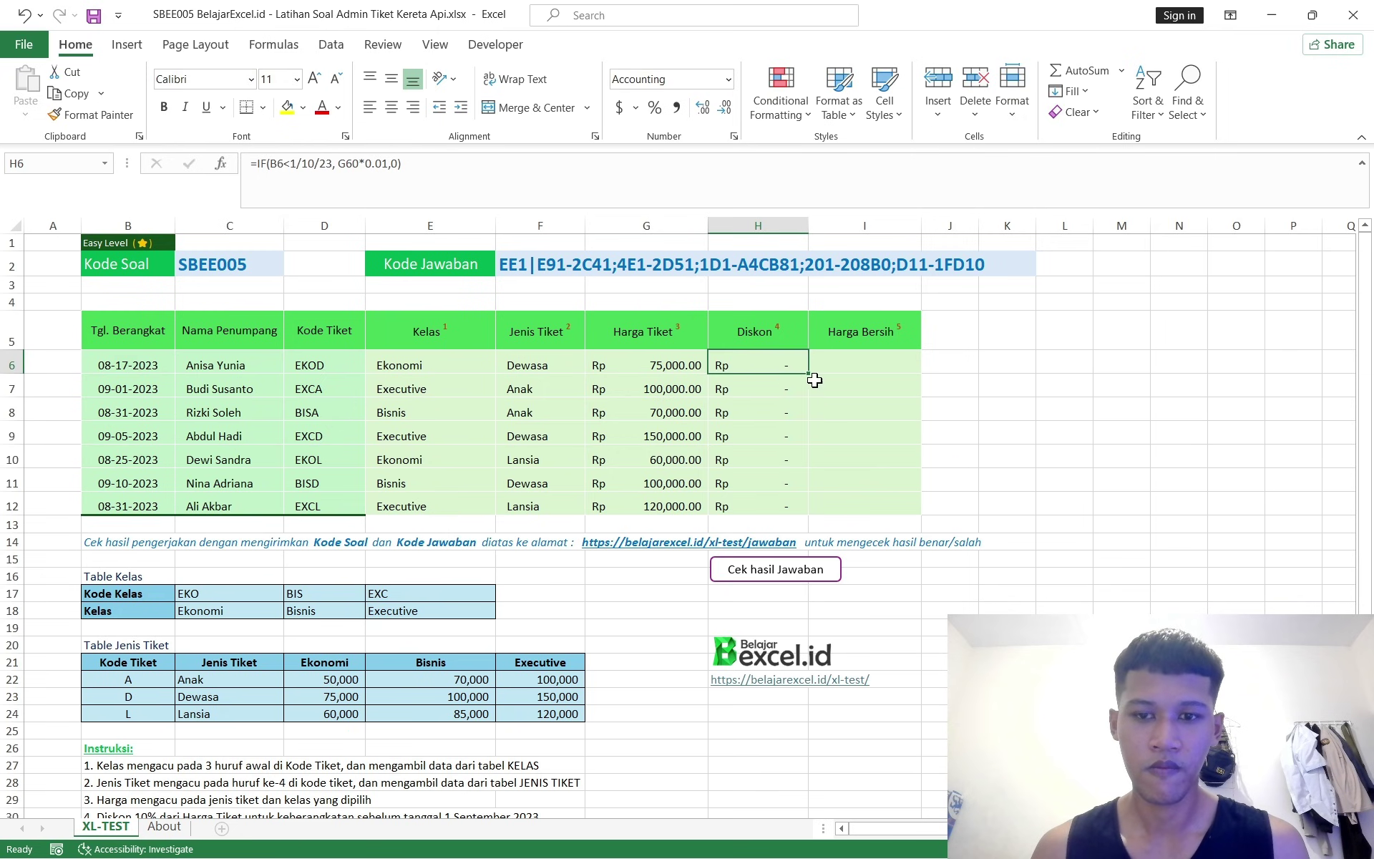
left_click_drag(809, 374, 807, 509)
left_click(771, 365)
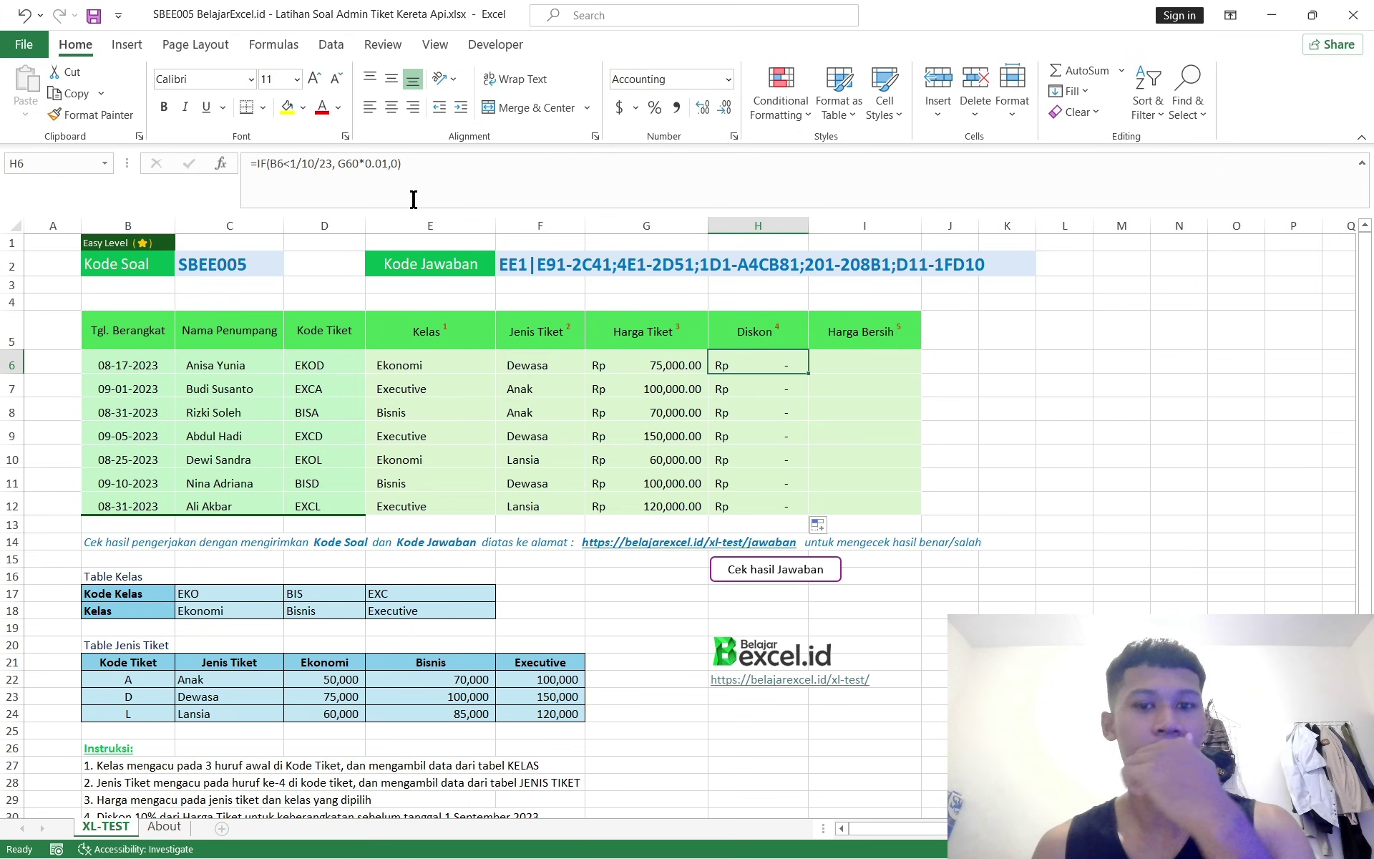
Recheck the Diskon instruction and clear the existing formula from cell H6
left_click(445, 165)
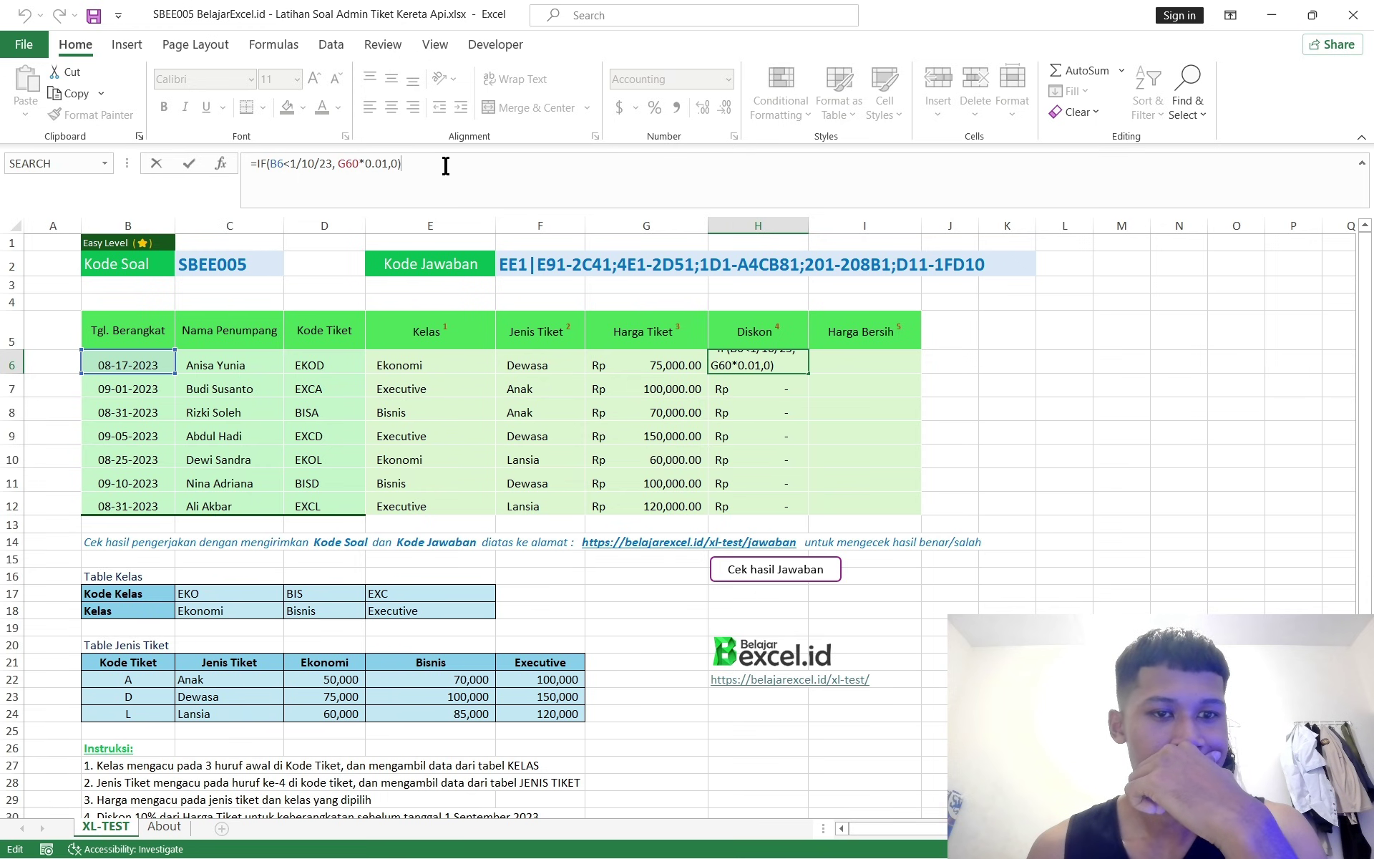
scroll(458, 258, "down", 2)
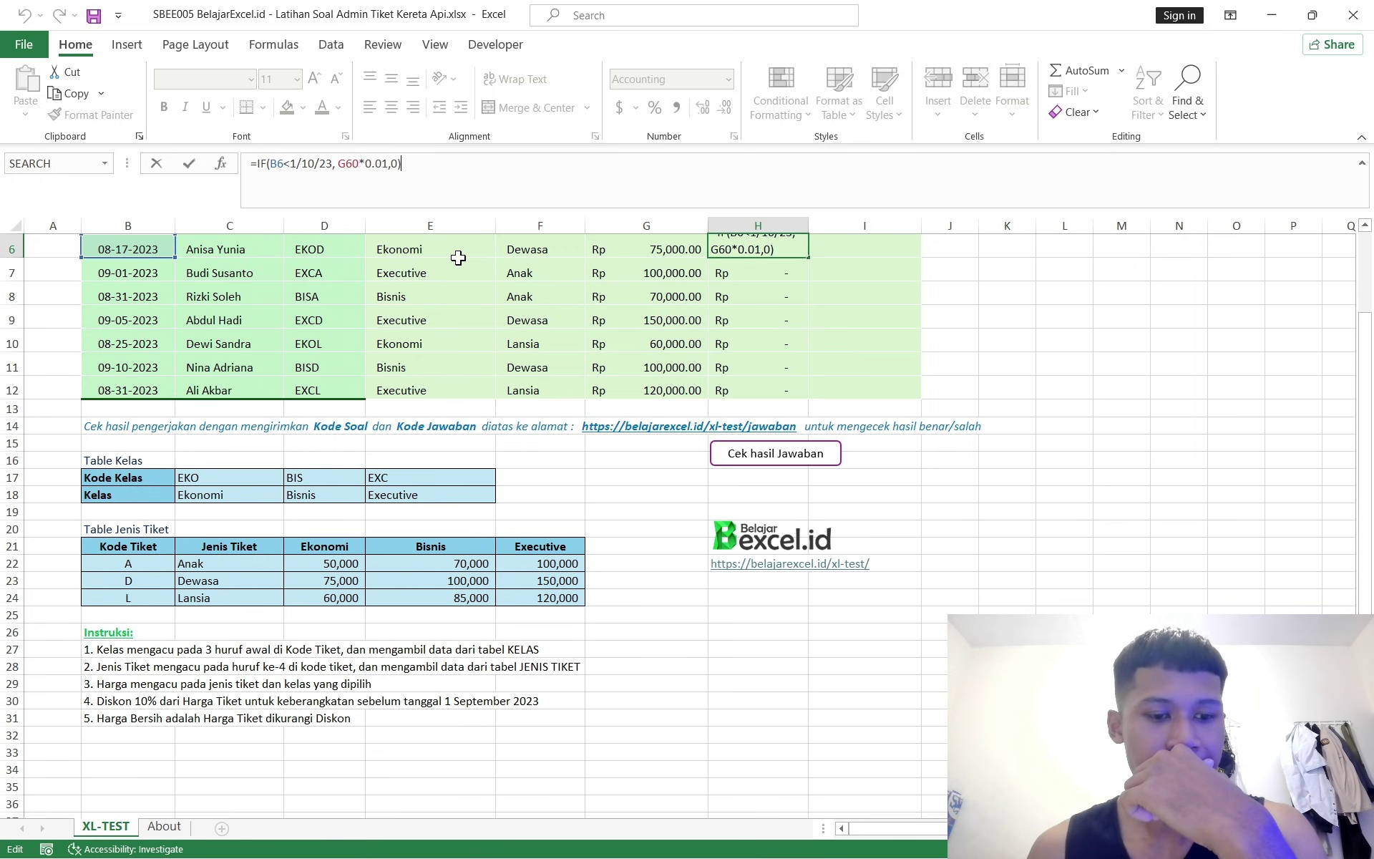
scroll(458, 258, "up", 2)
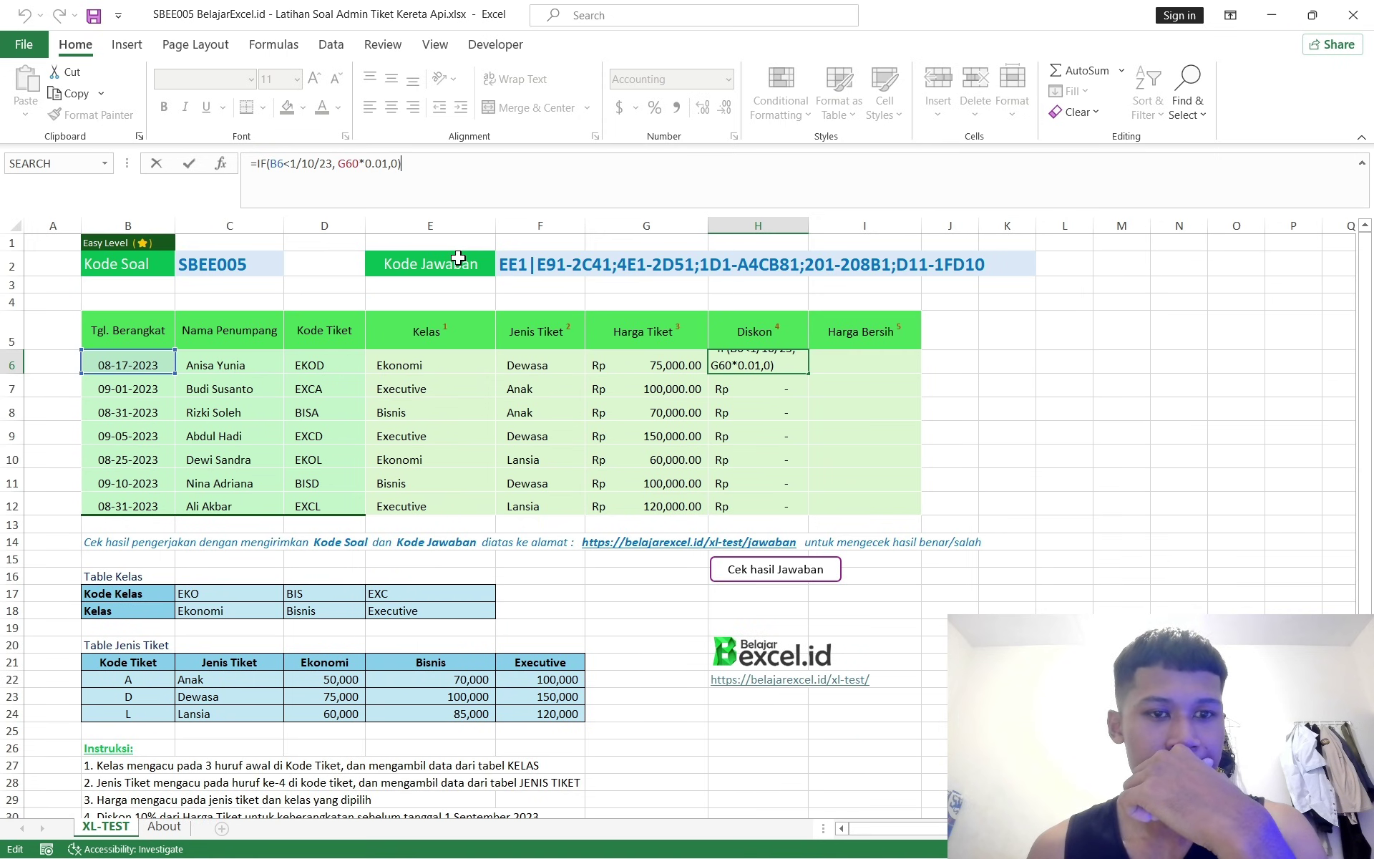
left_click_drag(401, 164, 253, 176)
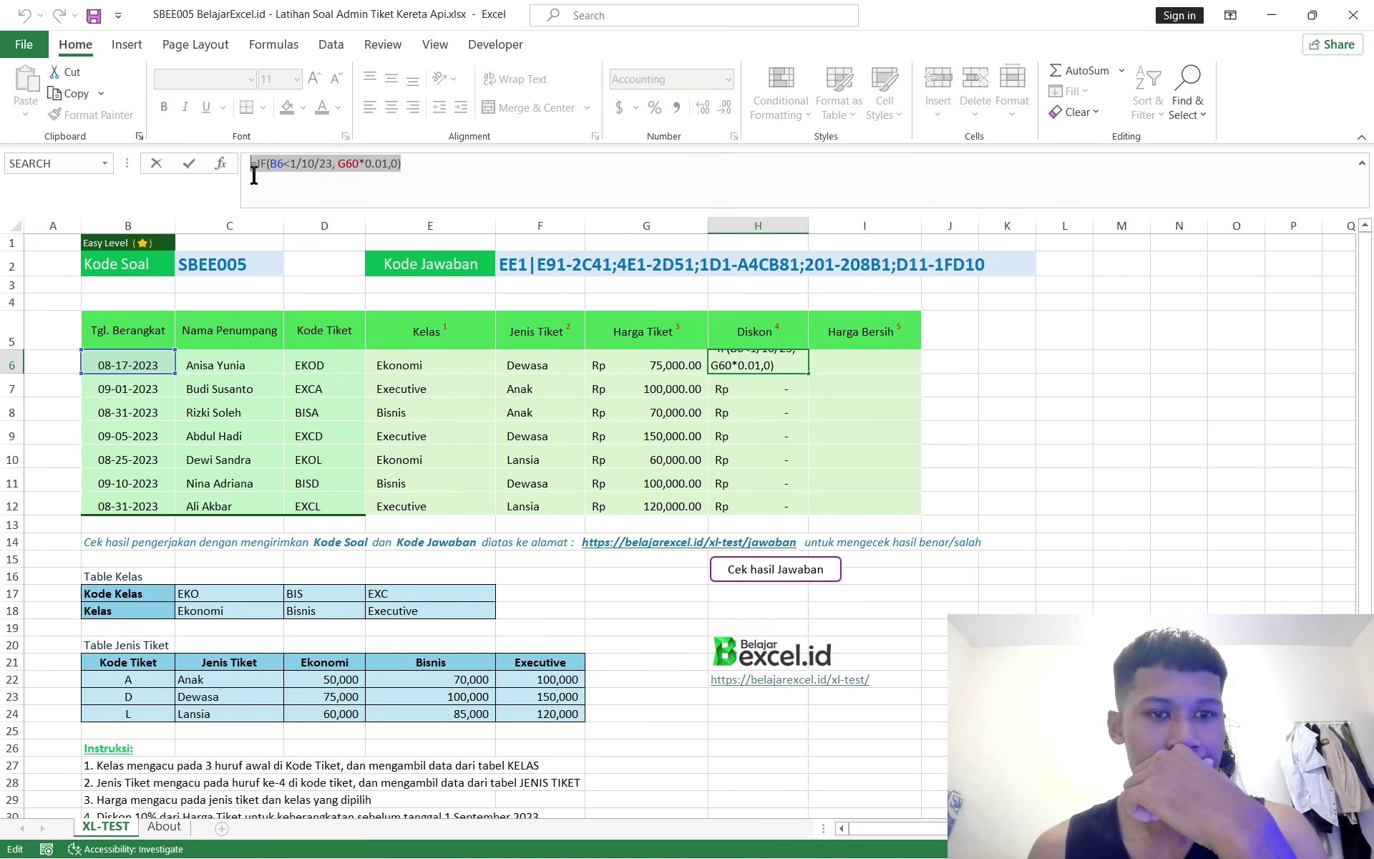
key("BackSpace")
Begin a new IF formula in H6 that tests whether the departure date B6 is before DATE(2023,9,1)
type("=if(")
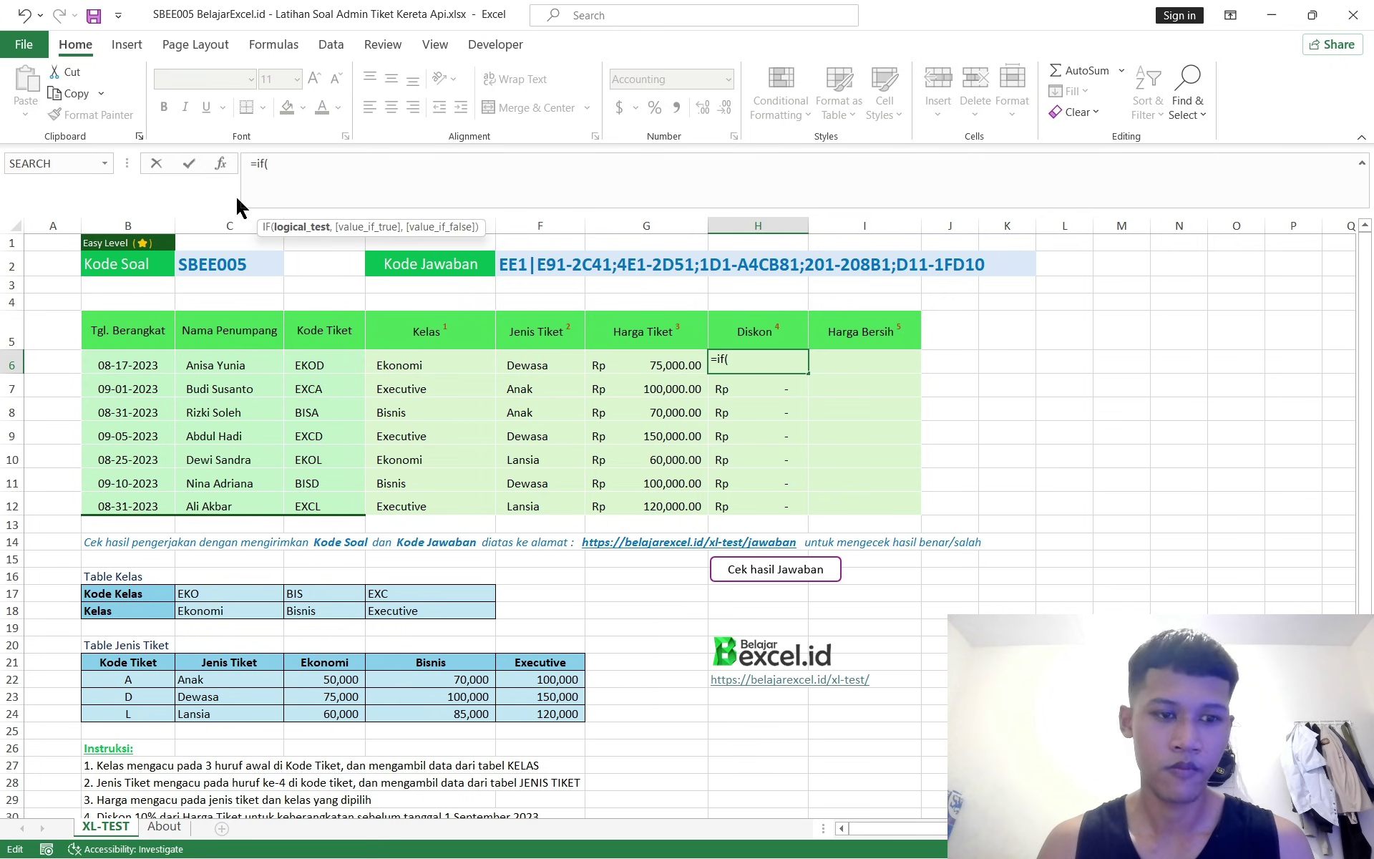
left_click(128, 361)
type("<")
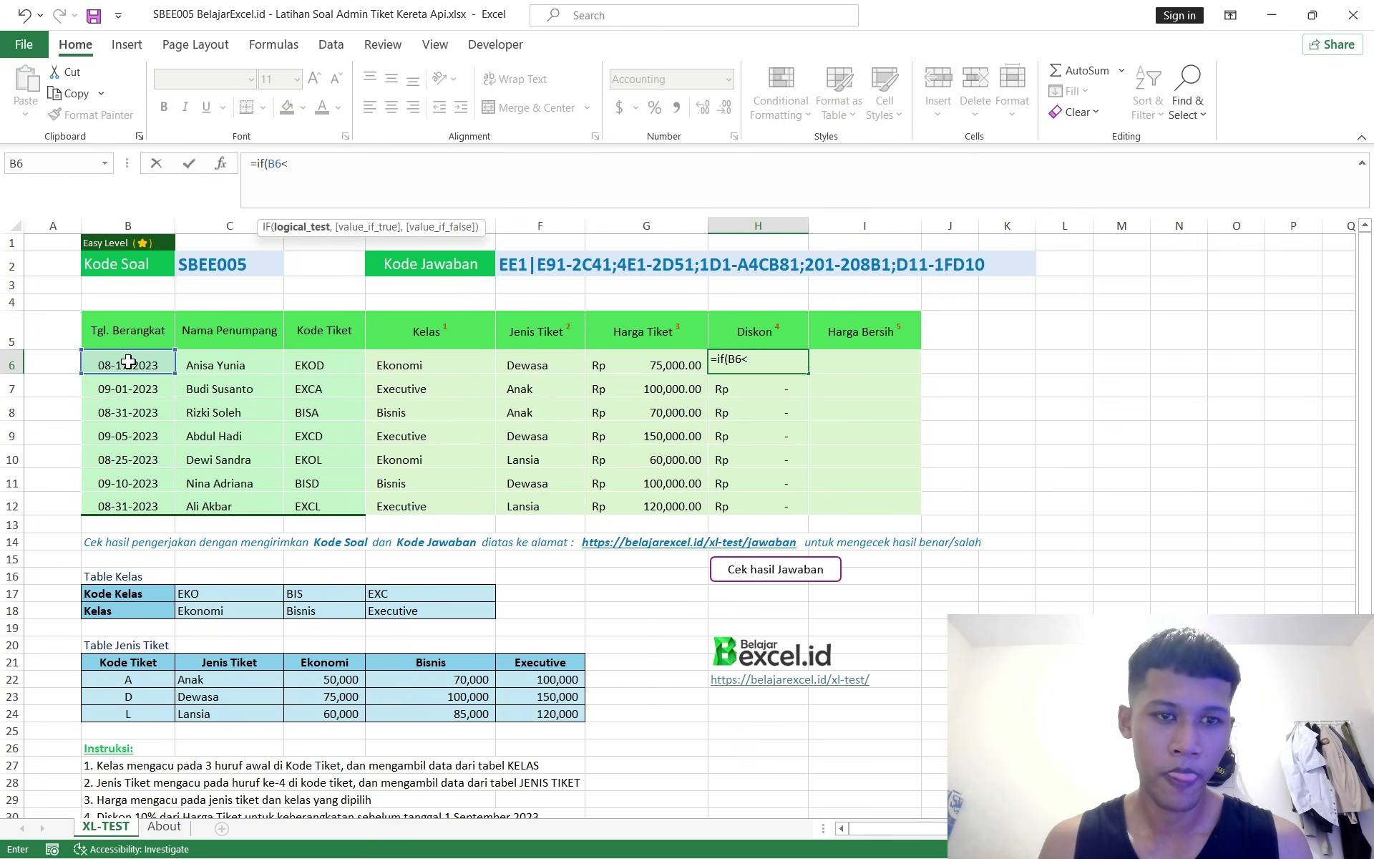
type("date")
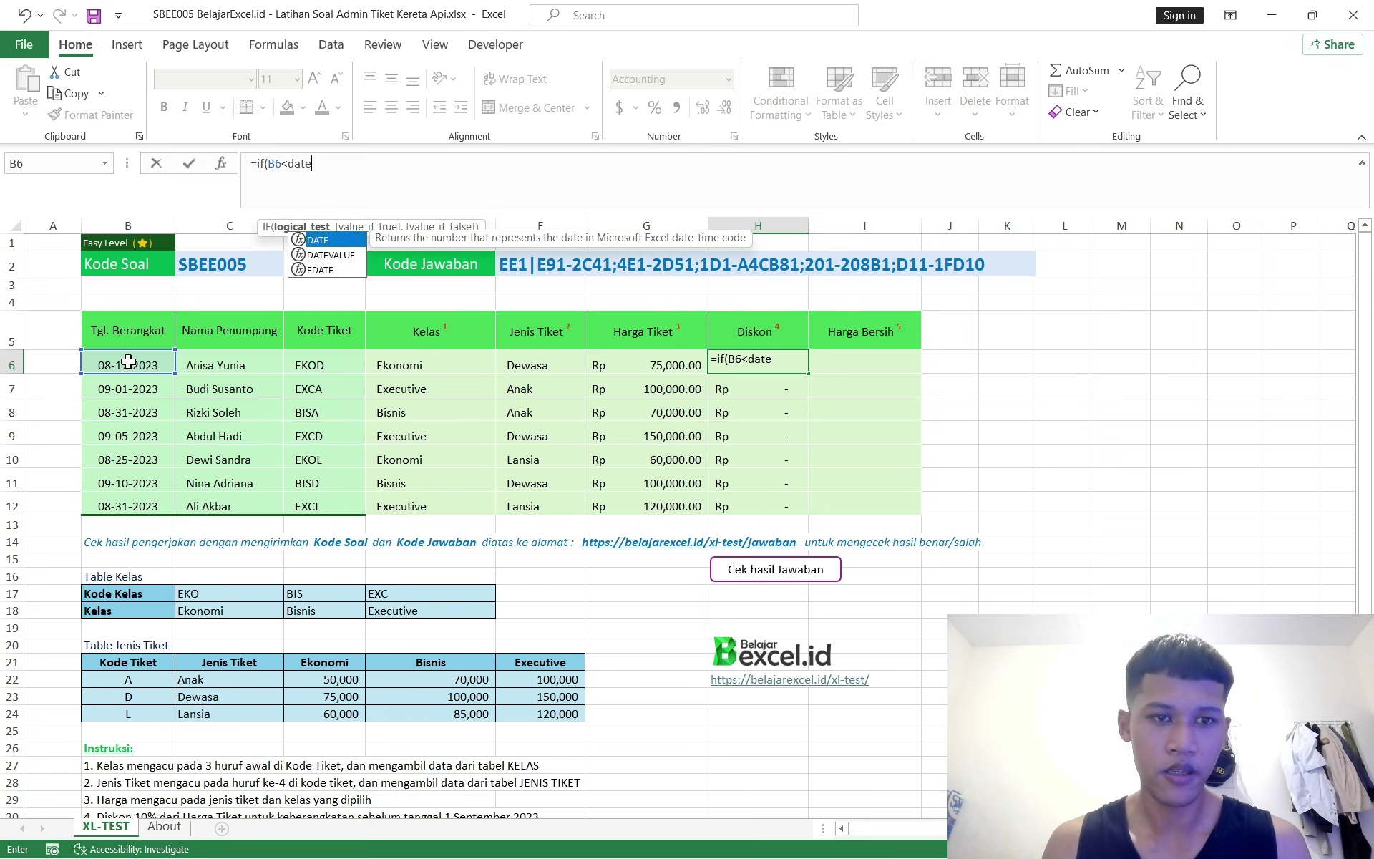
type("(2023.")
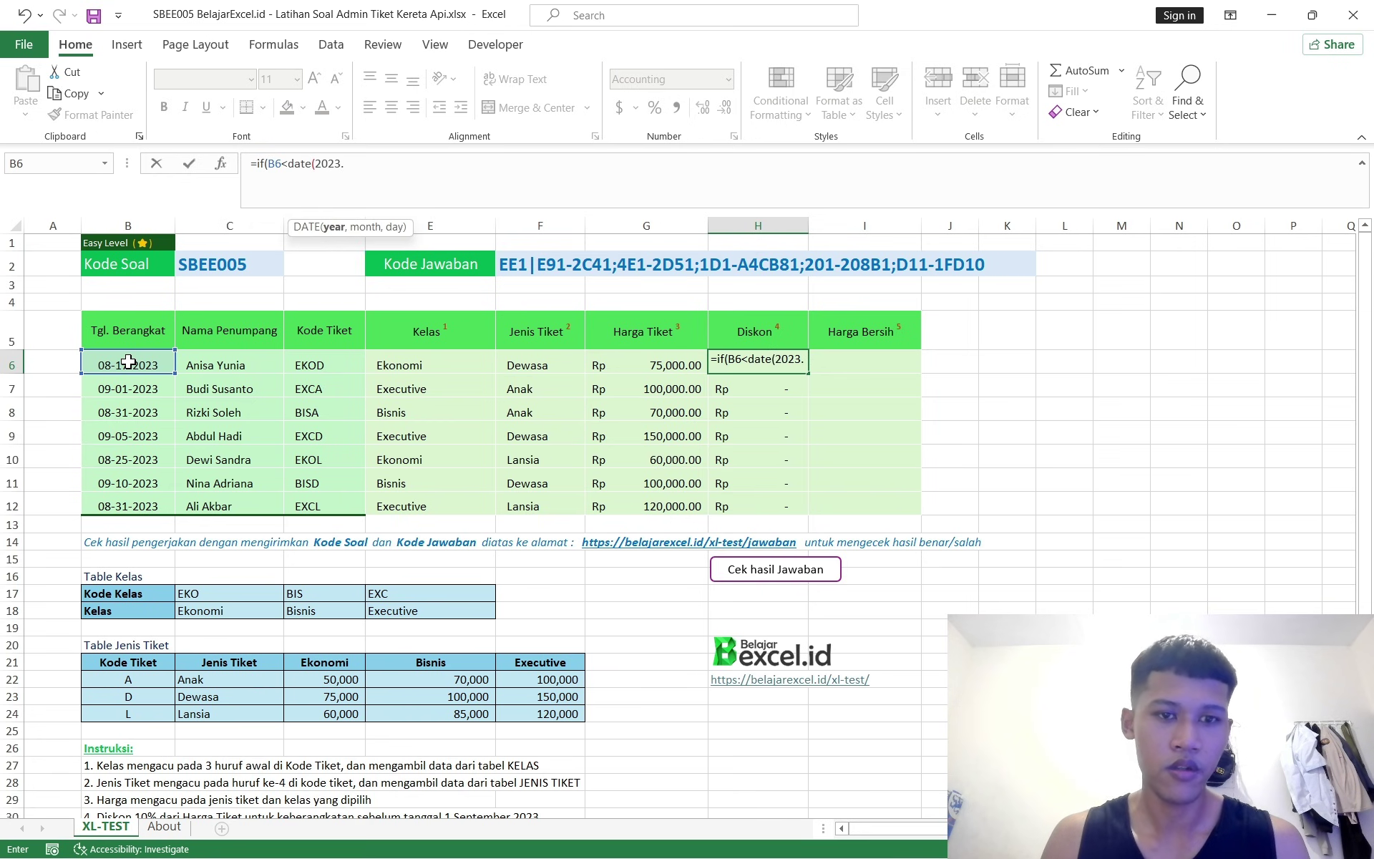
key("BackSpace")
type(",9")
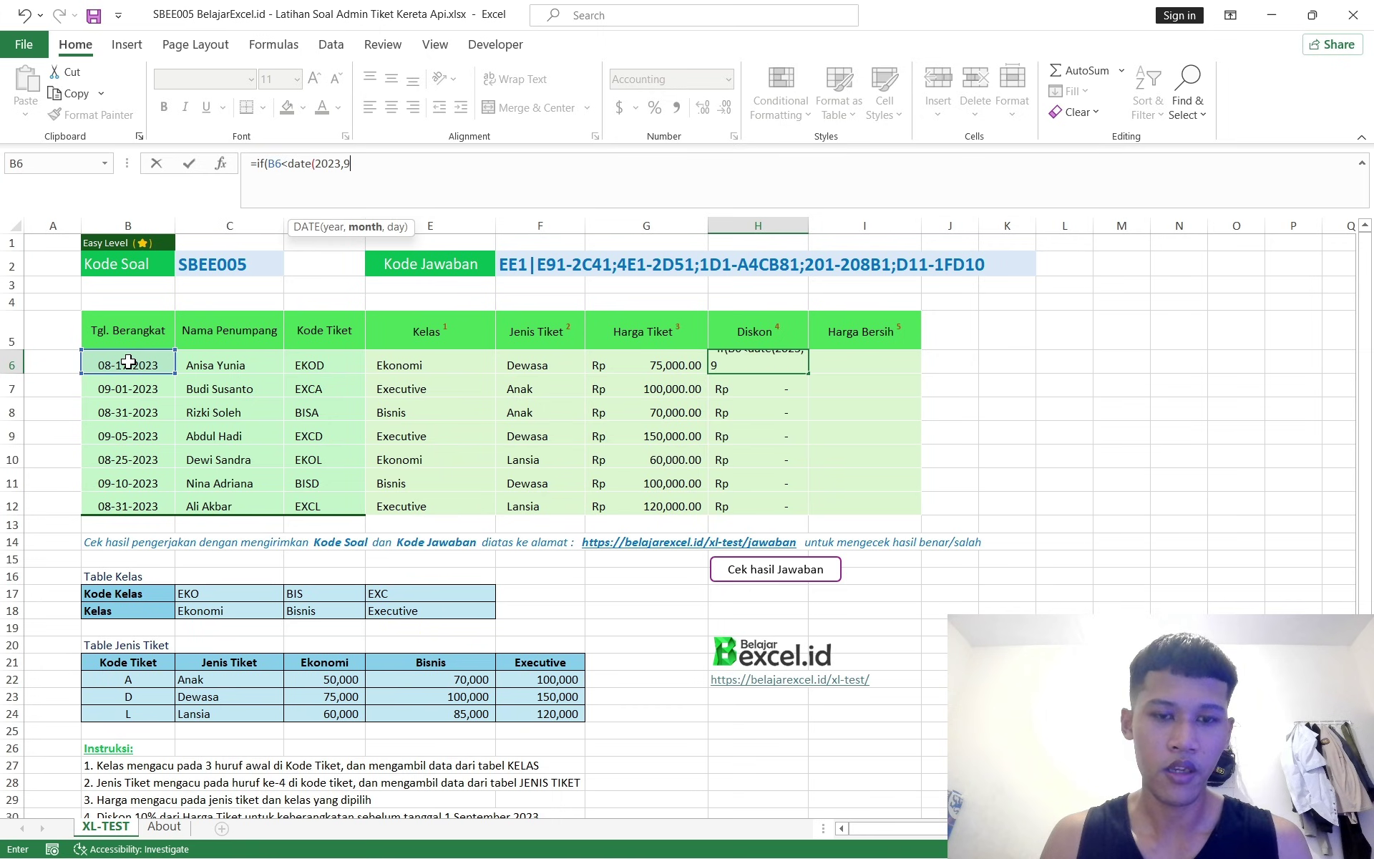
type(",1),")
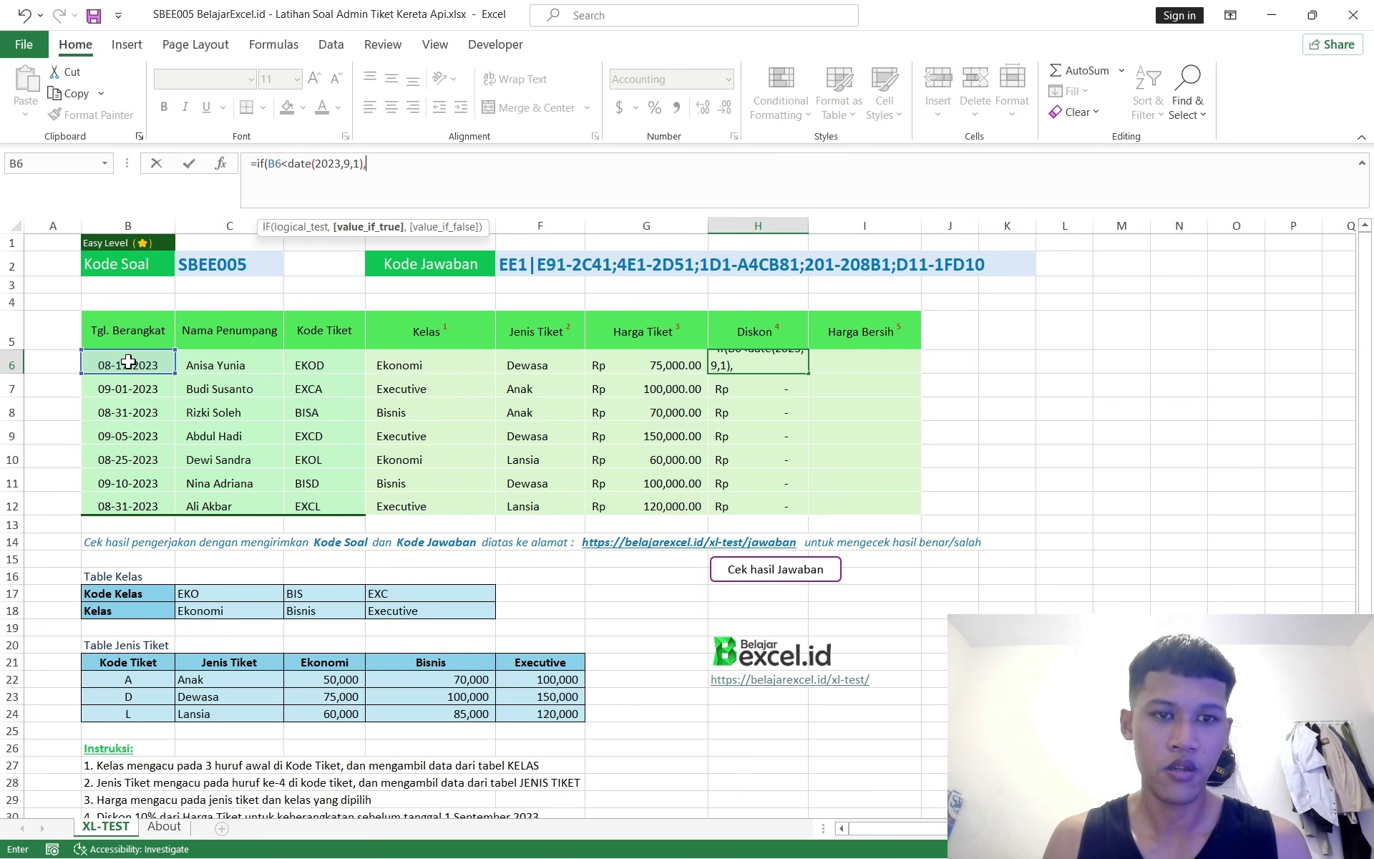
Complete the H6 IF formula with 1 for true and 0 for false, and fill it down to H12
type("1,")
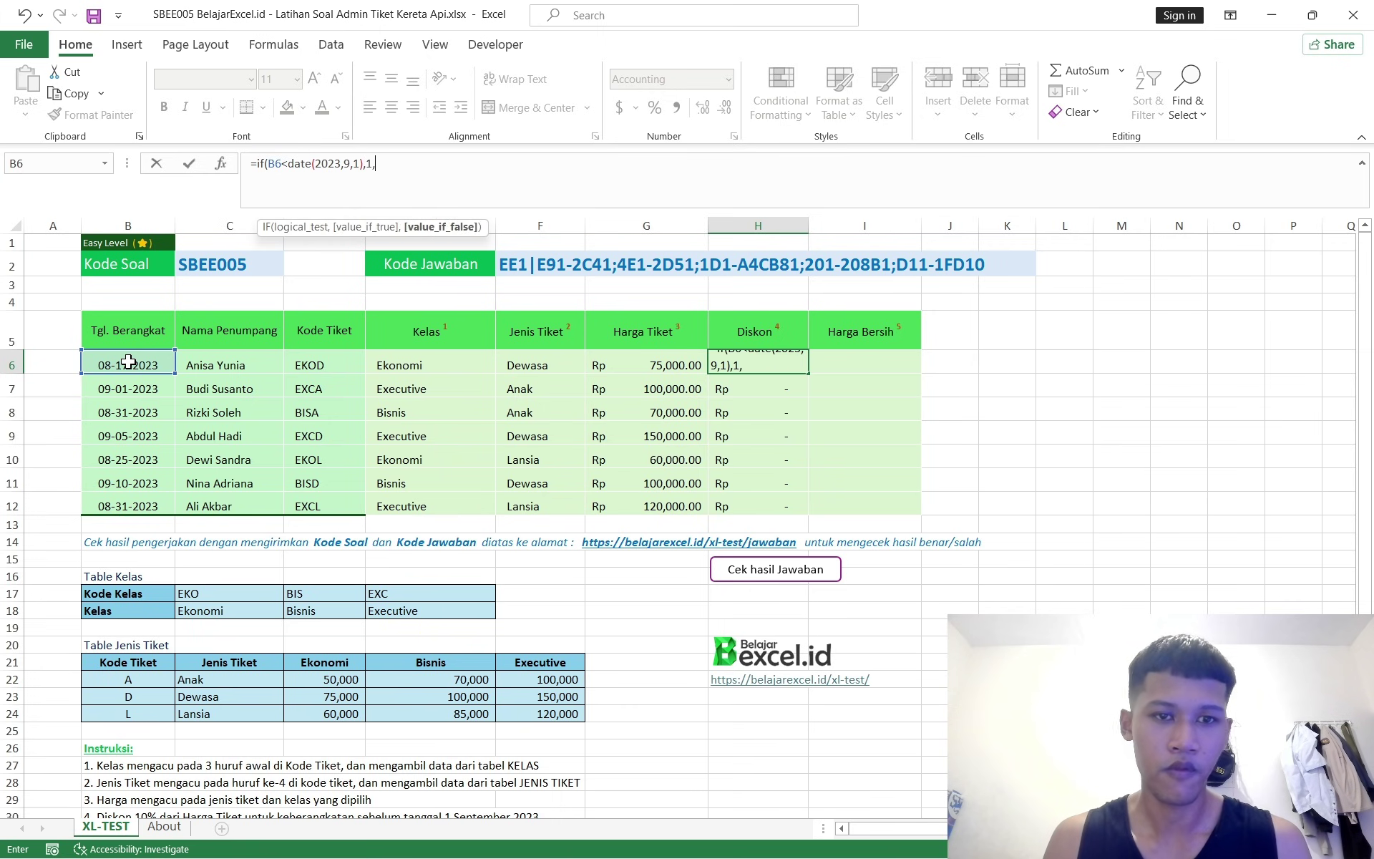
type("9")
type(")")
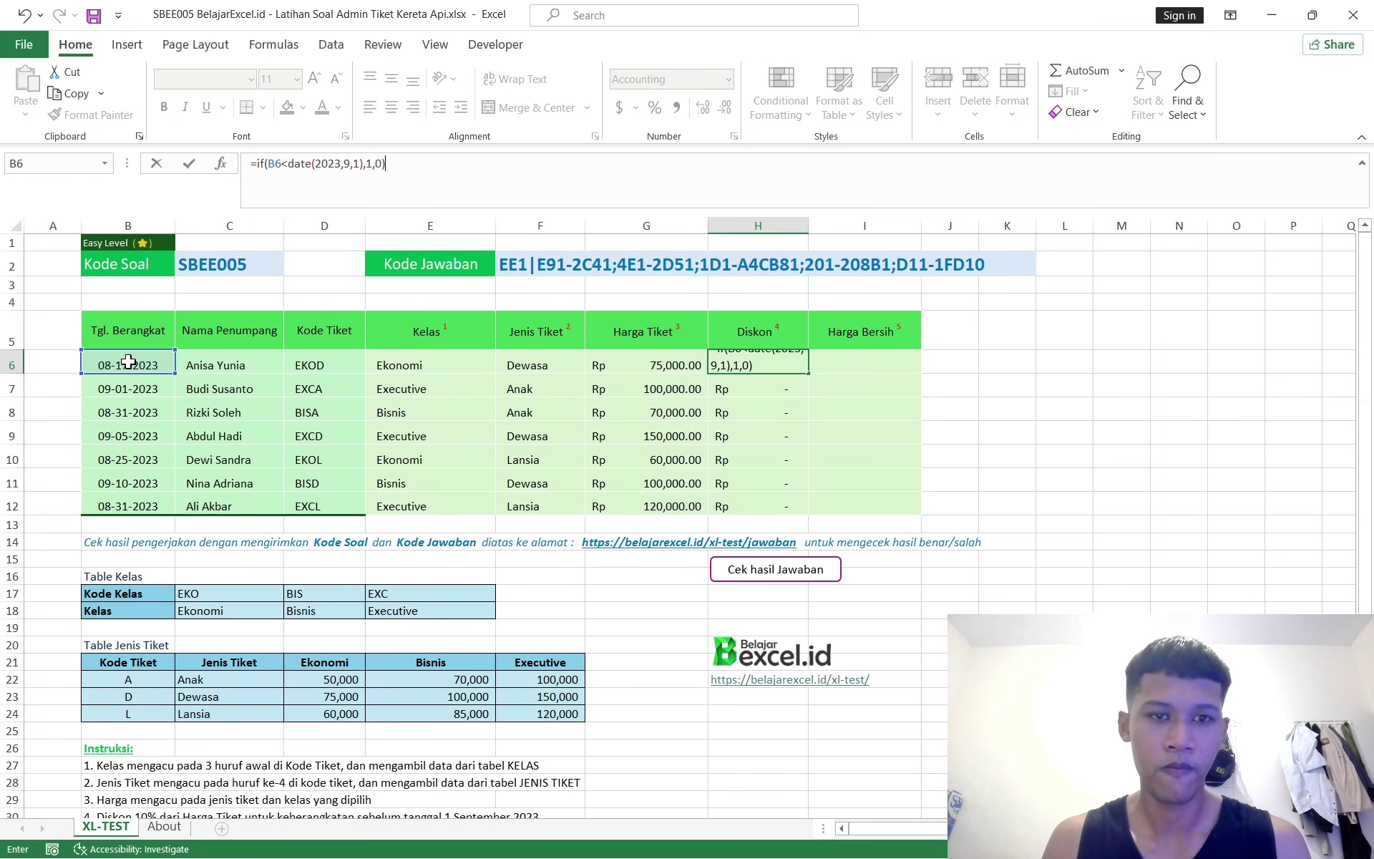
key("Return")
left_click(787, 365)
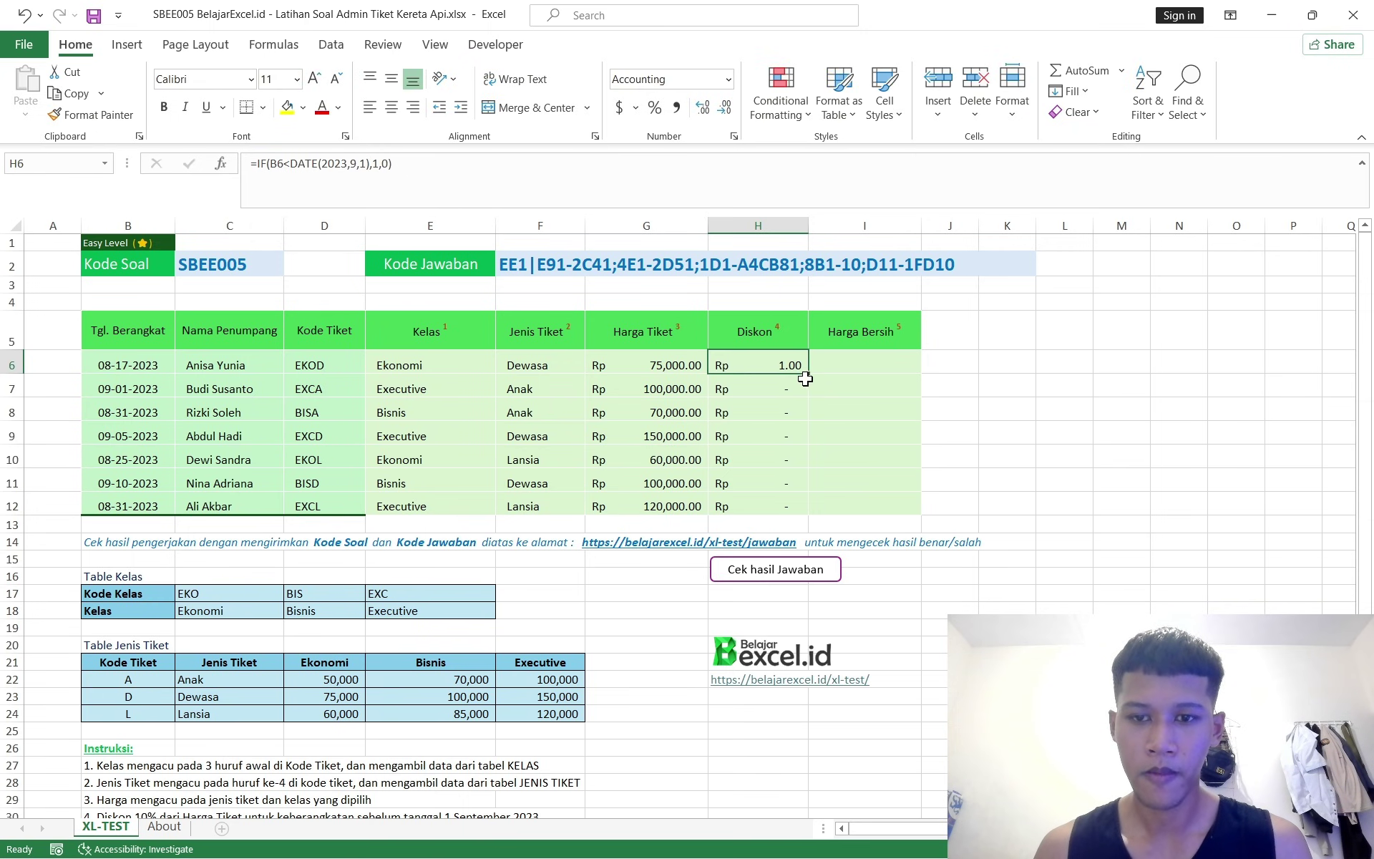
left_click_drag(807, 373, 805, 514)
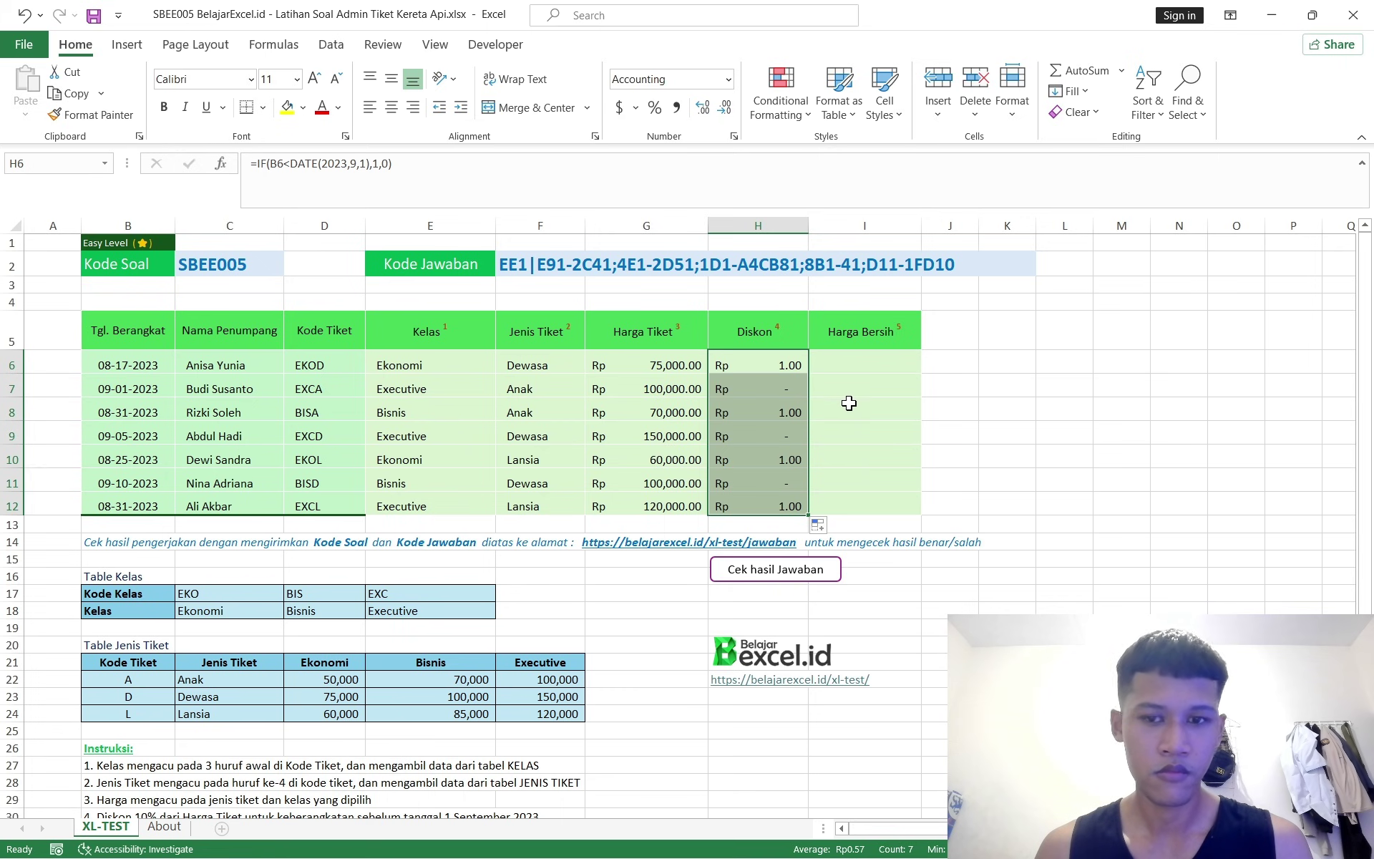
Replace the true result in the H6 Diskon formula with G6*0.01
left_click(772, 361)
left_click(378, 166)
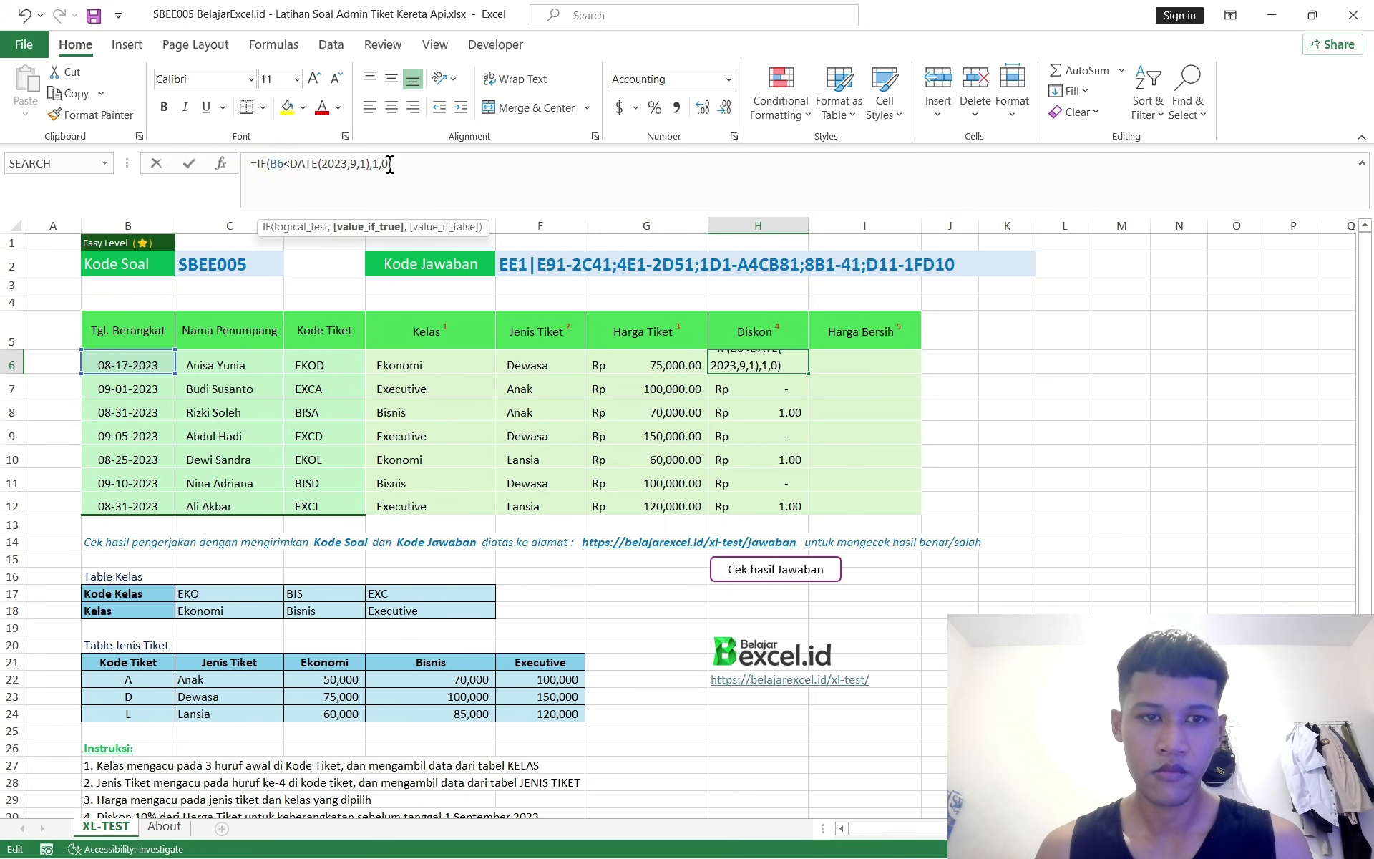
key("BackSpace")
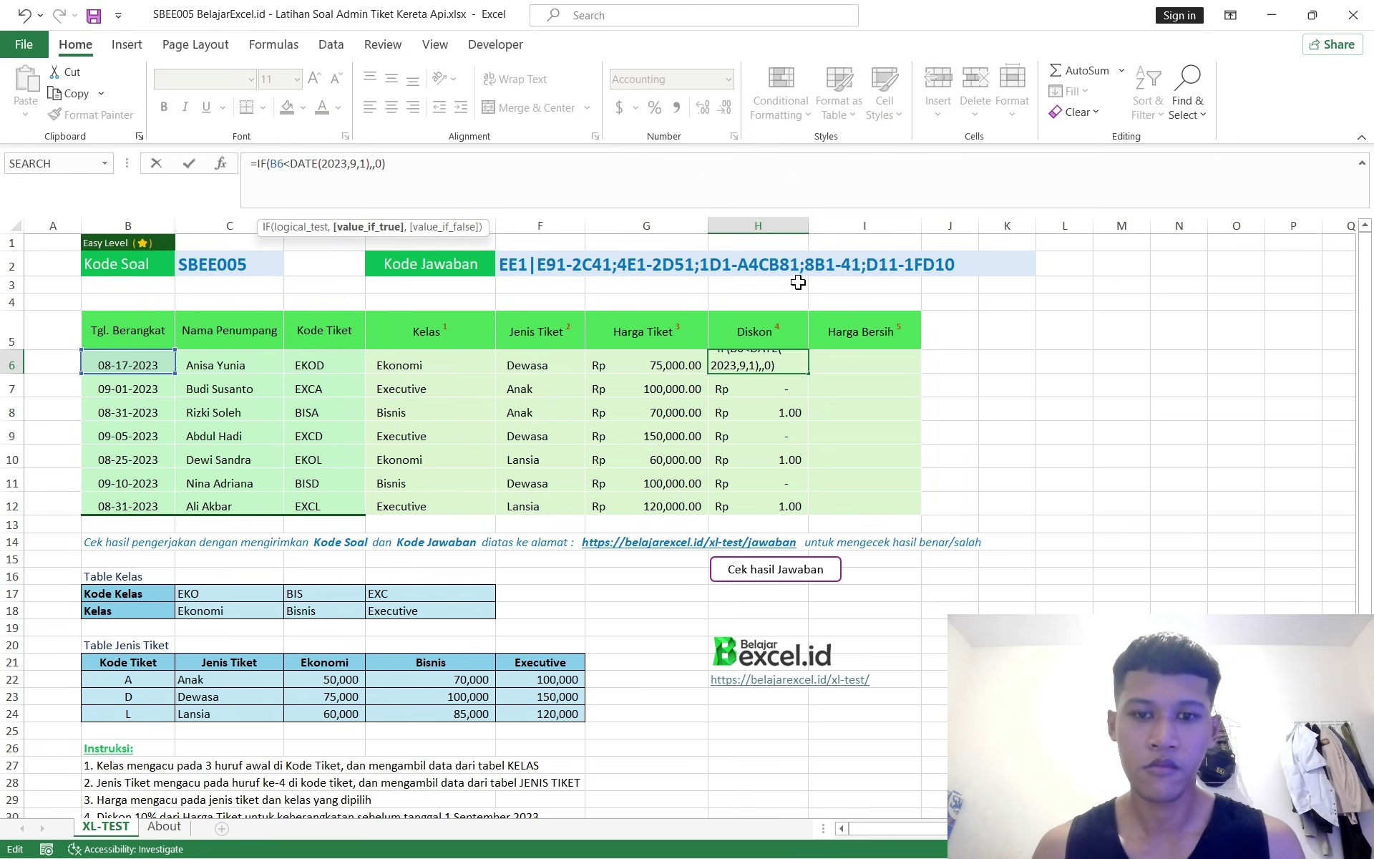
left_click(641, 367)
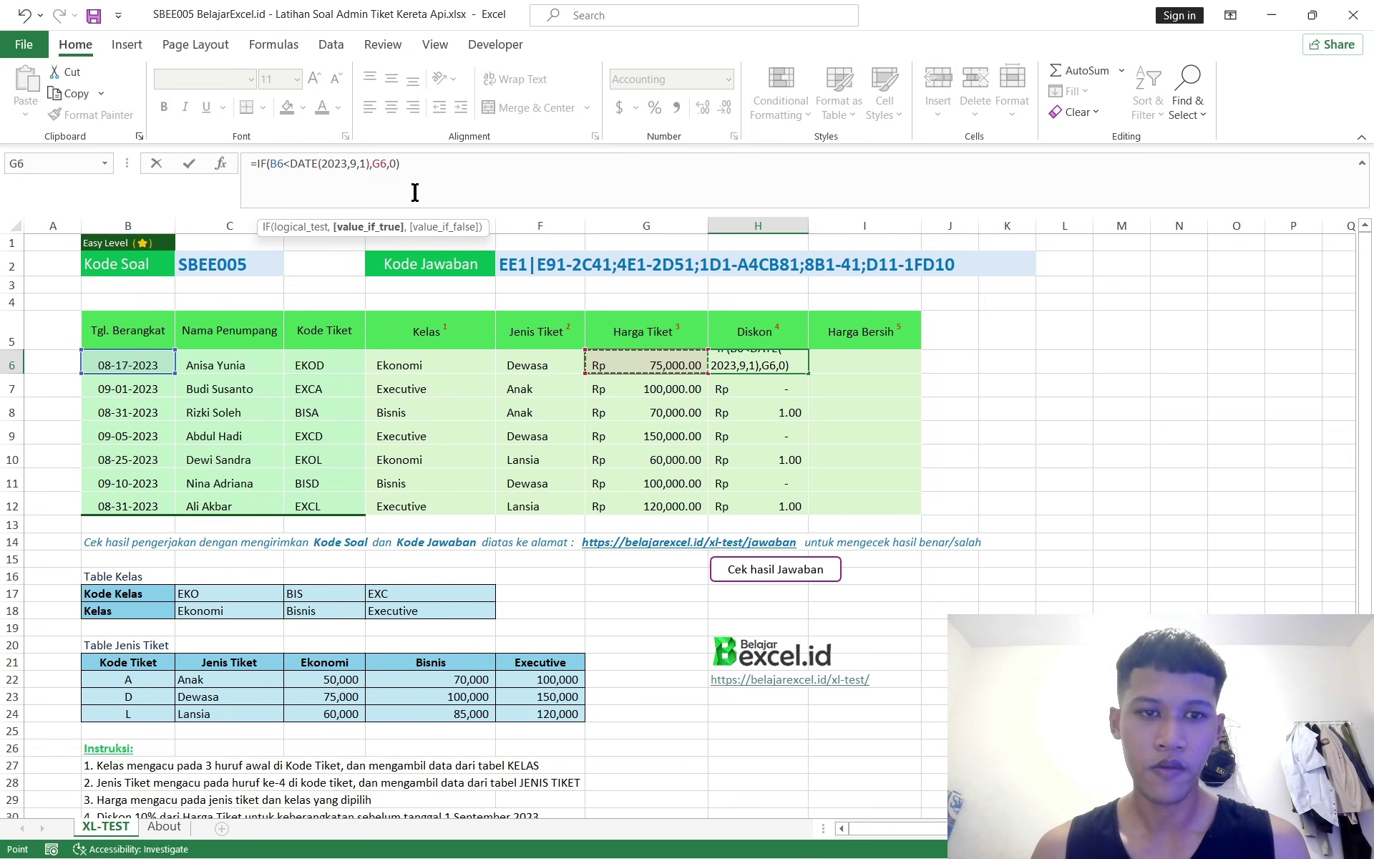
type("*")
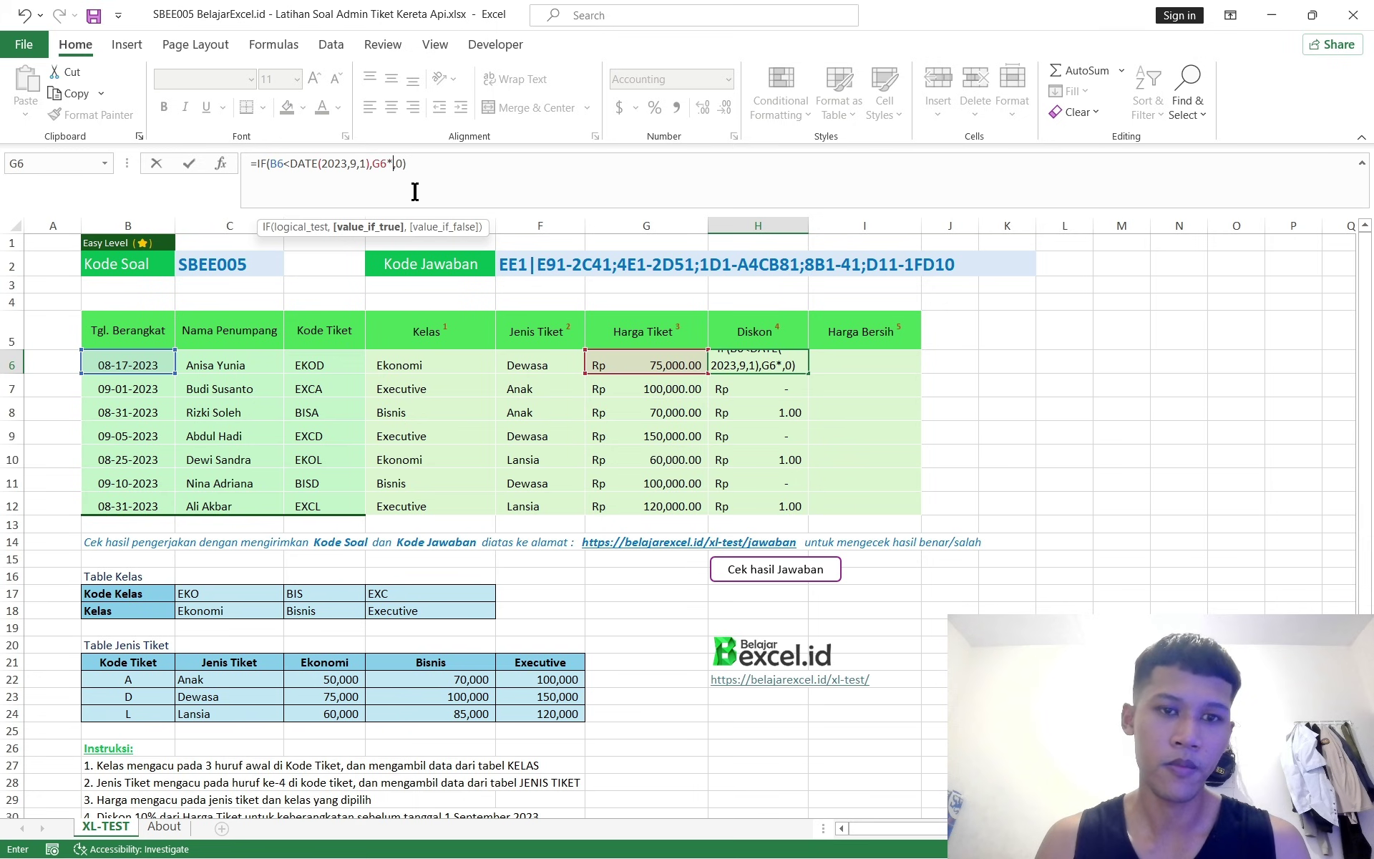
type("0.01")
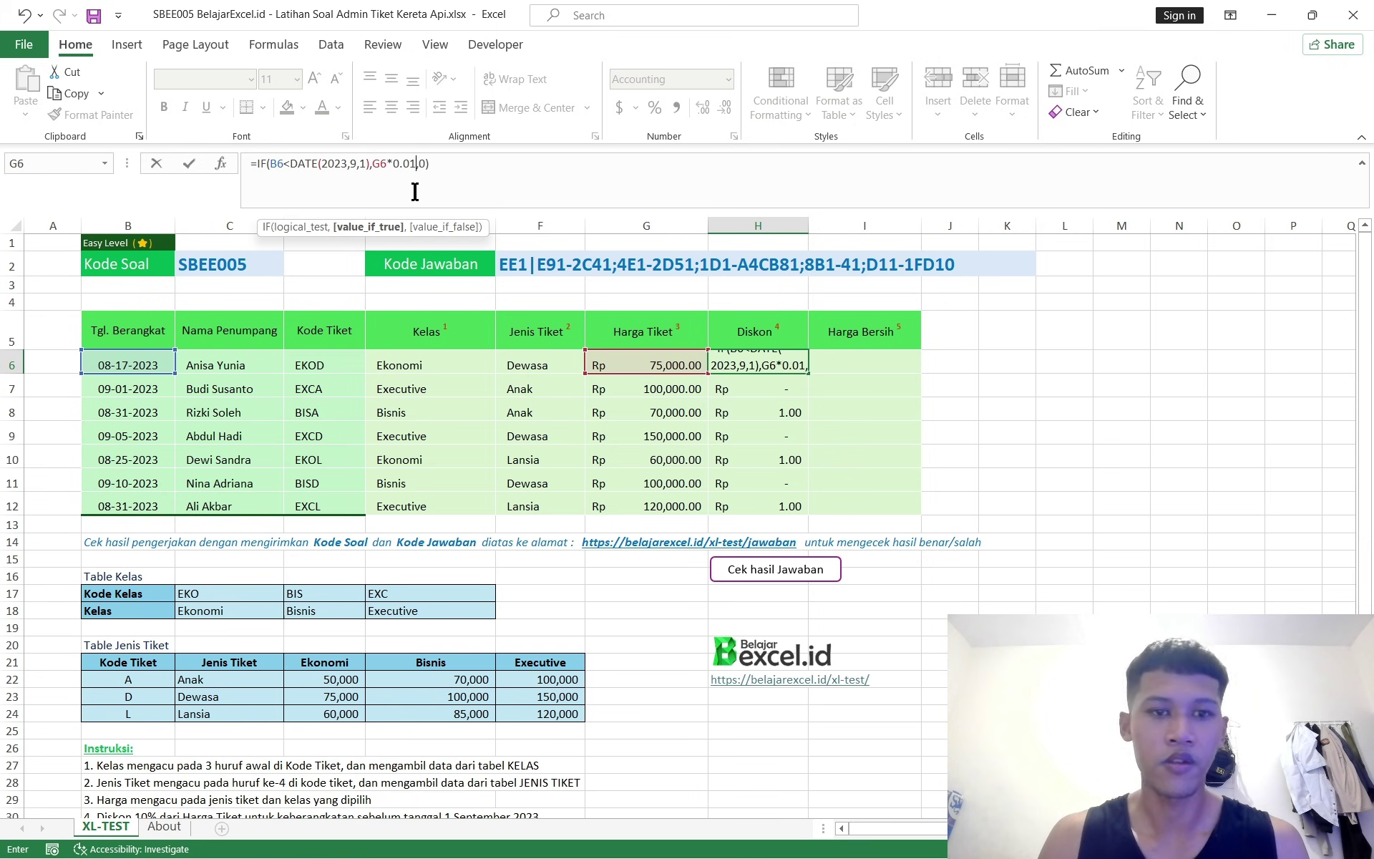
key("BackSpace")
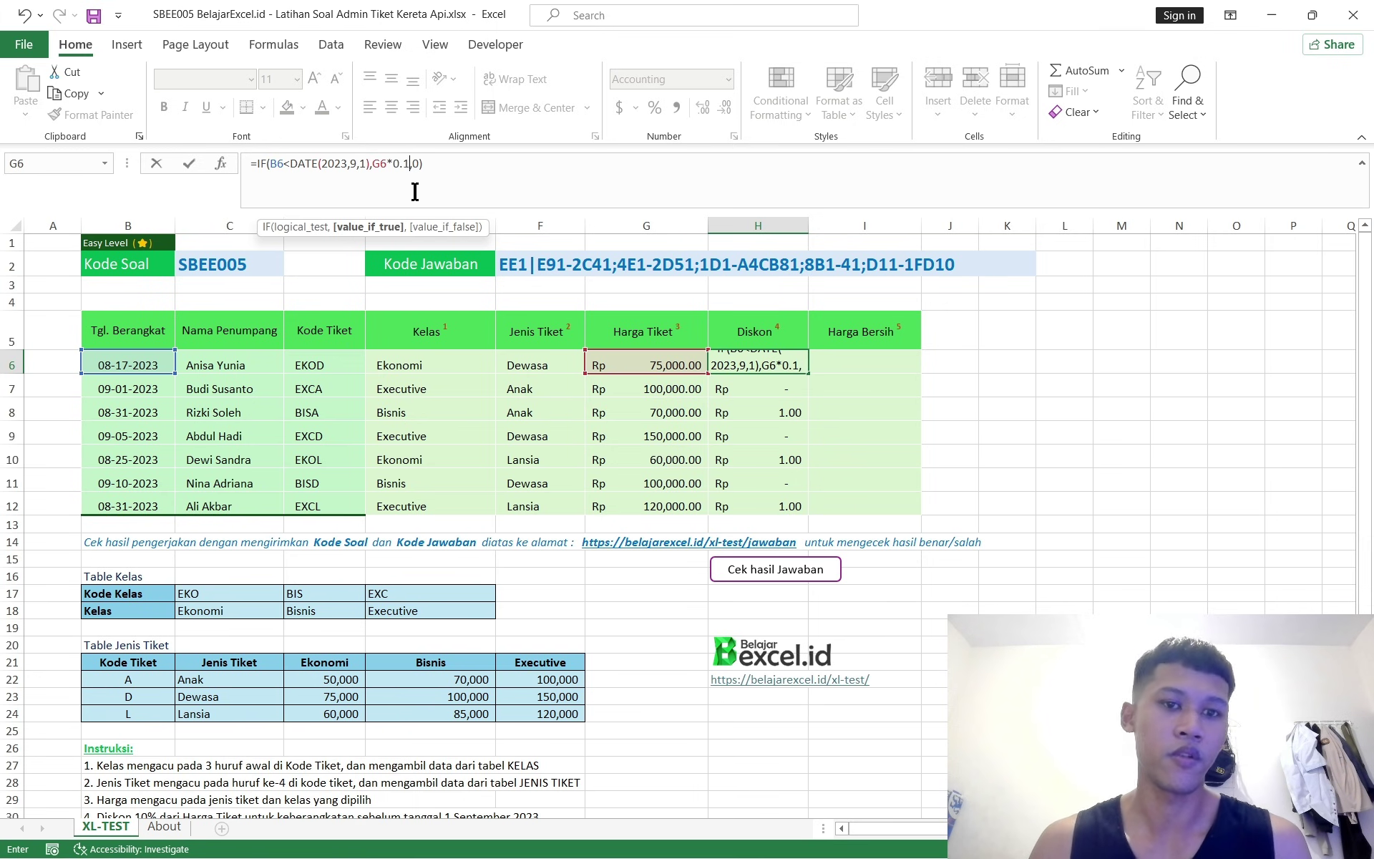
key("BackSpace")
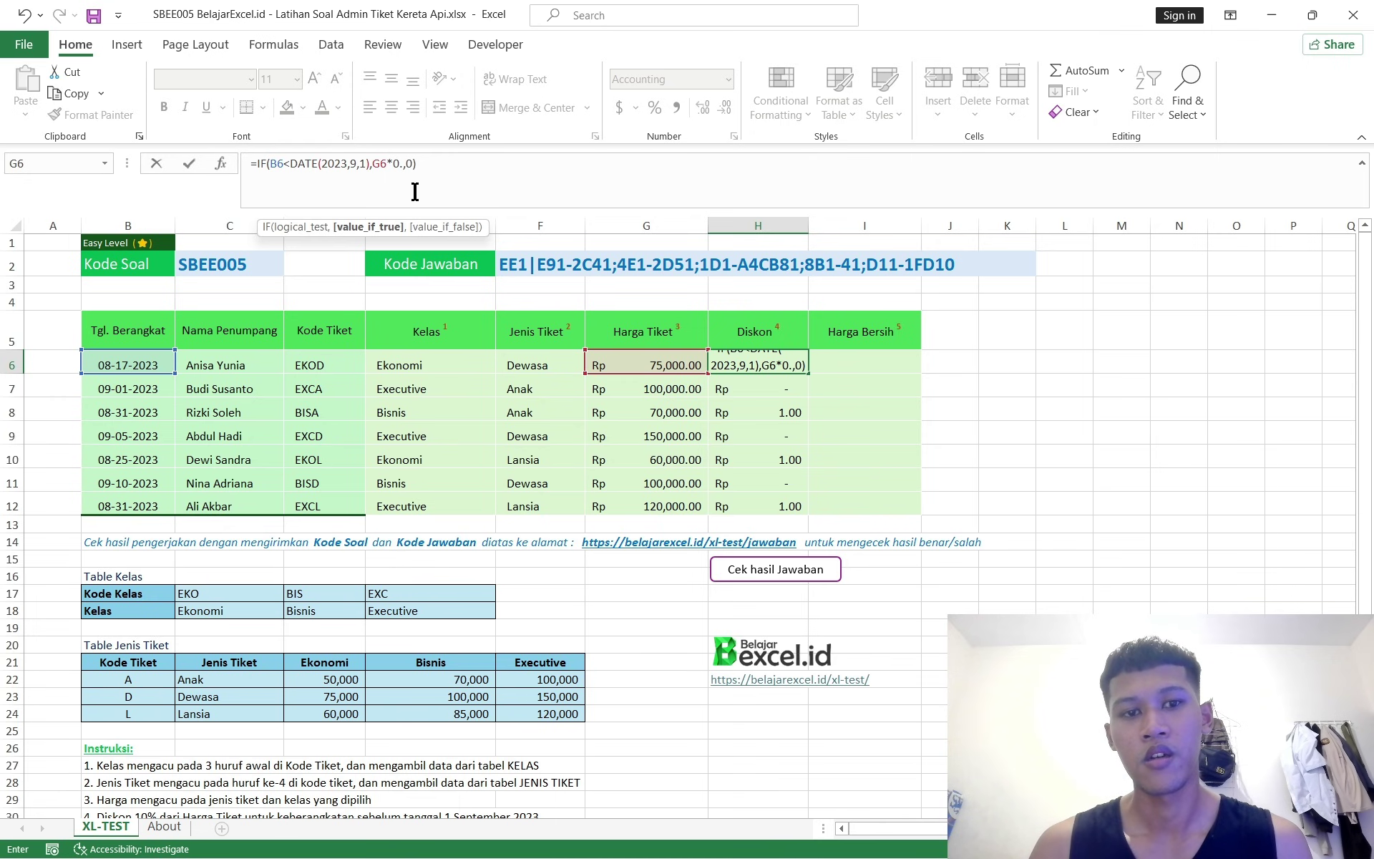
type("010")
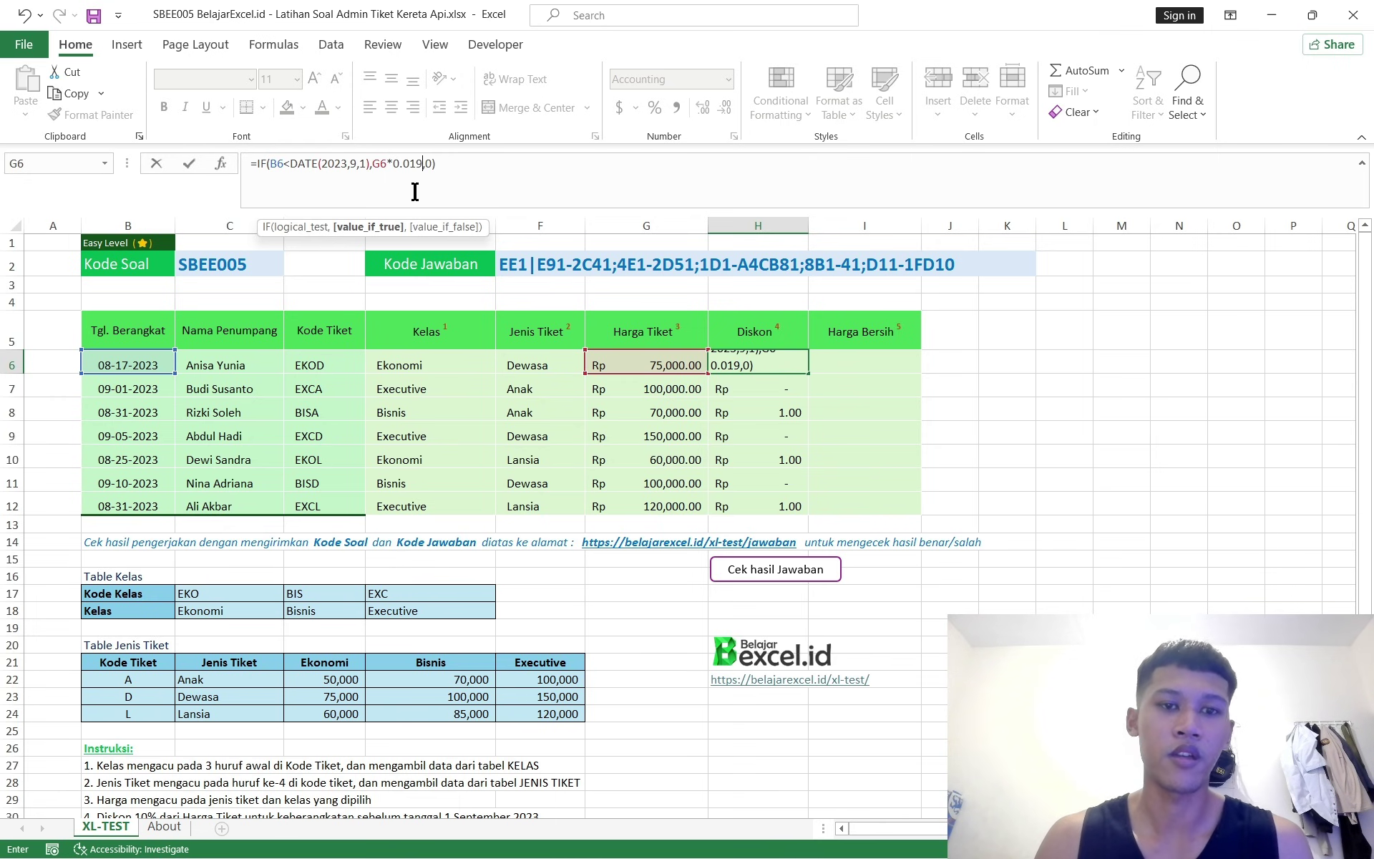
key("Return")
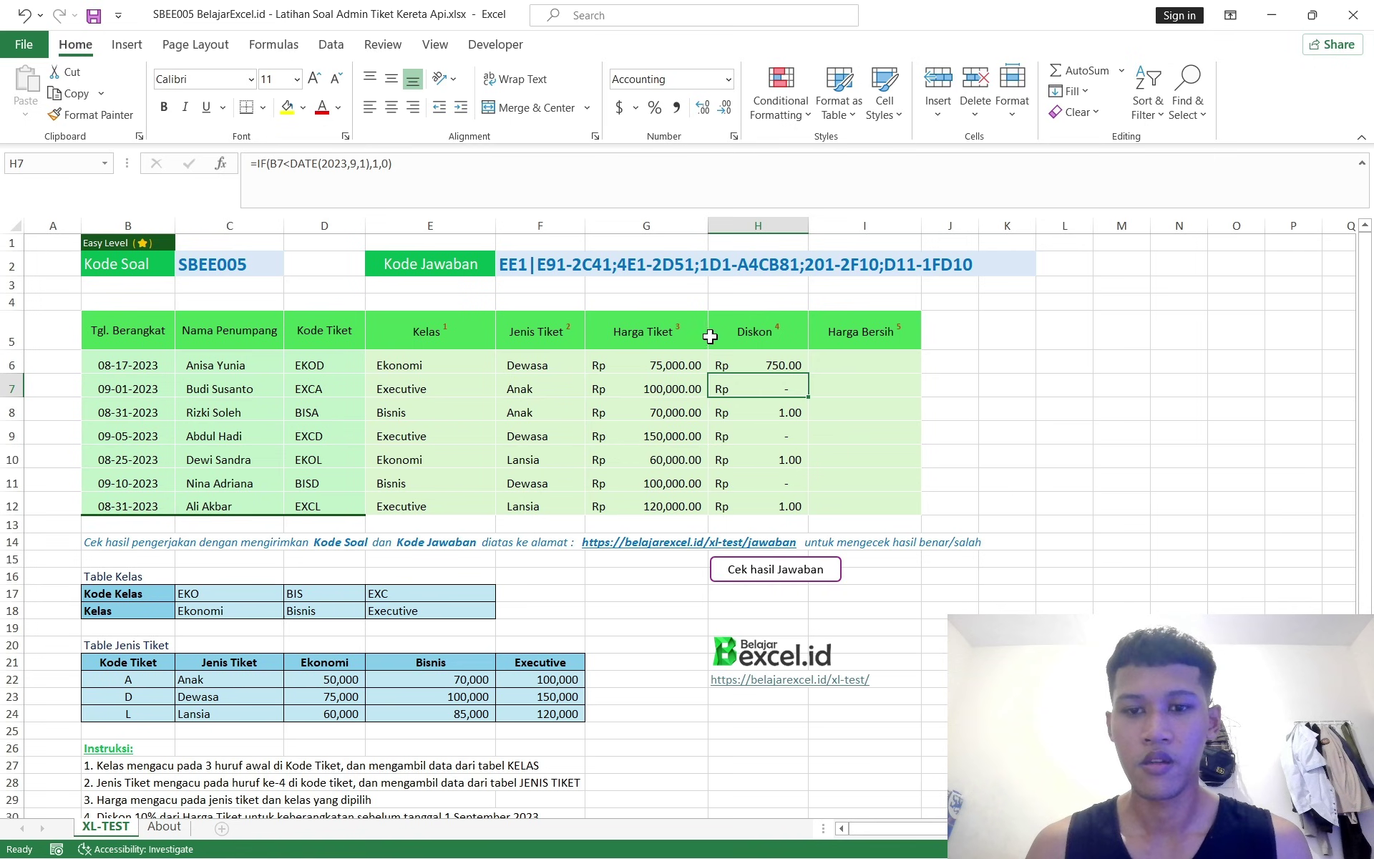
Set the multiplier in the H6 Diskon formula to 0.1
left_click(757, 358)
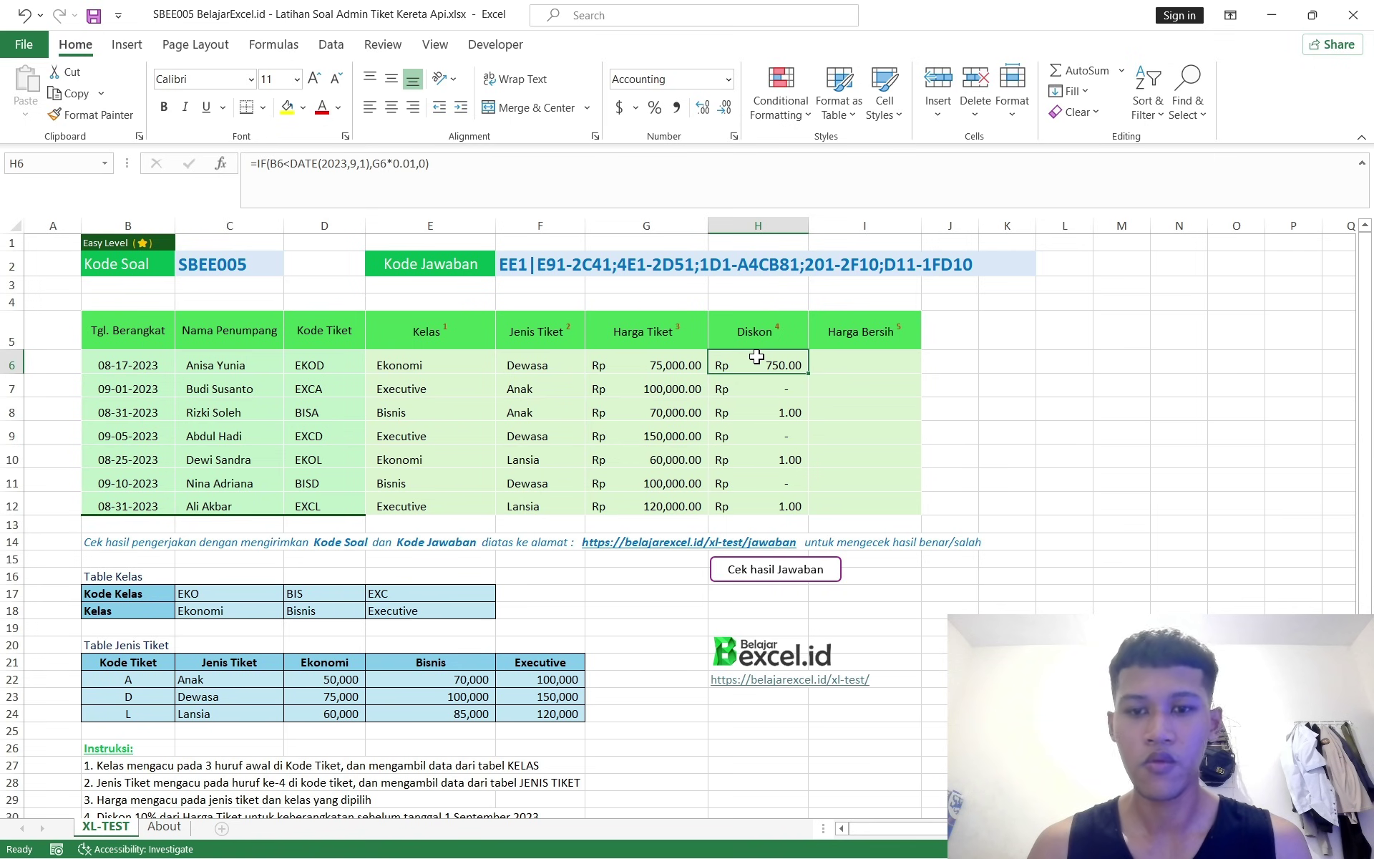
left_click(414, 164)
key("BackSpace")
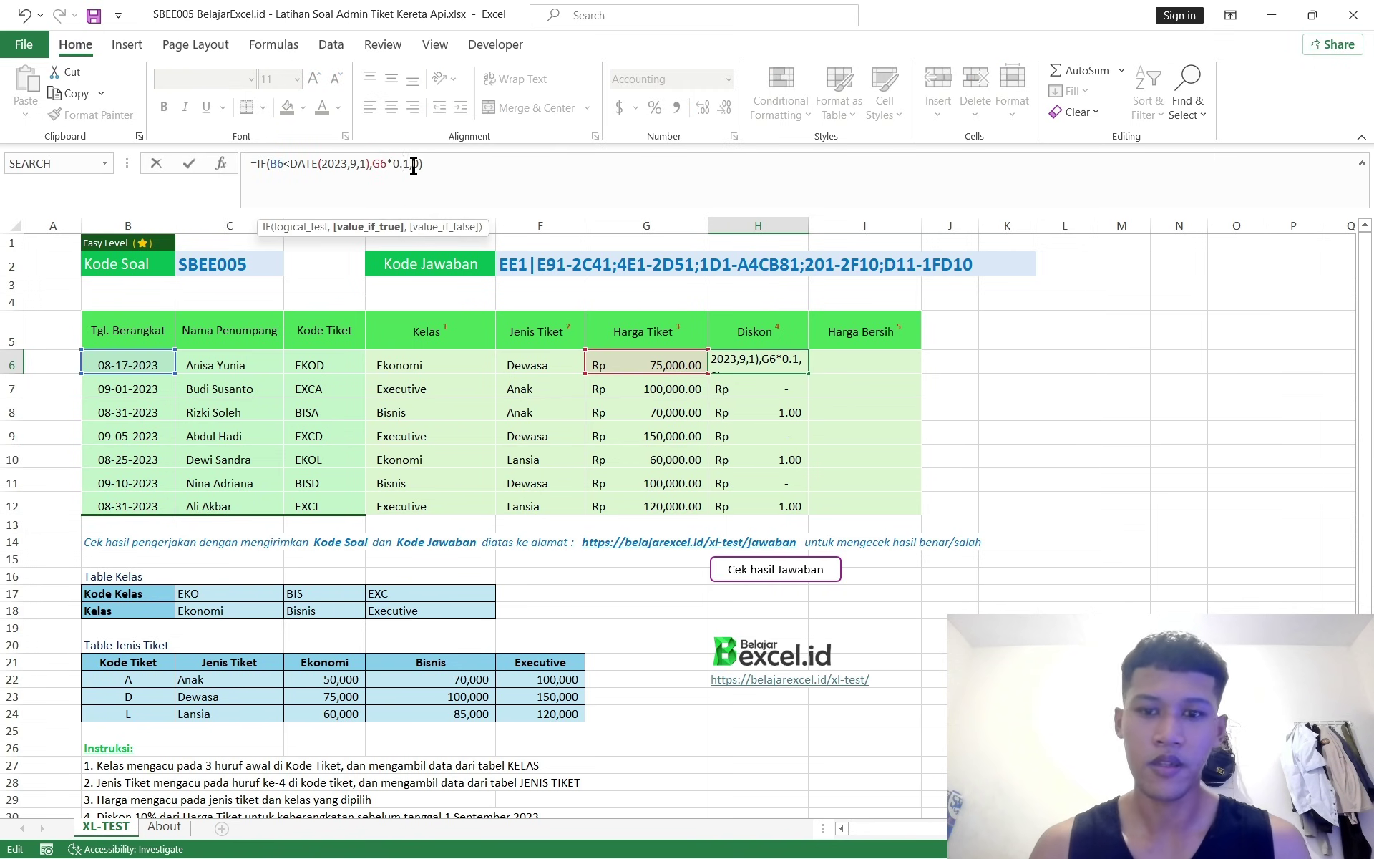
key("Return")
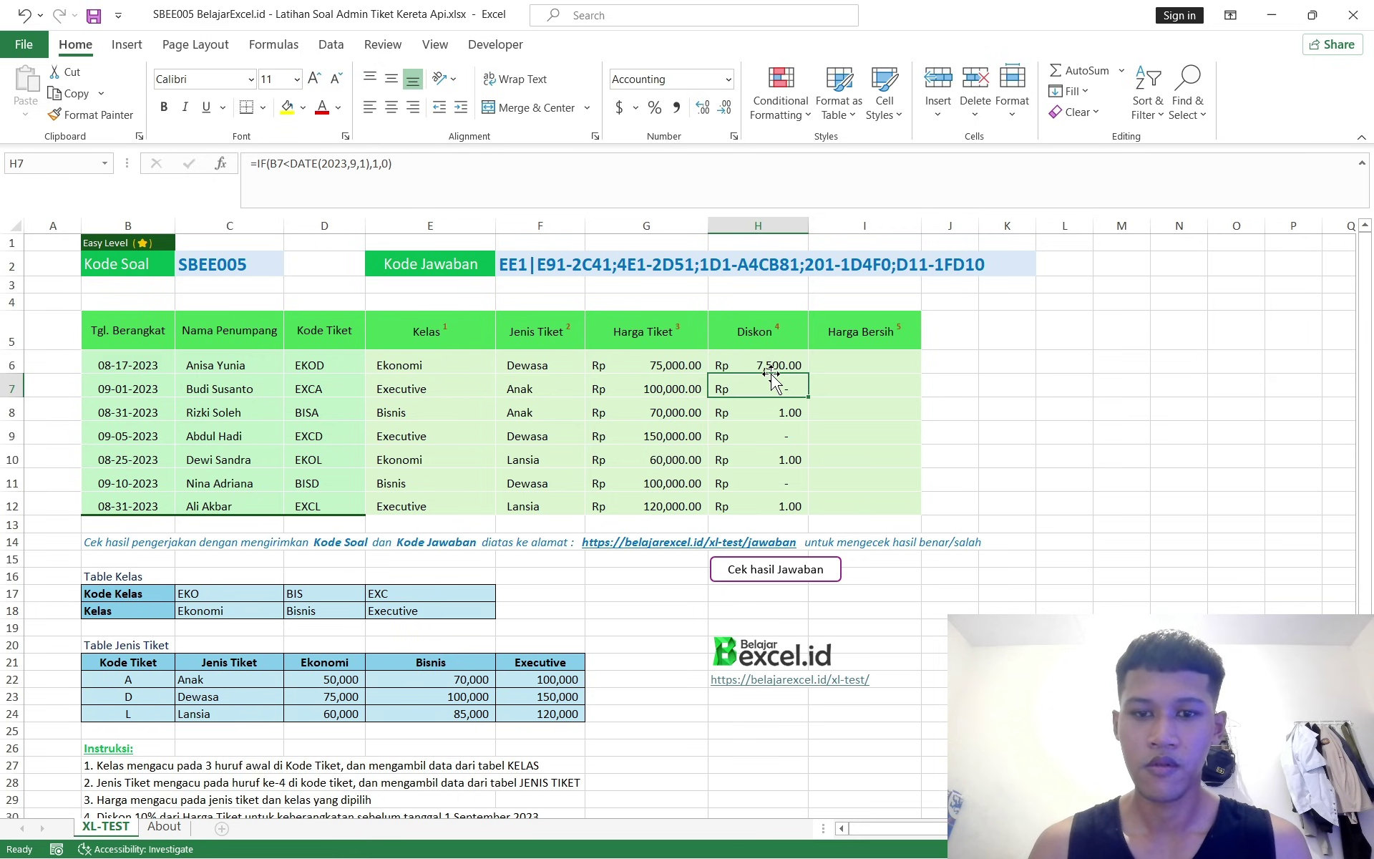
left_click(836, 366)
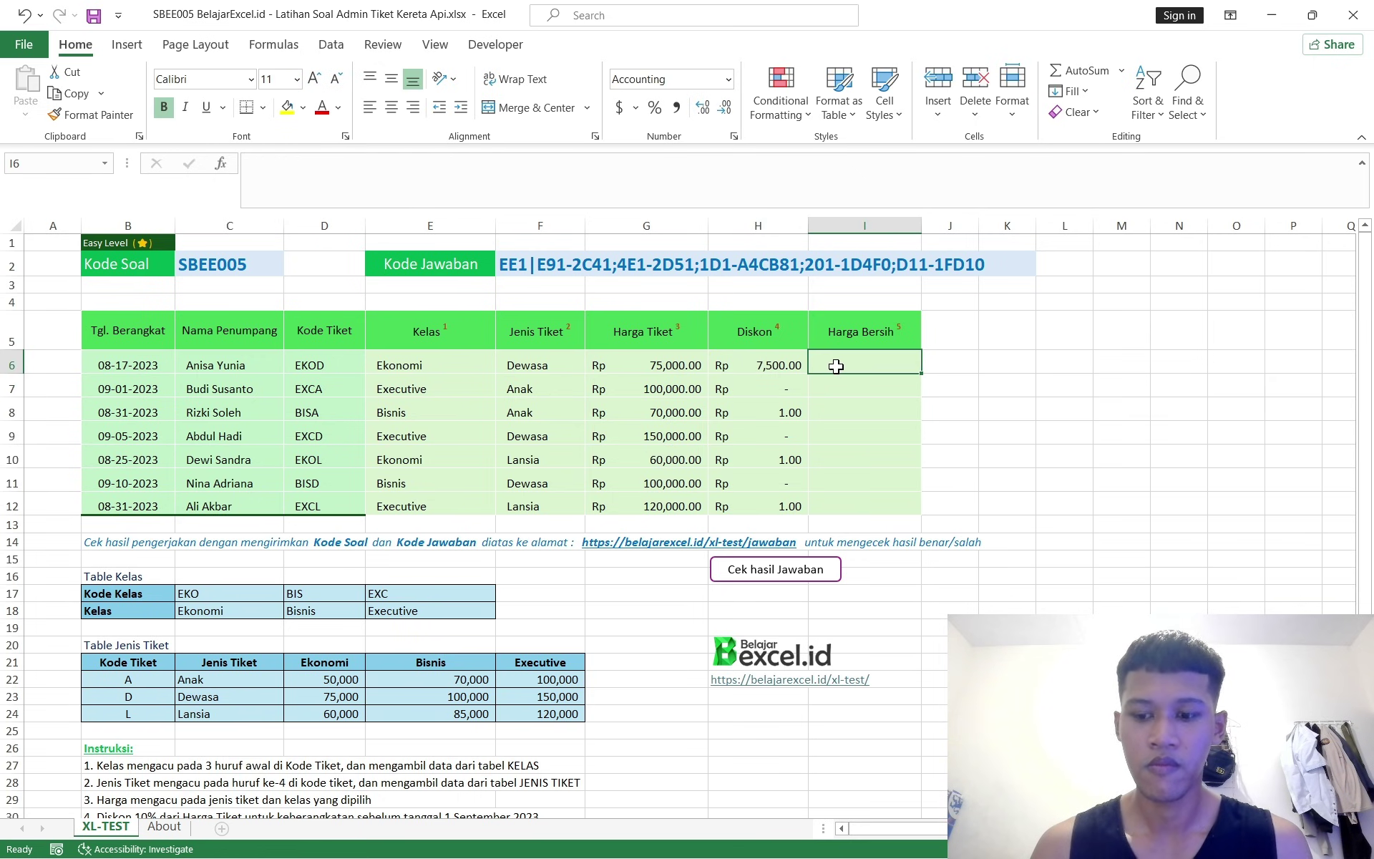
type("=0.1")
key("ctrl+Return")
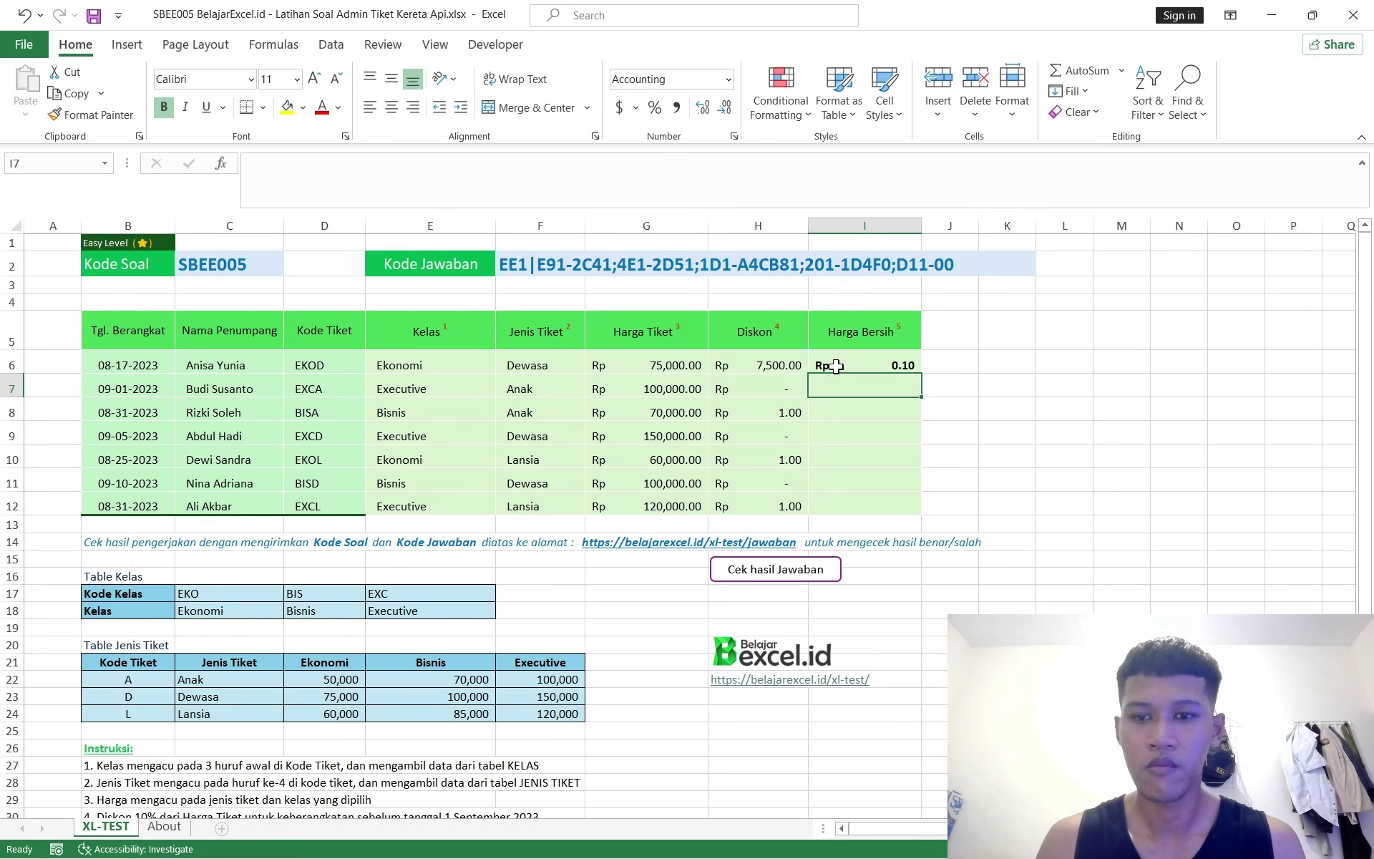
key("Delete")
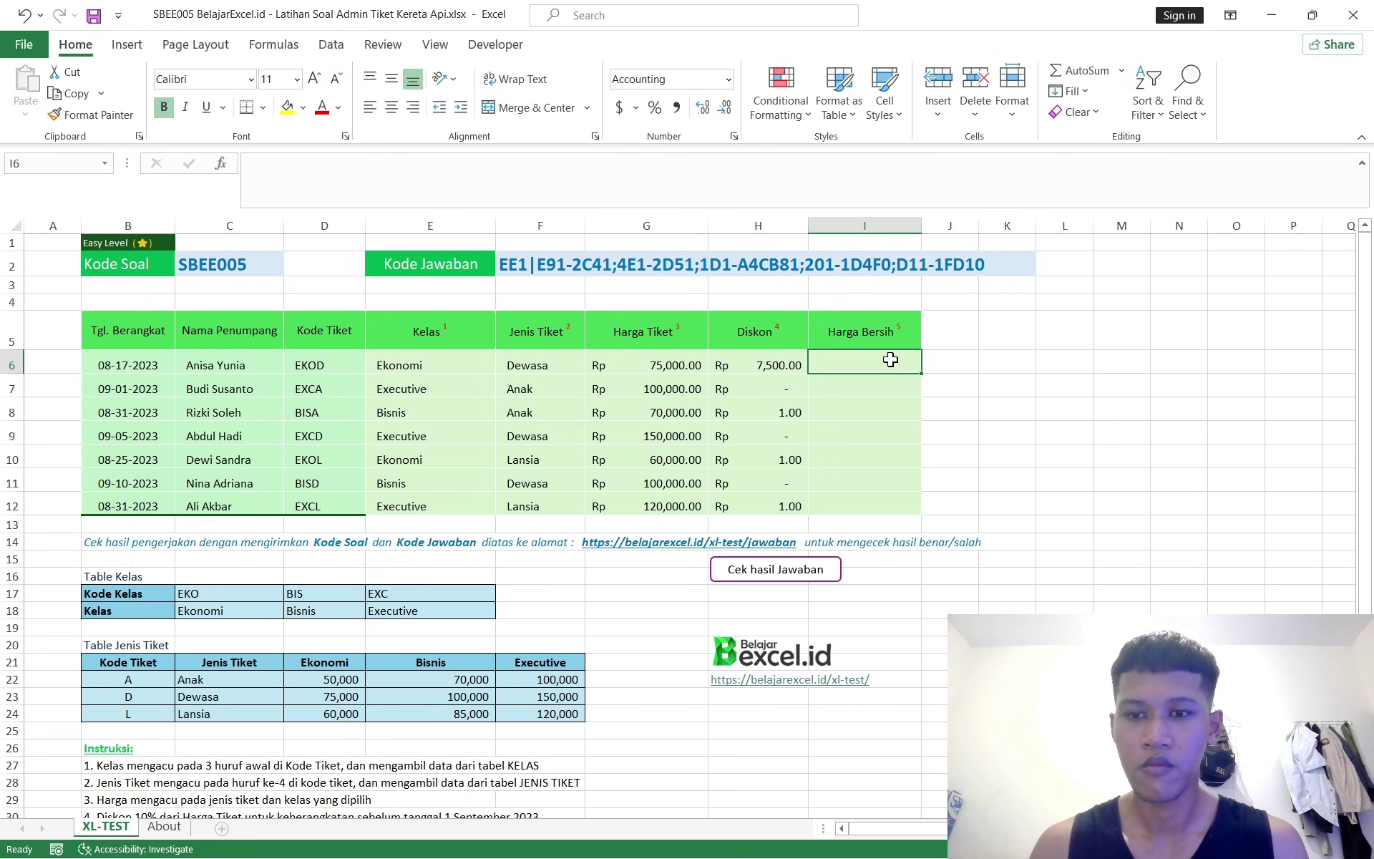
left_click(986, 366)
type("-")
key("BackSpace")
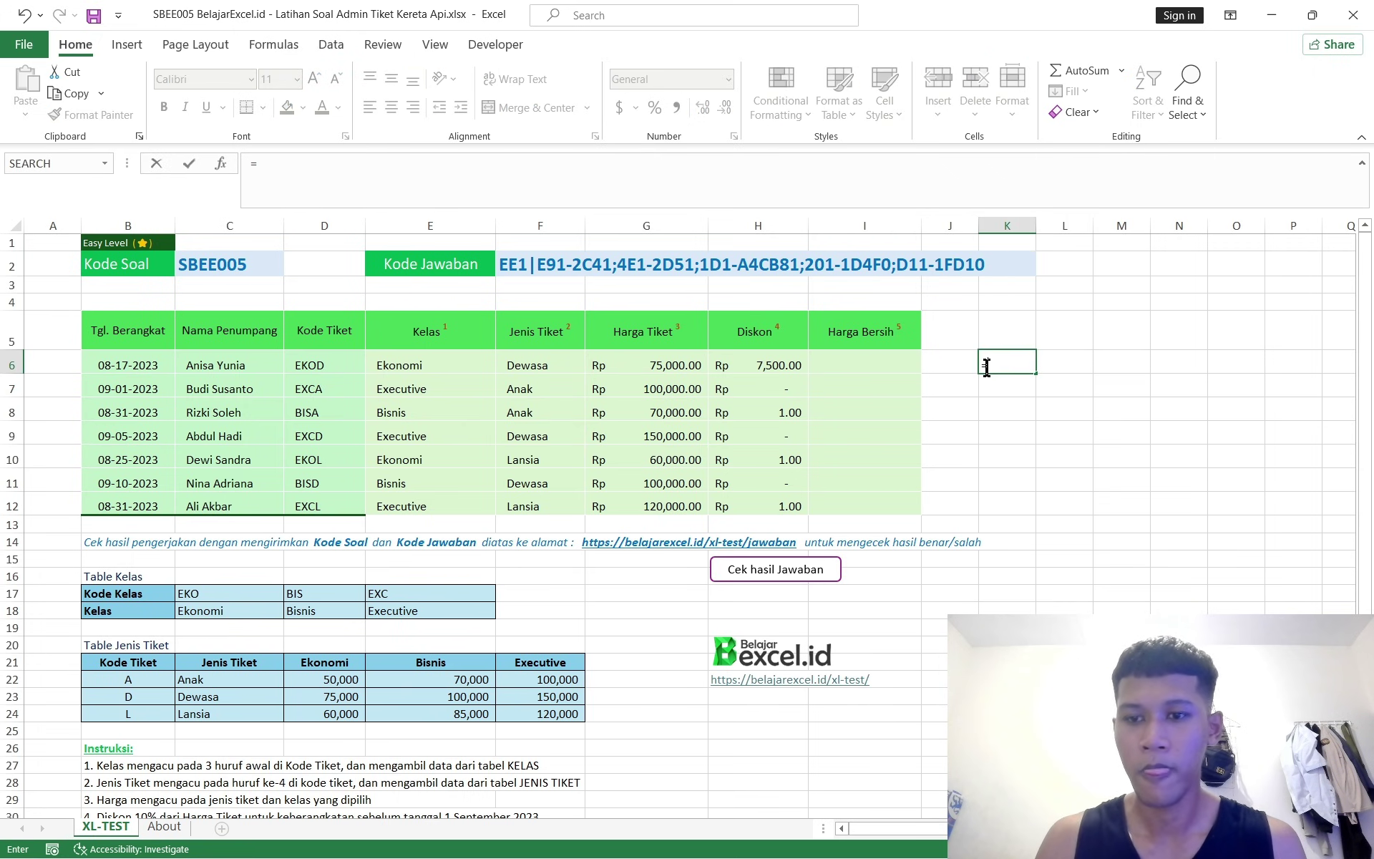
type("=0.1")
key("ctrl+Return")
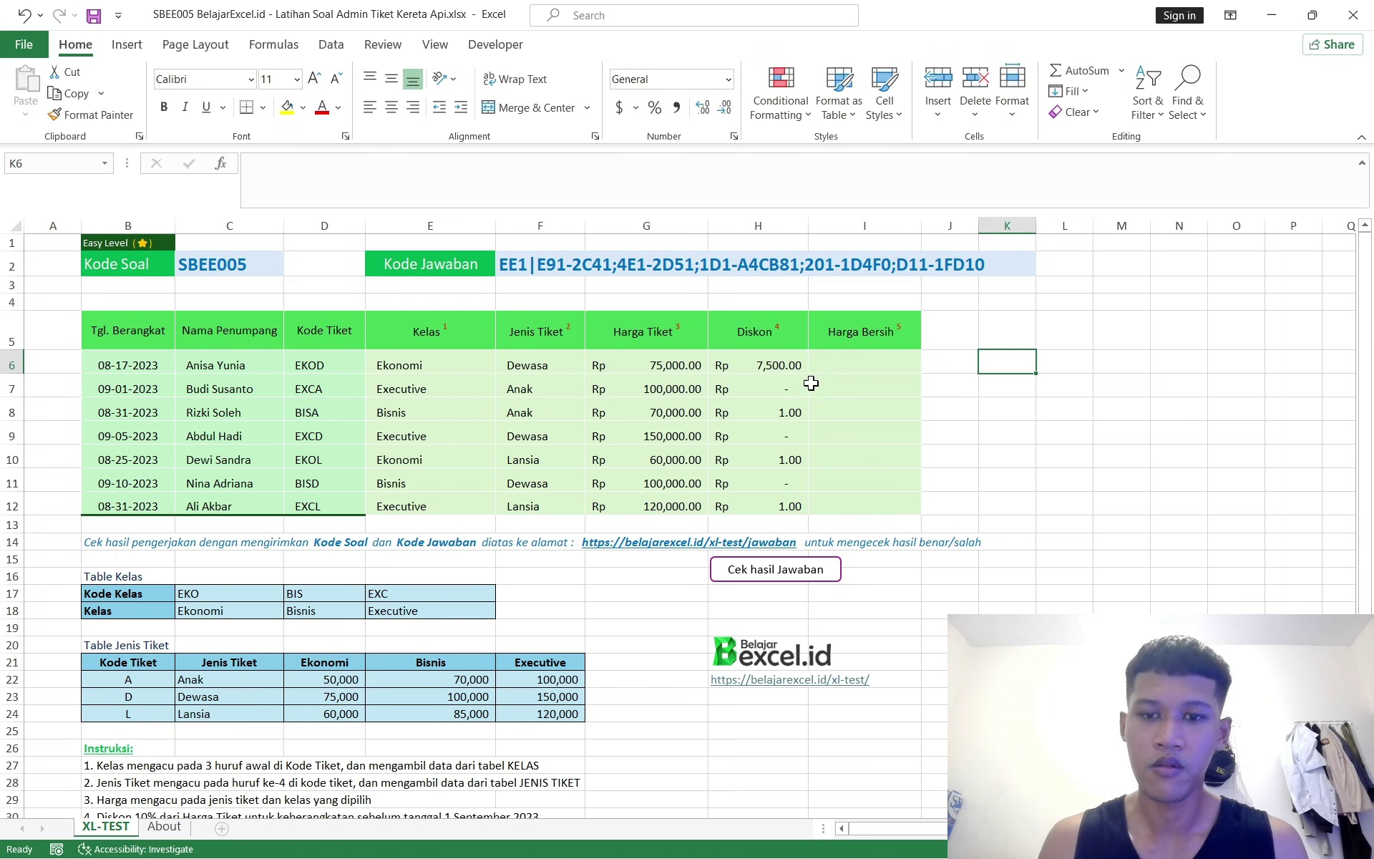
Fill the Diskon formula with the 0.1 multiplier from H6 down to H12
left_click(785, 368)
left_click_drag(814, 376, 813, 511)
left_click(861, 463)
key("ctrl+b")
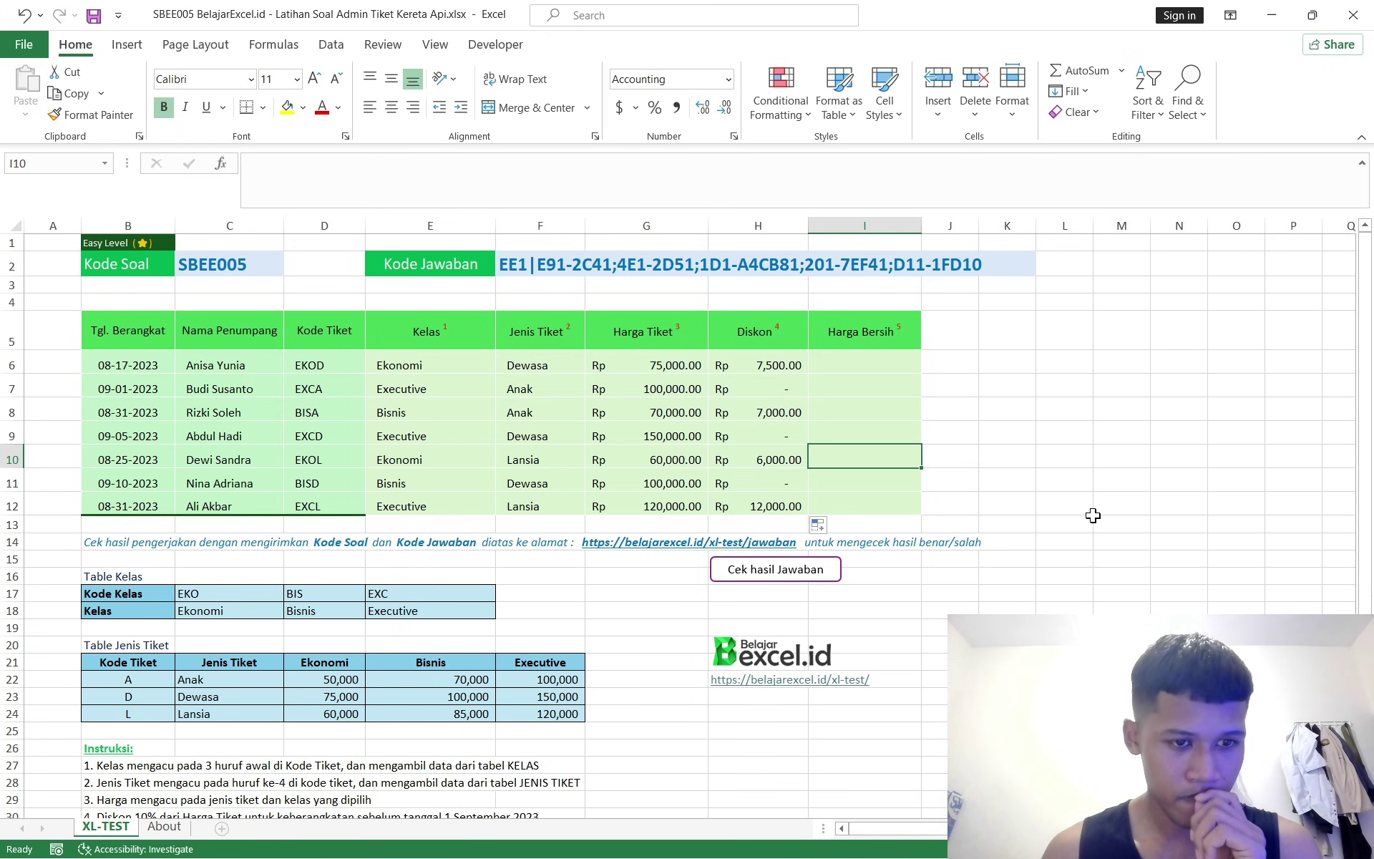
Enter the Harga Bersih formula =G6-H6 in I6, subtracting Diskon from Harga Tiket
left_click(833, 367)
type("=")
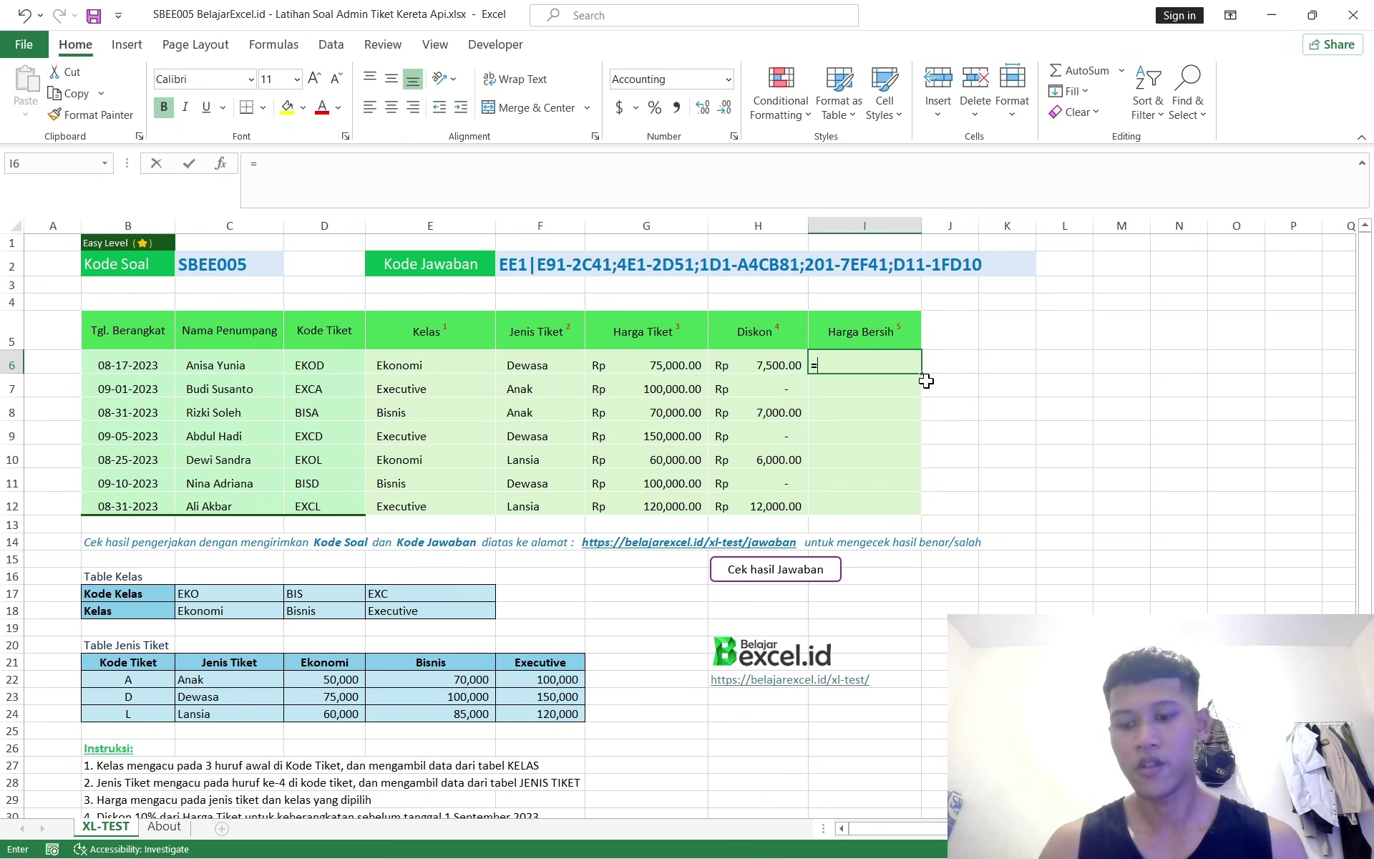
left_click(652, 365)
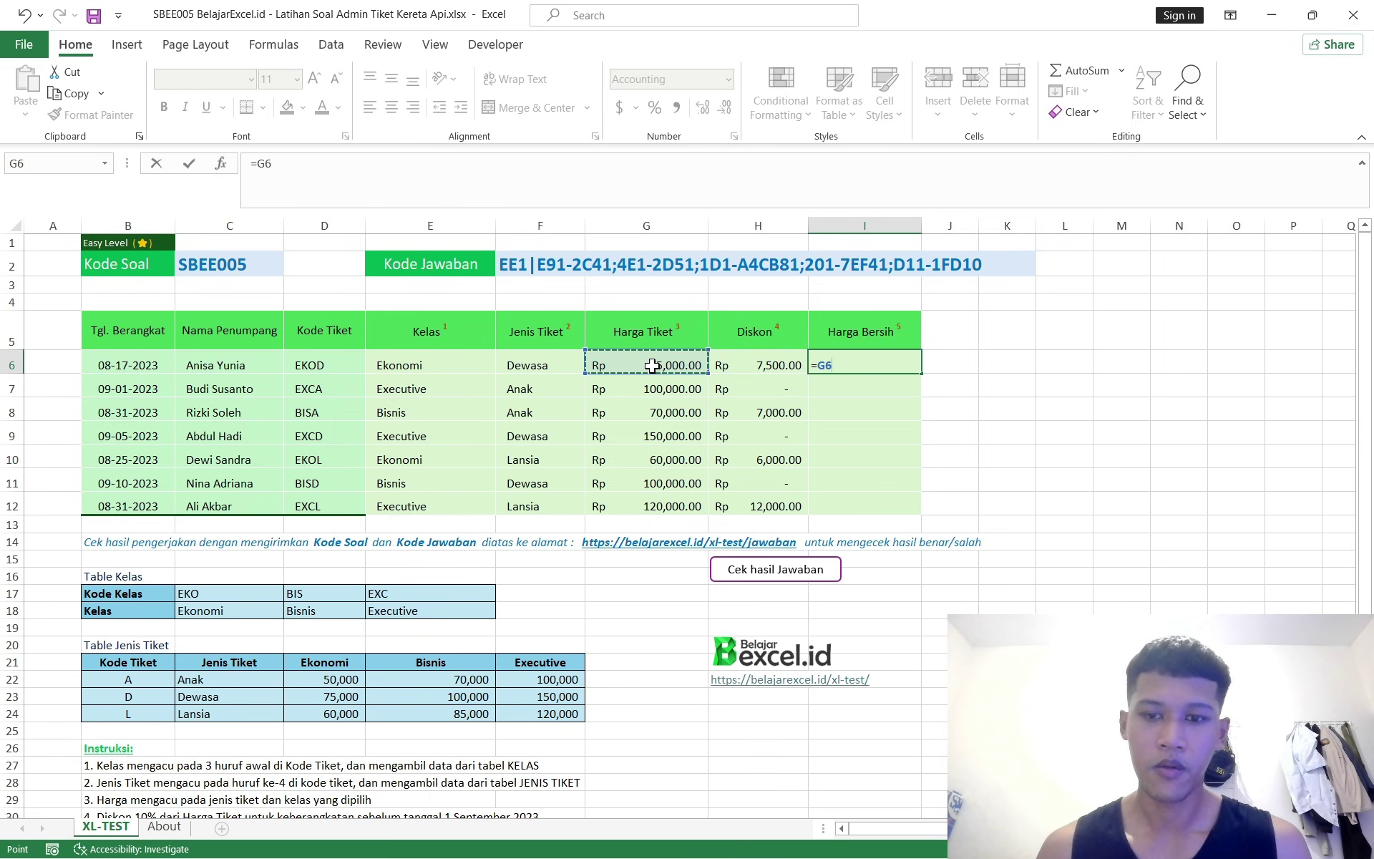
type("-")
left_click(762, 370)
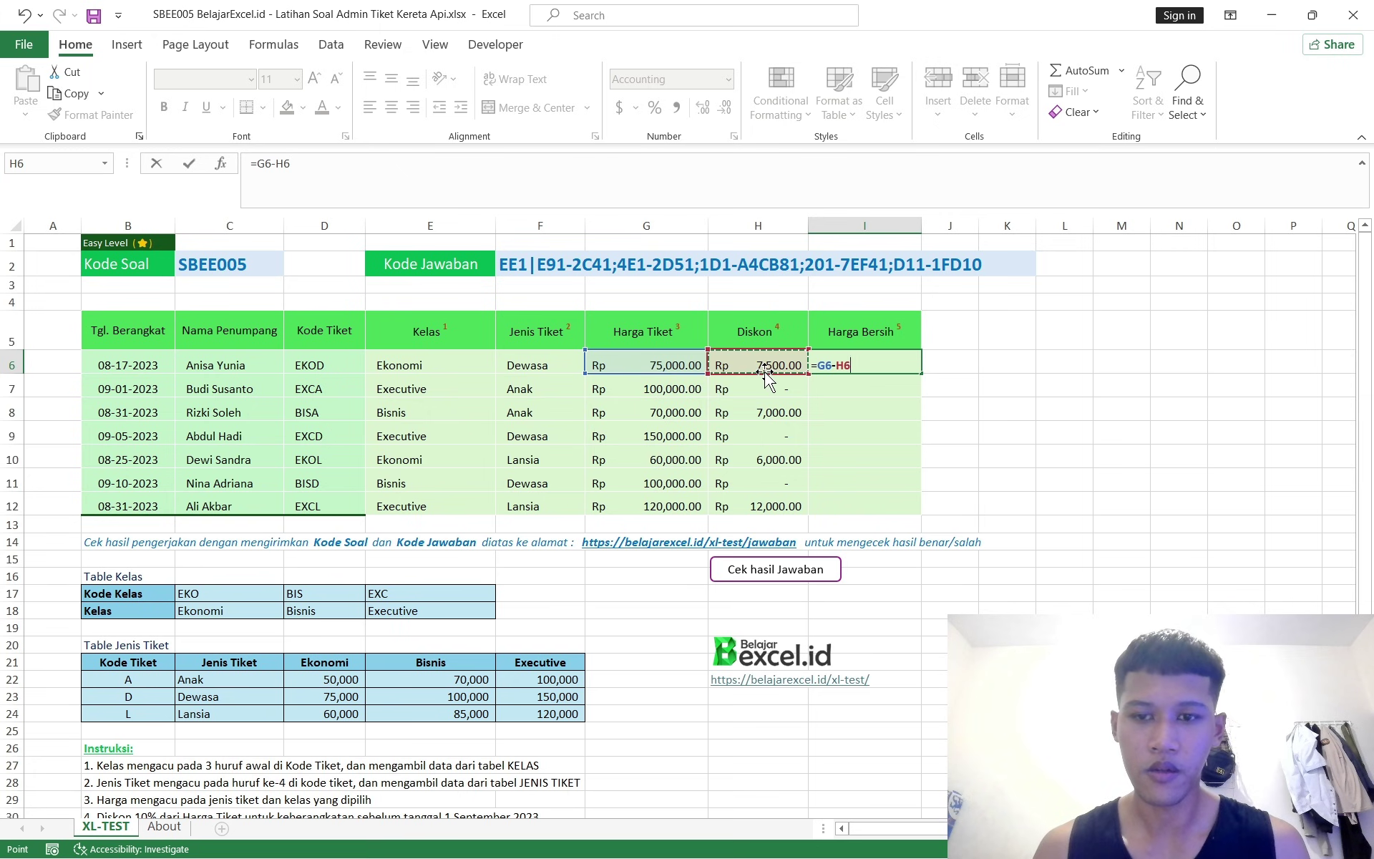
key("Return")
Fill the Harga Bersih formula from I6 down to I12
left_click(908, 359)
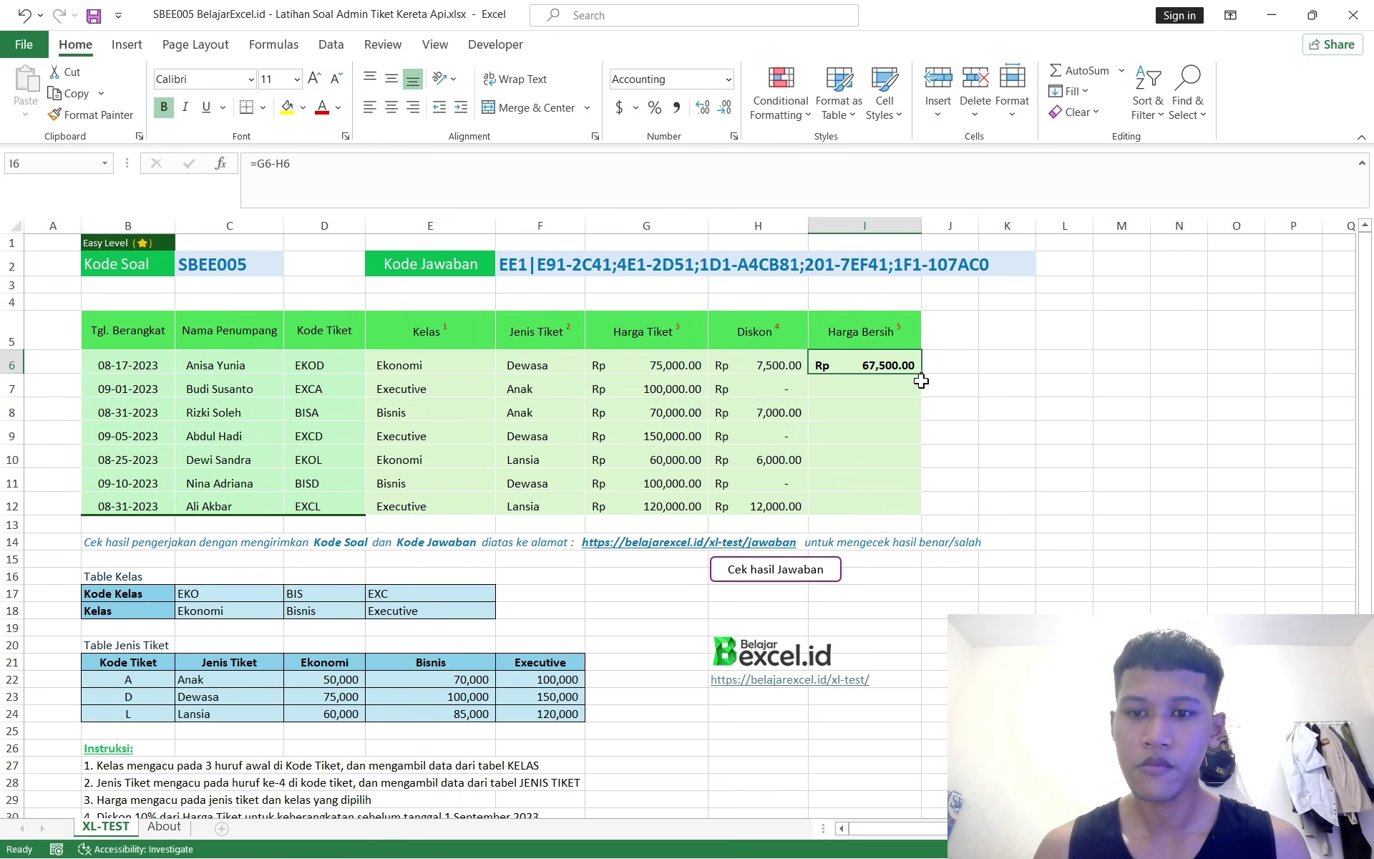
left_click_drag(922, 373, 891, 509)
left_click(952, 458)
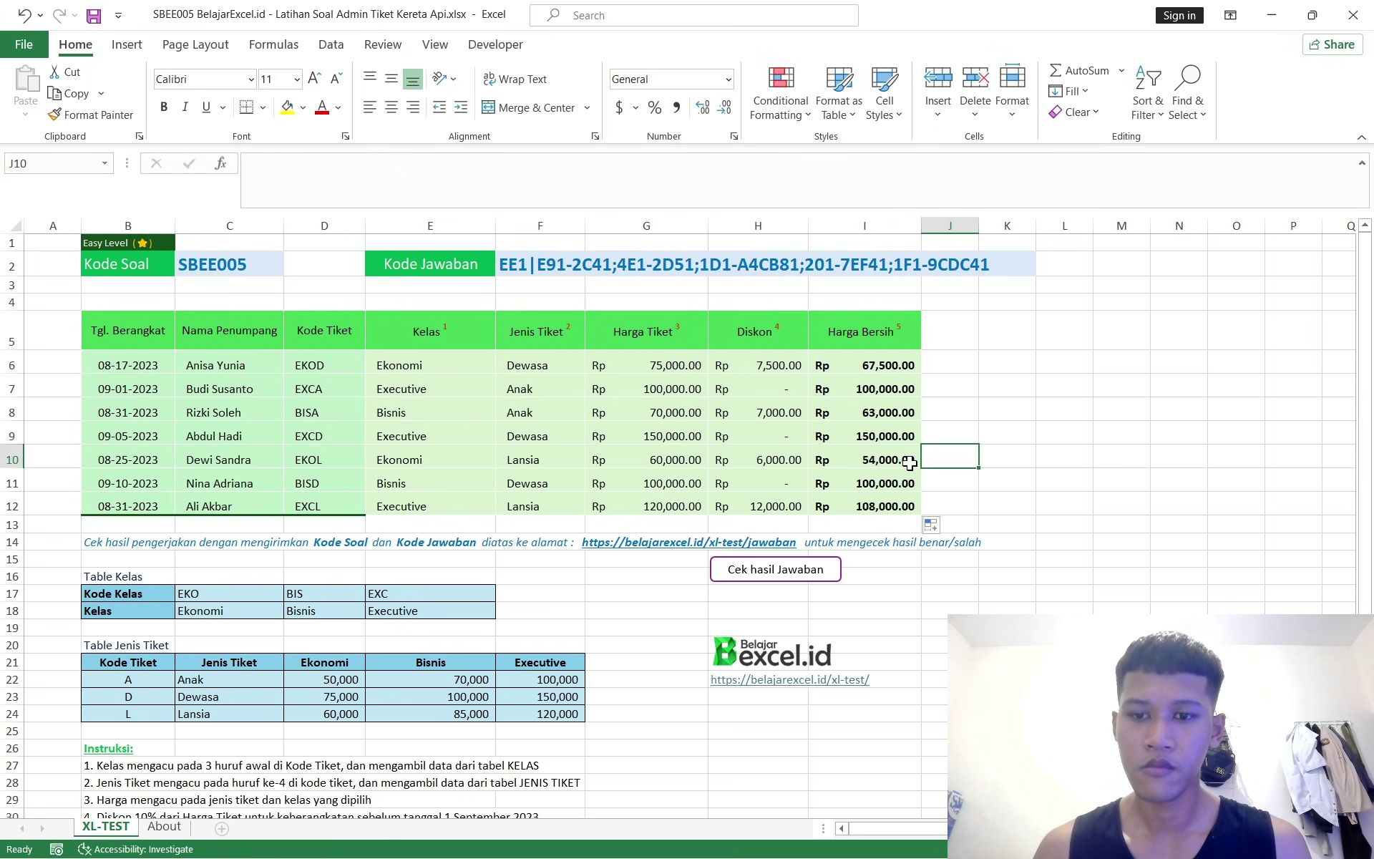
scroll(909, 464, "down", 2)
scroll(910, 464, "up", 2)
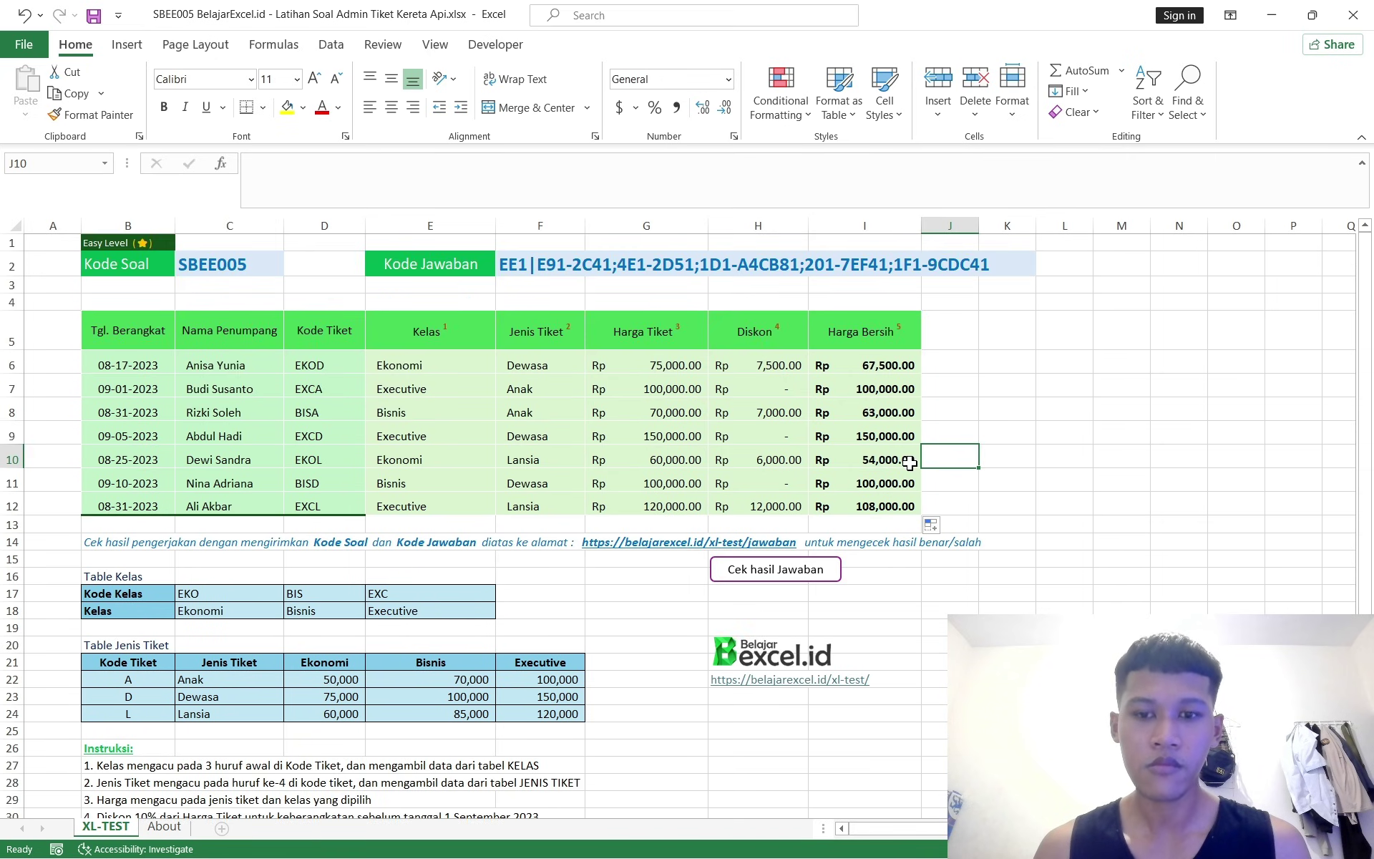
scroll(910, 464, "down", 2)
scroll(630, 558, "down", 2)
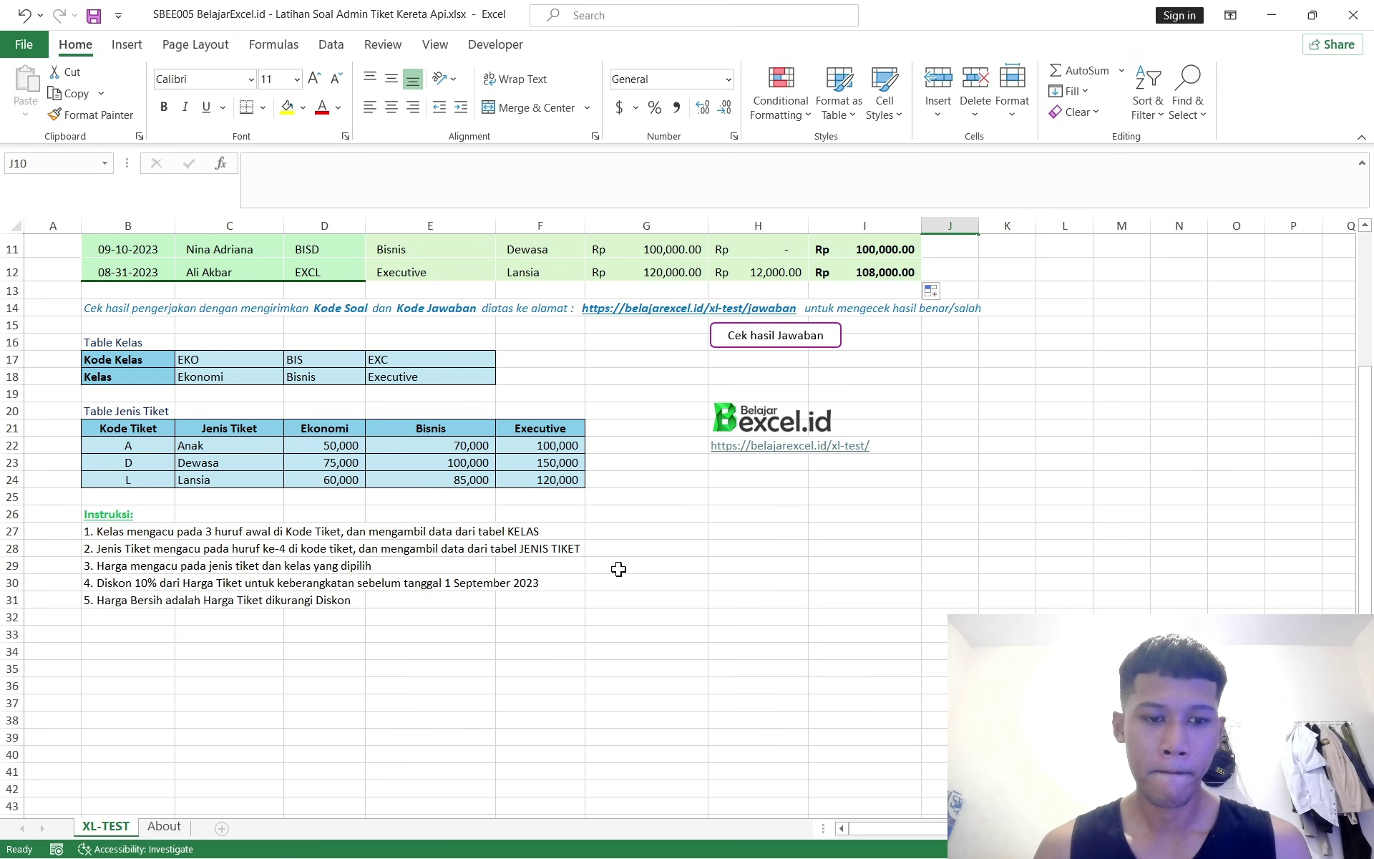
scroll(619, 569, "up", 4)
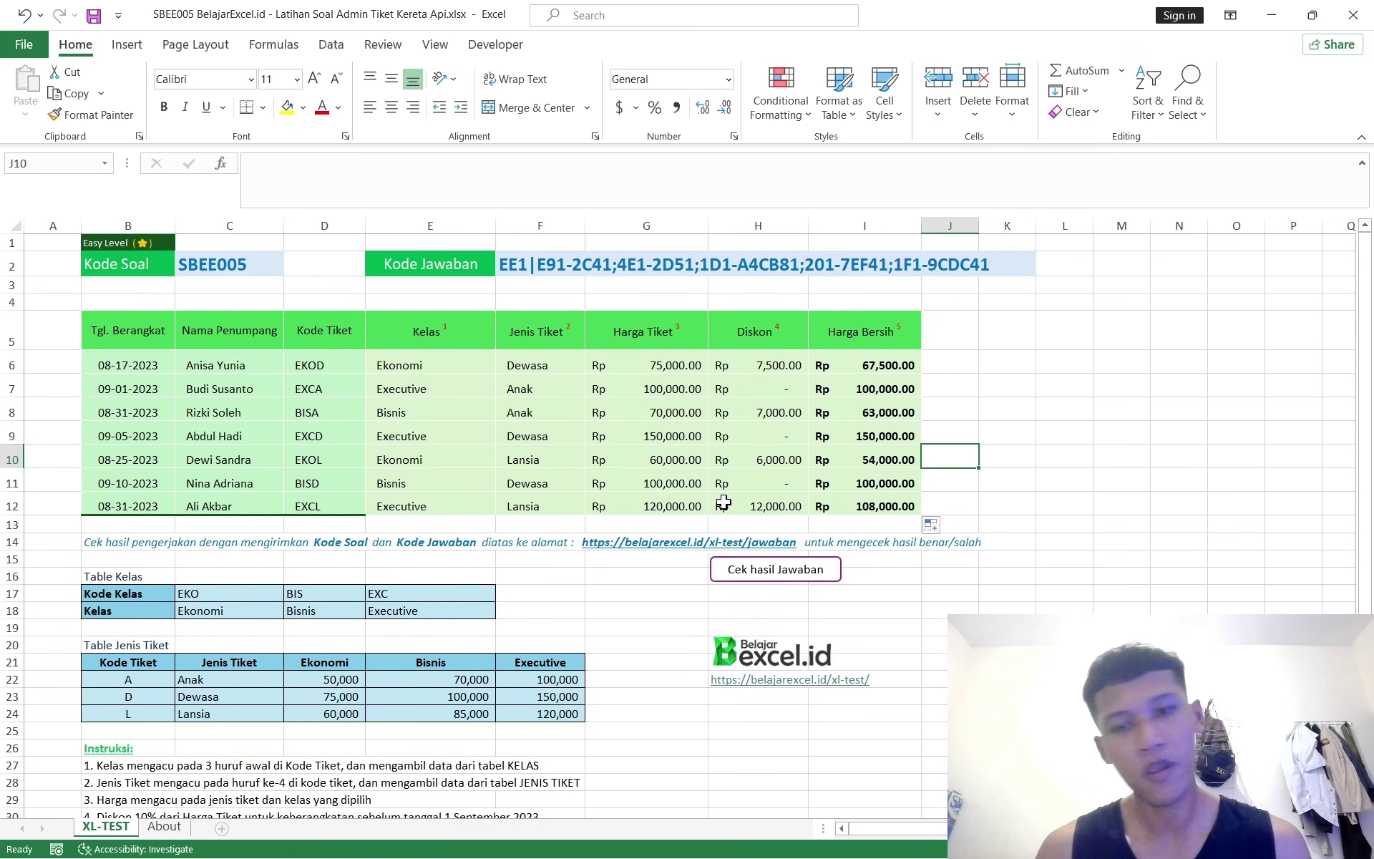
Tile the workbook side by side with the Chrome browser and open the XL-Test site from the BelajarExcel.id page
key("super+Left")
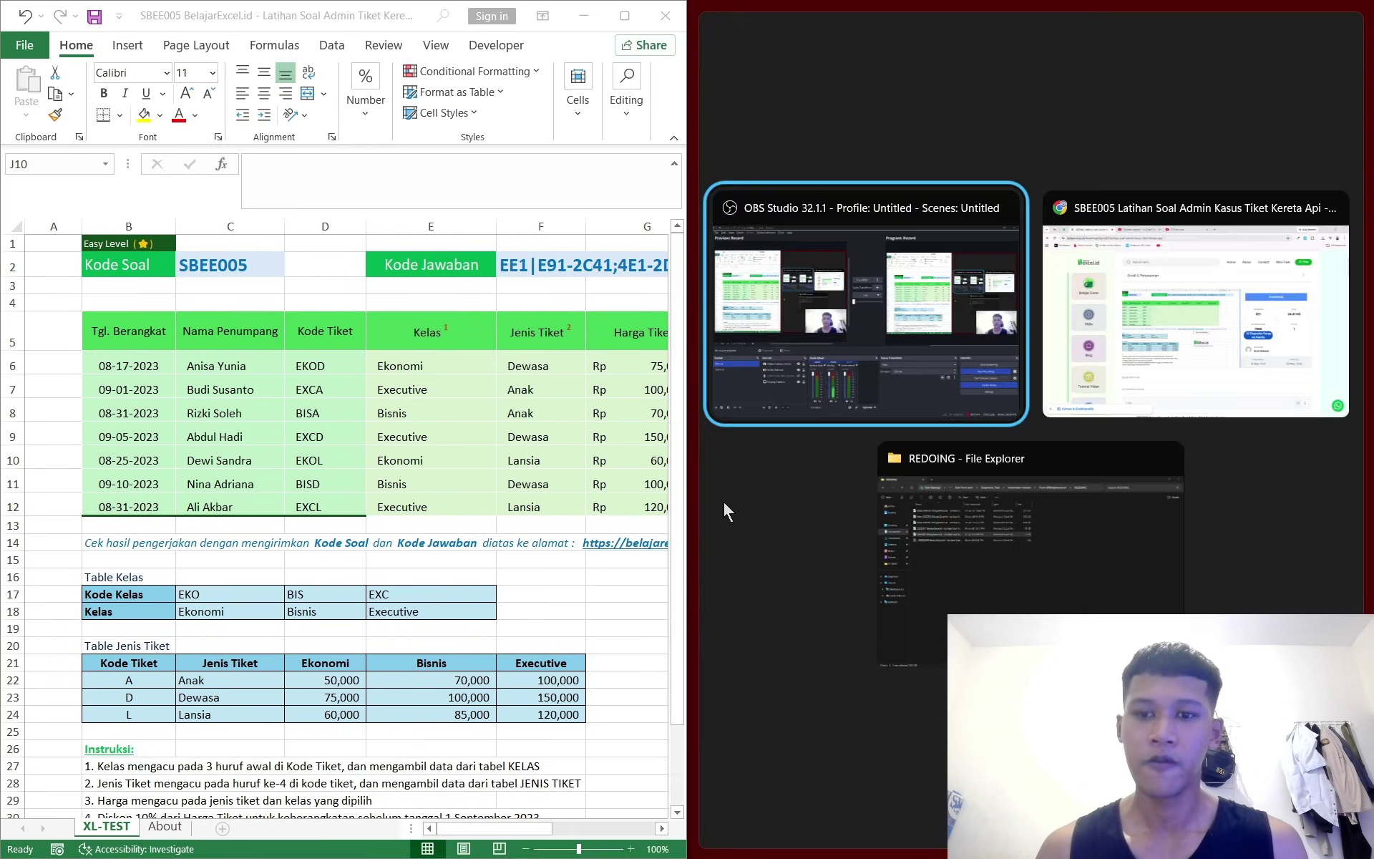
left_click(1174, 308)
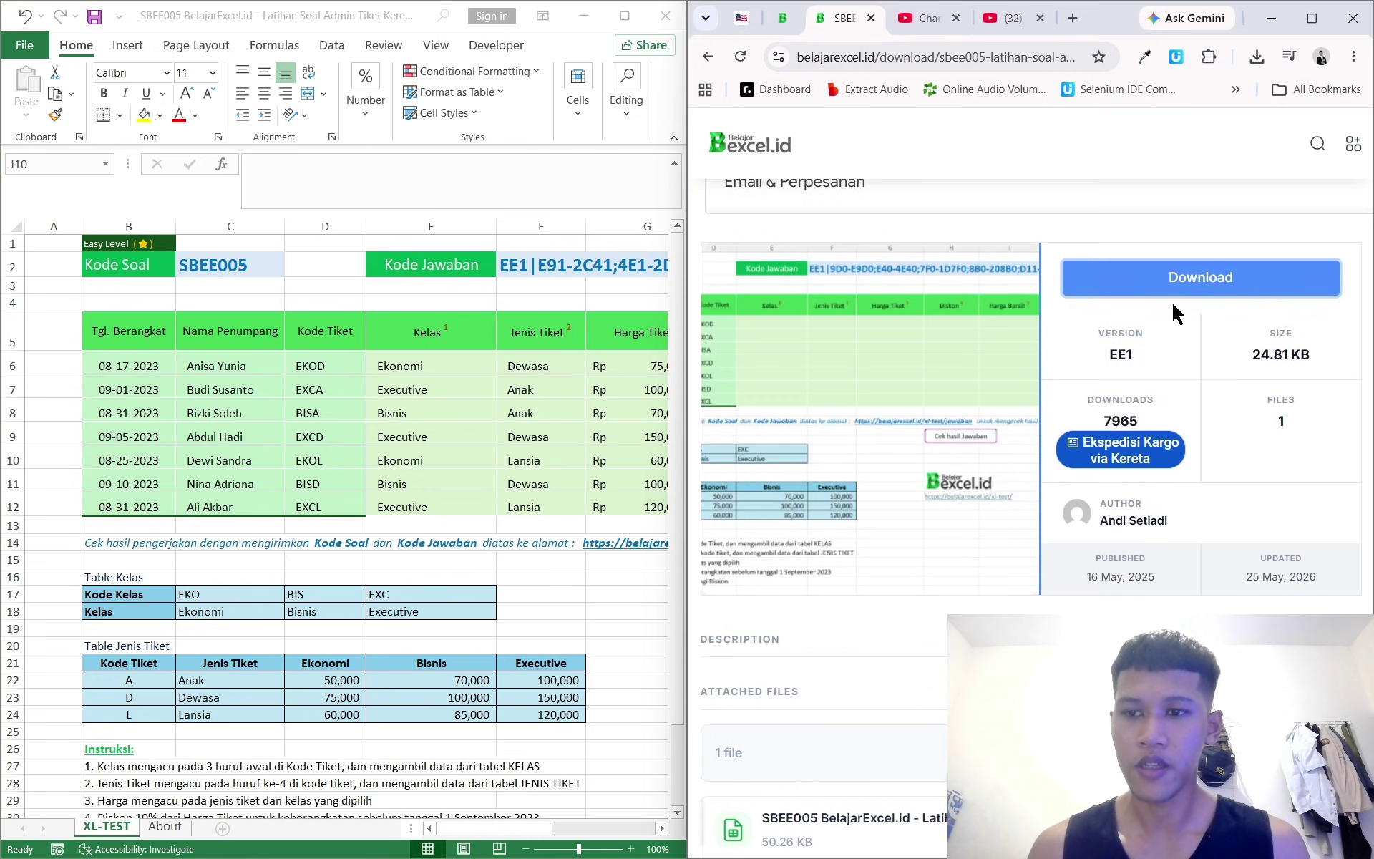
scroll(1180, 343, "up", 5)
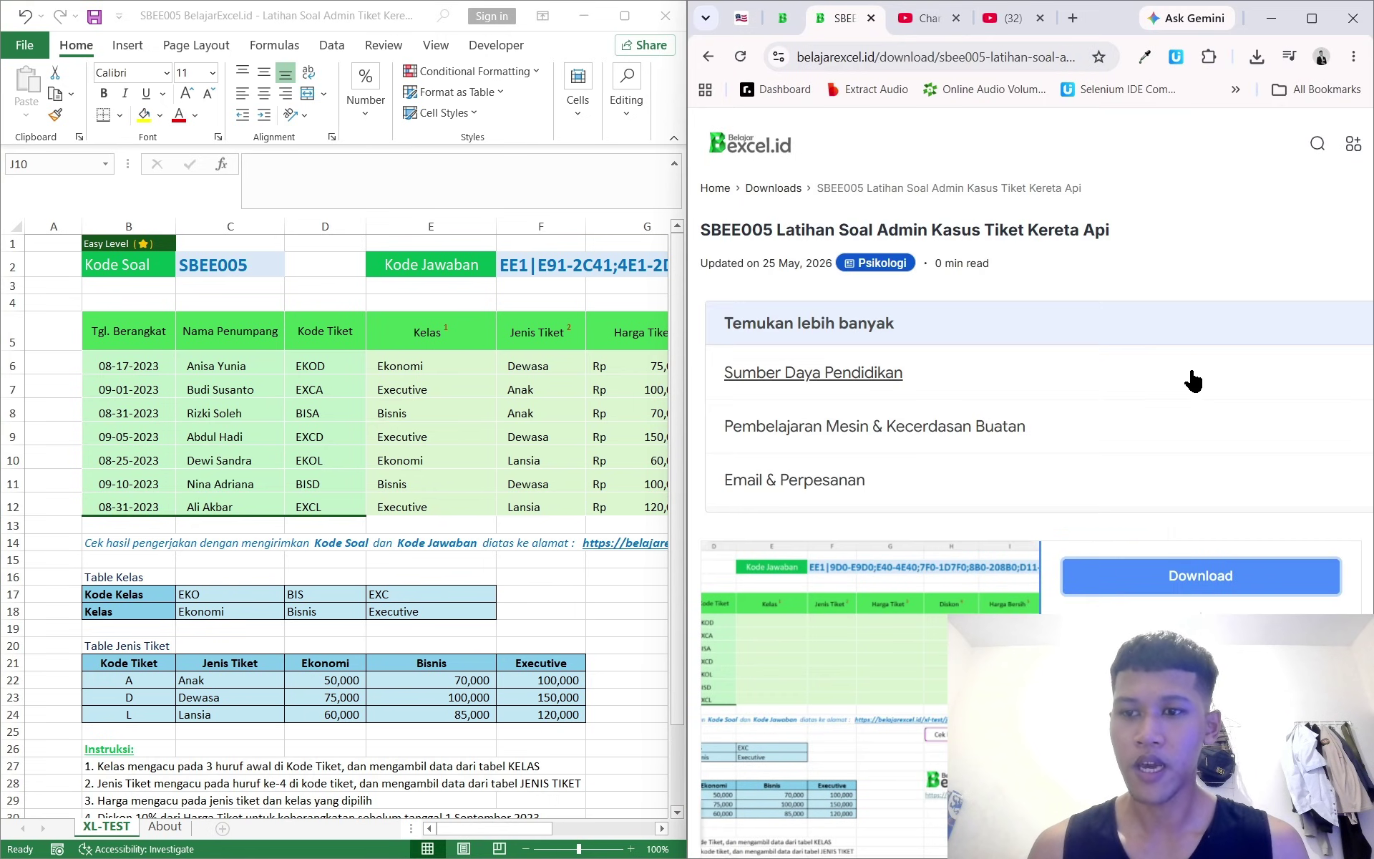
left_click(1351, 152)
left_click(1320, 134)
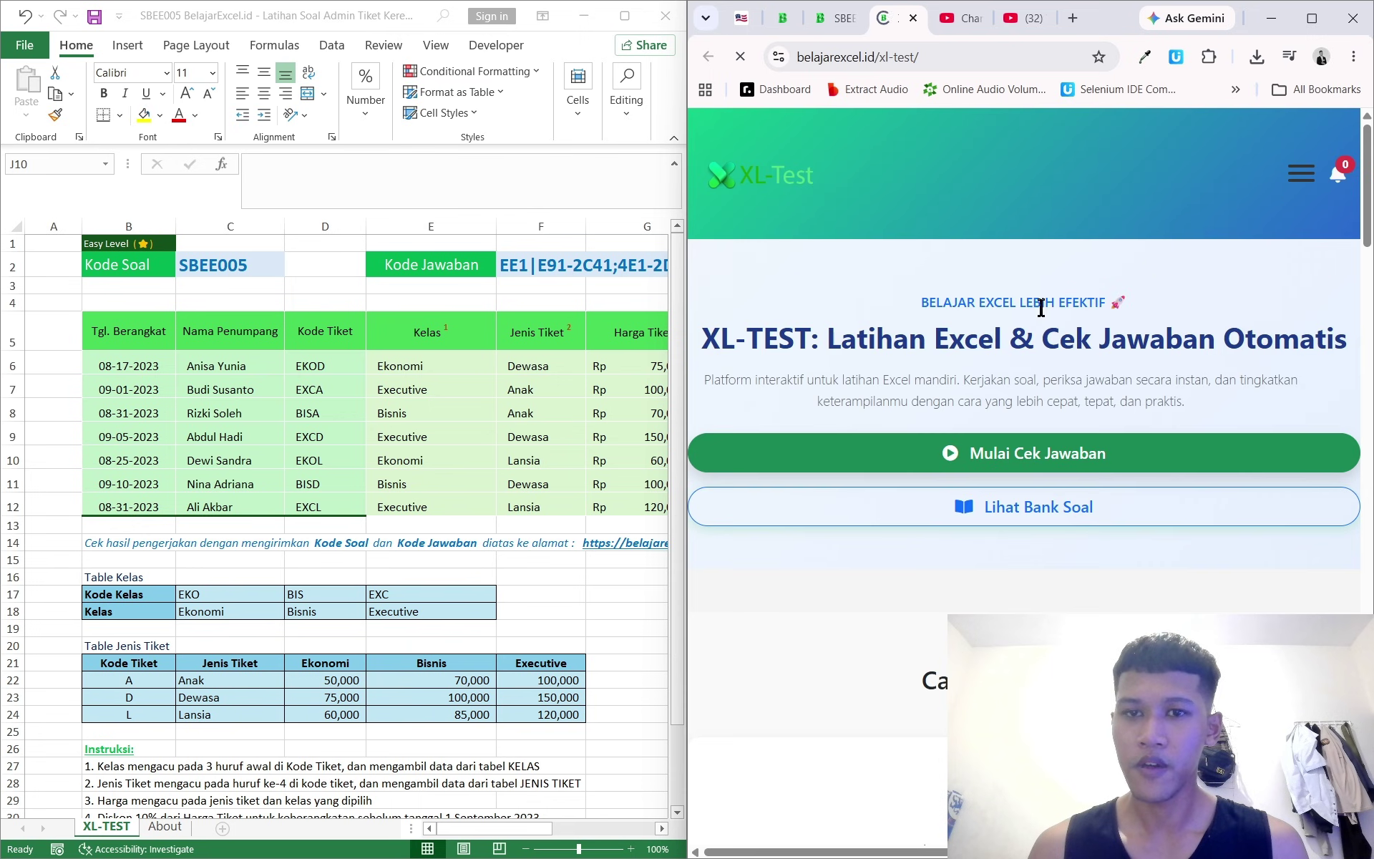
Open the XL-Test answer-checking form and fill in the full name under Identitas Lengkap
scroll(380, 503, "down", 1, "ctrl")
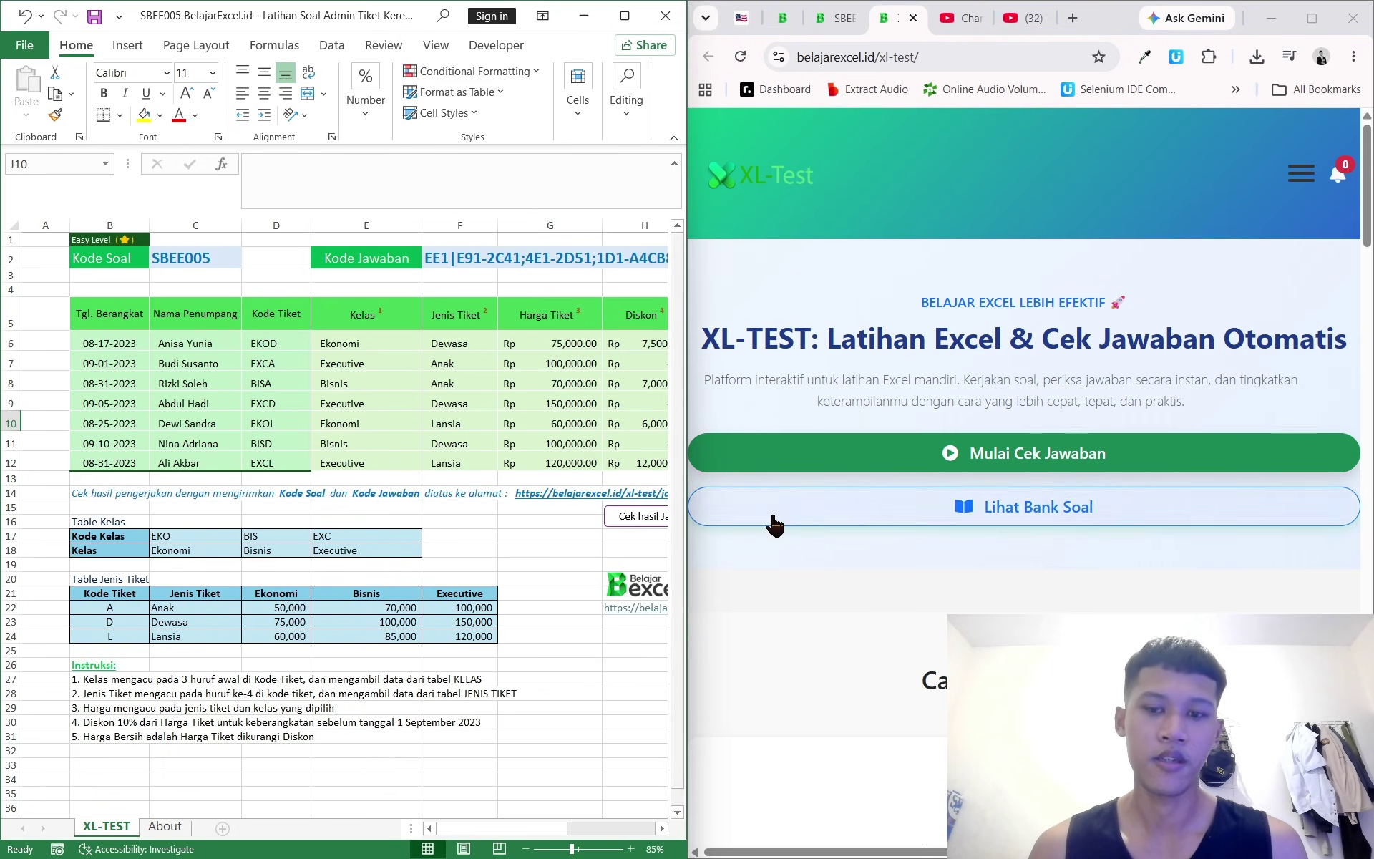
left_click(944, 453)
scroll(871, 501, "down", 4)
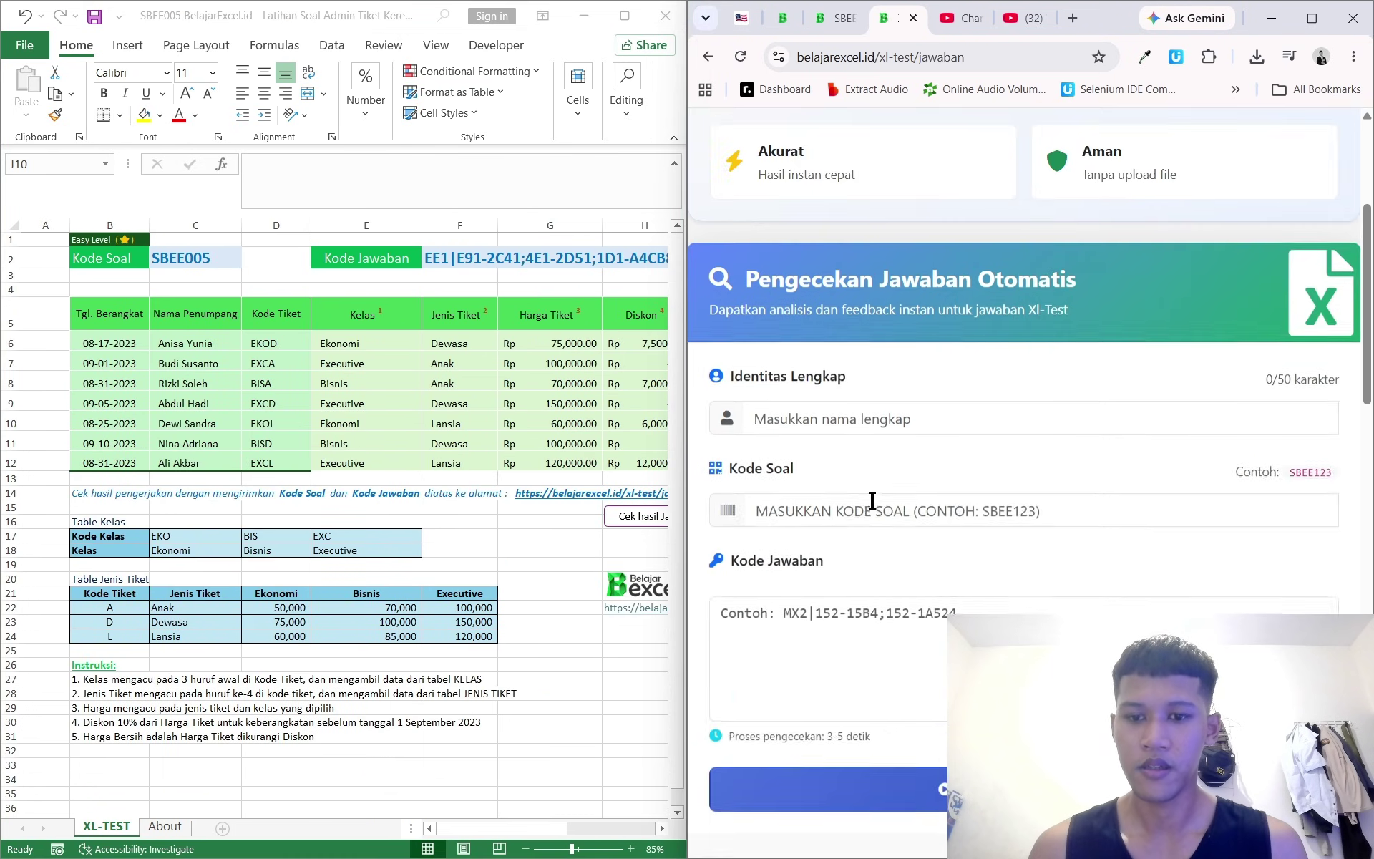
scroll(872, 501, "down", 2)
left_click(914, 273)
left_click(898, 309)
Copy the question code SBEE005 from cell C2 of the workbook into the form's Kode Soal field
left_click(881, 369)
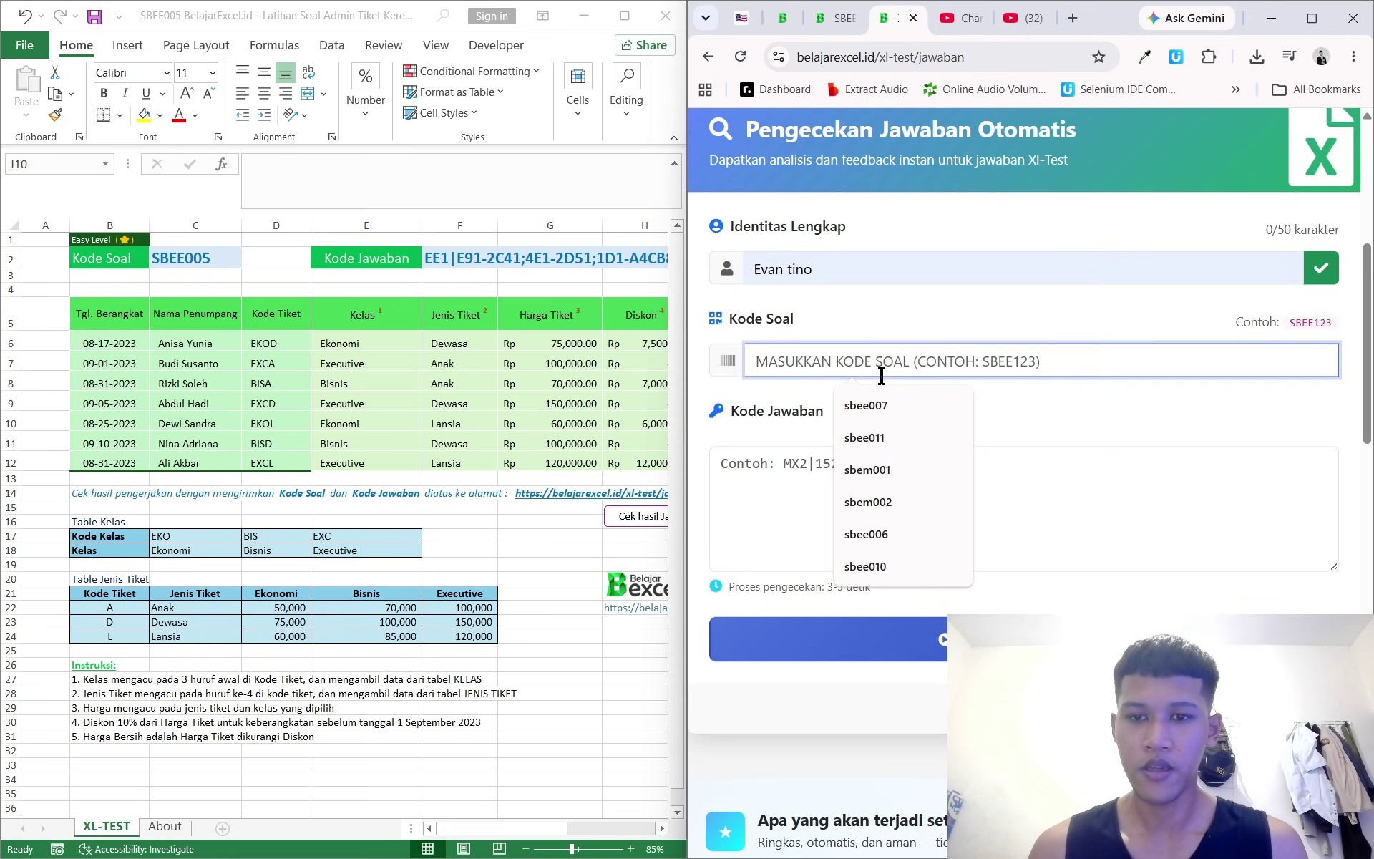
left_click(180, 259)
key("ctrl+c")
left_click(812, 366)
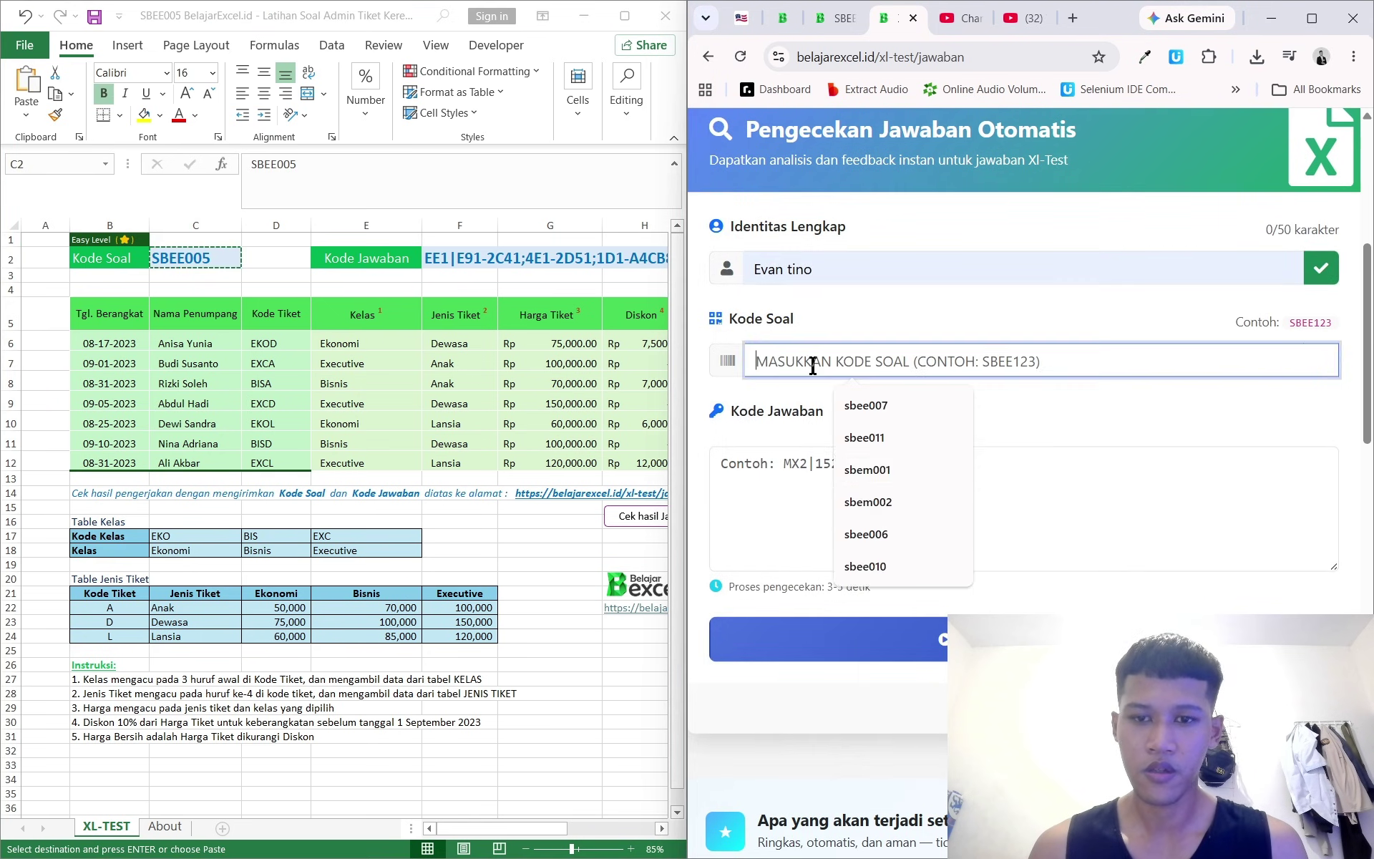
key("ctrl+v")
Copy the answer code from cell F2 into the form's Kode Jawaban field and submit it for checking
left_click(459, 257)
key("ctrl+c")
left_click(898, 474)
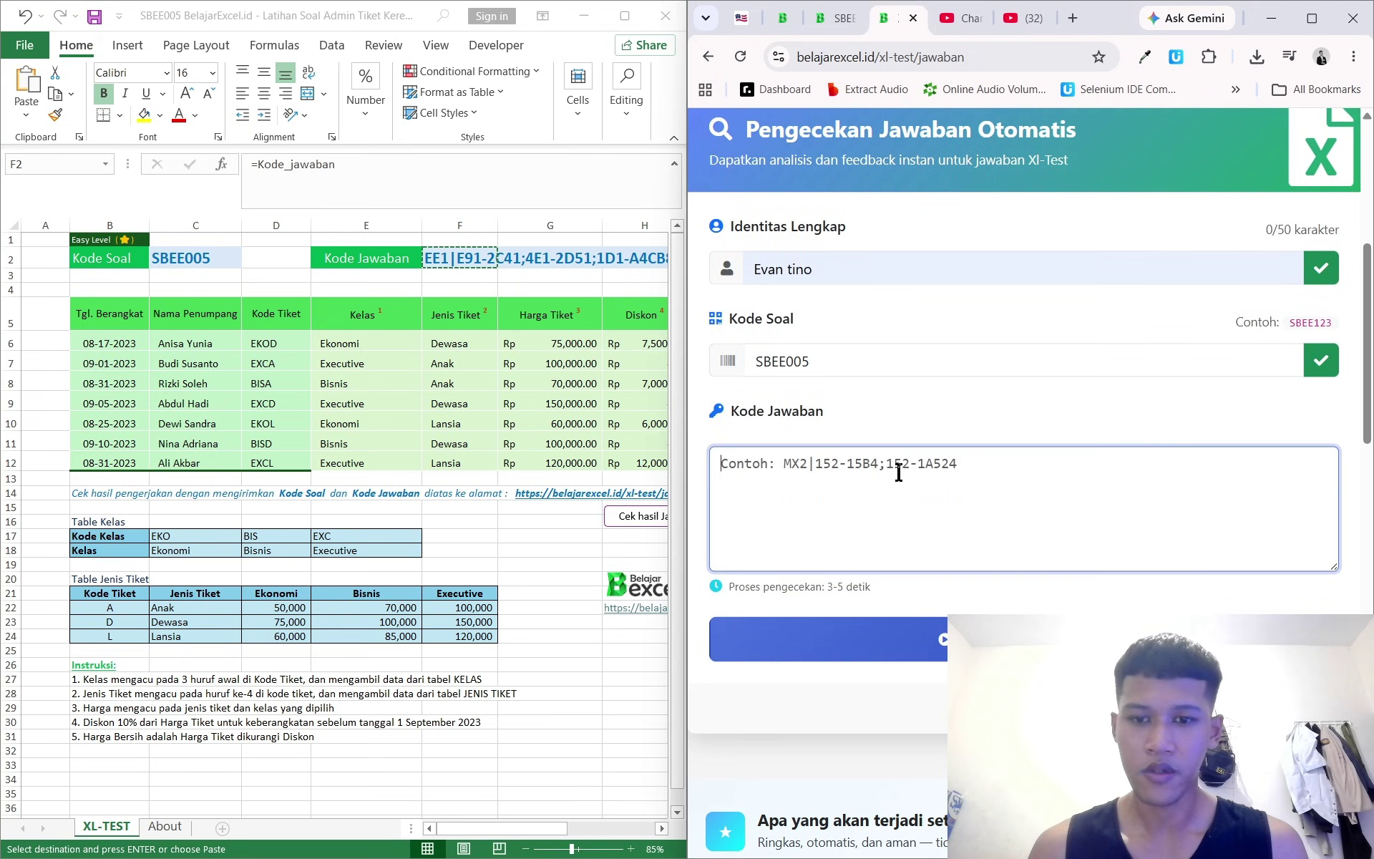
key("ctrl+v")
key("Tab")
key("Return")
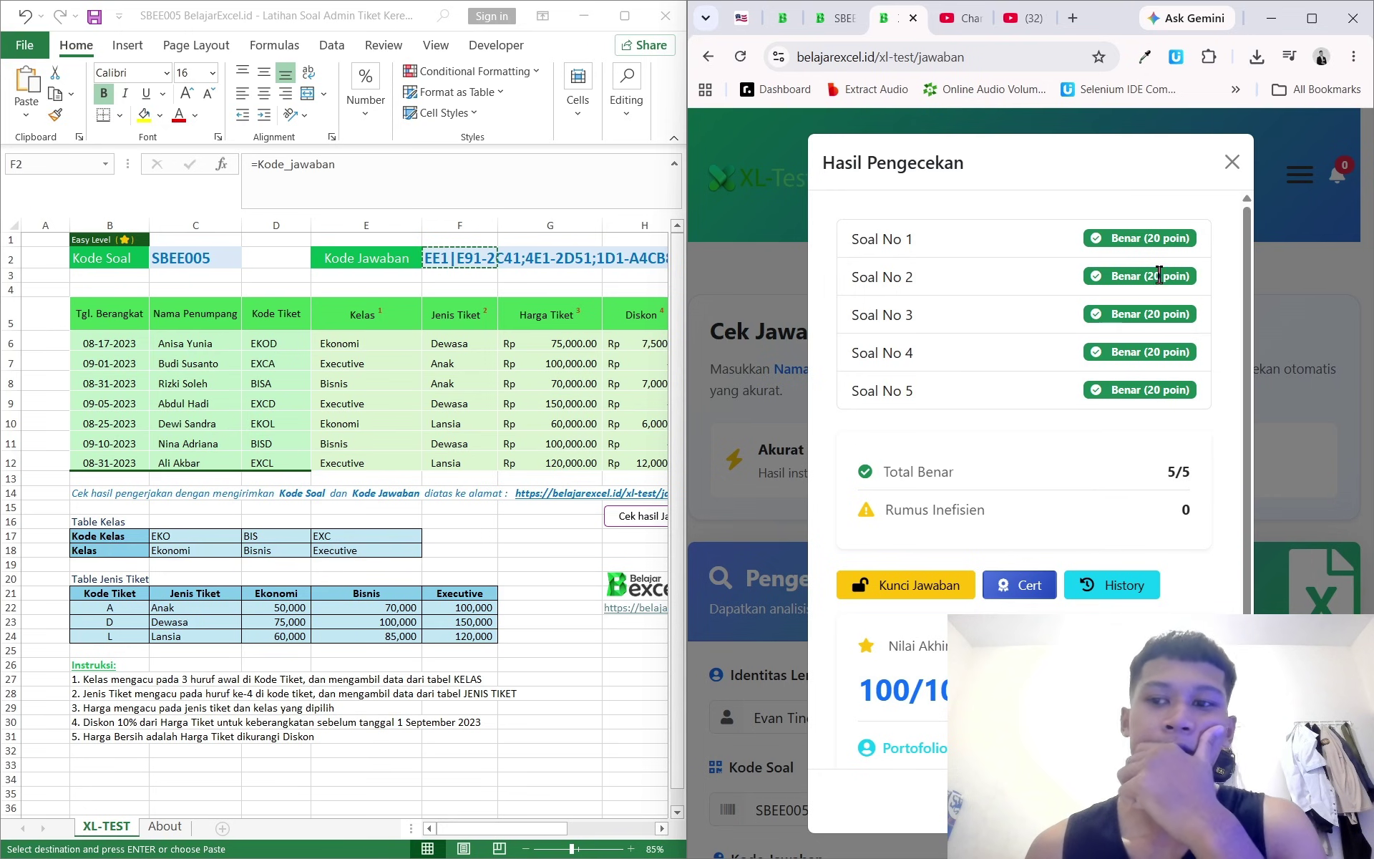
left_click(1232, 163)
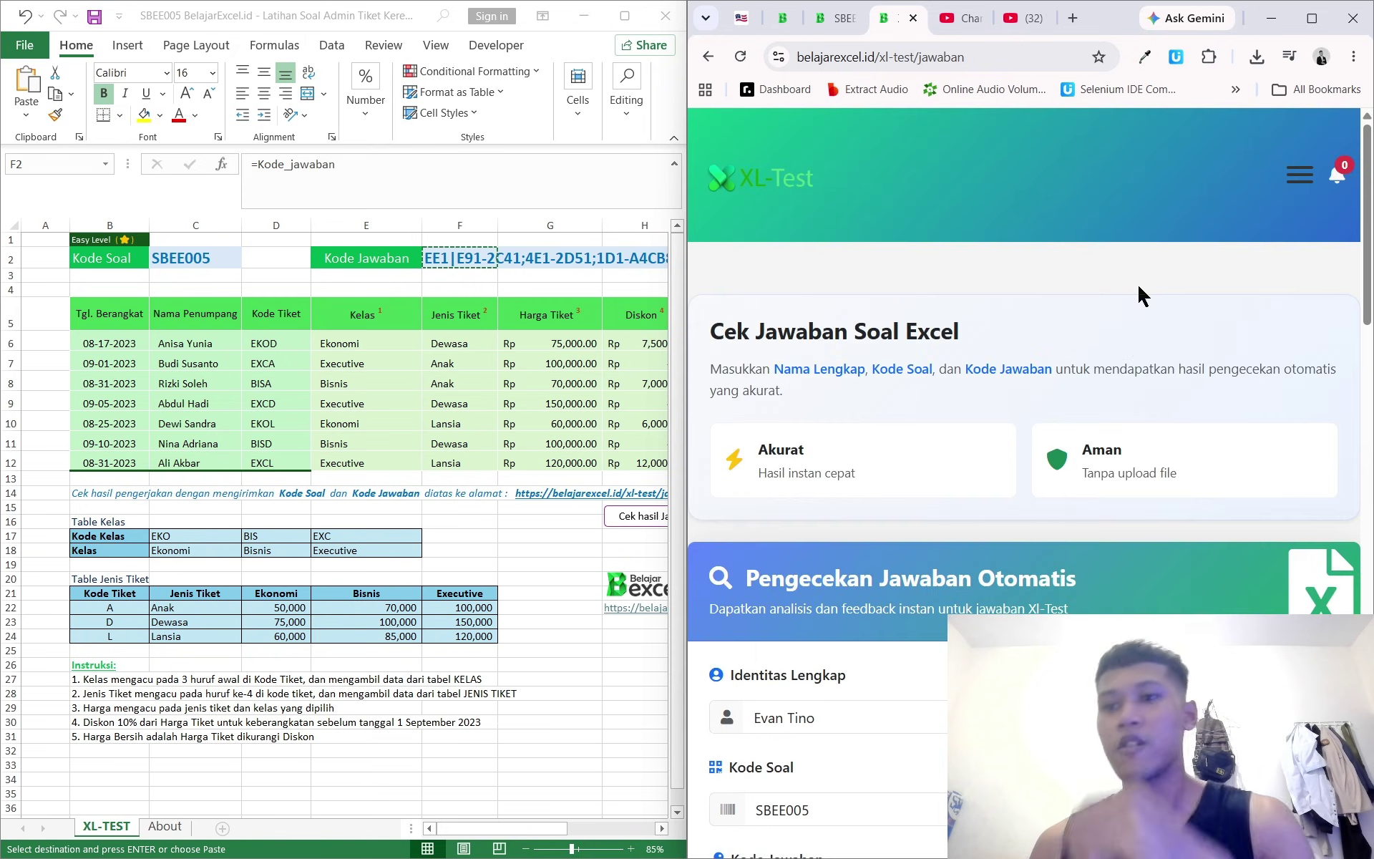
key("alt+Tab")
key("Tab")
key("Tab")
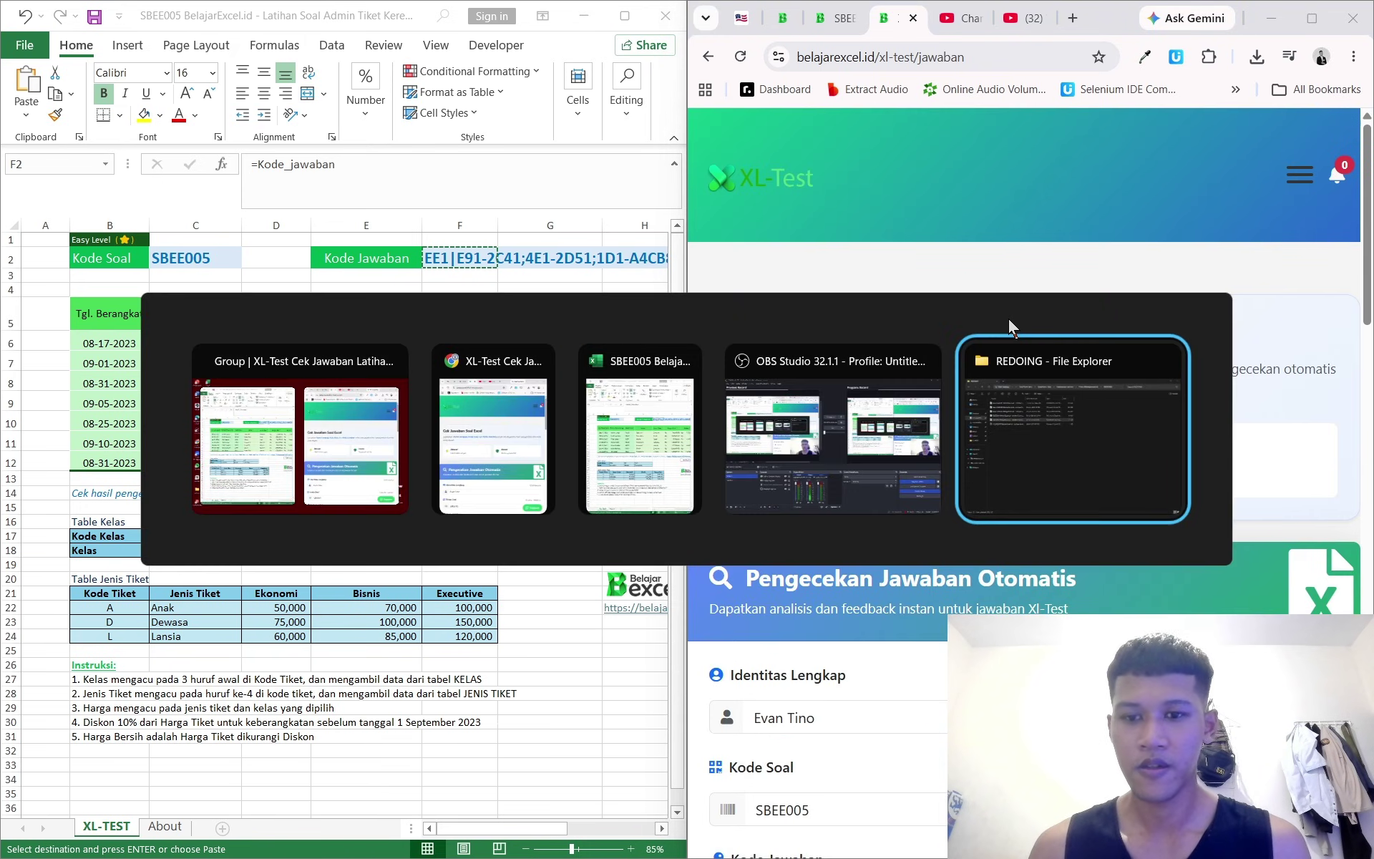
left_click(896, 475)
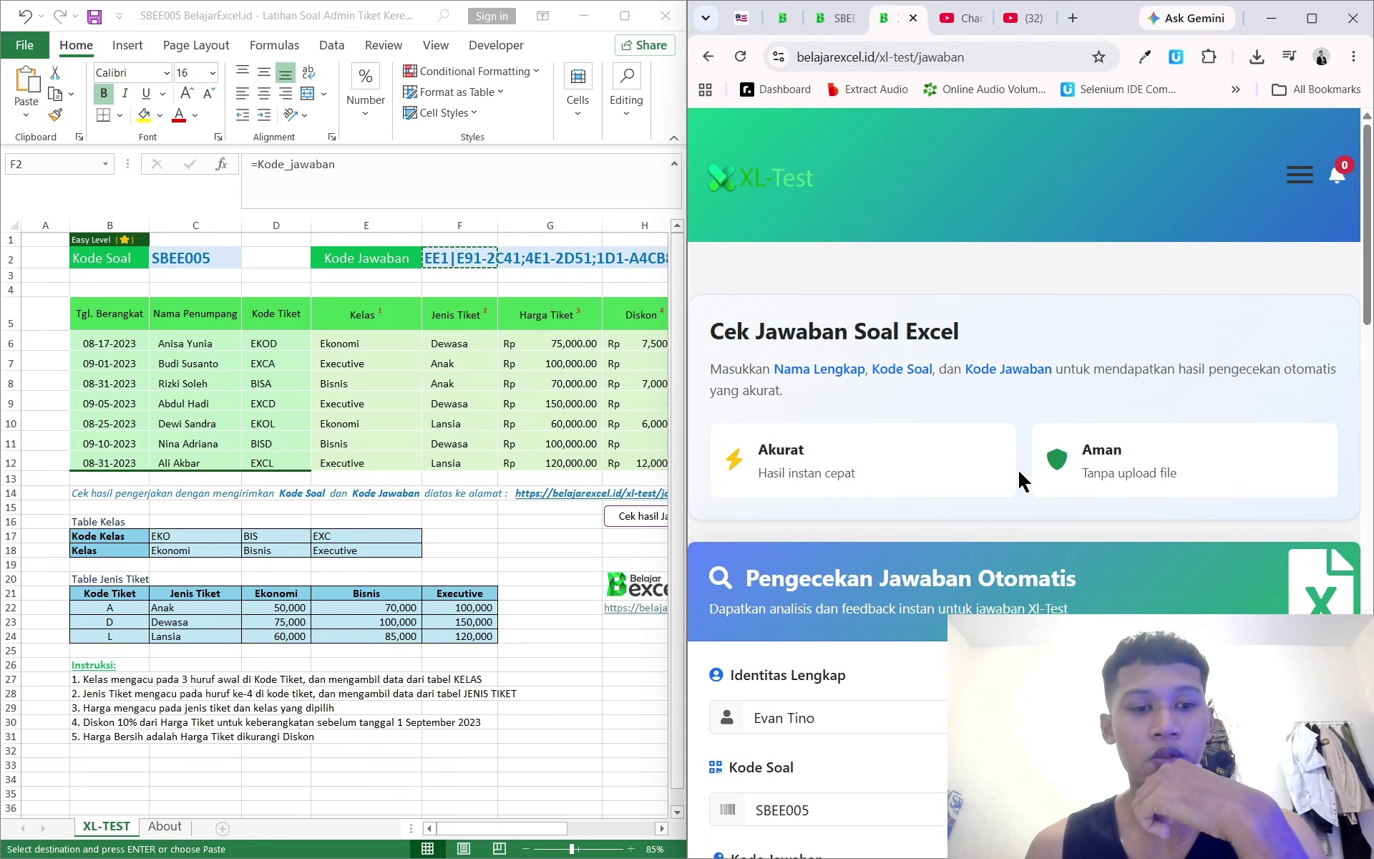
left_click(420, 496)
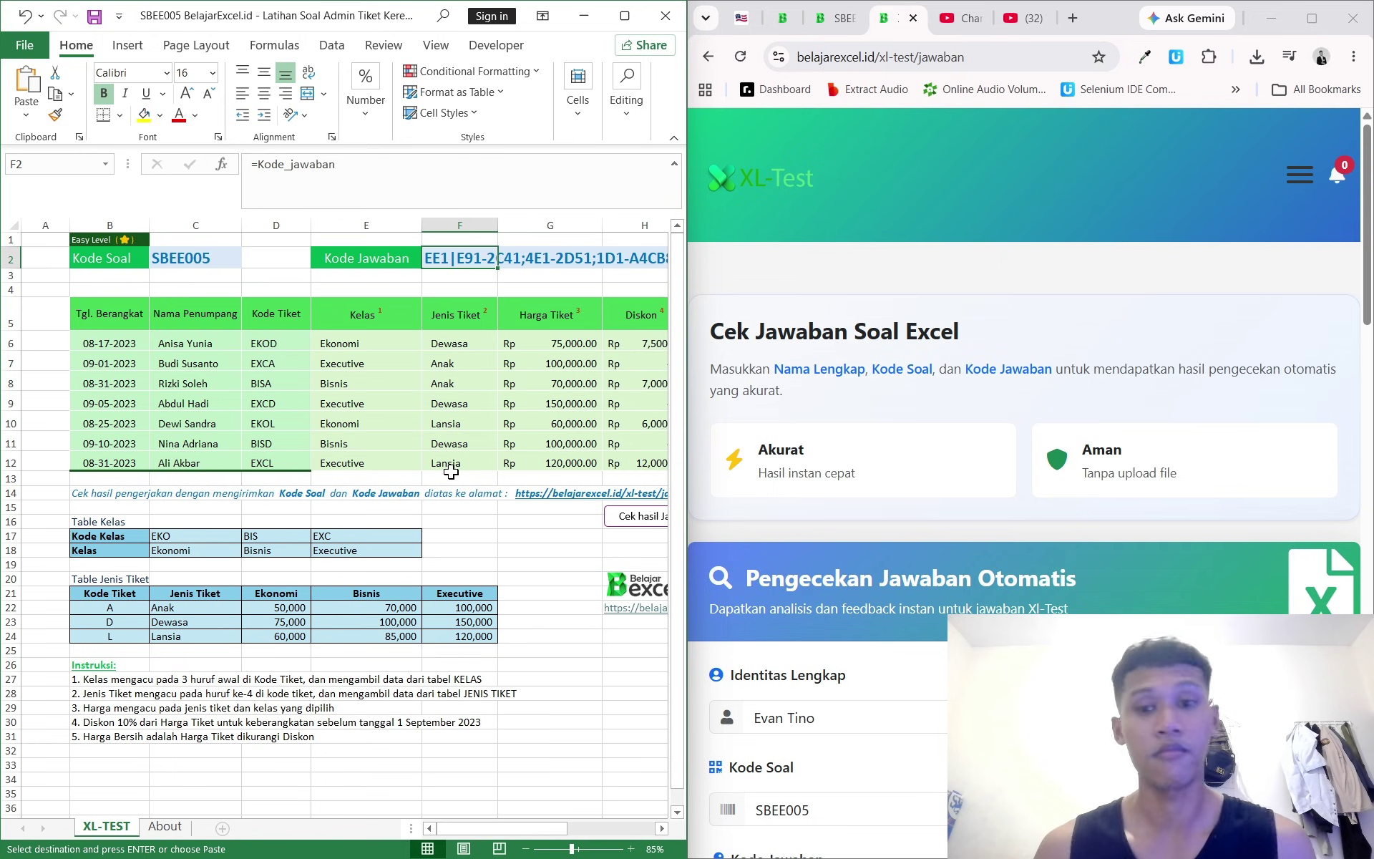
scroll(458, 496, "down", 1)
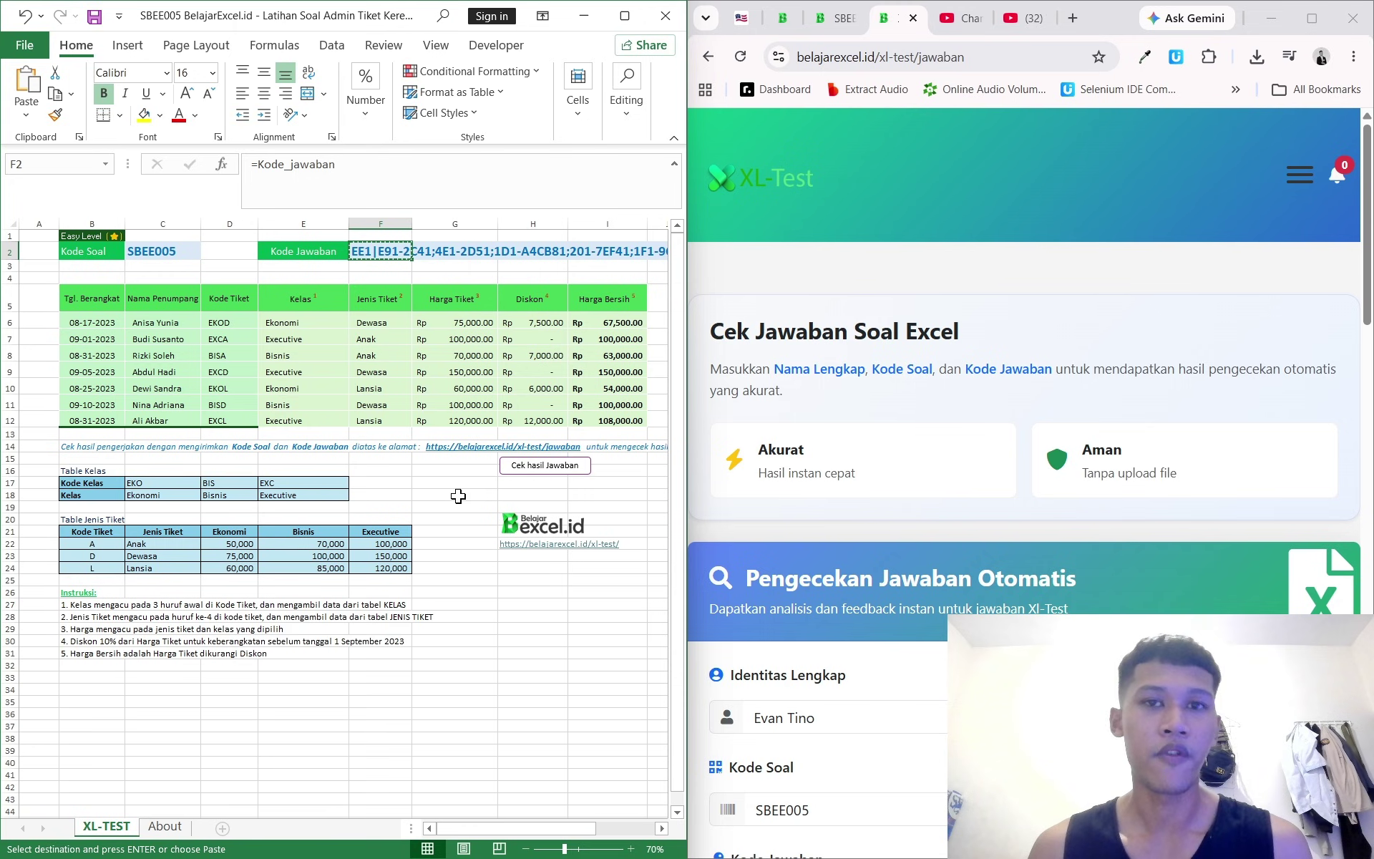